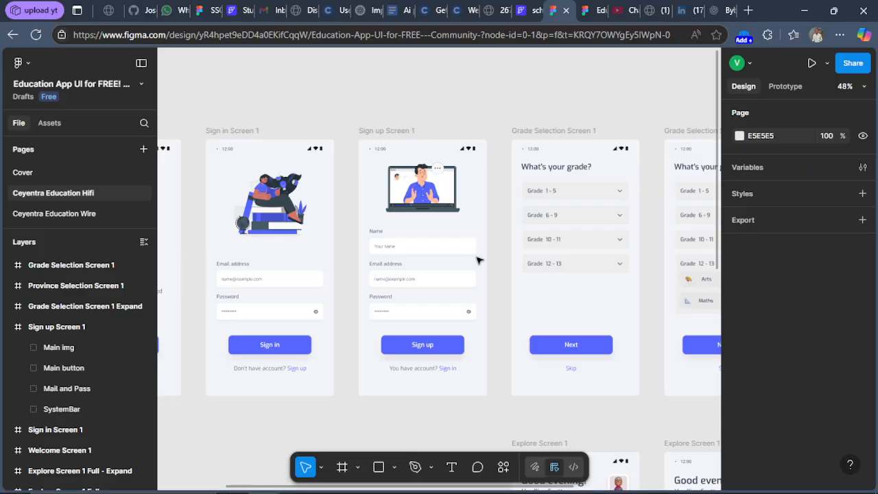
Step: Export the laptop illustration of the Sign up screen (Main img) as a PNG at 2x scale
{"action": "scroll", "coordinate": [525, 291], "scroll_direction": "left", "scroll_amount": 5}
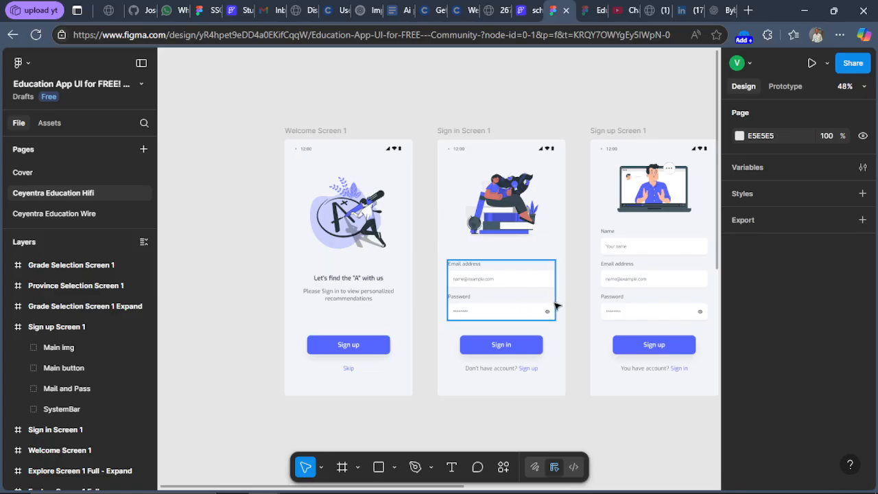
{"action": "scroll", "coordinate": [555, 306], "scroll_direction": "down", "scroll_amount": 3}
{"action": "scroll", "coordinate": [556, 306], "scroll_direction": "up", "scroll_amount": 5}
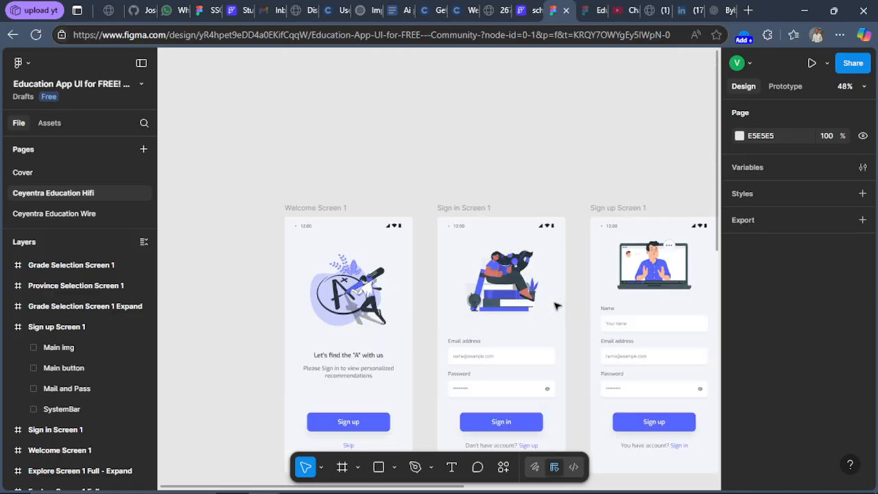
{"action": "scroll", "coordinate": [557, 305], "scroll_direction": "right", "scroll_amount": 5}
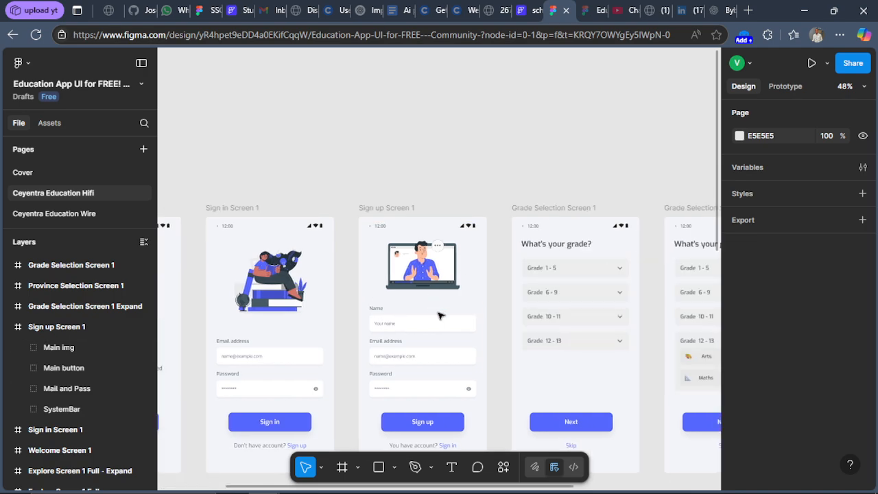
{"action": "scroll", "coordinate": [440, 315], "scroll_direction": "down", "scroll_amount": 2}
{"action": "scroll", "coordinate": [443, 310], "scroll_direction": "up", "scroll_amount": 2}
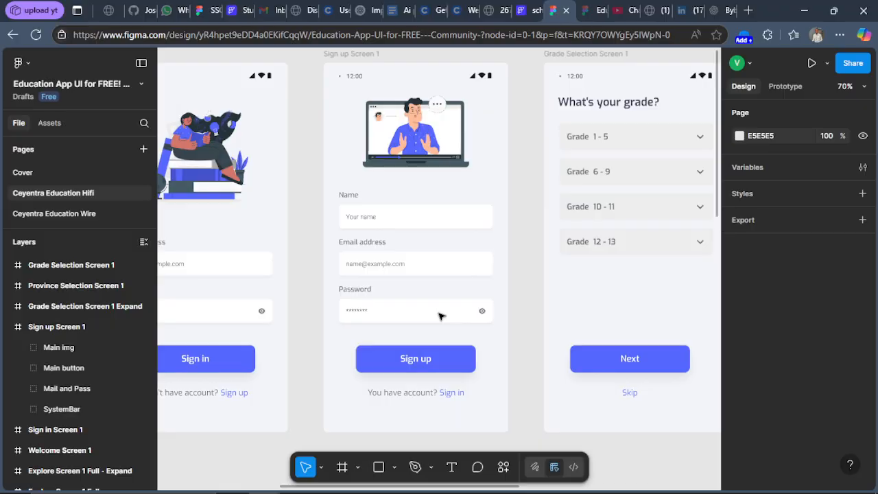
{"action": "left_click", "coordinate": [430, 140]}
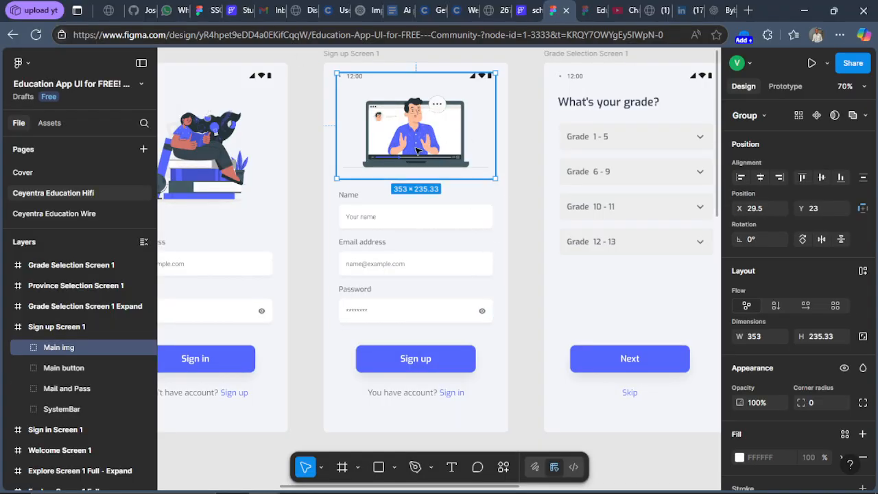
{"action": "scroll", "coordinate": [815, 340], "scroll_direction": "down", "scroll_amount": 3}
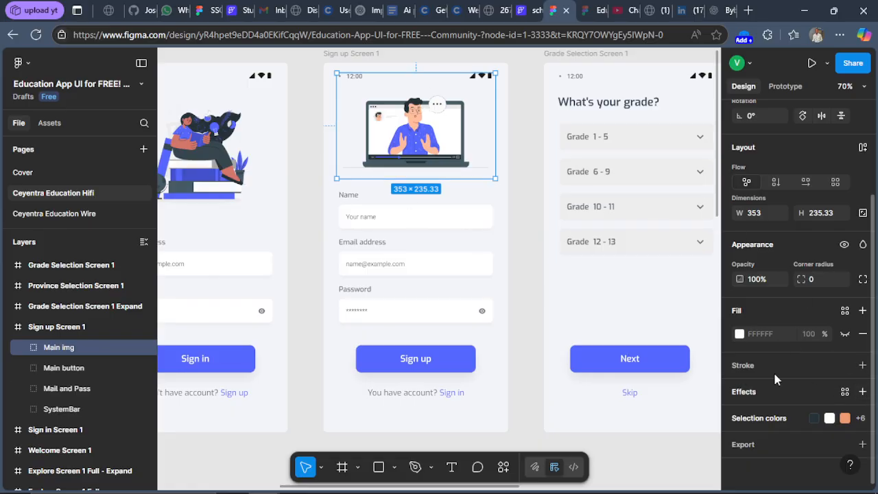
{"action": "left_click", "coordinate": [757, 444]}
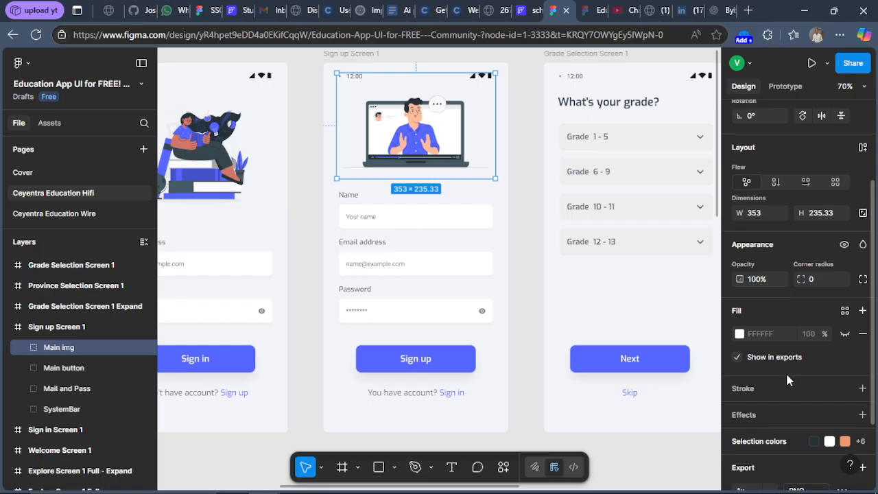
{"action": "scroll", "coordinate": [785, 371], "scroll_direction": "down", "scroll_amount": 2}
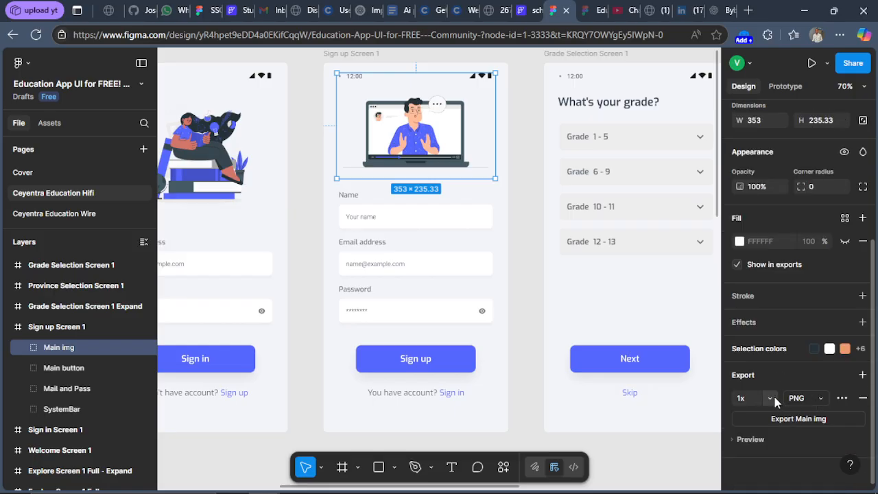
{"action": "left_click", "coordinate": [773, 400]}
{"action": "left_click", "coordinate": [761, 410]}
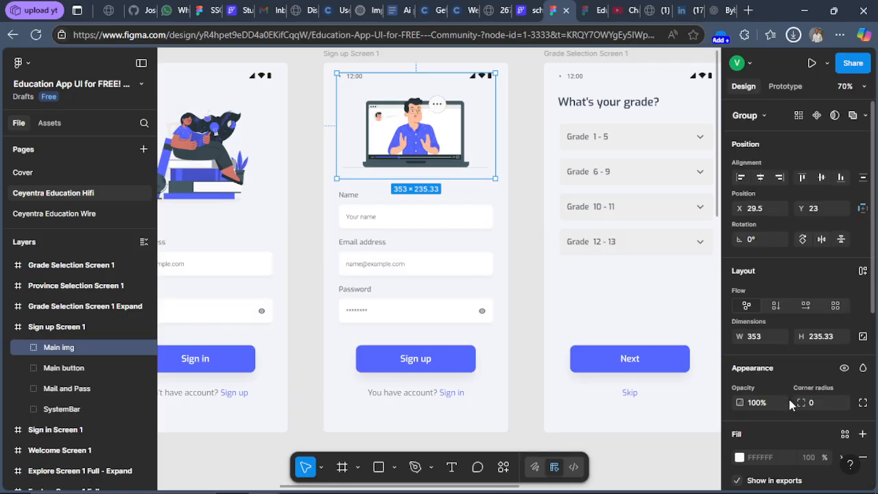
{"action": "scroll", "coordinate": [790, 404], "scroll_direction": "down", "scroll_amount": 5}
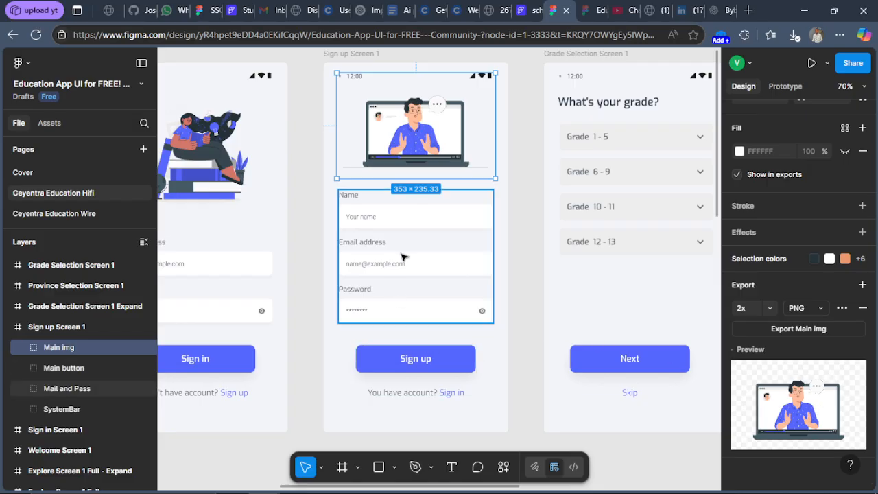
Step: Switch to the schoolMi project in FlutterFlow and create a blank page named signIn
{"action": "left_click", "coordinate": [533, 12]}
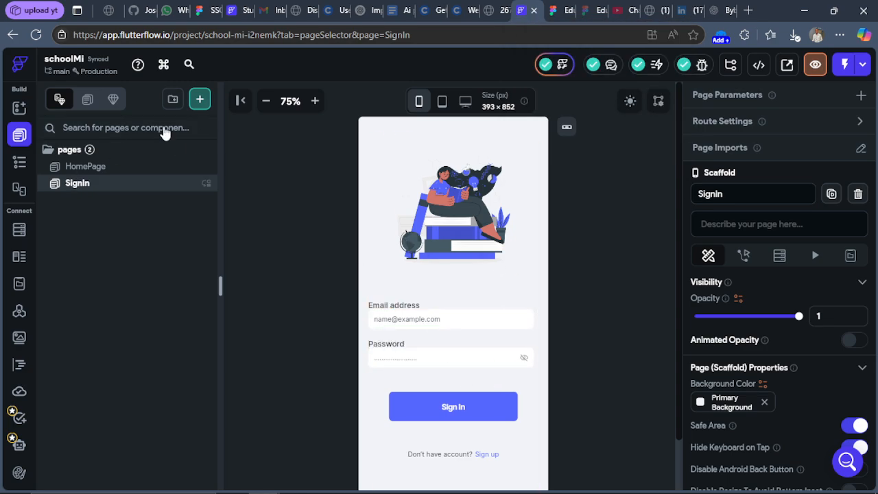
{"action": "left_click", "coordinate": [200, 99]}
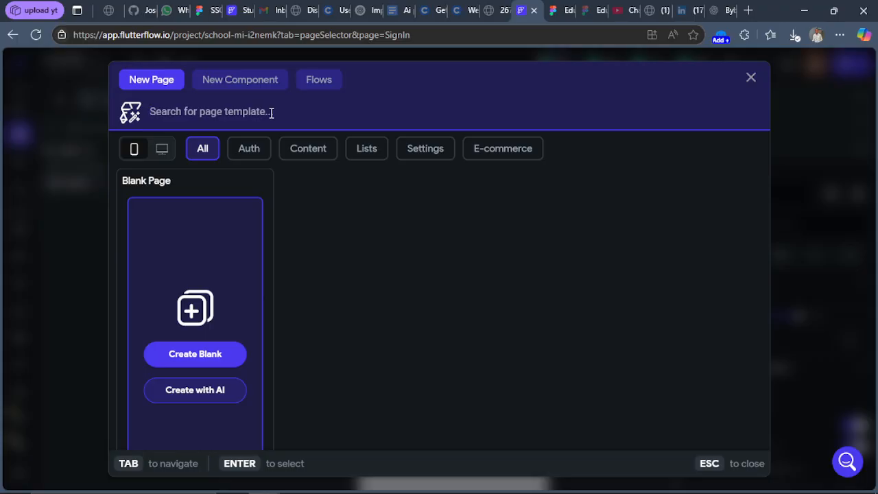
{"action": "left_click", "coordinate": [185, 356]}
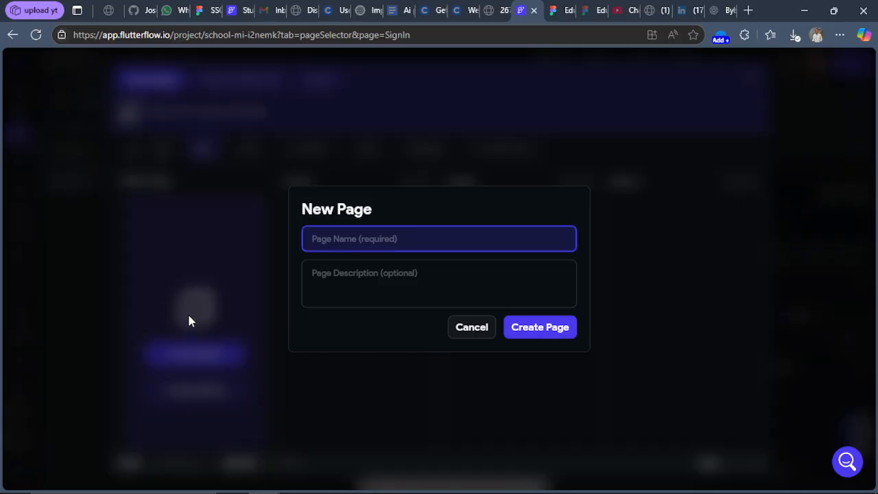
{"action": "type", "text": "signIn"}
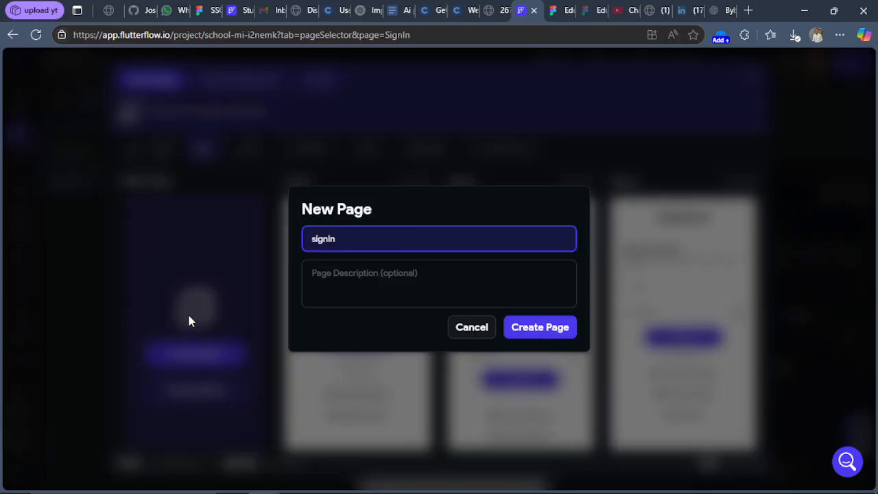
{"action": "left_click", "coordinate": [539, 329]}
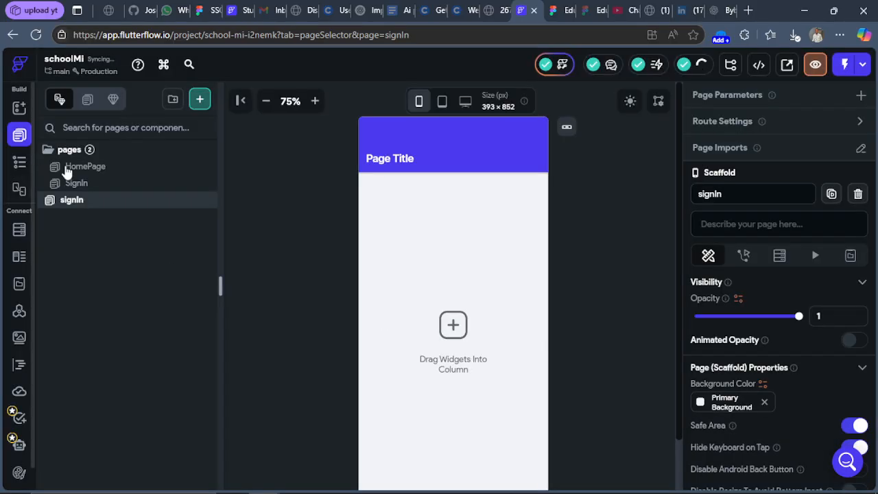
Step: Delete the app bar of the blank signIn page and move the page into the pages folder
{"action": "left_click", "coordinate": [451, 142]}
{"action": "key", "text": "Delete"}
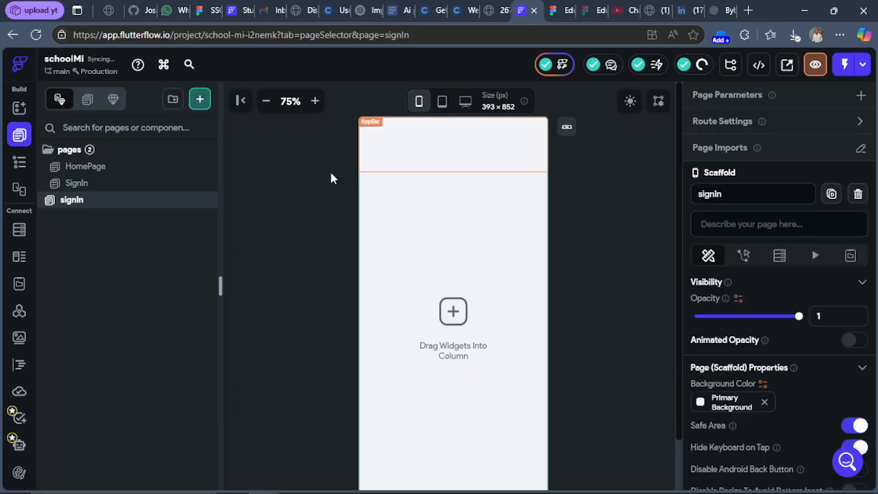
{"action": "left_click_drag", "start_coordinate": [103, 201], "coordinate": [92, 153]}
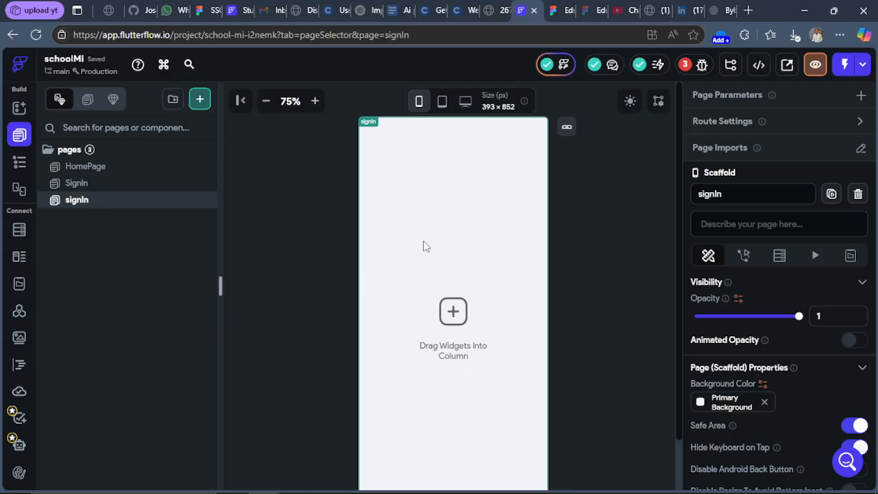
Step: Duplicate the finished SignIn page and rename the copy as signUp
{"action": "left_click", "coordinate": [96, 185]}
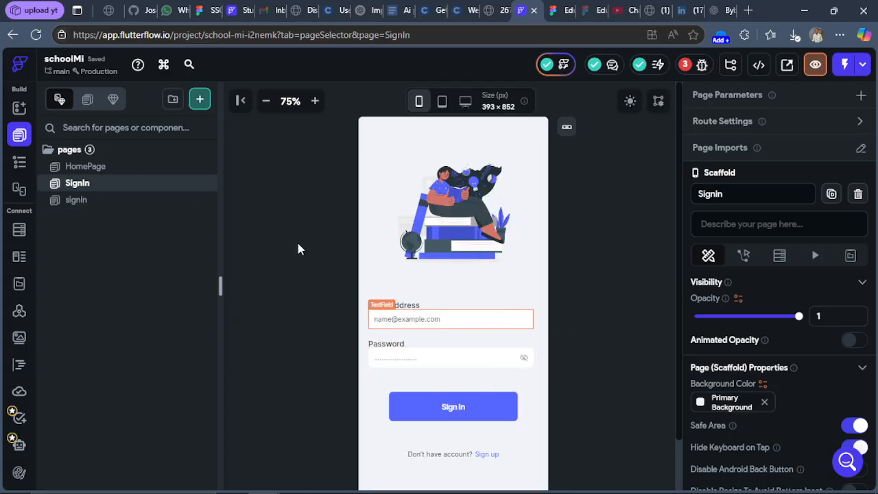
{"action": "right_click", "coordinate": [95, 191]}
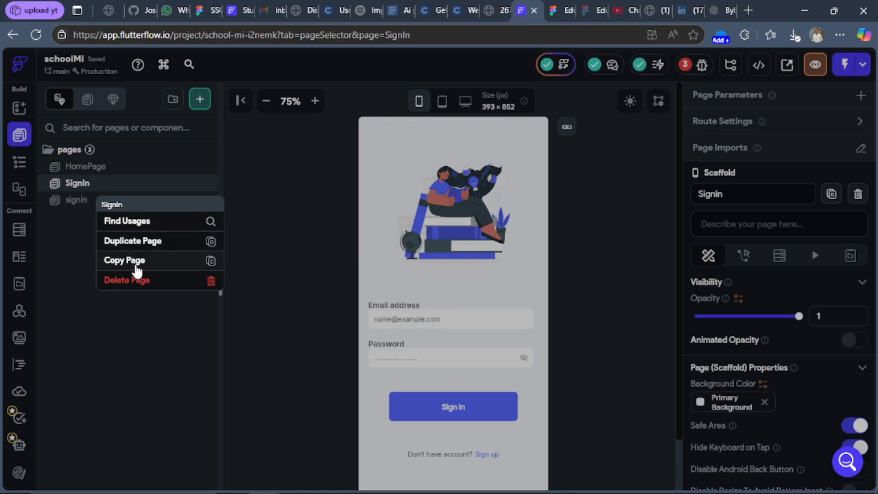
{"action": "left_click", "coordinate": [146, 244]}
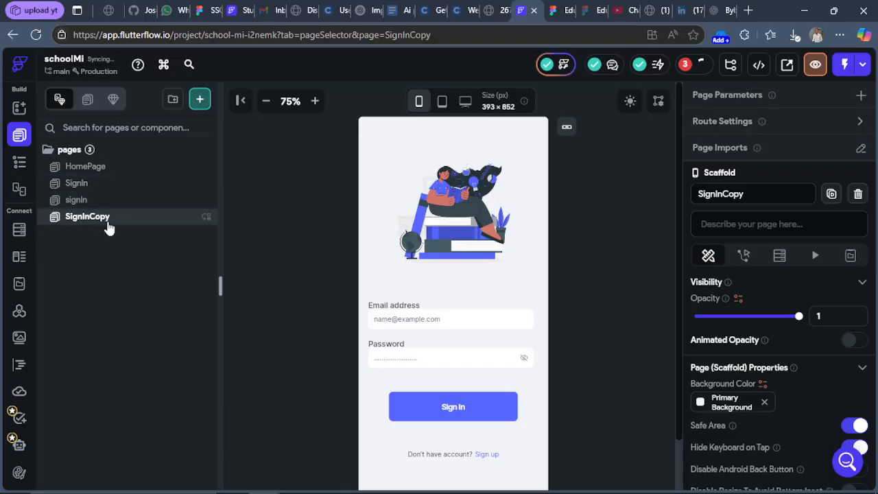
{"action": "double_click", "coordinate": [96, 219]}
{"action": "type", "text": "signUp"}
Step: Delete the blank signIn page from the pages folder
{"action": "left_click", "coordinate": [124, 205]}
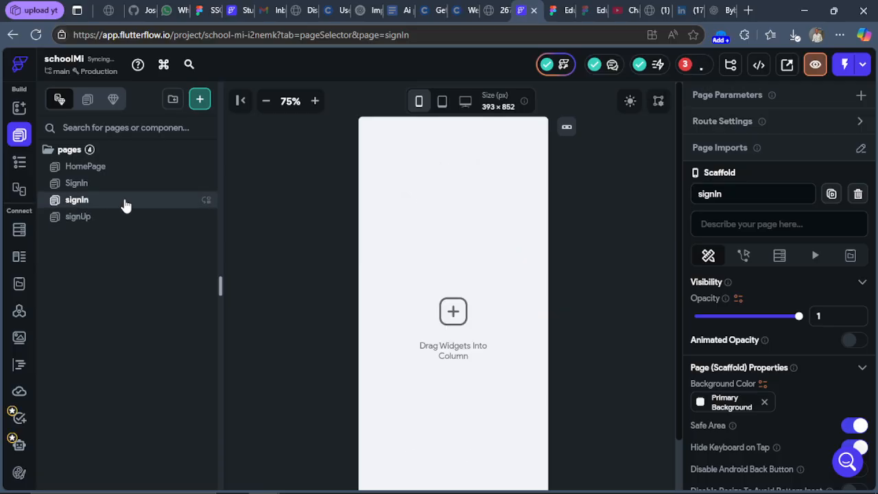
{"action": "right_click", "coordinate": [124, 205]}
{"action": "left_click", "coordinate": [182, 296]}
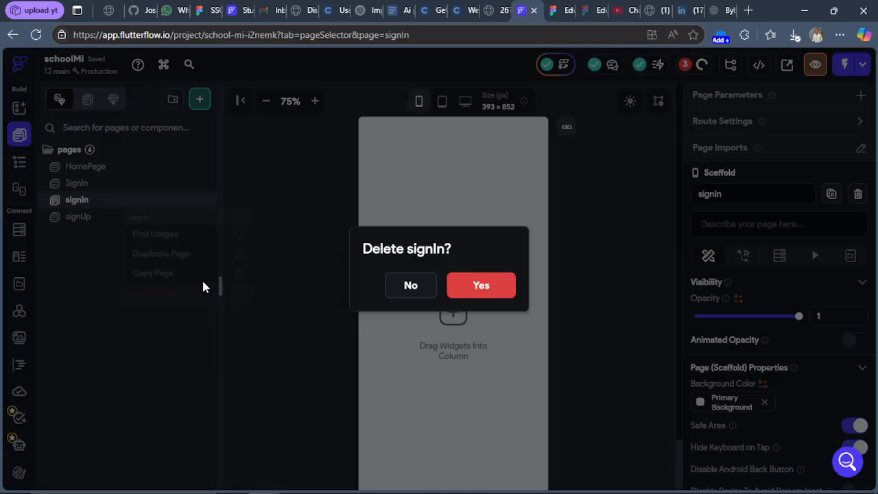
{"action": "left_click", "coordinate": [478, 296]}
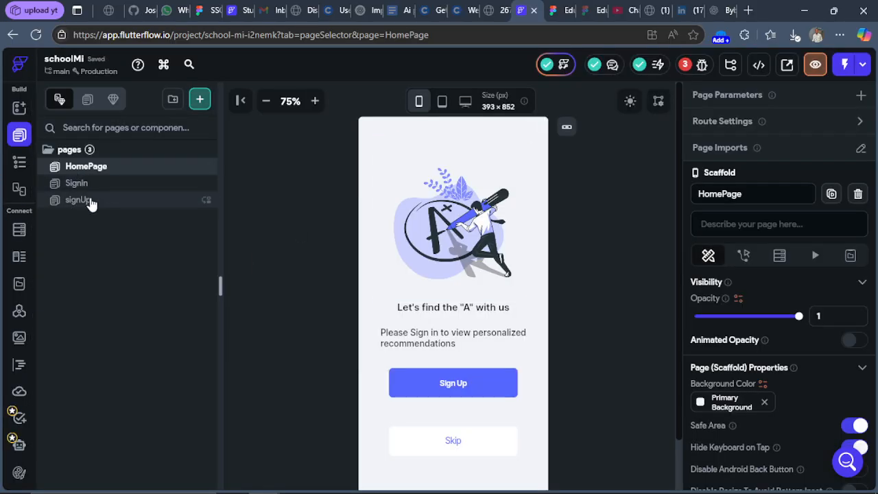
Step: Open the signUp page, show its widget tree with the email text field selected, and enlarge the canvas to 110%
{"action": "left_click", "coordinate": [91, 203]}
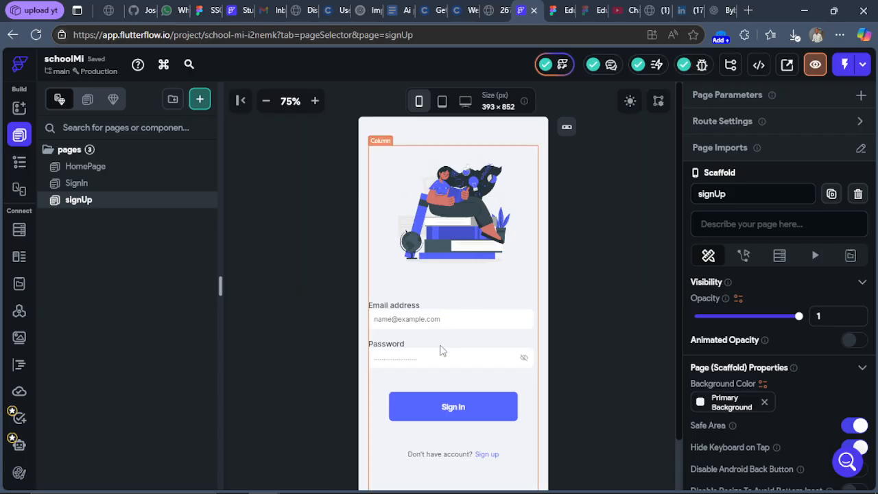
{"action": "left_click", "coordinate": [462, 326]}
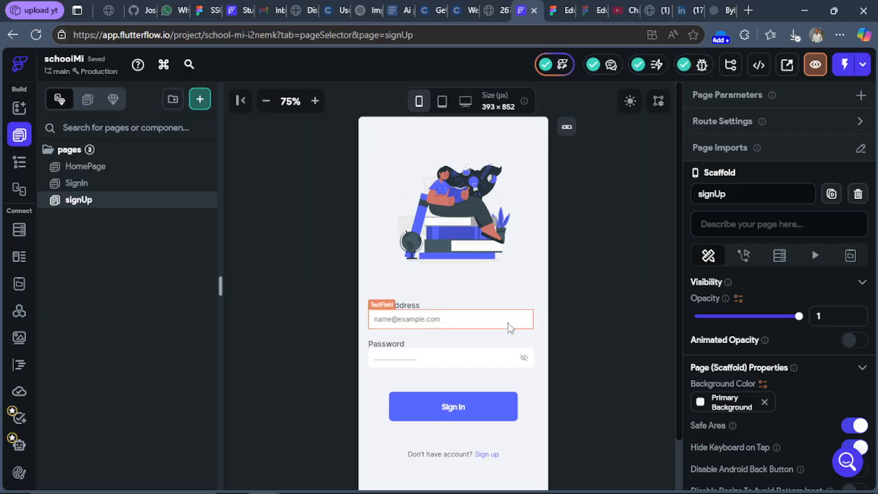
{"action": "left_click", "coordinate": [19, 167]}
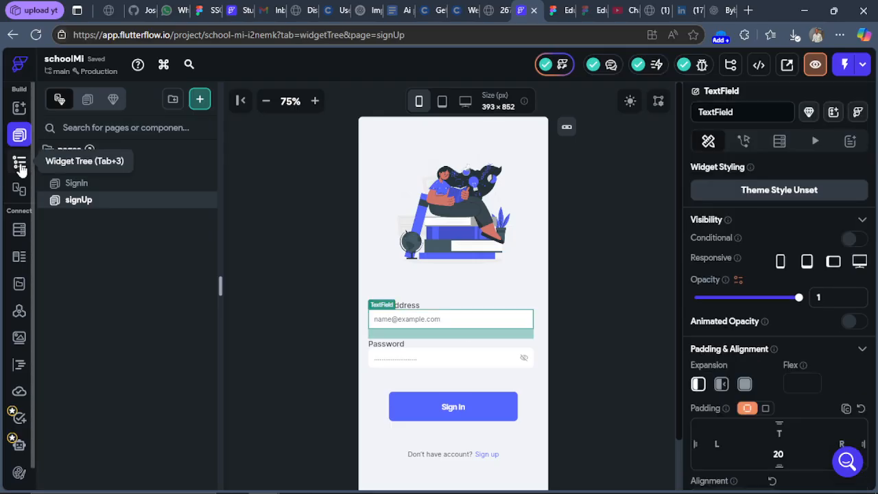
{"action": "left_click", "coordinate": [314, 101]}
{"action": "left_click", "coordinate": [314, 101]}
{"action": "left_click", "coordinate": [314, 100]}
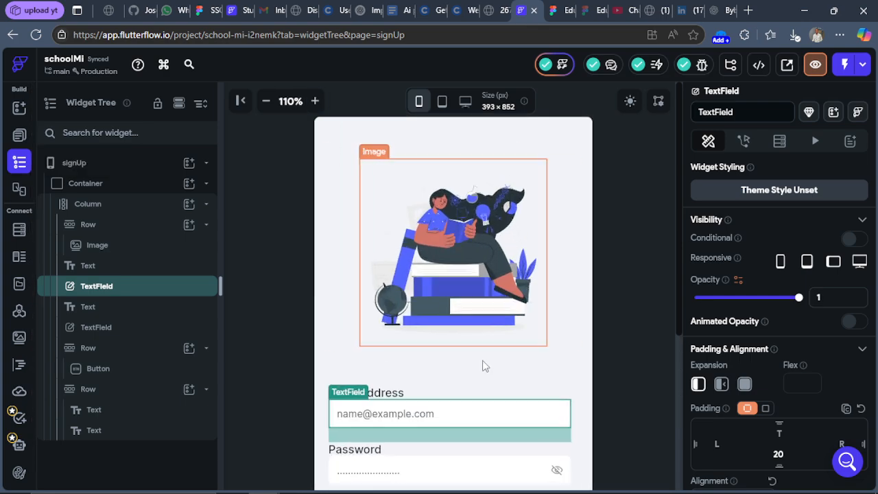
{"action": "scroll", "coordinate": [483, 366], "scroll_direction": "down", "scroll_amount": 3}
{"action": "scroll", "coordinate": [489, 296], "scroll_direction": "up", "scroll_amount": 3}
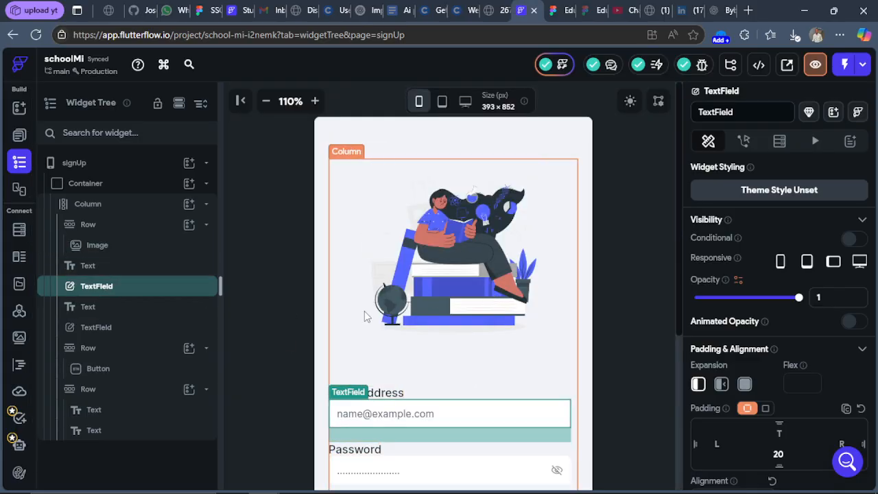
Step: Check the form fields of the Sign up design in Figma, then duplicate the email text field on the FlutterFlow signUp page
{"action": "left_click", "coordinate": [552, 10]}
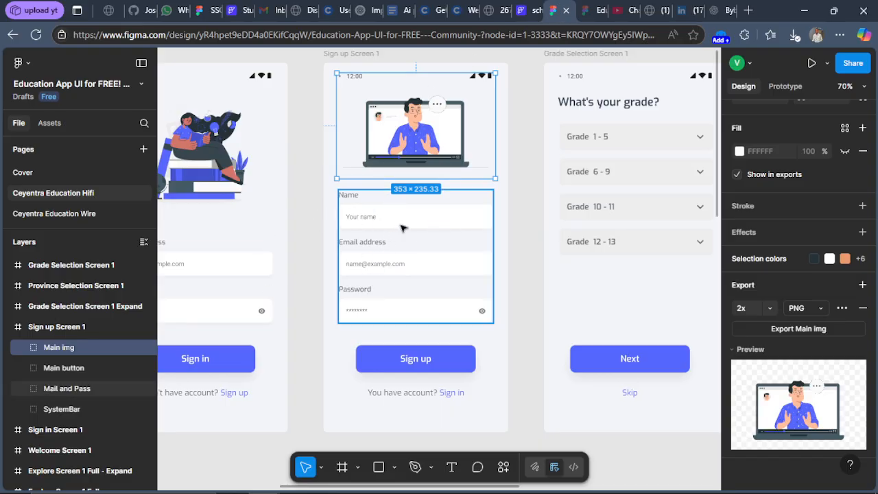
{"action": "left_click", "coordinate": [527, 13]}
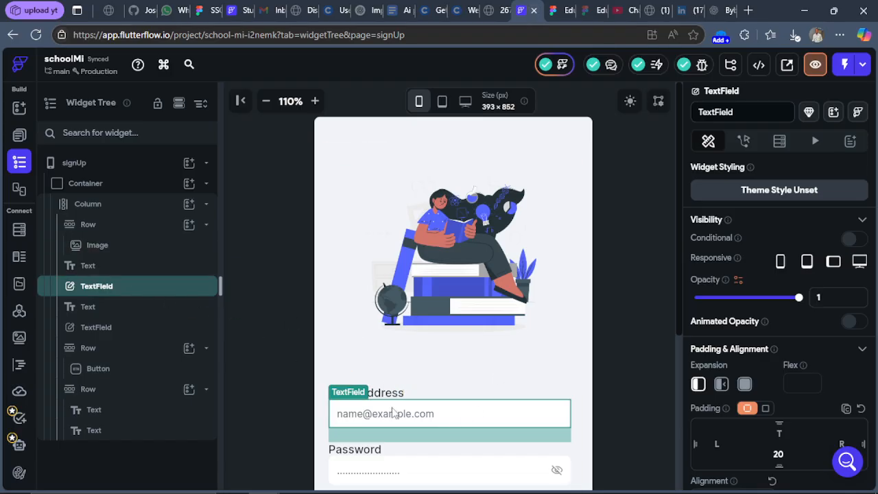
{"action": "left_click", "coordinate": [84, 268]}
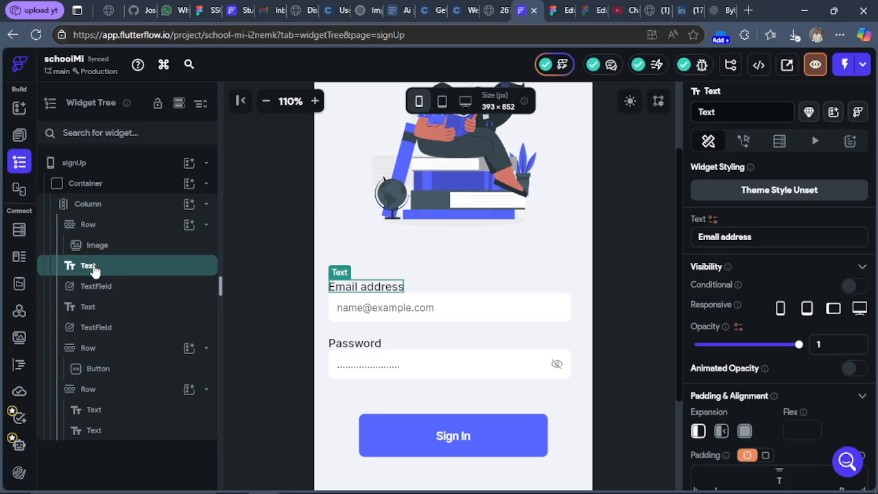
{"action": "left_click", "coordinate": [118, 291]}
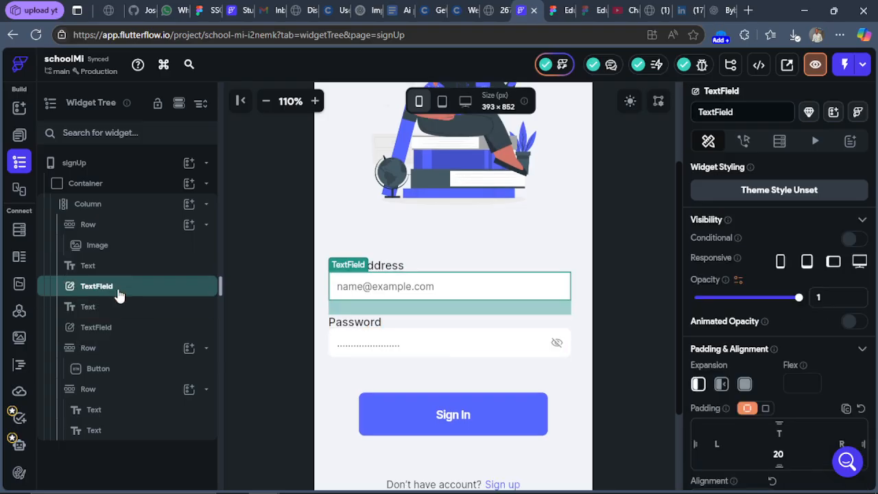
{"action": "right_click", "coordinate": [118, 291]}
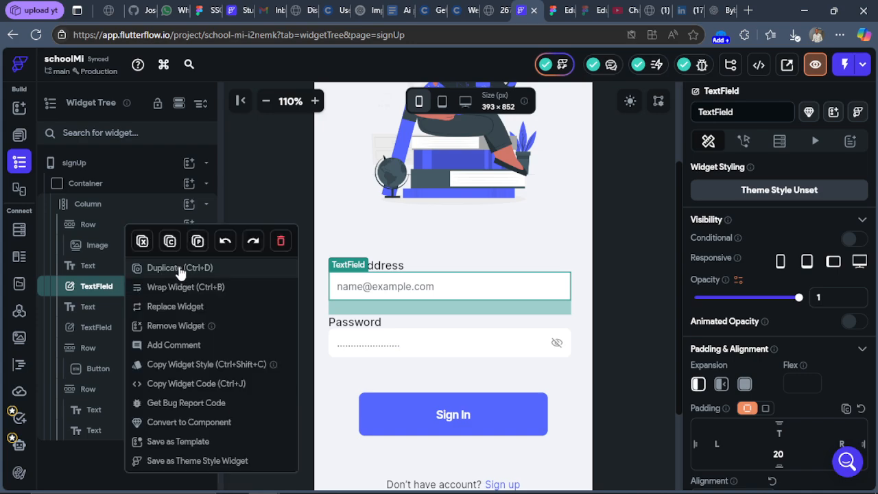
{"action": "left_click", "coordinate": [180, 272]}
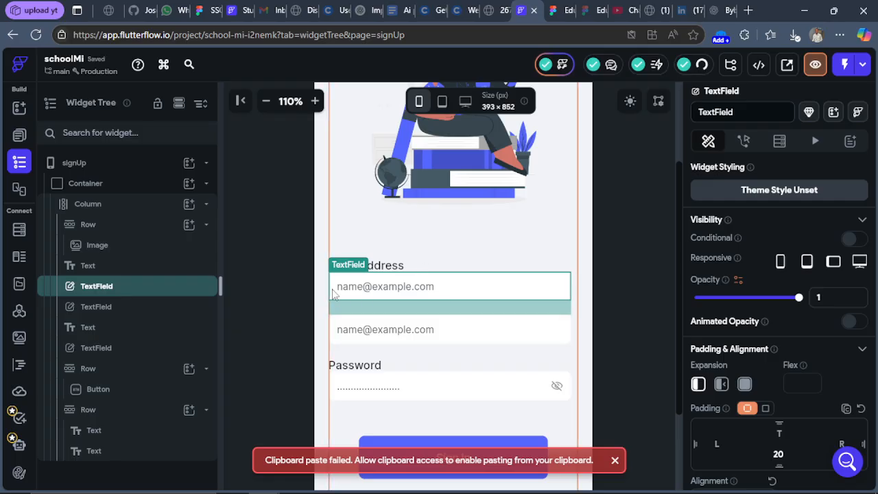
Step: Duplicate the "Email address" label and place one copy between the two email text fields
{"action": "left_click", "coordinate": [90, 266]}
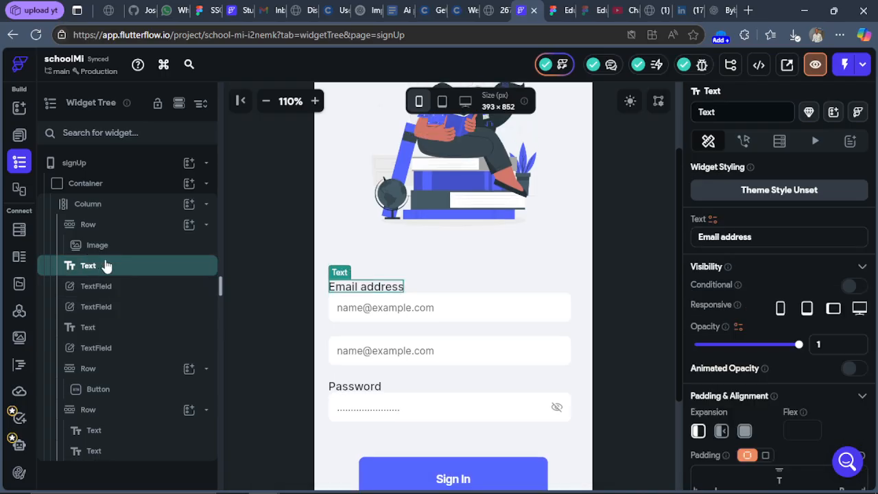
{"action": "right_click", "coordinate": [106, 266]}
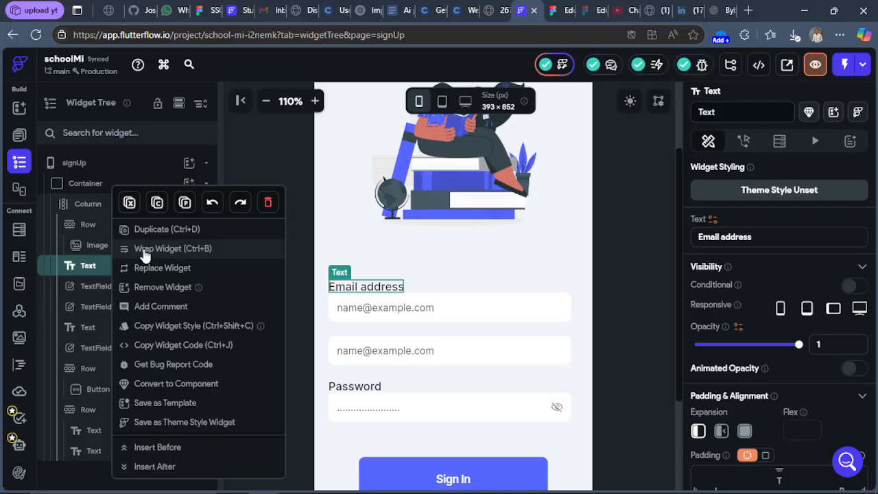
{"action": "left_click", "coordinate": [176, 229]}
{"action": "key", "text": "ctrl+v"}
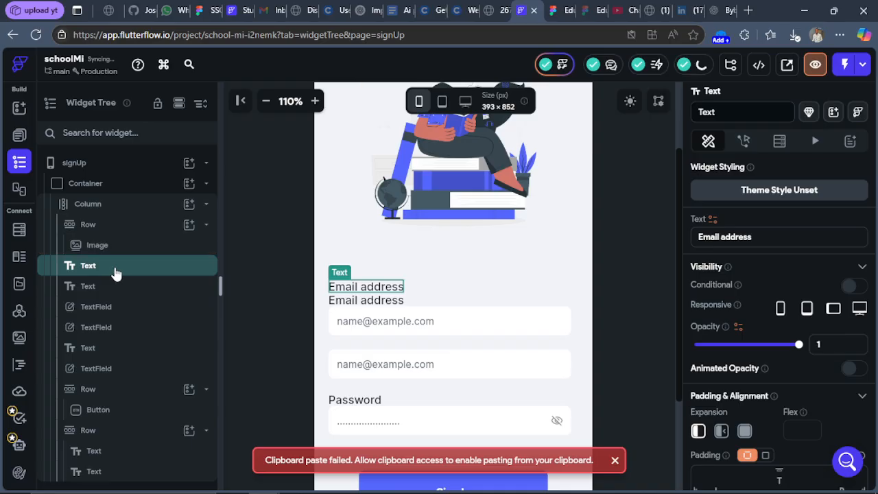
{"action": "left_click_drag", "start_coordinate": [115, 274], "coordinate": [102, 318]}
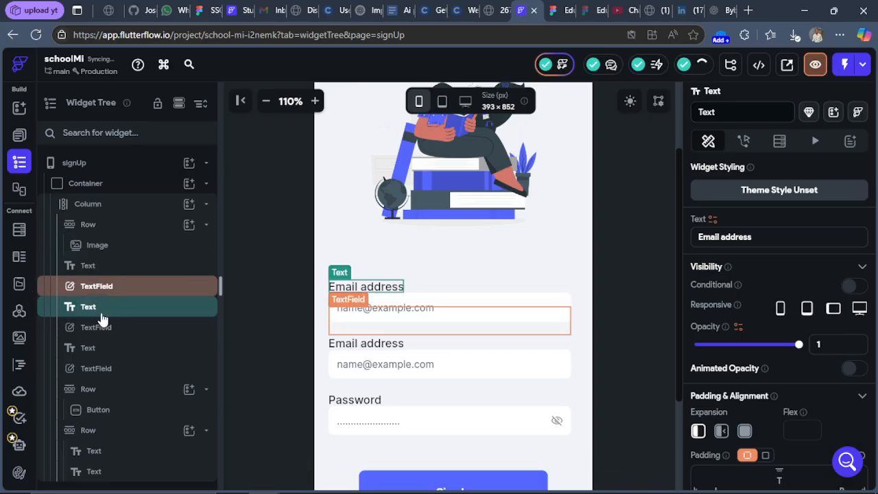
Step: Change the text of the label above the first text field to "Name"
{"action": "left_click", "coordinate": [392, 287]}
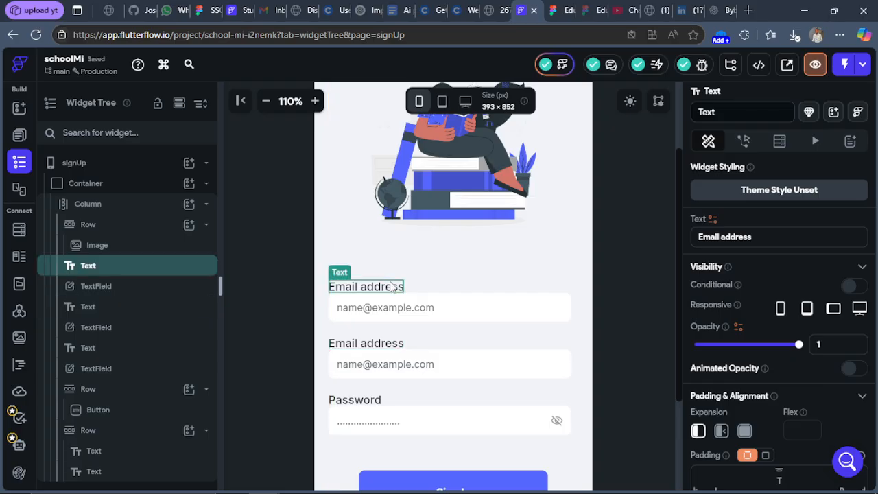
{"action": "left_click", "coordinate": [773, 234]}
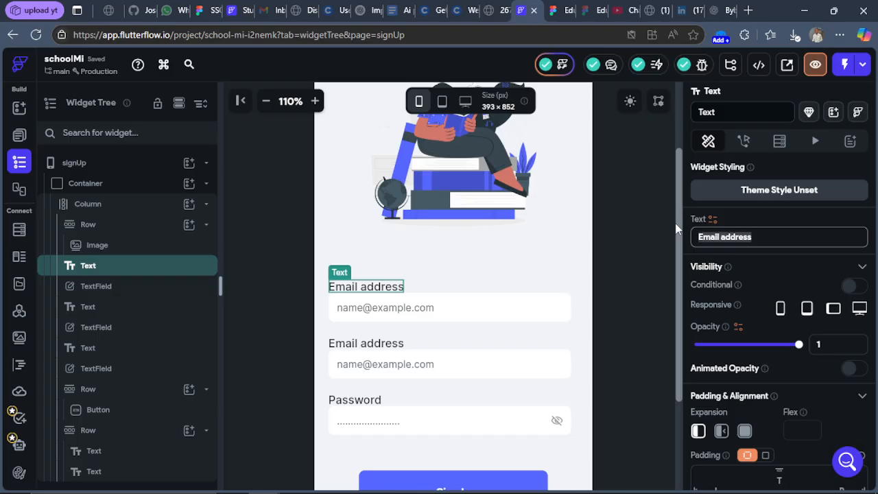
{"action": "type", "text": "Name"}
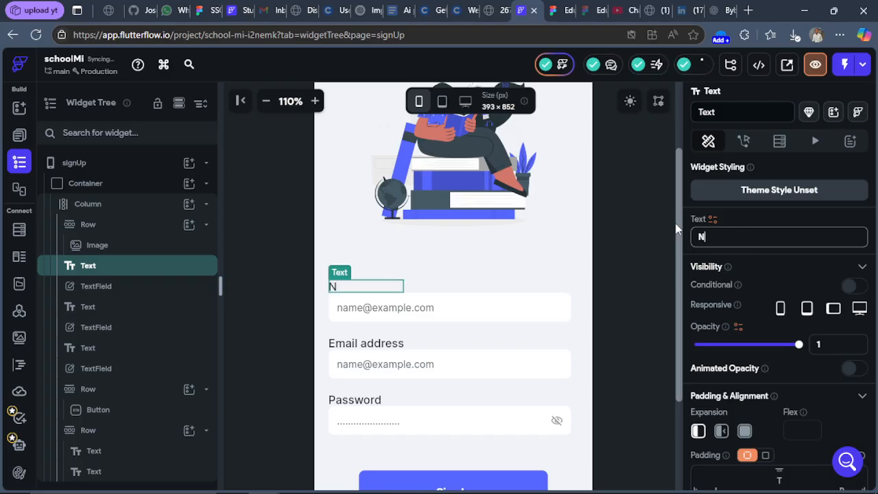
Step: Set the hint text of the text field under the Name label to "Enter name"
{"action": "left_click", "coordinate": [452, 317]}
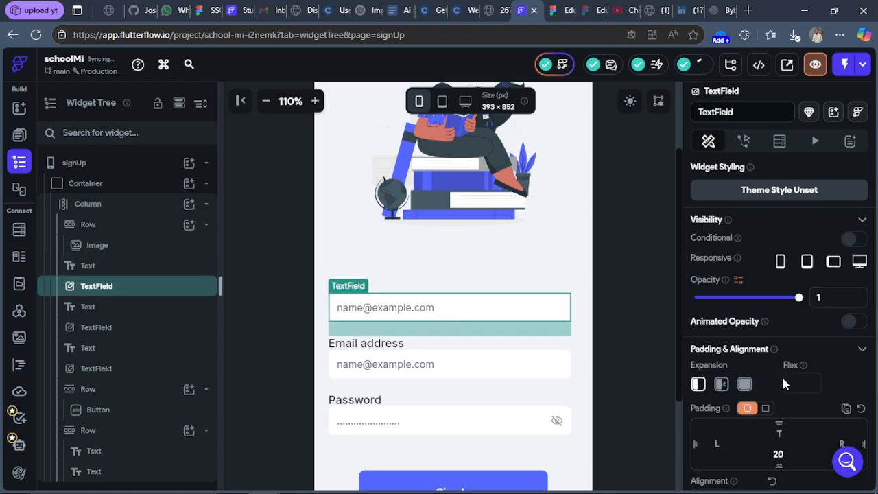
{"action": "scroll", "coordinate": [783, 380], "scroll_direction": "down", "scroll_amount": 5}
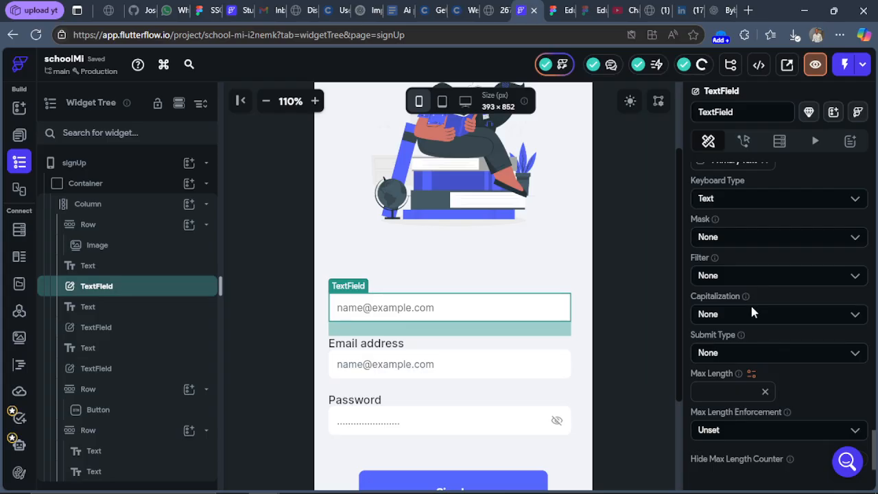
{"action": "scroll", "coordinate": [768, 342], "scroll_direction": "down", "scroll_amount": 3}
{"action": "scroll", "coordinate": [806, 388], "scroll_direction": "up", "scroll_amount": 8}
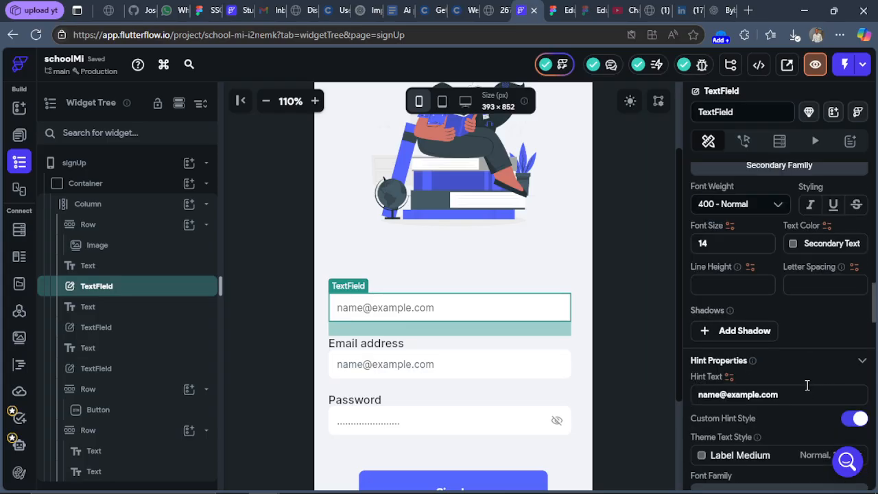
{"action": "scroll", "coordinate": [796, 397], "scroll_direction": "down", "scroll_amount": 4}
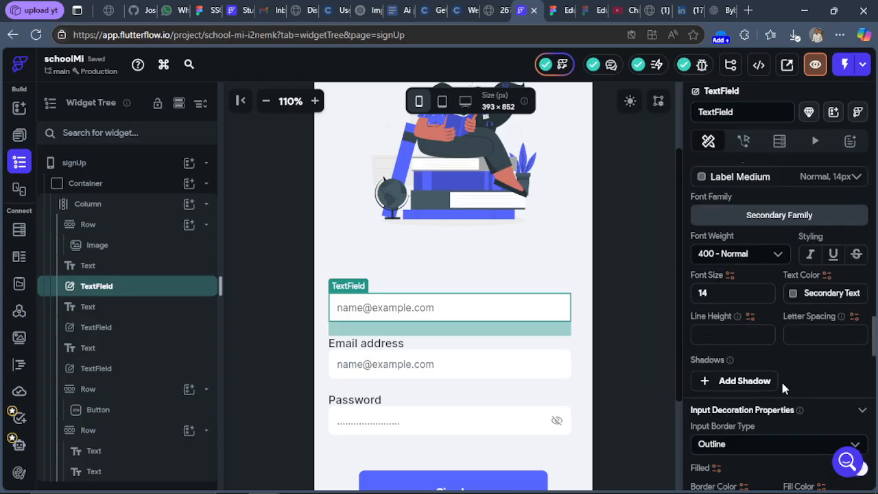
{"action": "scroll", "coordinate": [787, 357], "scroll_direction": "down", "scroll_amount": 8}
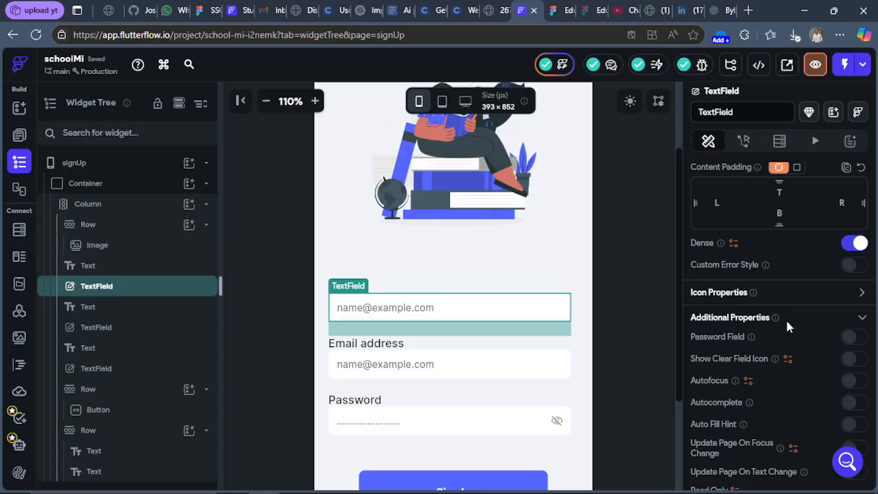
{"action": "scroll", "coordinate": [787, 324], "scroll_direction": "down", "scroll_amount": 3}
{"action": "scroll", "coordinate": [786, 324], "scroll_direction": "up", "scroll_amount": 8}
{"action": "scroll", "coordinate": [786, 326], "scroll_direction": "up", "scroll_amount": 10}
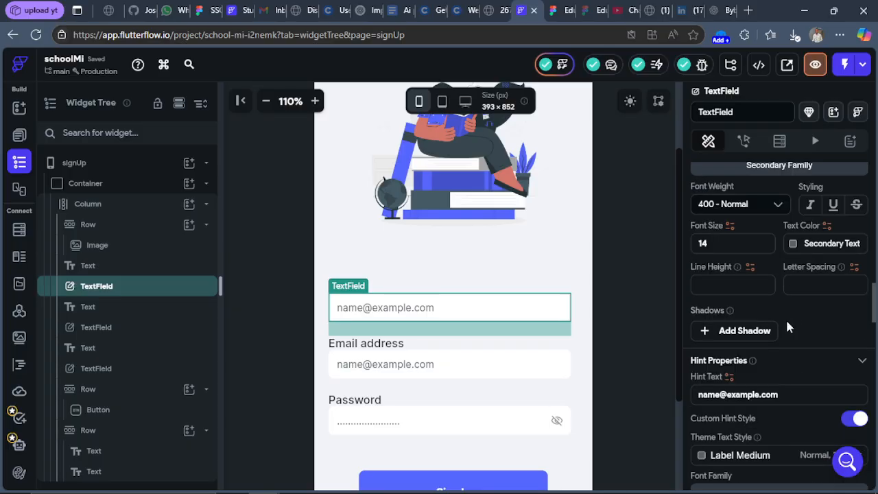
{"action": "scroll", "coordinate": [786, 327], "scroll_direction": "up", "scroll_amount": 10}
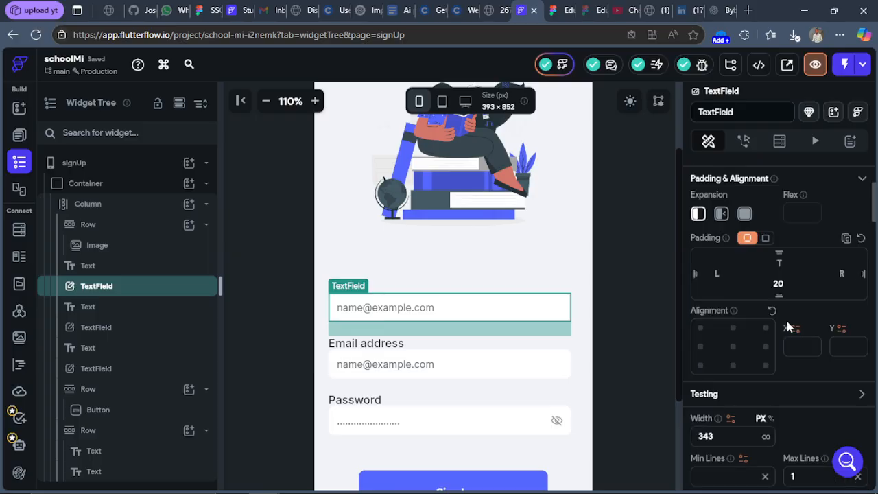
{"action": "scroll", "coordinate": [787, 327], "scroll_direction": "up", "scroll_amount": 3}
{"action": "scroll", "coordinate": [787, 327], "scroll_direction": "down", "scroll_amount": 10}
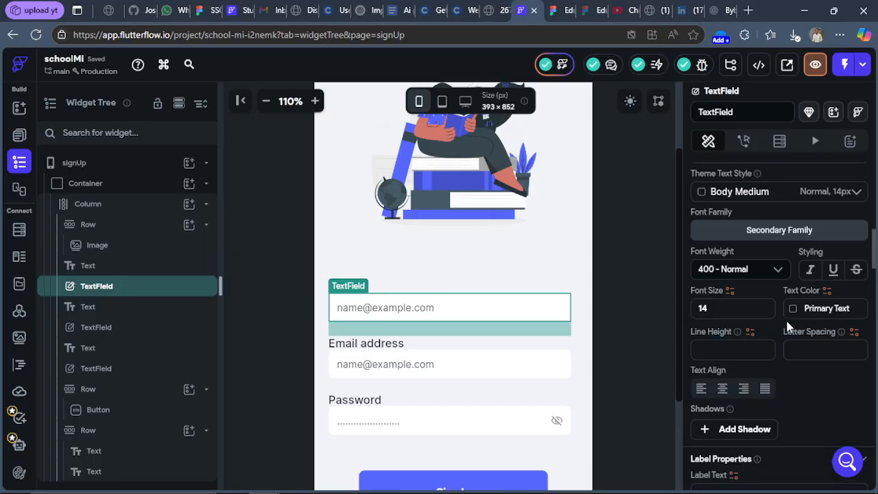
{"action": "scroll", "coordinate": [787, 326], "scroll_direction": "down", "scroll_amount": 4}
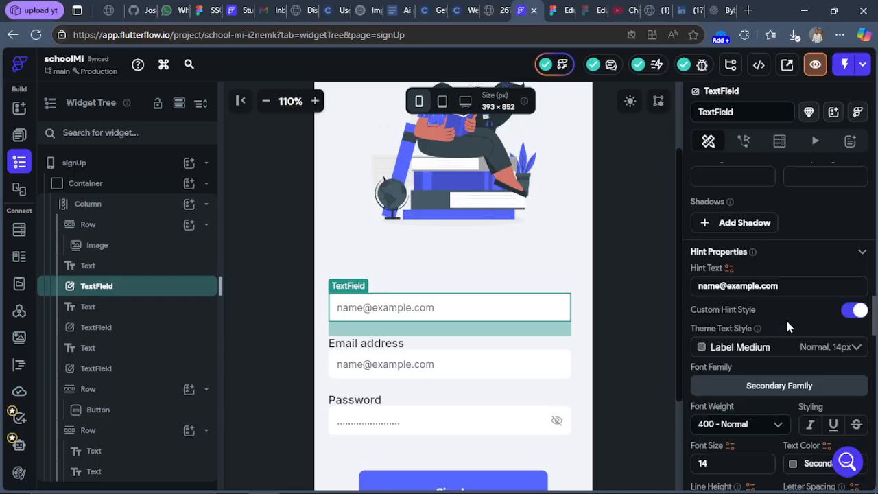
{"action": "scroll", "coordinate": [785, 318], "scroll_direction": "down", "scroll_amount": 8}
{"action": "scroll", "coordinate": [791, 311], "scroll_direction": "up", "scroll_amount": 4}
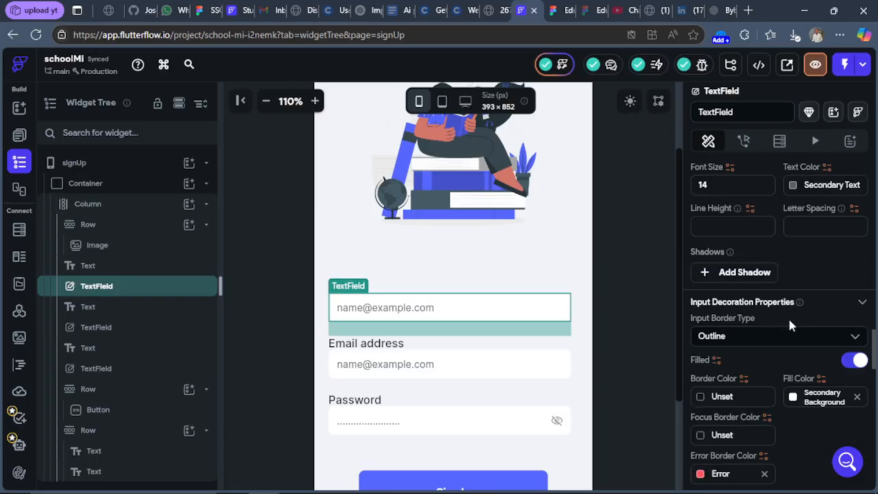
{"action": "scroll", "coordinate": [788, 322], "scroll_direction": "up", "scroll_amount": 4}
{"action": "left_click", "coordinate": [809, 295]}
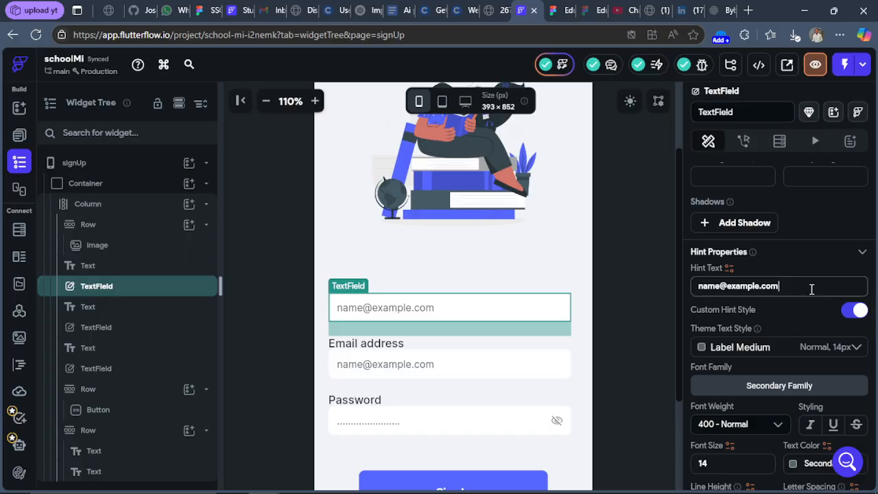
{"action": "left_click_drag", "start_coordinate": [810, 291], "coordinate": [671, 289]}
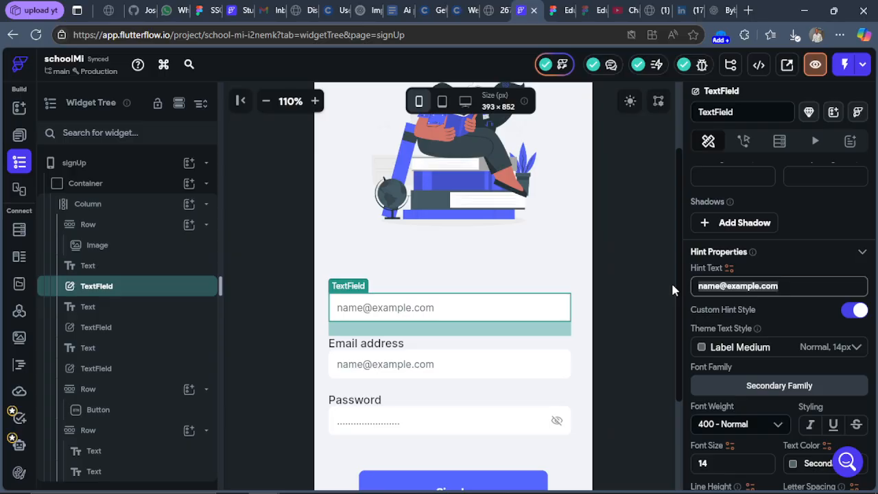
{"action": "type", "text": "En"}
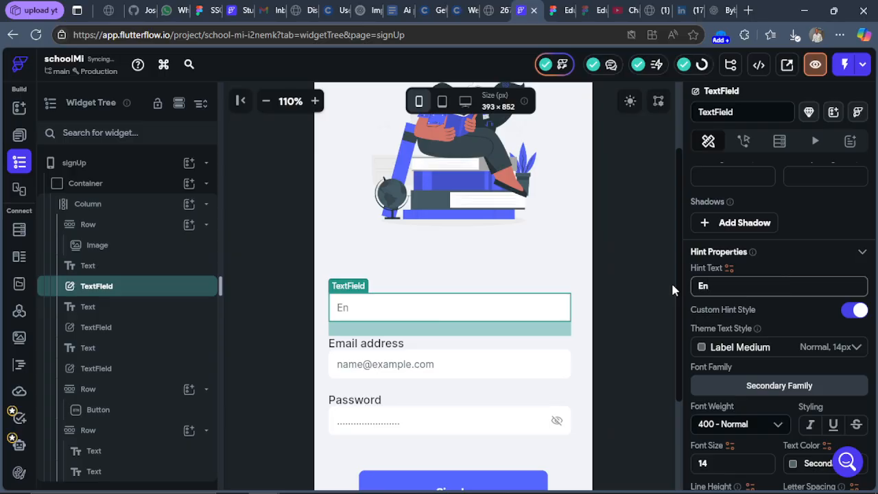
{"action": "type", "text": "ter name"}
Step: Change the text of the Sign In button below the password field to "Sign Up"
{"action": "scroll", "coordinate": [593, 322], "scroll_direction": "down", "scroll_amount": 2}
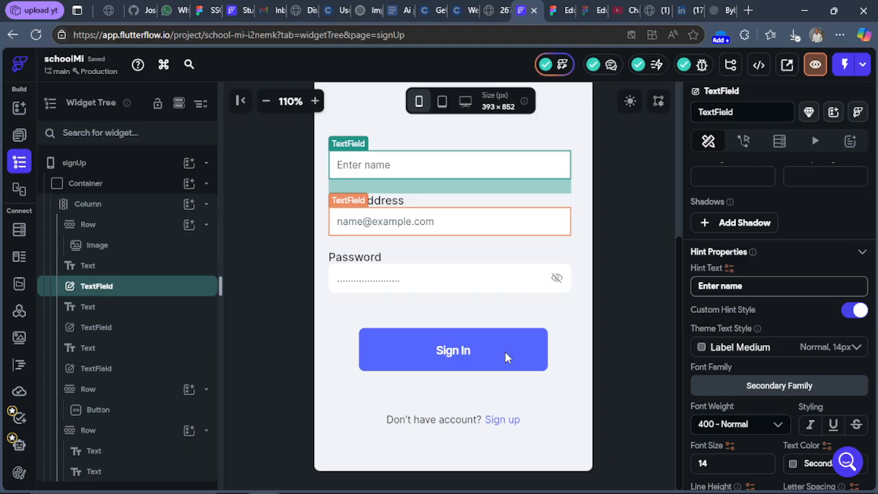
{"action": "left_click", "coordinate": [421, 352]}
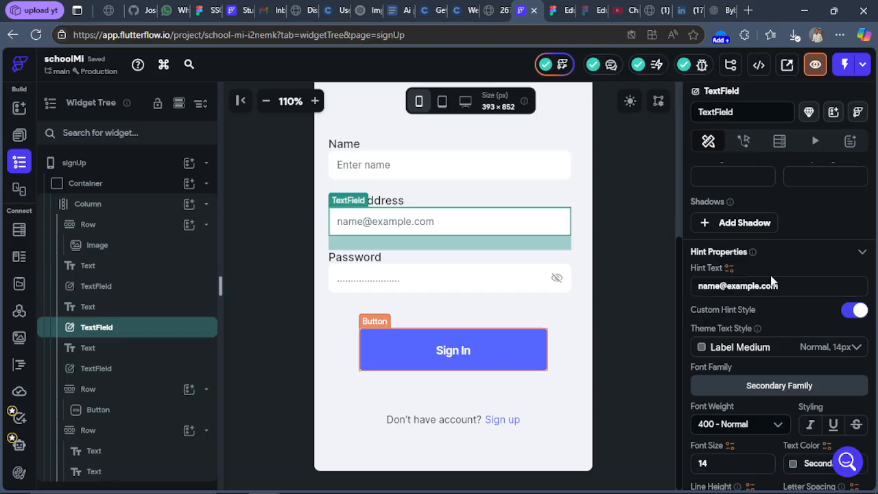
{"action": "scroll", "coordinate": [783, 330], "scroll_direction": "down", "scroll_amount": 15}
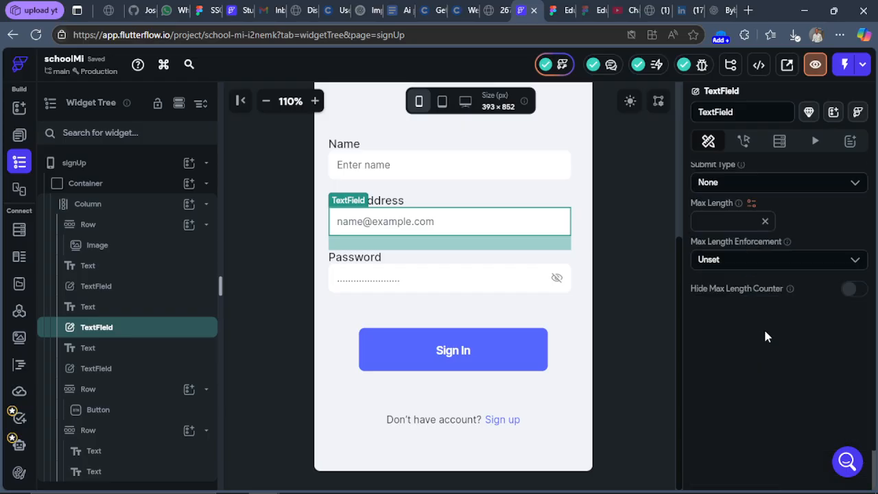
{"action": "scroll", "coordinate": [768, 322], "scroll_direction": "up", "scroll_amount": 12}
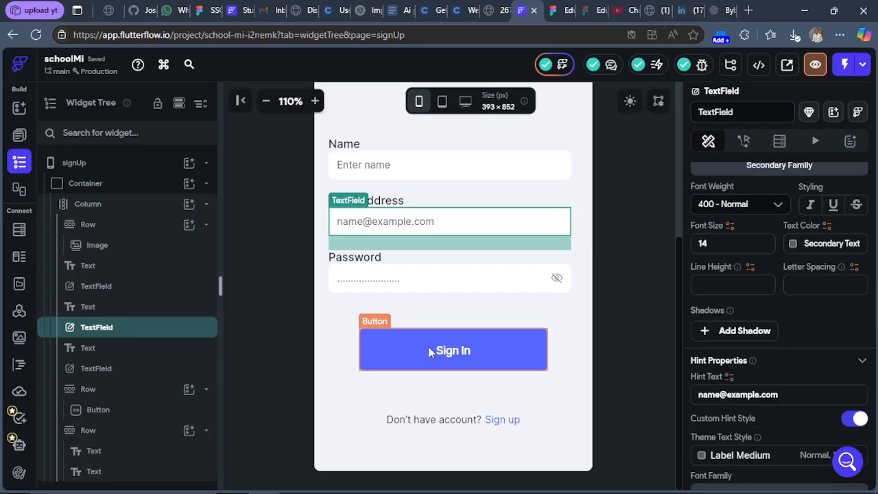
{"action": "left_click", "coordinate": [454, 352]}
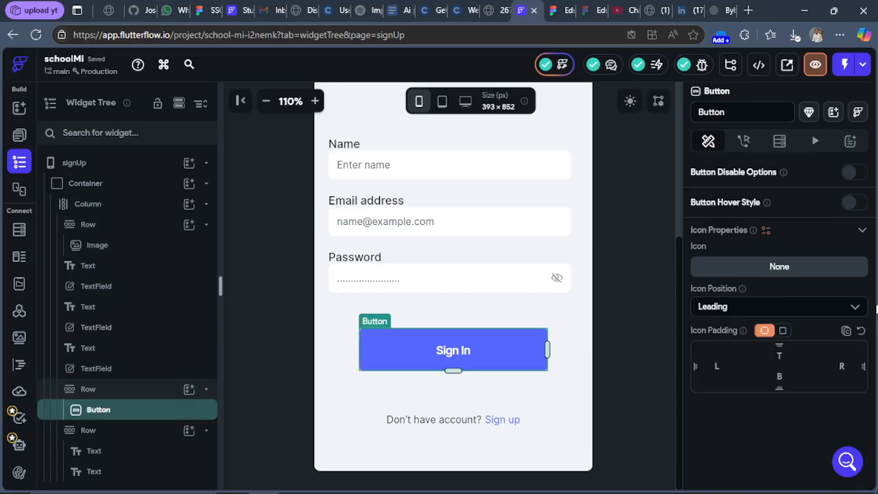
{"action": "scroll", "coordinate": [754, 281], "scroll_direction": "up", "scroll_amount": 5}
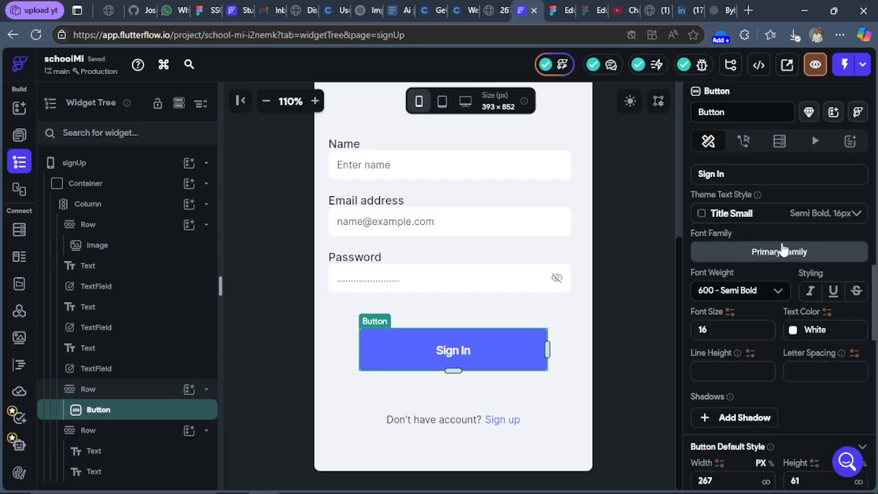
{"action": "scroll", "coordinate": [754, 261], "scroll_direction": "up", "scroll_amount": 4}
{"action": "scroll", "coordinate": [737, 322], "scroll_direction": "down", "scroll_amount": 4}
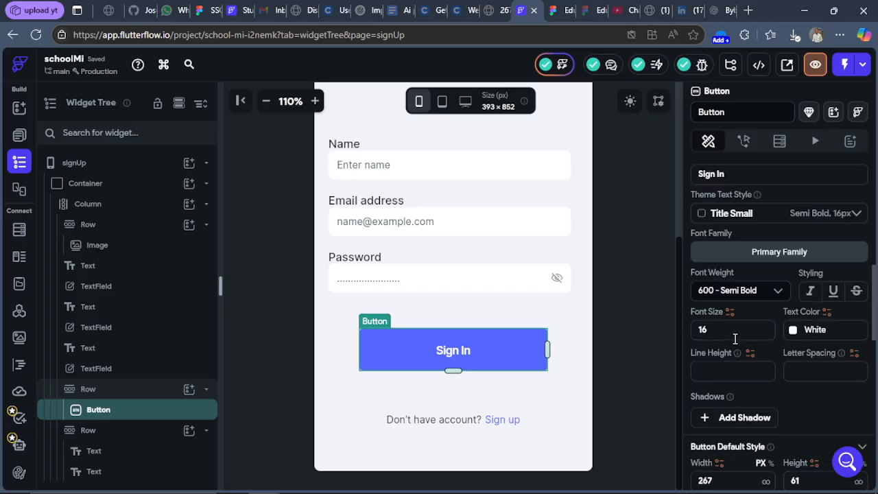
{"action": "scroll", "coordinate": [746, 376], "scroll_direction": "down", "scroll_amount": 4}
{"action": "scroll", "coordinate": [747, 376], "scroll_direction": "up", "scroll_amount": 4}
{"action": "scroll", "coordinate": [747, 367], "scroll_direction": "up", "scroll_amount": 5}
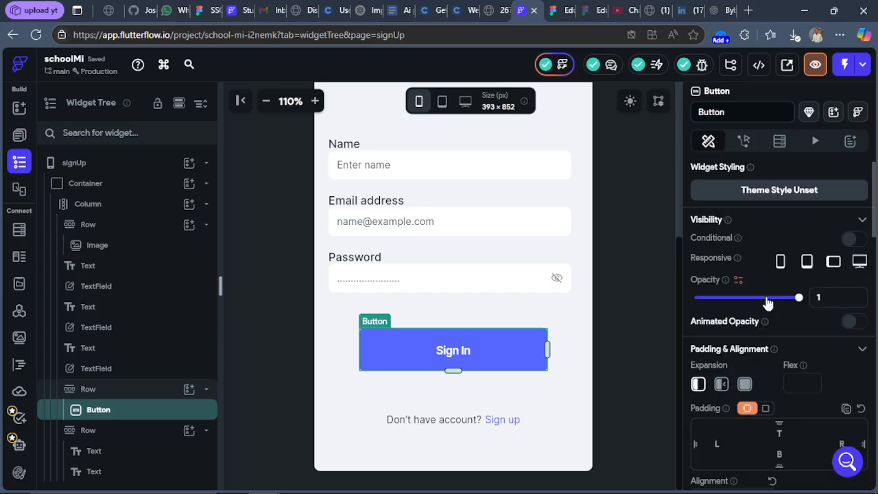
{"action": "scroll", "coordinate": [768, 305], "scroll_direction": "down", "scroll_amount": 5}
{"action": "scroll", "coordinate": [768, 343], "scroll_direction": "down", "scroll_amount": 6}
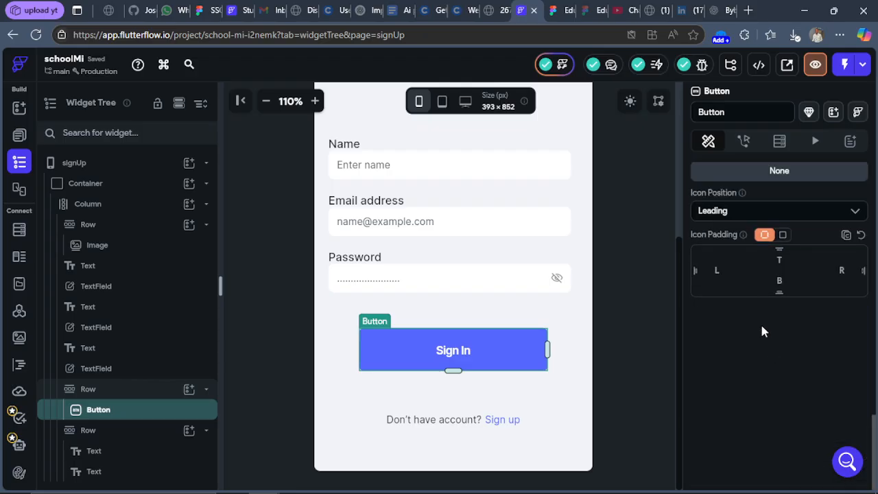
{"action": "scroll", "coordinate": [746, 257], "scroll_direction": "up", "scroll_amount": 4}
{"action": "scroll", "coordinate": [746, 256], "scroll_direction": "up", "scroll_amount": 4}
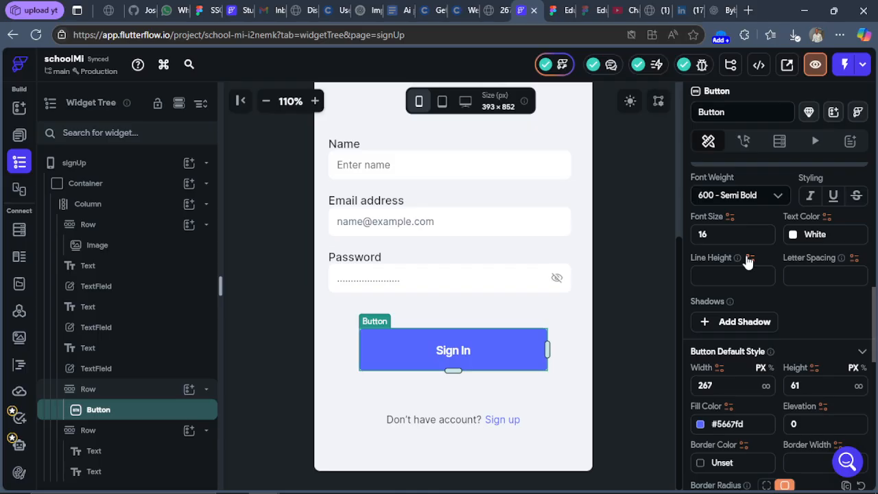
{"action": "scroll", "coordinate": [749, 259], "scroll_direction": "up", "scroll_amount": 4}
{"action": "scroll", "coordinate": [751, 257], "scroll_direction": "up", "scroll_amount": 4}
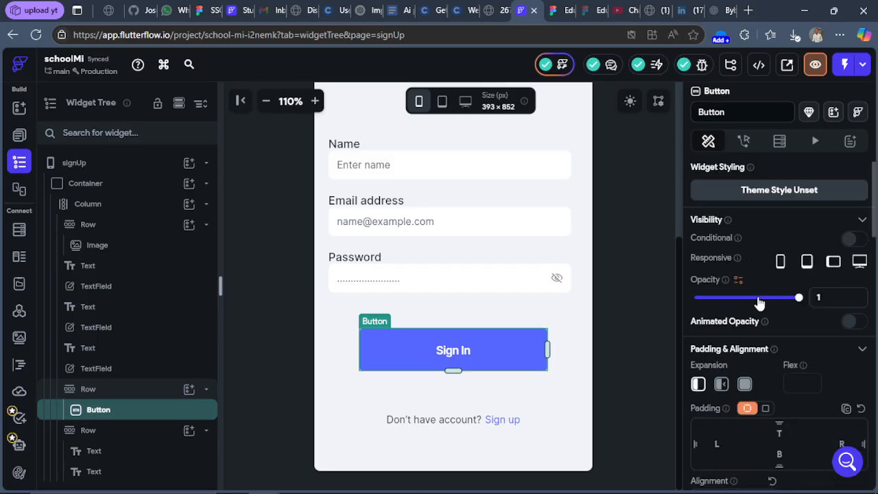
{"action": "scroll", "coordinate": [758, 302], "scroll_direction": "down", "scroll_amount": 4}
{"action": "left_click", "coordinate": [738, 342]}
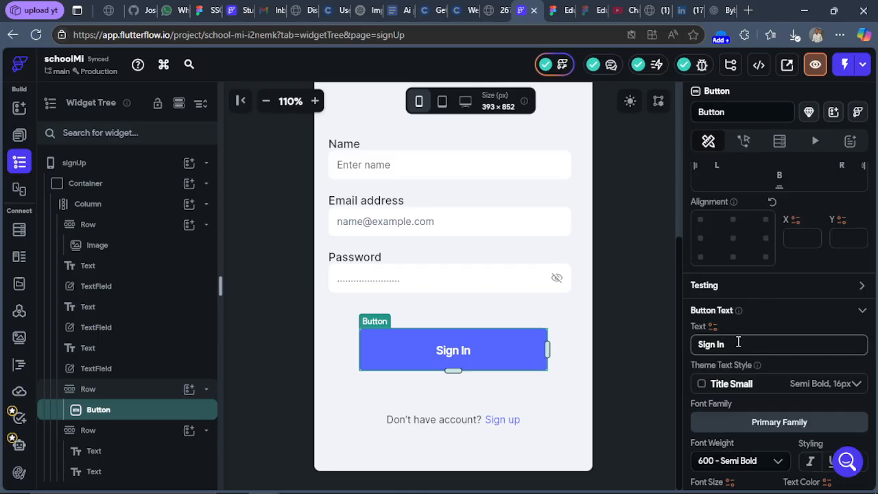
{"action": "key", "text": "BackSpace"}
{"action": "key", "text": "BackSpace"}
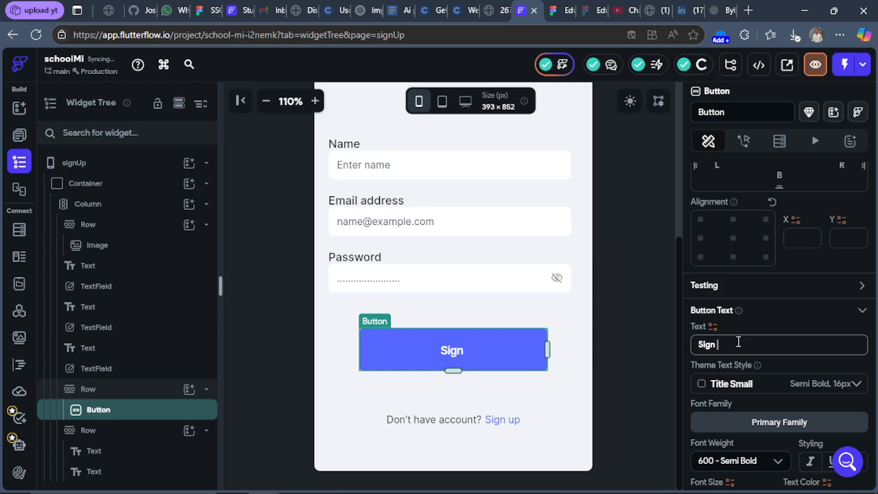
{"action": "key", "text": "BackSpace"}
{"action": "type", "text": "Up"}
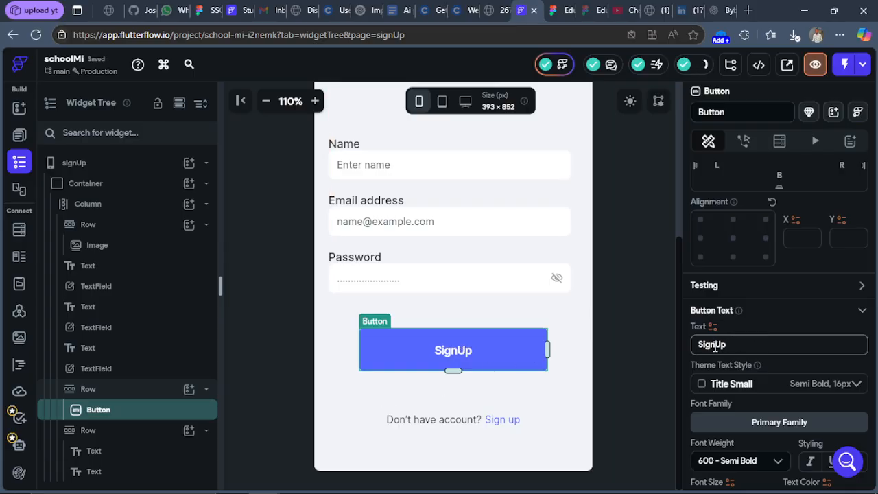
{"action": "left_click", "coordinate": [713, 344]}
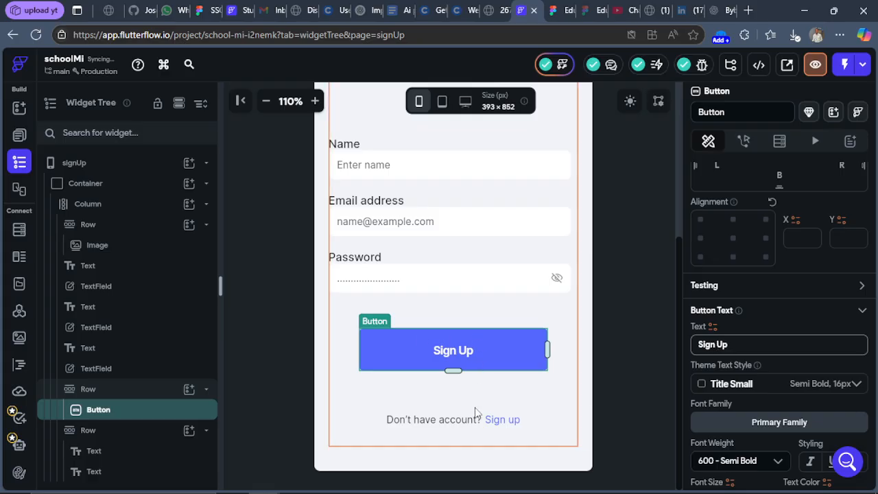
Step: Change the text of the link beside "Don't have account?" to "Sign In"
{"action": "left_click", "coordinate": [504, 423]}
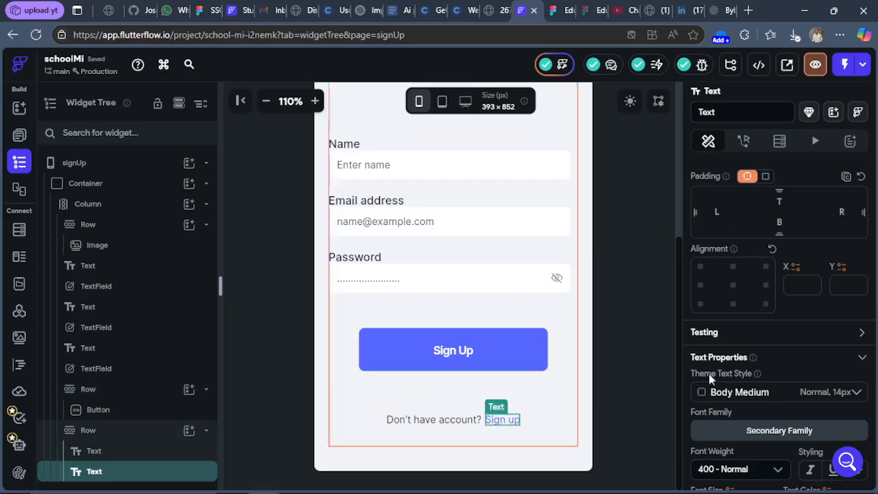
{"action": "scroll", "coordinate": [752, 353], "scroll_direction": "down", "scroll_amount": 4}
{"action": "scroll", "coordinate": [748, 391], "scroll_direction": "up", "scroll_amount": 4}
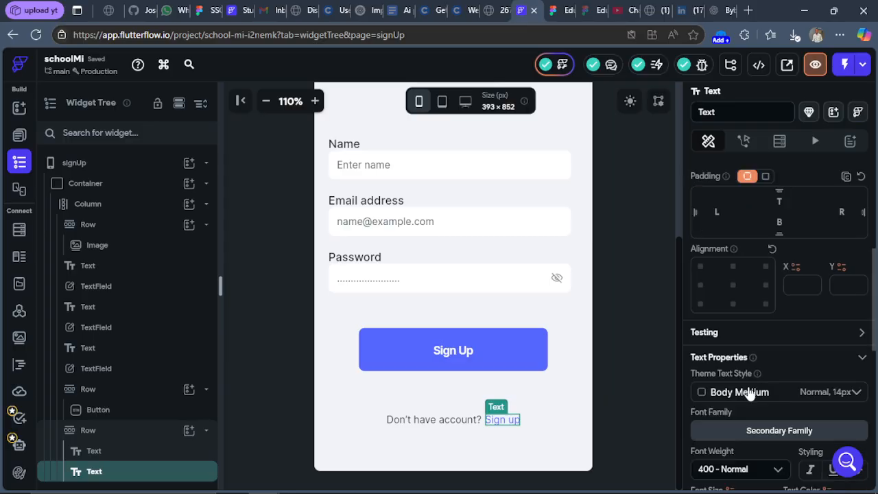
{"action": "scroll", "coordinate": [750, 392], "scroll_direction": "up", "scroll_amount": 3}
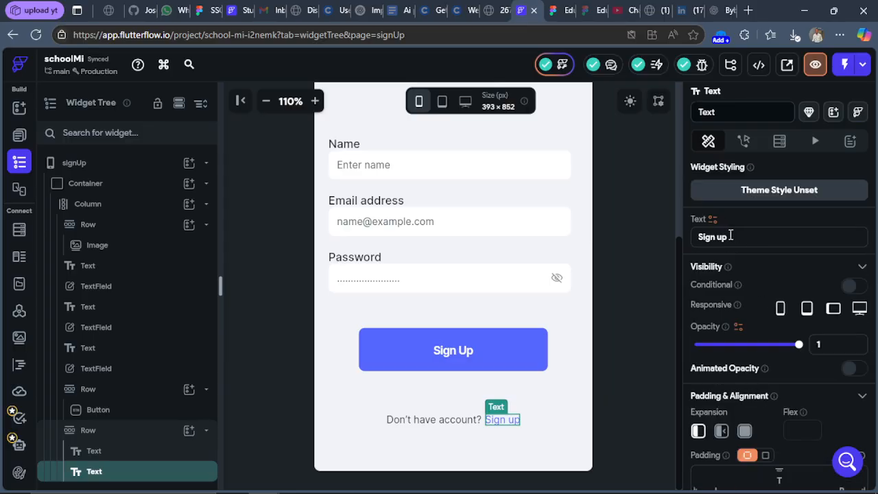
{"action": "double_click", "coordinate": [720, 238]}
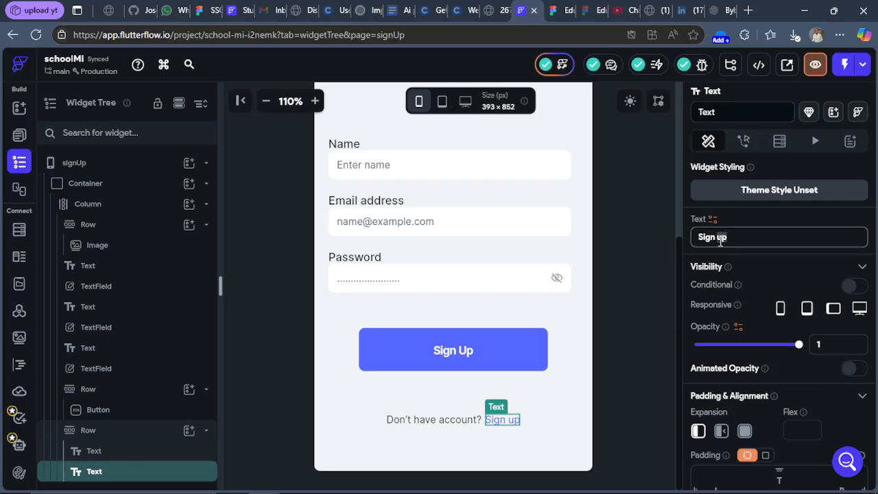
{"action": "type", "text": "In"}
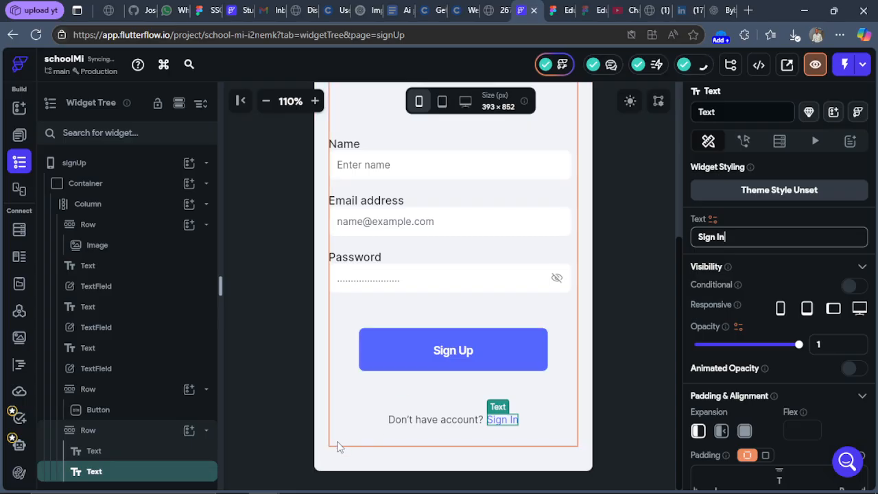
Step: Change the prompt in front of the Sign In link to "Already have account?"
{"action": "left_click", "coordinate": [463, 426]}
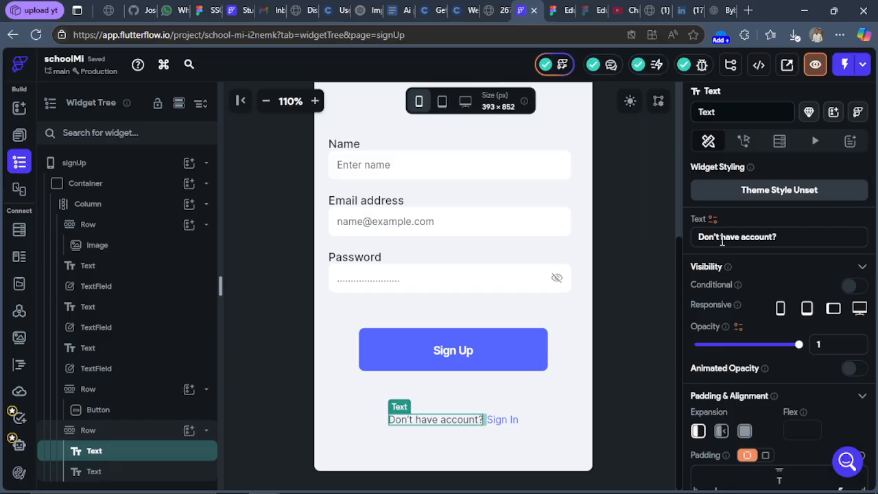
{"action": "left_click_drag", "start_coordinate": [721, 240], "coordinate": [681, 243]}
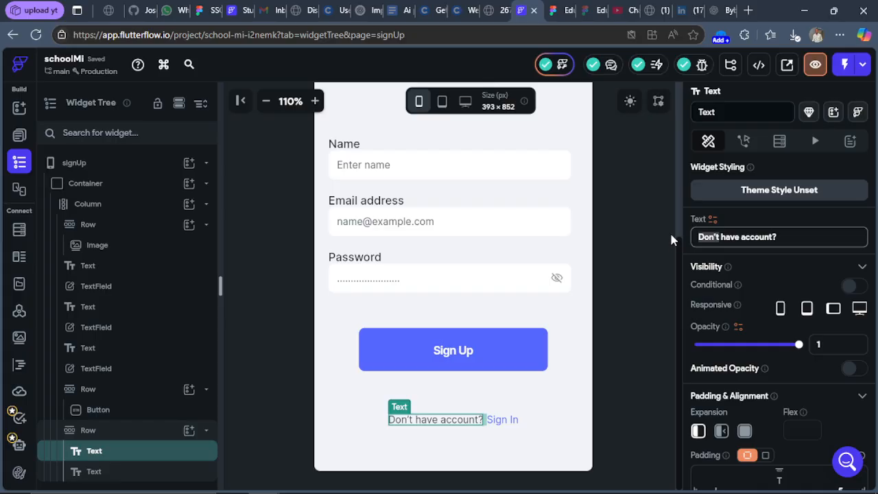
{"action": "type", "text": "Alr"}
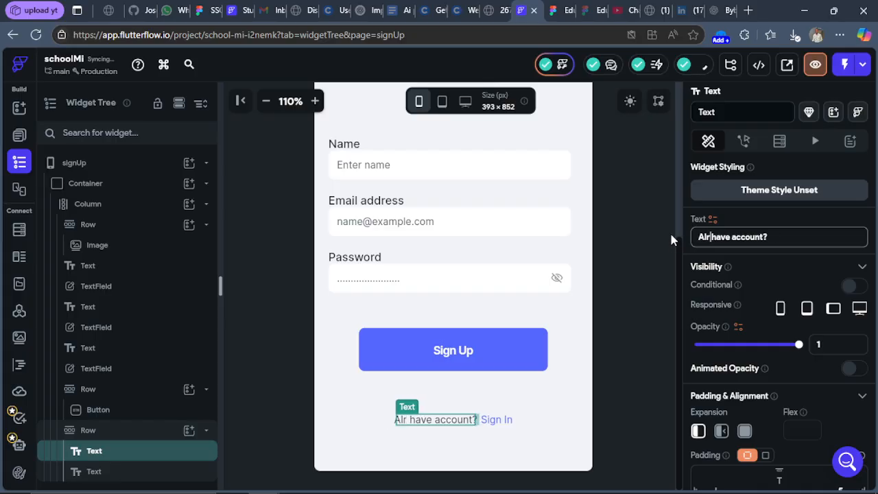
{"action": "type", "text": "eady"}
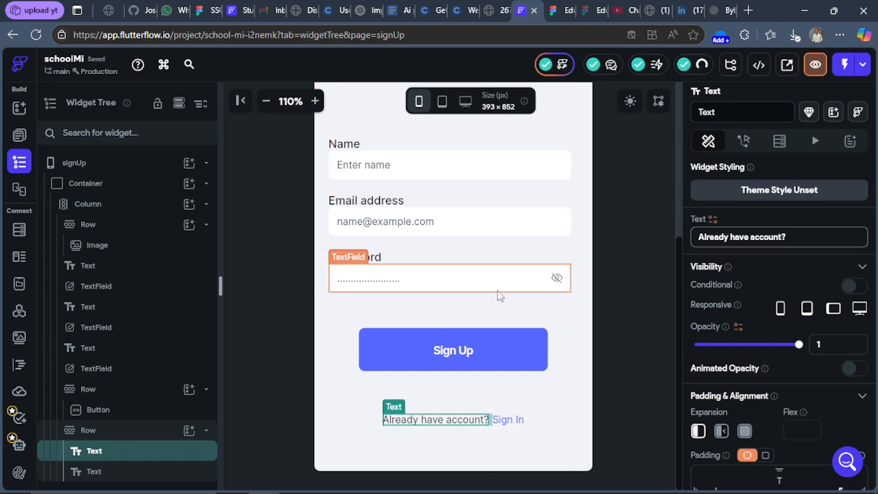
Step: Replace the illustration above the Name field by uploading the image "Main img (2)" from the Downloads folder
{"action": "scroll", "coordinate": [631, 236], "scroll_direction": "up", "scroll_amount": 4}
{"action": "scroll", "coordinate": [521, 284], "scroll_direction": "down", "scroll_amount": 3}
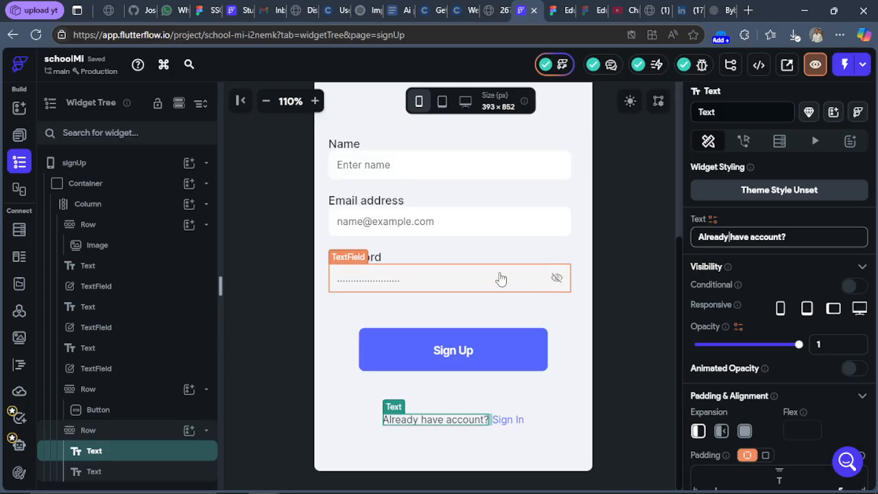
{"action": "scroll", "coordinate": [494, 264], "scroll_direction": "up", "scroll_amount": 3}
{"action": "left_click", "coordinate": [486, 252]}
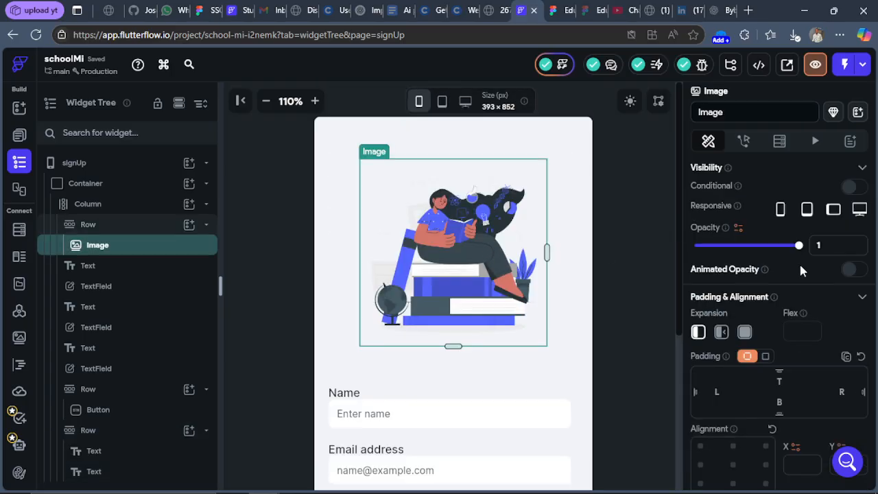
{"action": "scroll", "coordinate": [799, 301], "scroll_direction": "down", "scroll_amount": 8}
{"action": "scroll", "coordinate": [771, 273], "scroll_direction": "up", "scroll_amount": 4}
{"action": "scroll", "coordinate": [771, 301], "scroll_direction": "up", "scroll_amount": 4}
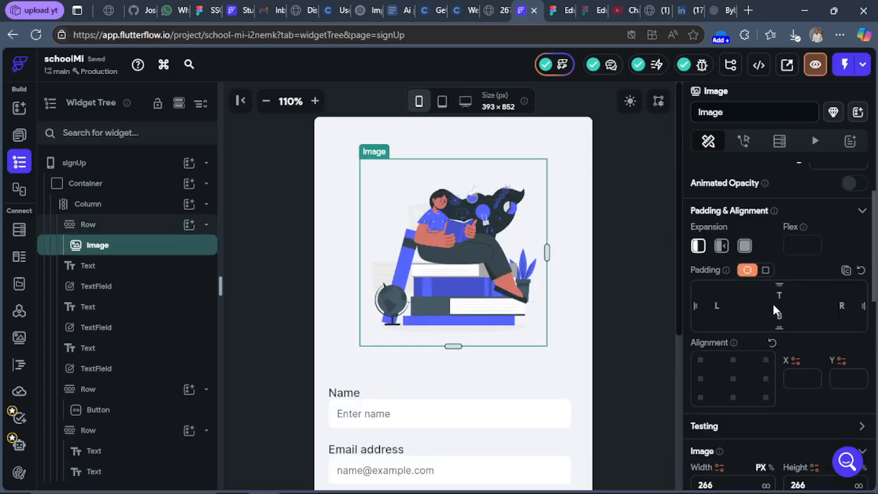
{"action": "scroll", "coordinate": [774, 305], "scroll_direction": "up", "scroll_amount": 2}
{"action": "scroll", "coordinate": [774, 302], "scroll_direction": "down", "scroll_amount": 5}
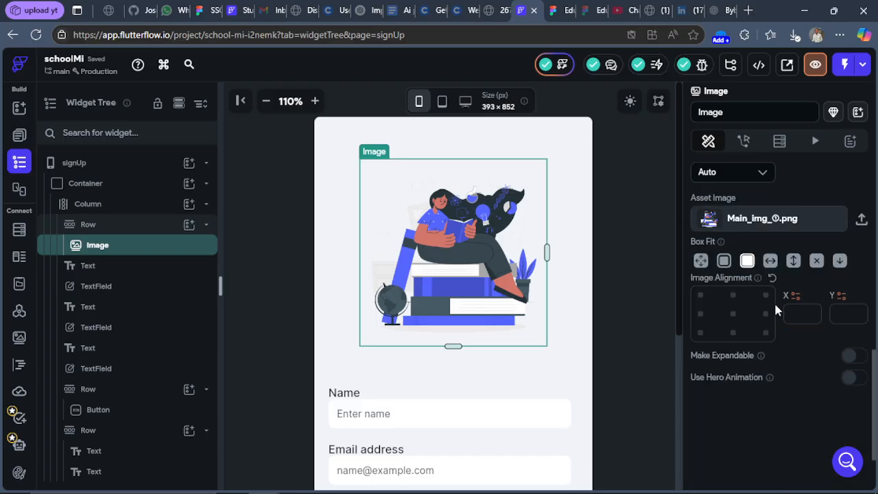
{"action": "left_click", "coordinate": [861, 219]}
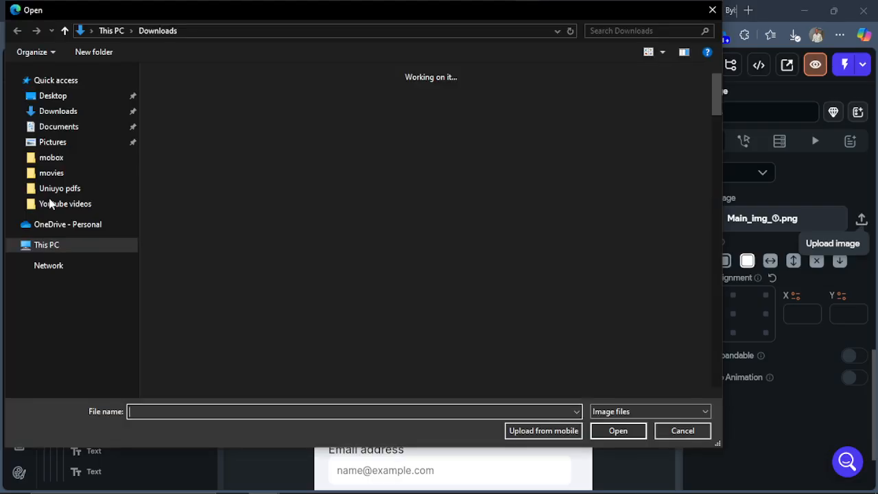
{"action": "left_click", "coordinate": [164, 136]}
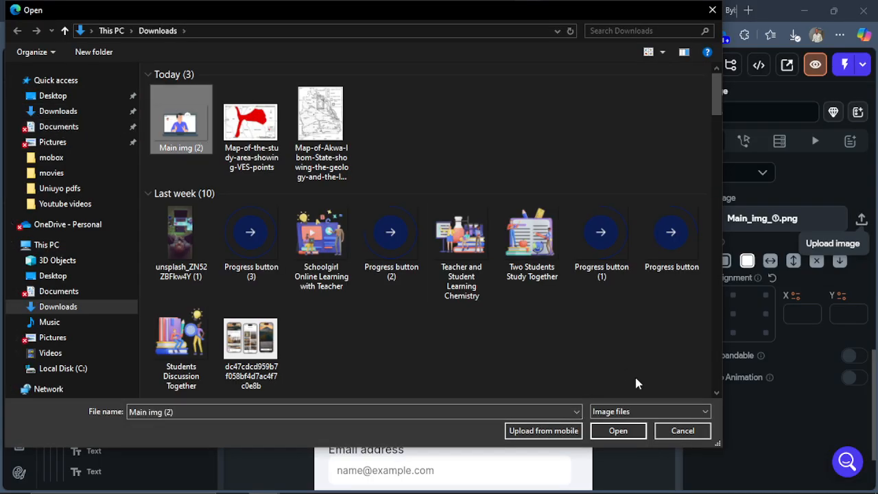
{"action": "left_click", "coordinate": [616, 432]}
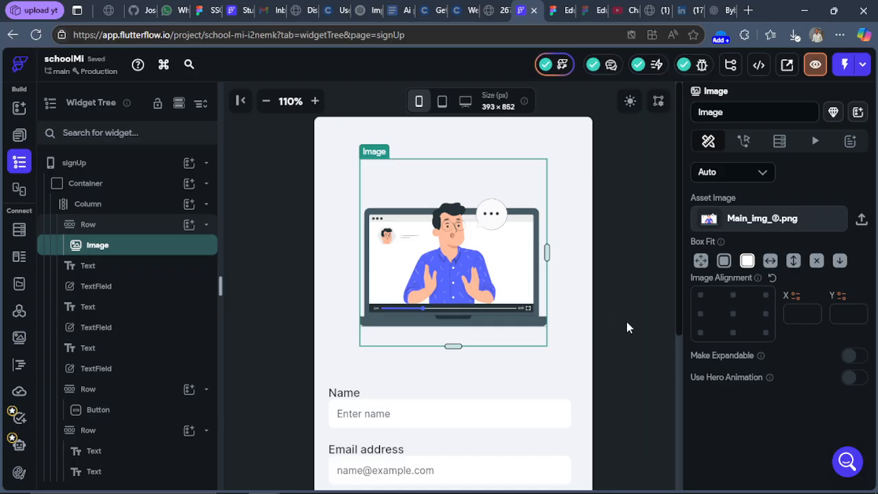
Step: Compare the sign-up page with Sign up Screen 1 in Figma and look over the grade selection screens in that design
{"action": "scroll", "coordinate": [630, 307], "scroll_direction": "down", "scroll_amount": 3}
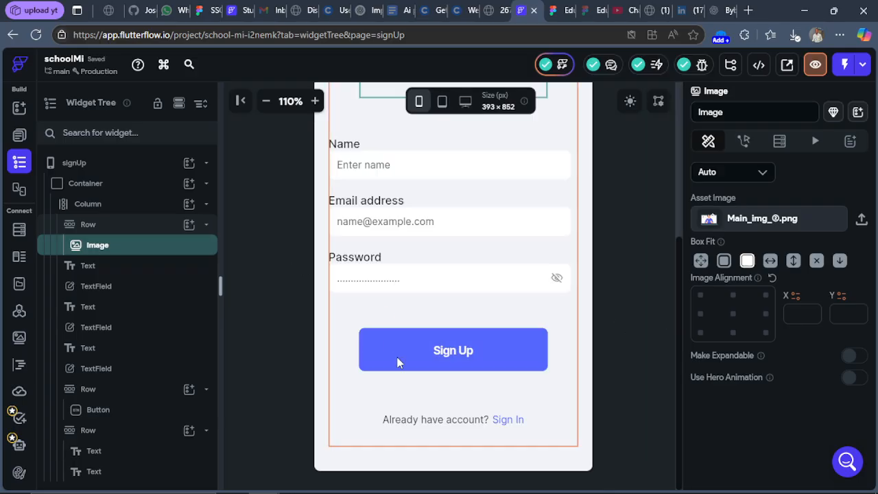
{"action": "left_click", "coordinate": [561, 12]}
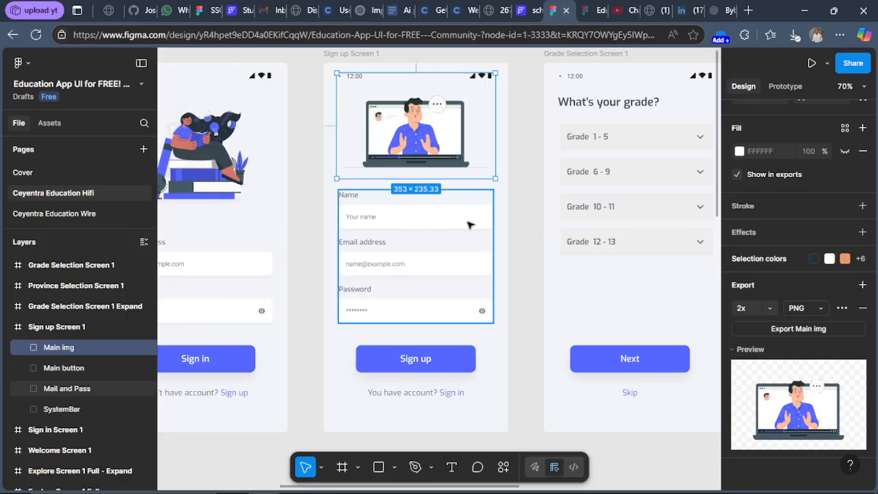
{"action": "scroll", "coordinate": [425, 329], "scroll_direction": "down", "scroll_amount": 3}
{"action": "scroll", "coordinate": [443, 327], "scroll_direction": "up", "scroll_amount": 1}
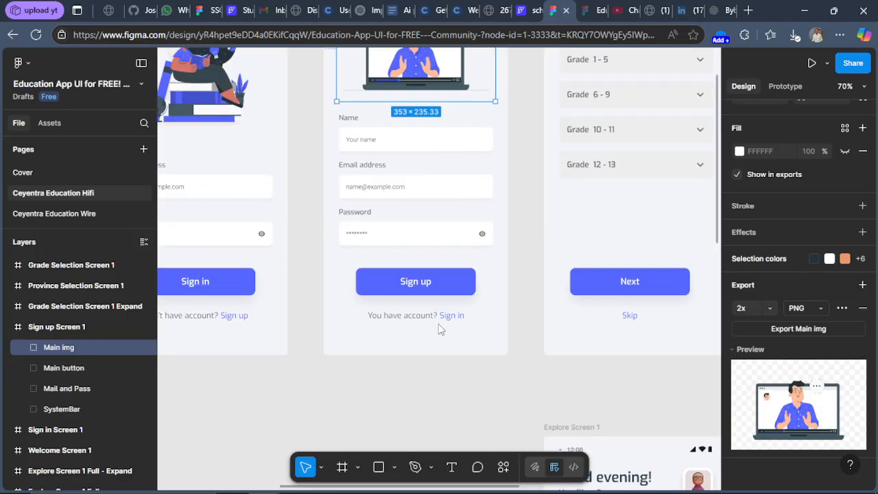
{"action": "key", "text": "ctrl+shift+e"}
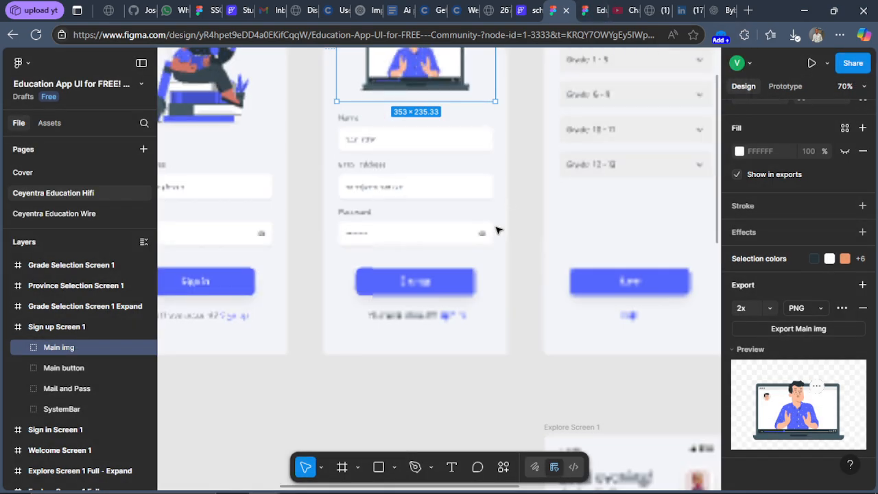
{"action": "scroll", "coordinate": [515, 230], "scroll_direction": "up", "scroll_amount": 1}
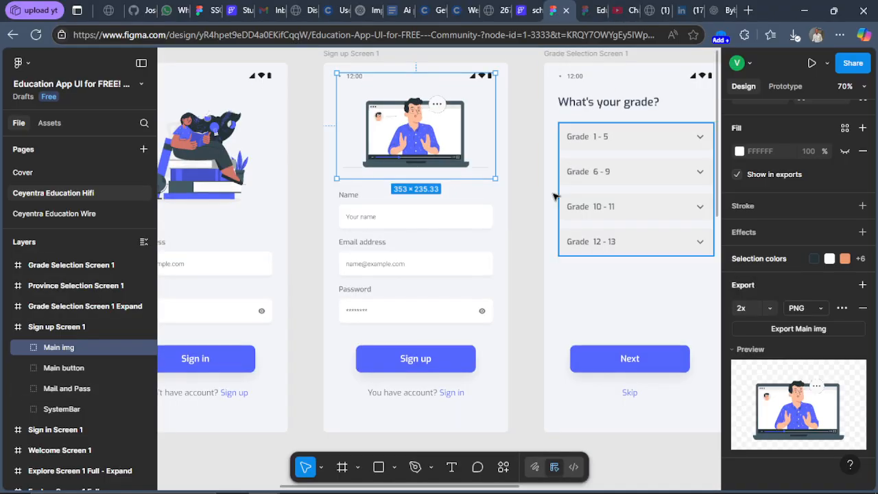
{"action": "scroll", "coordinate": [549, 198], "scroll_direction": "right", "scroll_amount": 1}
{"action": "scroll", "coordinate": [550, 198], "scroll_direction": "right", "scroll_amount": 2}
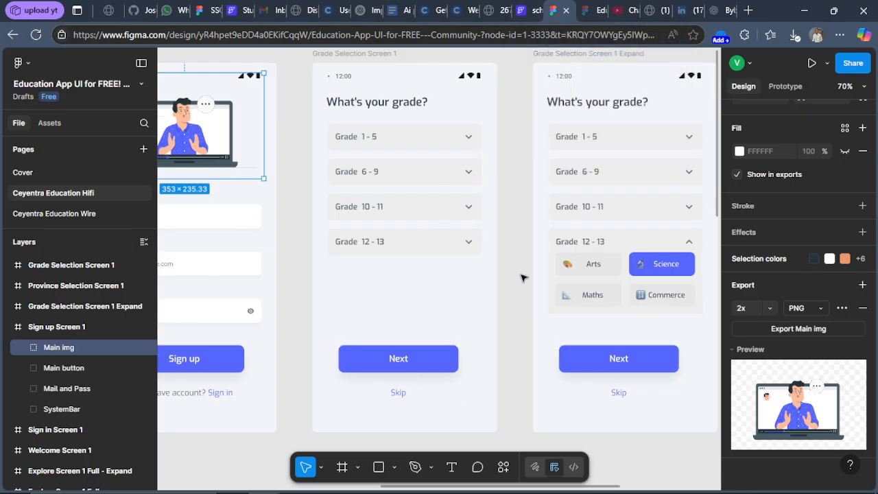
{"action": "left_click", "coordinate": [528, 10]}
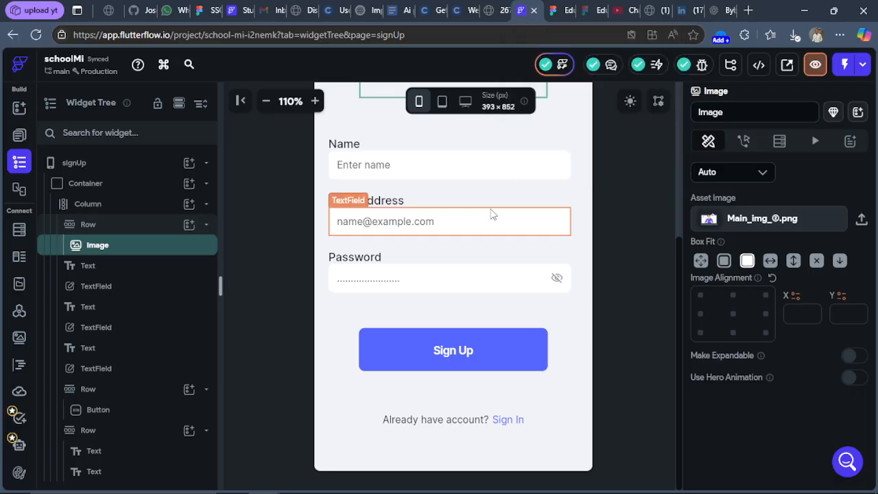
{"action": "scroll", "coordinate": [521, 240], "scroll_direction": "up", "scroll_amount": 4}
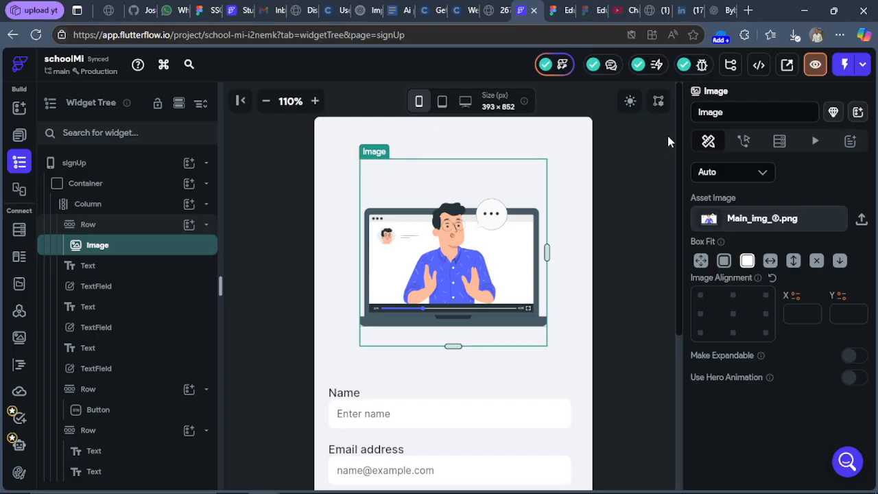
Step: Create a new blank page named "GradeSelection", matching the Grade Selection Screen 1 frame in the Figma design
{"action": "left_click", "coordinate": [266, 101]}
{"action": "left_click", "coordinate": [266, 100]}
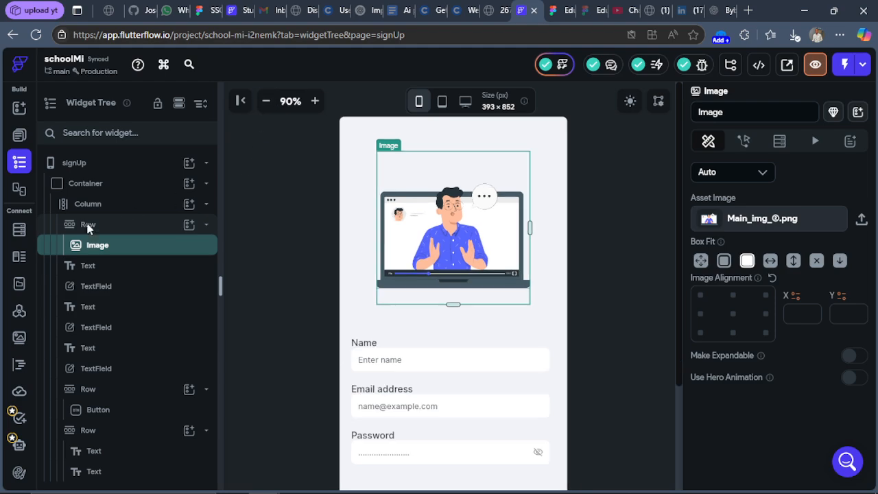
{"action": "left_click", "coordinate": [20, 141]}
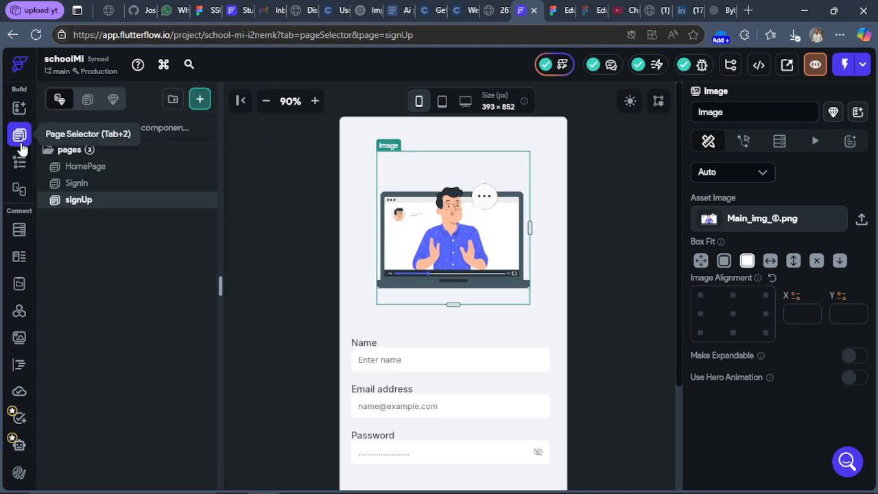
{"action": "left_click", "coordinate": [201, 102]}
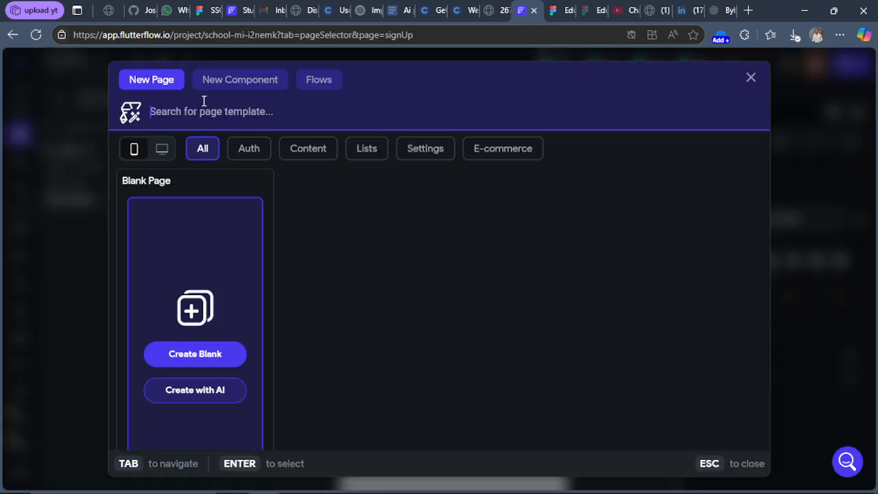
{"action": "left_click", "coordinate": [554, 12]}
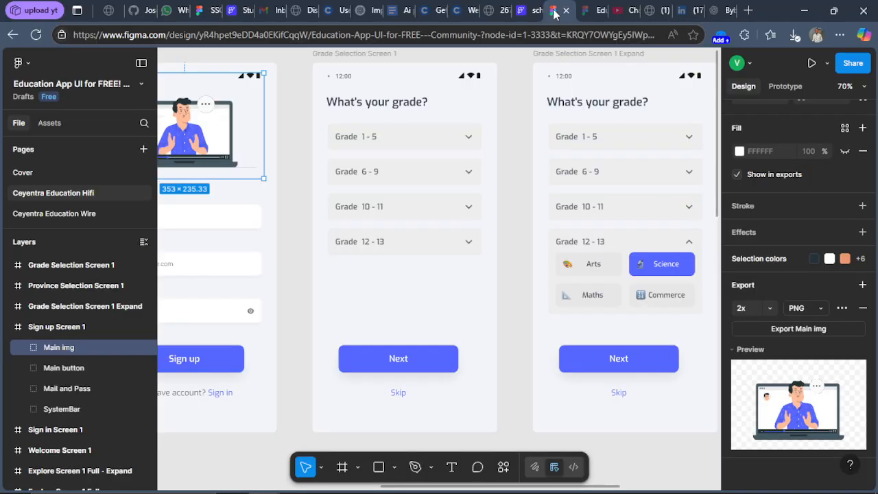
{"action": "left_click", "coordinate": [529, 10]}
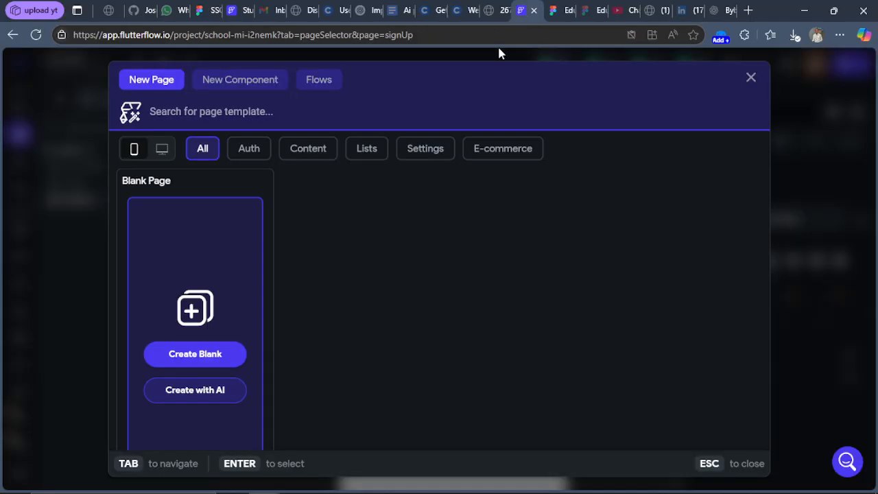
{"action": "left_click", "coordinate": [163, 354]}
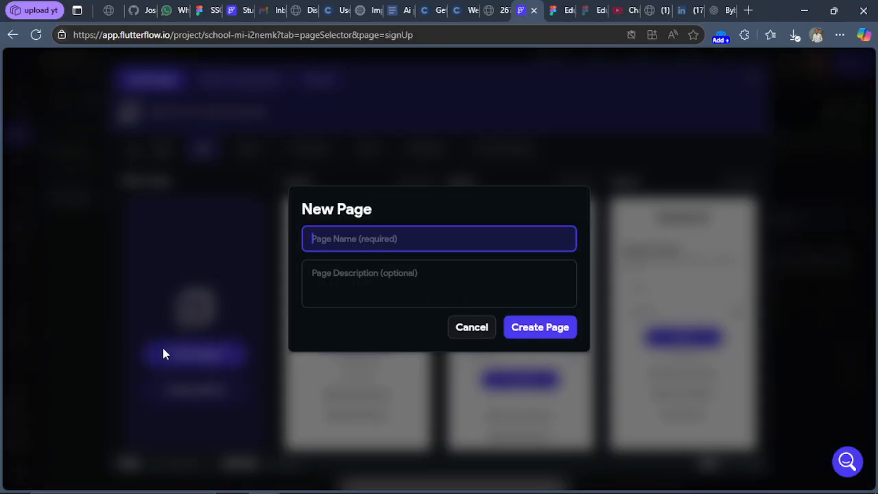
{"action": "left_click", "coordinate": [567, 12]}
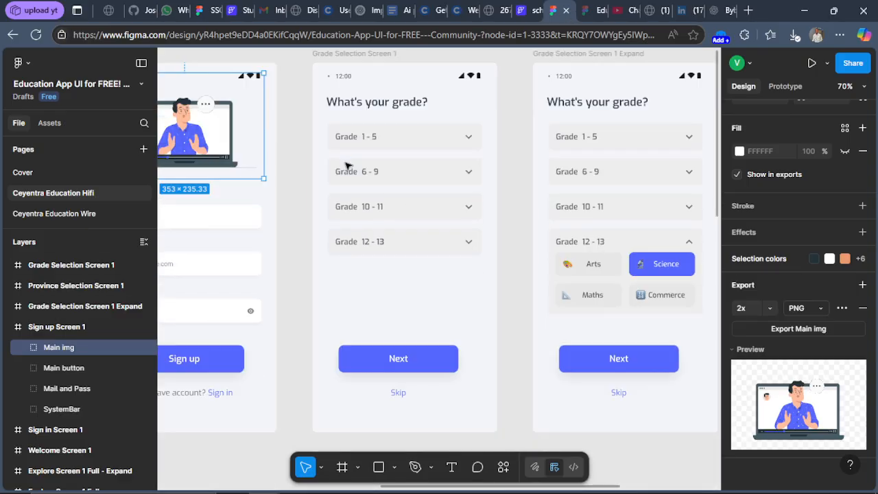
{"action": "left_click", "coordinate": [523, 12]}
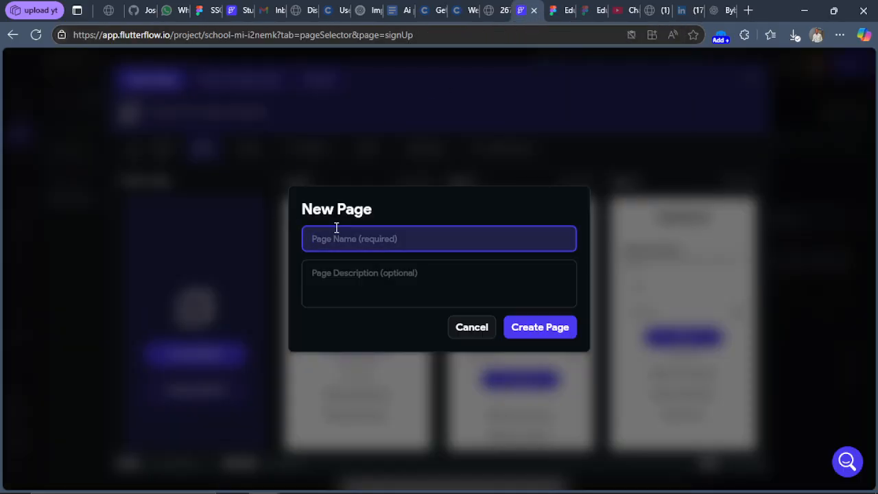
{"action": "type", "text": "GradeSelection"}
{"action": "left_click", "coordinate": [555, 332]}
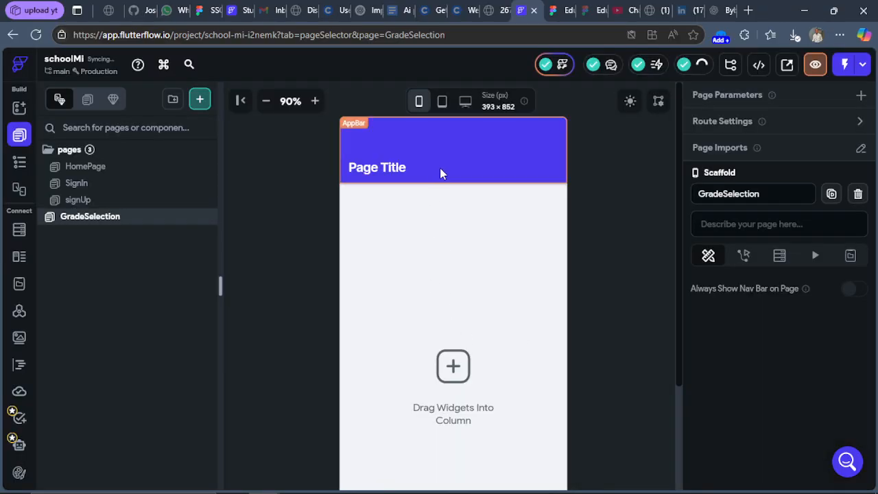
Step: Delete the app bar from the GradeSelection page and show the page's widget tree
{"action": "left_click", "coordinate": [441, 171]}
{"action": "key", "text": "Delete"}
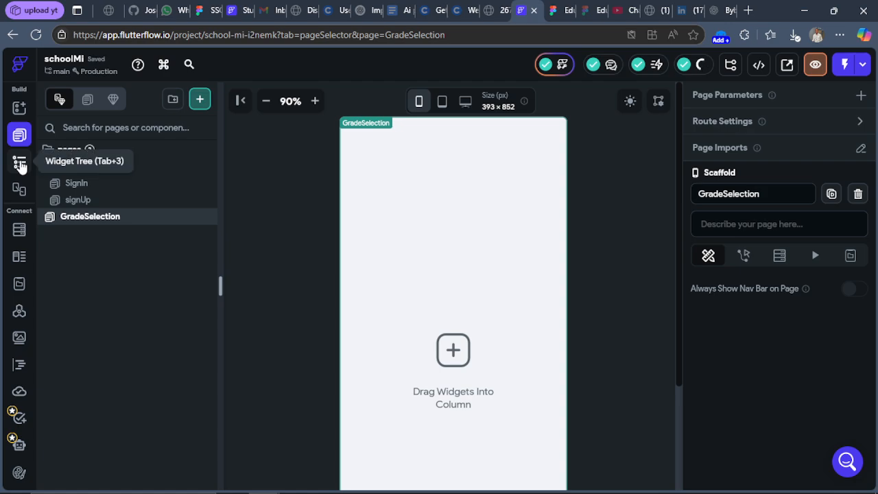
{"action": "left_click", "coordinate": [20, 164]}
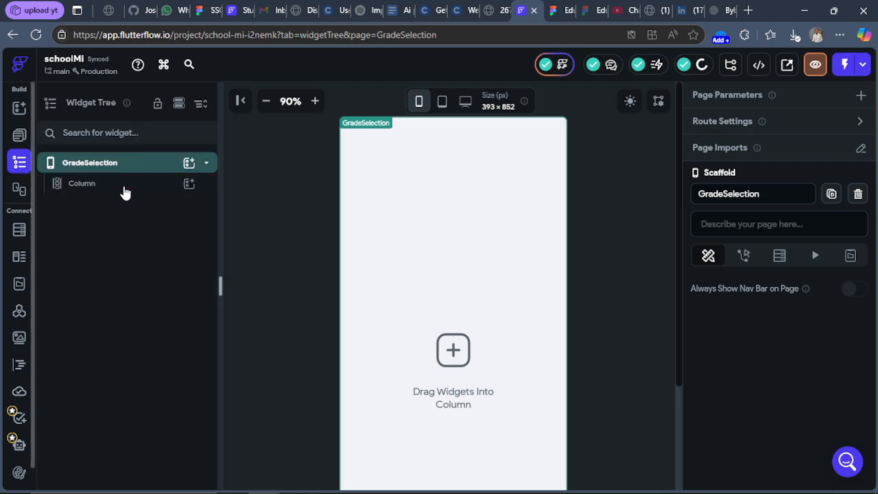
Step: Wrap the GradeSelection page's Column in a Container and set the container's width and height to infinity
{"action": "left_click", "coordinate": [117, 194]}
{"action": "right_click", "coordinate": [118, 195]}
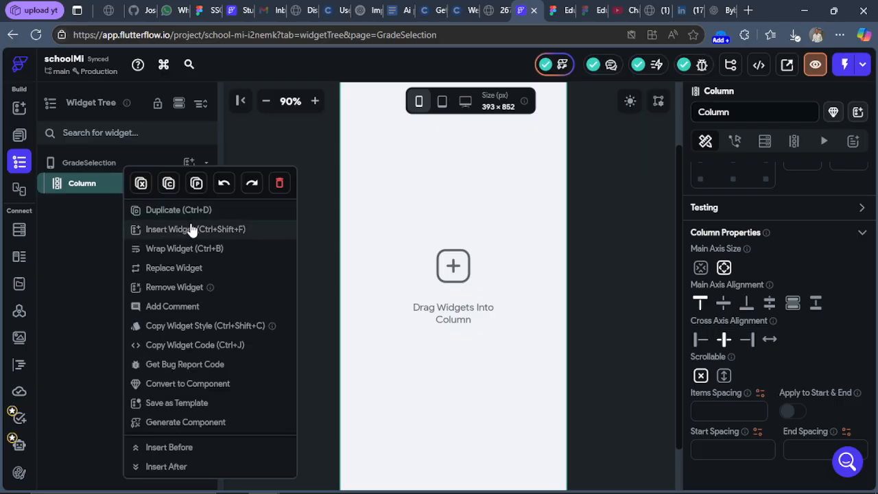
{"action": "left_click", "coordinate": [173, 250]}
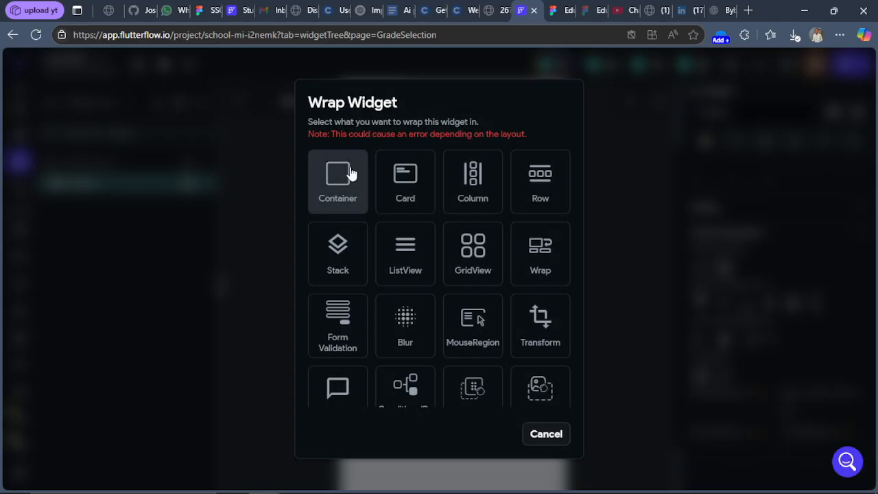
{"action": "left_click", "coordinate": [350, 174]}
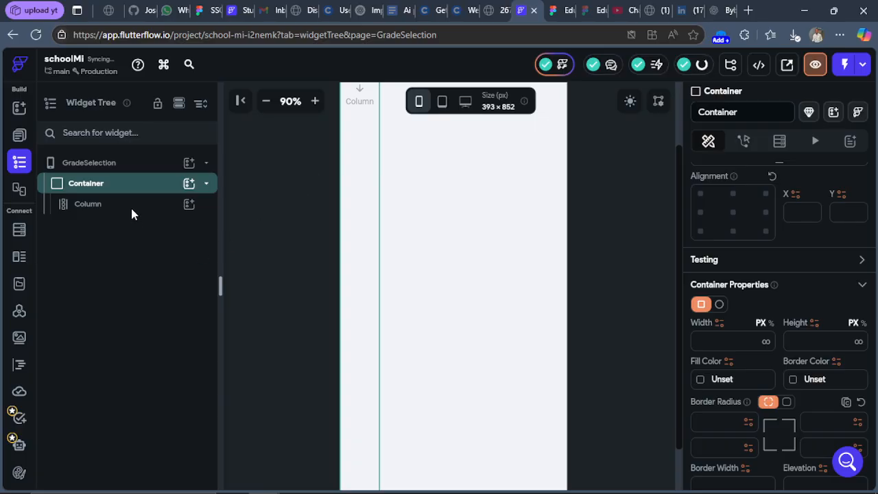
{"action": "left_click", "coordinate": [766, 343]}
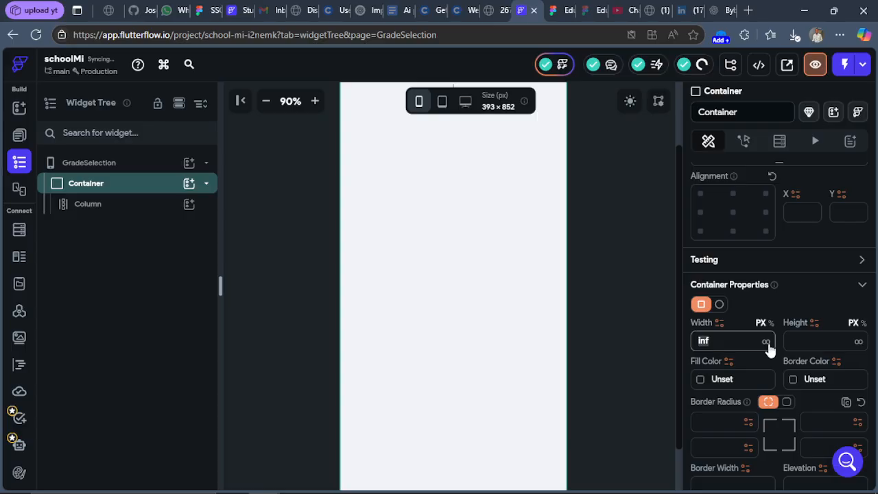
{"action": "left_click", "coordinate": [858, 342]}
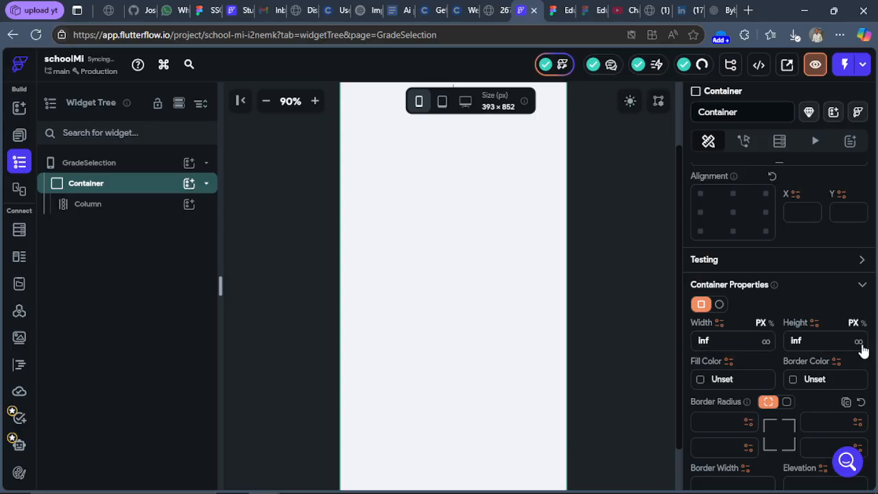
Step: Add a Text widget inside the Column after checking Grade Selection Screen 1 in Figma
{"action": "left_click", "coordinate": [88, 206]}
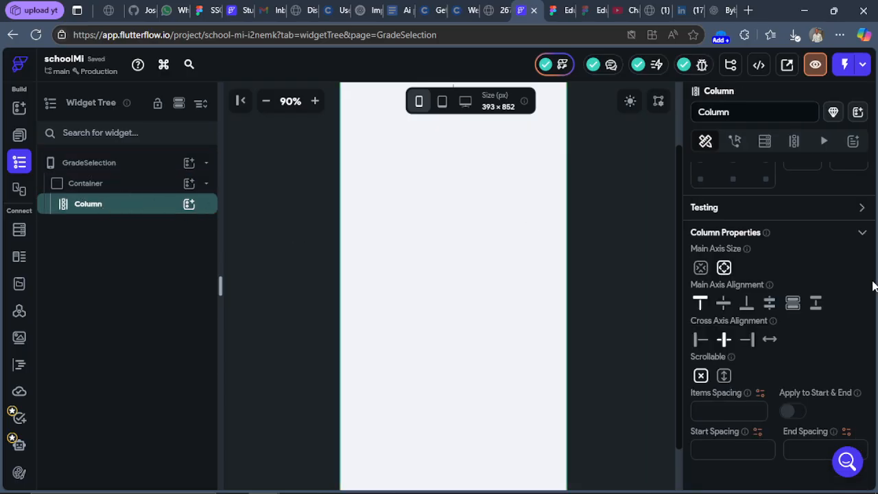
{"action": "scroll", "coordinate": [774, 329], "scroll_direction": "up", "scroll_amount": 4}
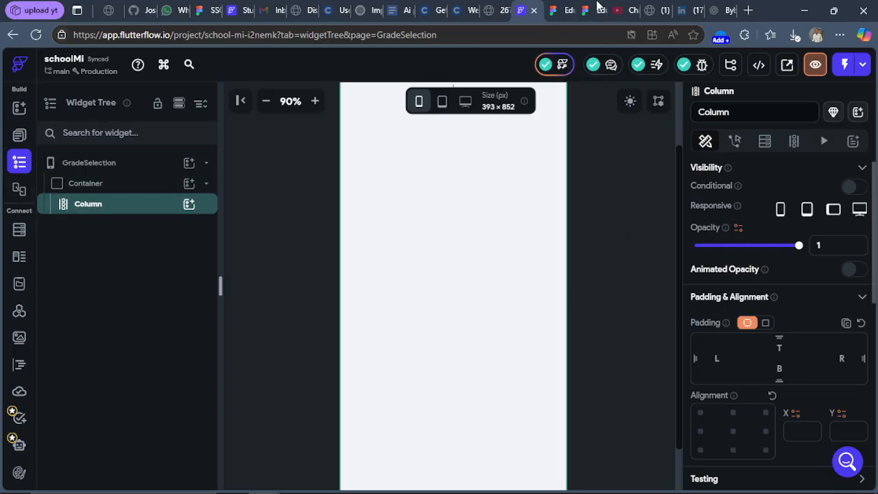
{"action": "left_click", "coordinate": [558, 12]}
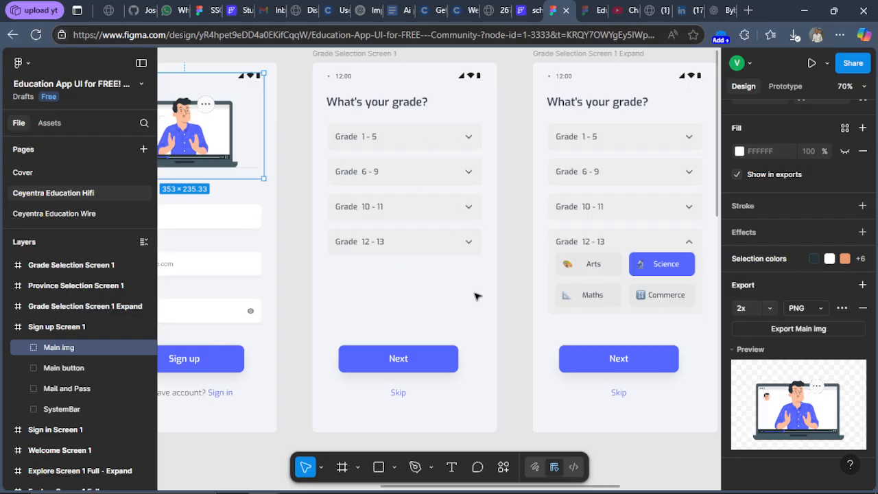
{"action": "left_click", "coordinate": [524, 10]}
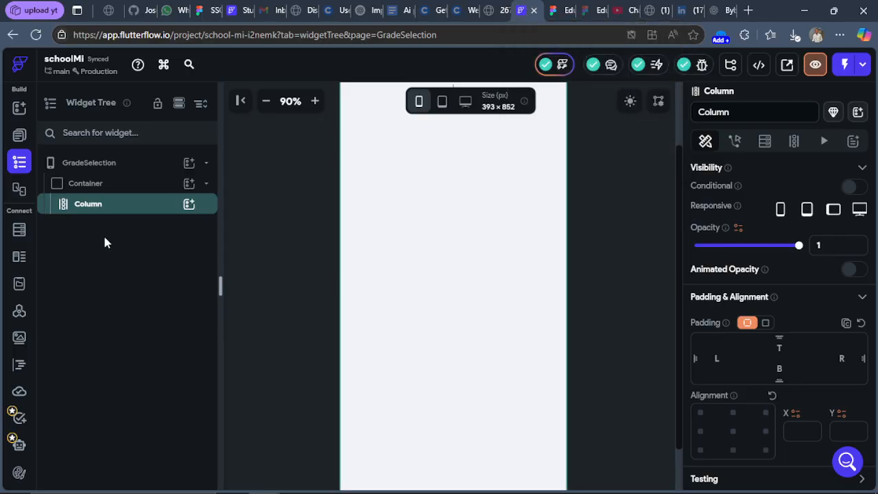
{"action": "left_click", "coordinate": [190, 204]}
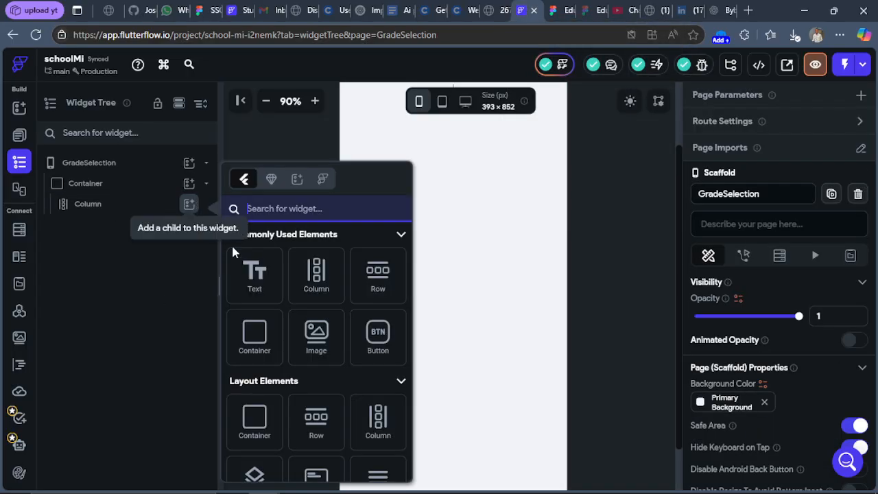
{"action": "left_click", "coordinate": [254, 274]}
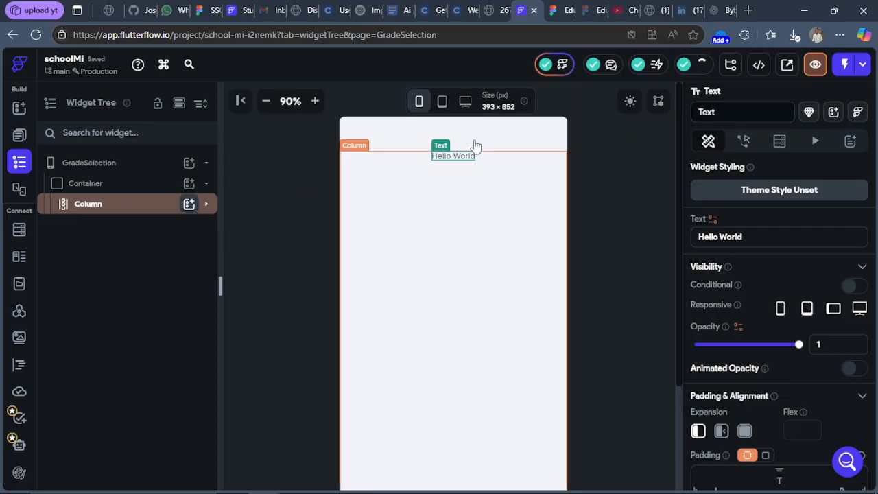
Step: Set the new Text to font size 25 and weight 600 - Semi Bold, matching the Grade Selection Screen 1 title typography in Figma
{"action": "left_click", "coordinate": [559, 11]}
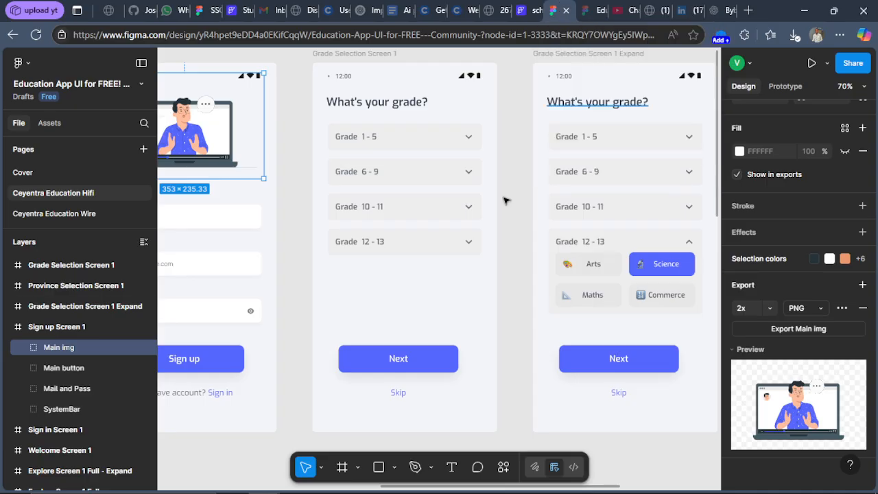
{"action": "left_click", "coordinate": [404, 107]}
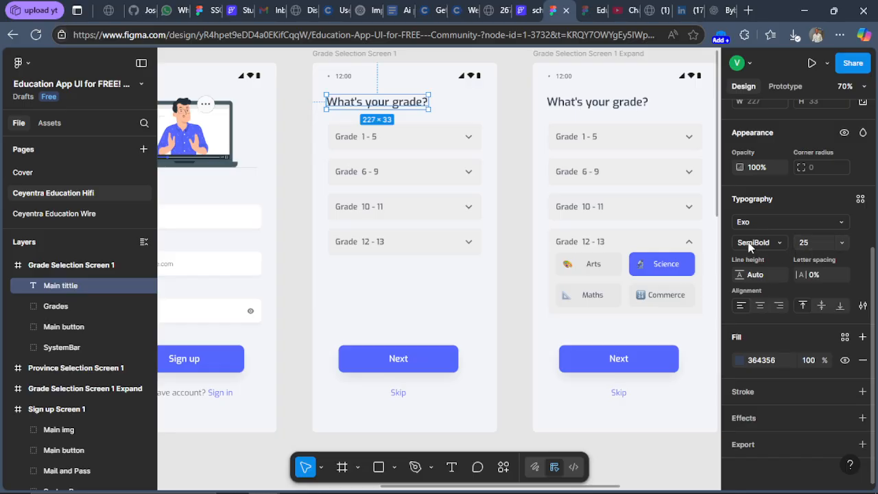
{"action": "left_click", "coordinate": [593, 10]}
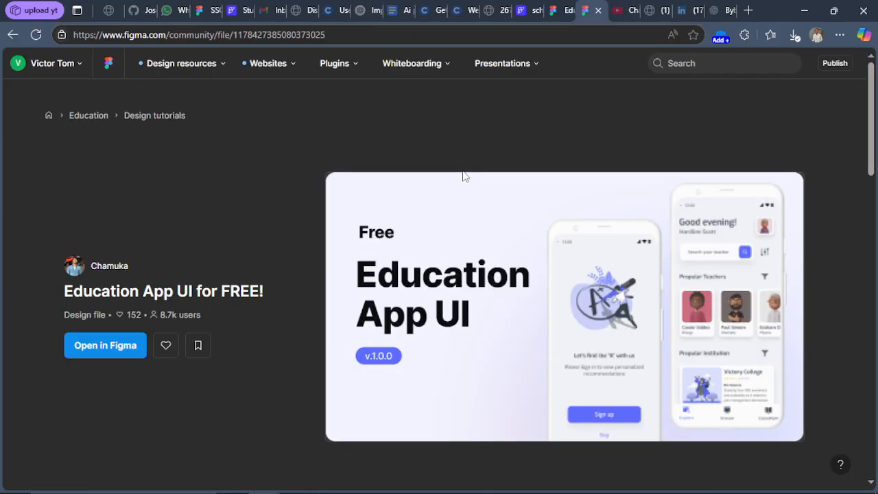
{"action": "left_click", "coordinate": [569, 9]}
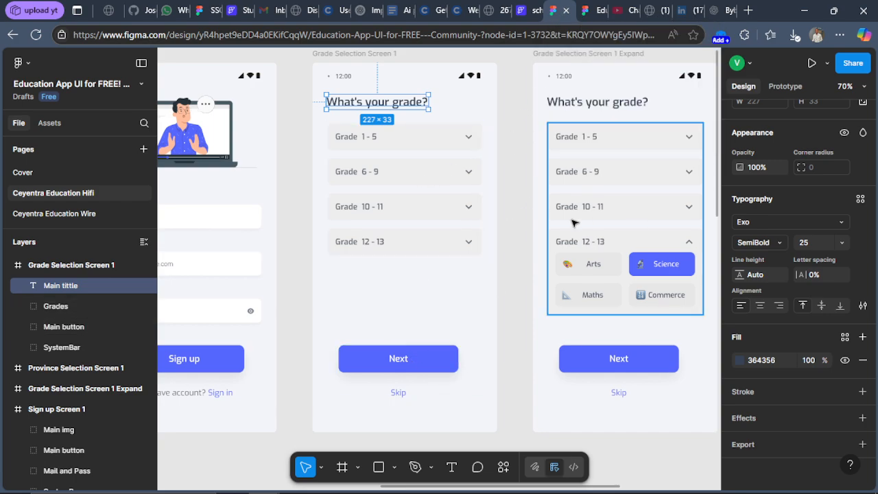
{"action": "left_click", "coordinate": [527, 12]}
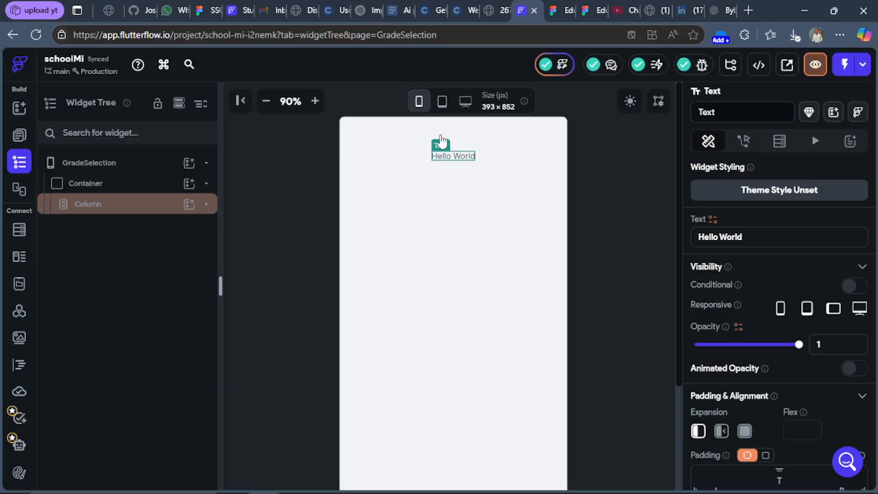
{"action": "scroll", "coordinate": [754, 391], "scroll_direction": "down", "scroll_amount": 10}
{"action": "scroll", "coordinate": [765, 384], "scroll_direction": "up", "scroll_amount": 10}
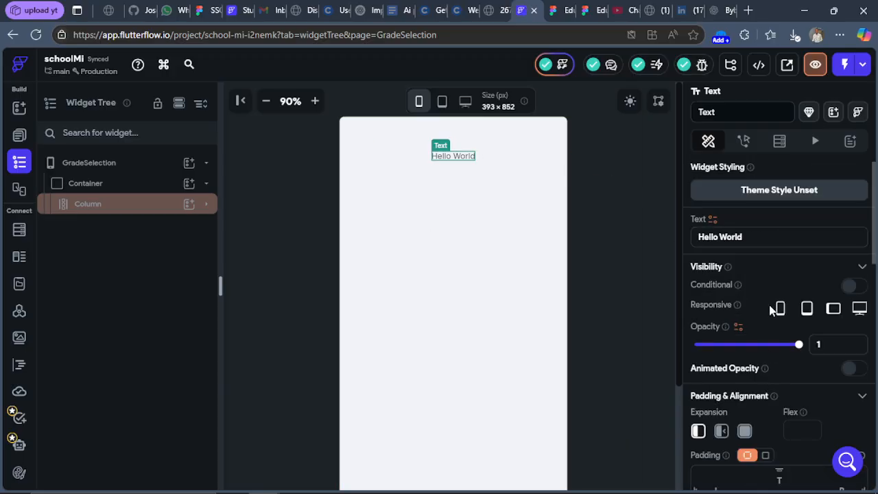
{"action": "scroll", "coordinate": [749, 401], "scroll_direction": "down", "scroll_amount": 5}
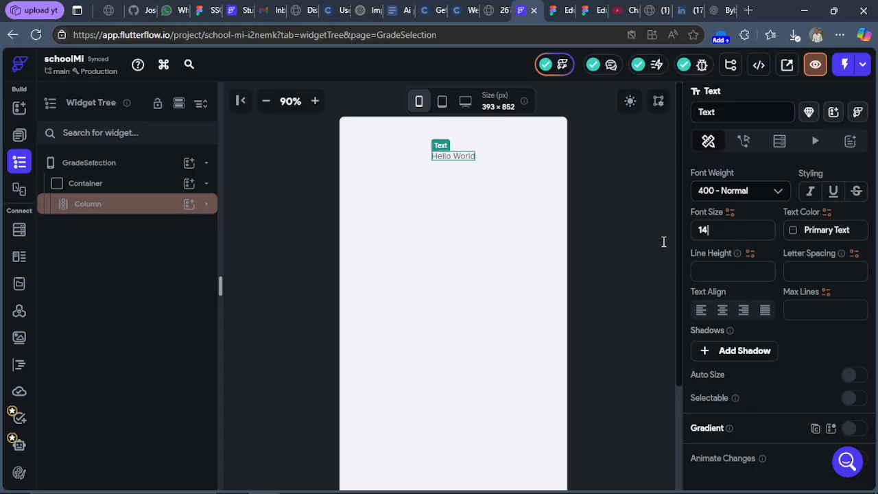
{"action": "double_click", "coordinate": [701, 236]}
{"action": "type", "text": "2"}
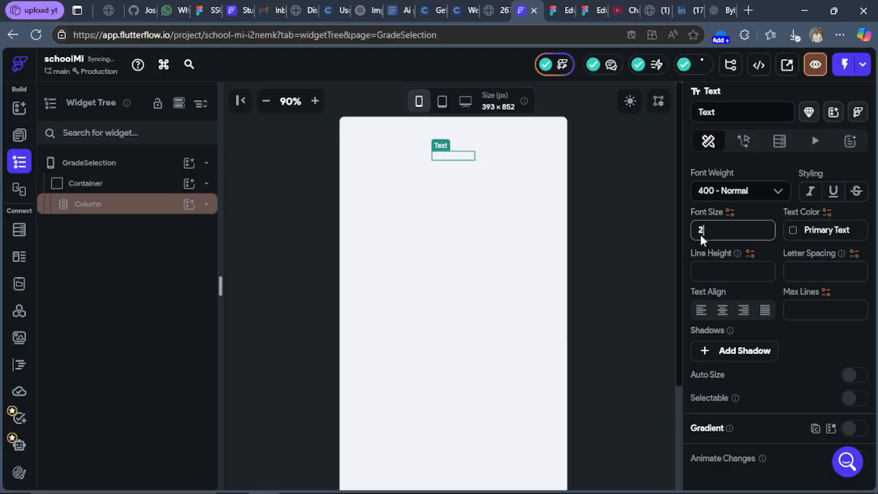
{"action": "type", "text": "5"}
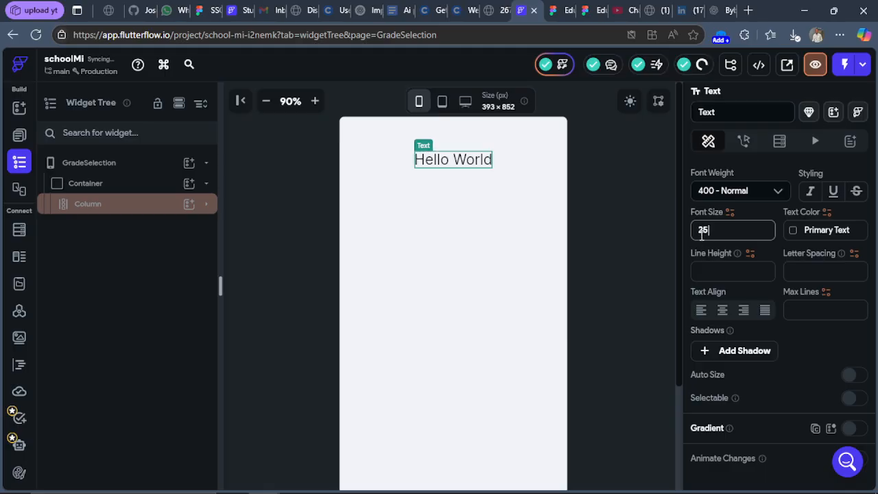
{"action": "left_click", "coordinate": [767, 193]}
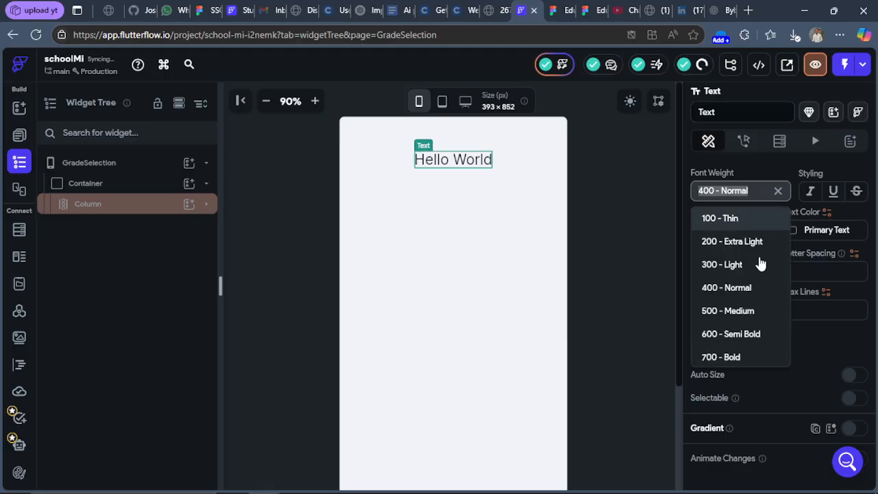
{"action": "left_click", "coordinate": [732, 335]}
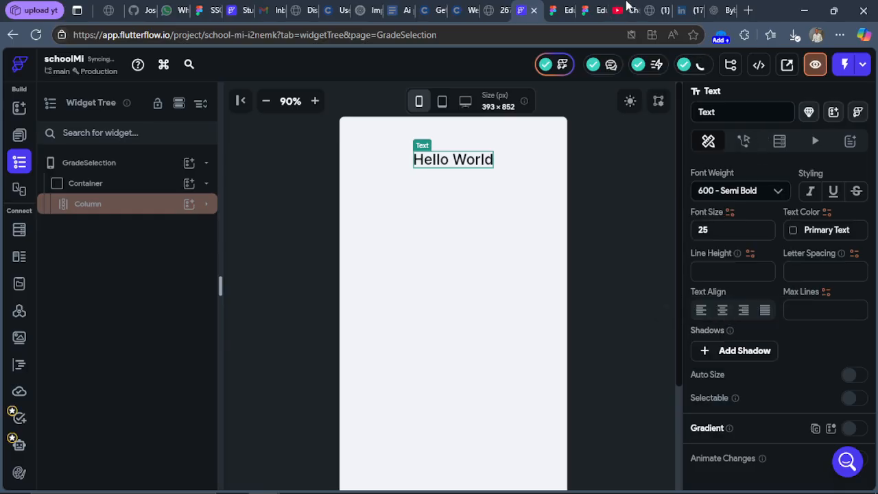
Step: Copy the Grade Selection Screen 1 title from Figma and replace the Text widget's content with "What's your grade?" in FlutterFlow
{"action": "left_click", "coordinate": [559, 11]}
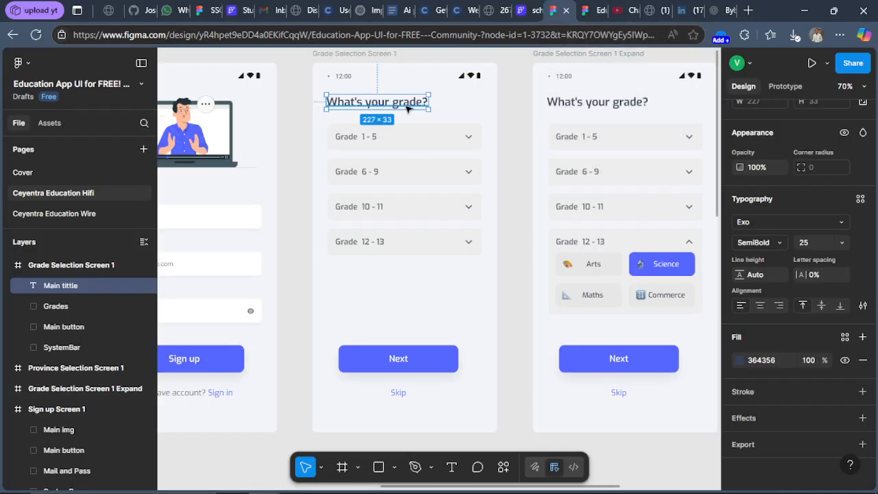
{"action": "right_click", "coordinate": [406, 103]}
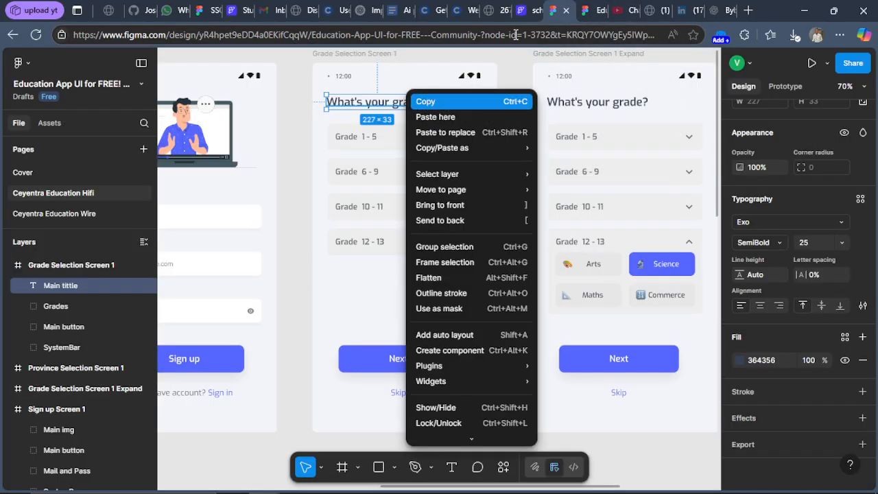
{"action": "left_click", "coordinate": [525, 11]}
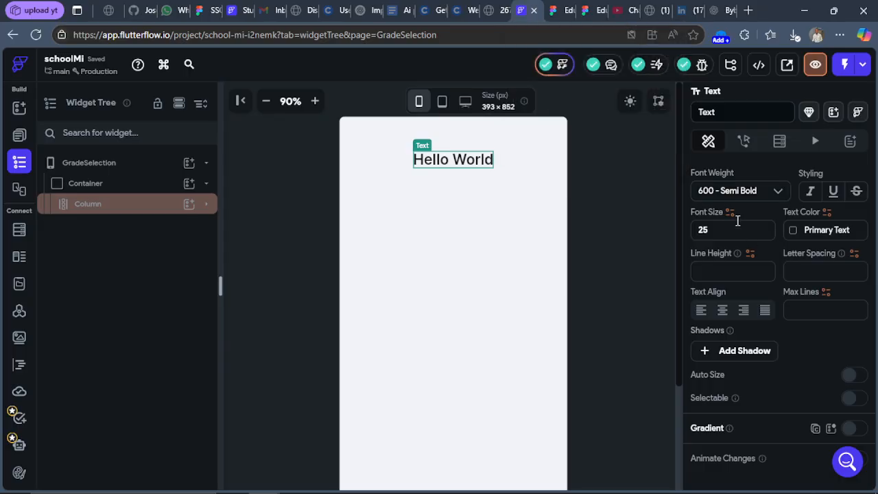
{"action": "scroll", "coordinate": [731, 228], "scroll_direction": "up", "scroll_amount": 4}
{"action": "scroll", "coordinate": [731, 228], "scroll_direction": "up", "scroll_amount": 4}
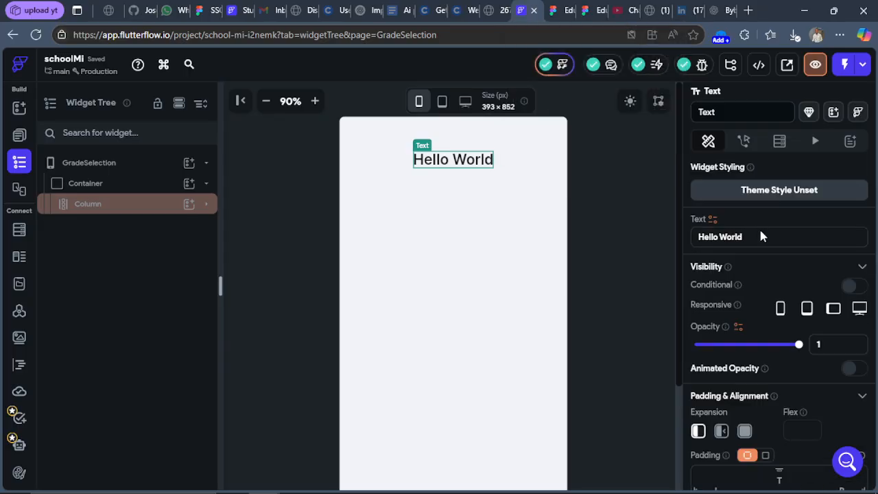
{"action": "left_click_drag", "start_coordinate": [754, 234], "coordinate": [699, 237]}
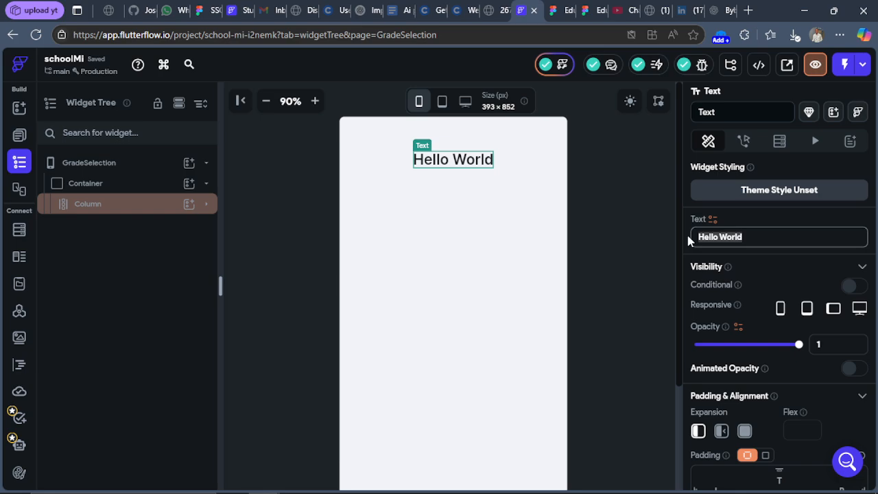
{"action": "key", "text": "ctrl+v"}
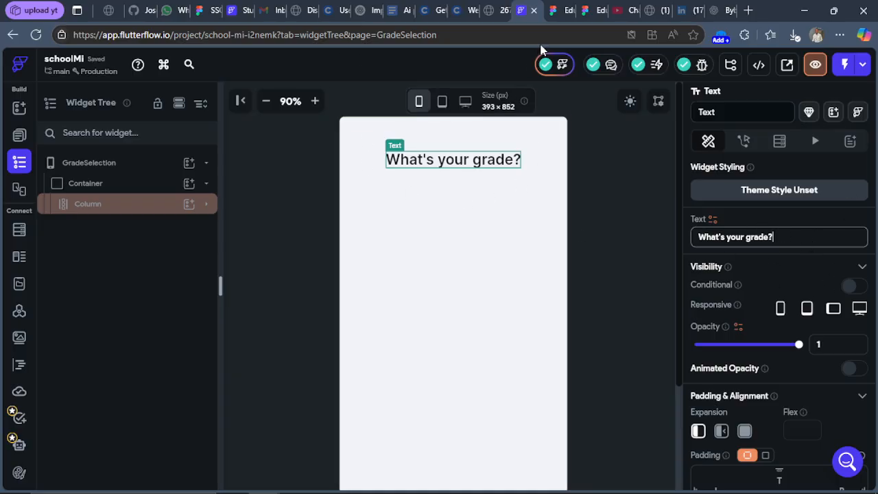
Step: Check the grades list in Figma's Grade Selection Screen 1 and add a DropDown widget to the Column below the heading in FlutterFlow
{"action": "left_click", "coordinate": [567, 8]}
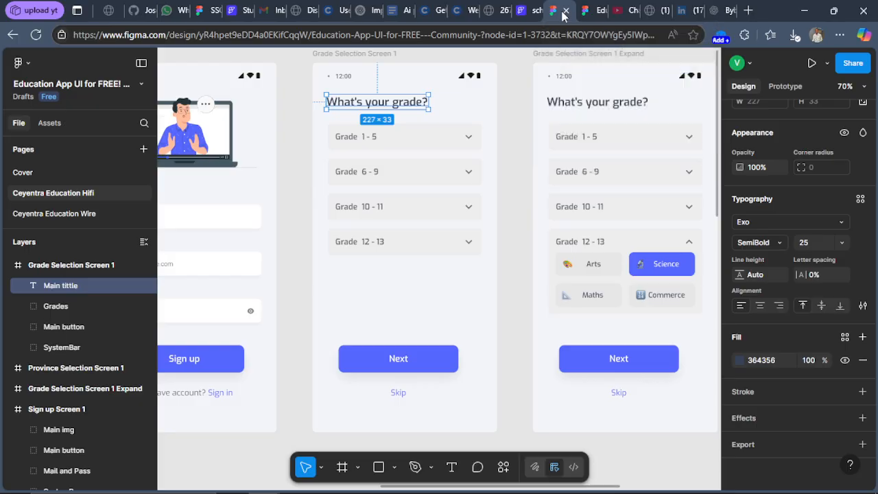
{"action": "left_click", "coordinate": [360, 144]}
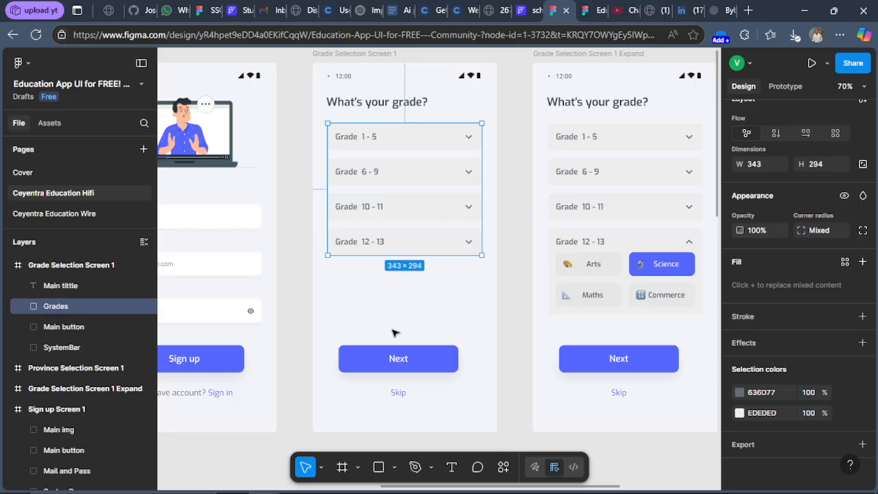
{"action": "left_click", "coordinate": [526, 10]}
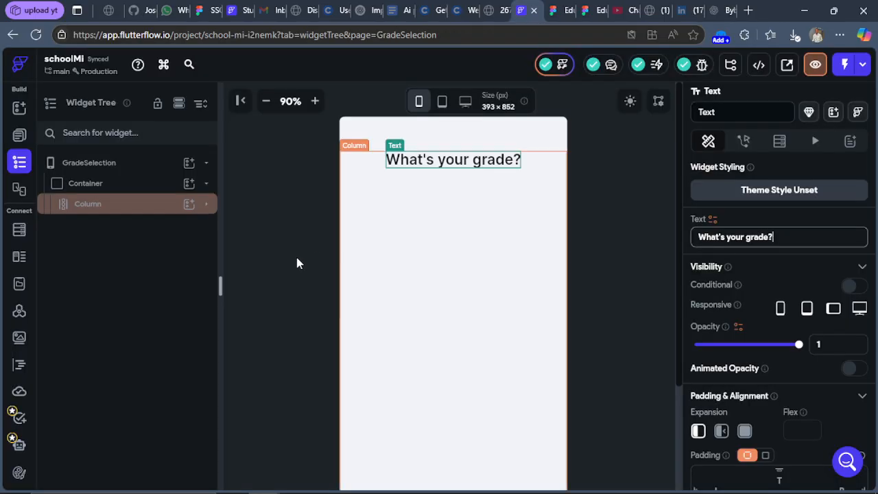
{"action": "left_click", "coordinate": [188, 204]}
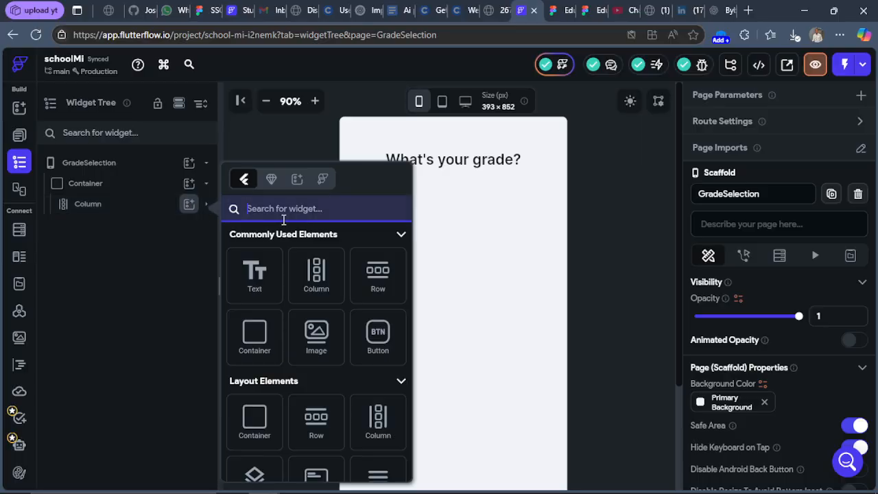
{"action": "type", "text": "dr"}
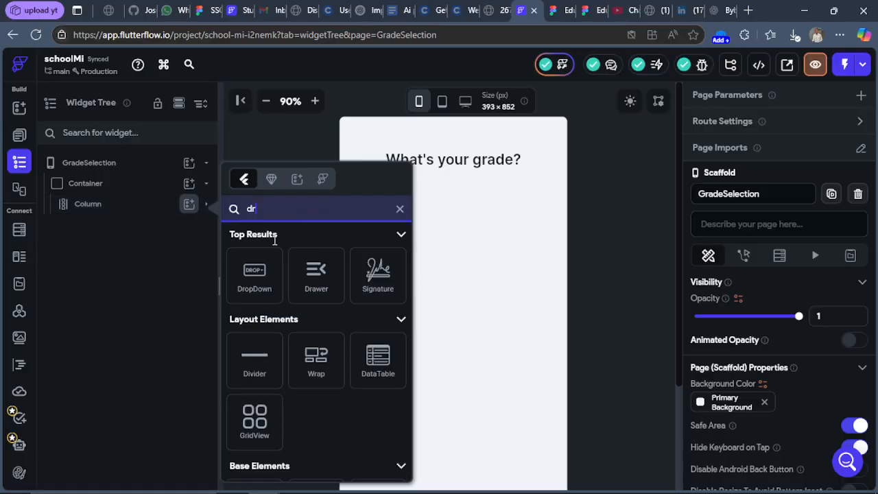
{"action": "type", "text": "o"}
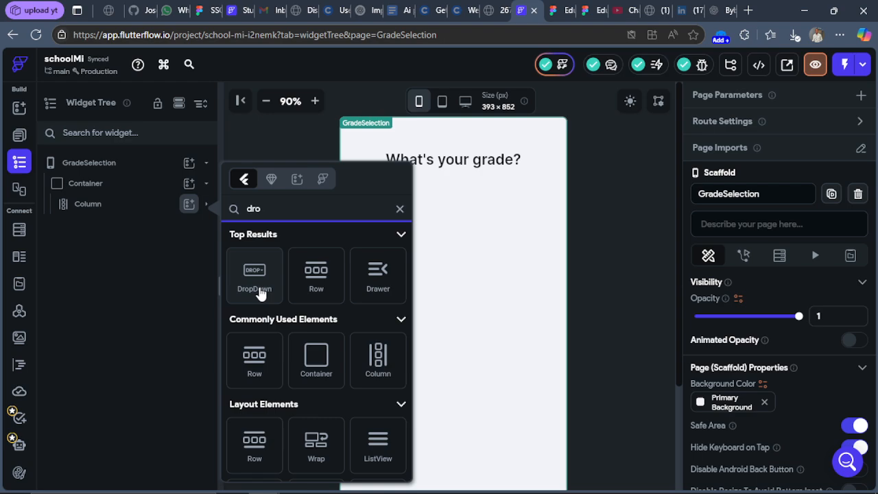
{"action": "left_click", "coordinate": [255, 277]}
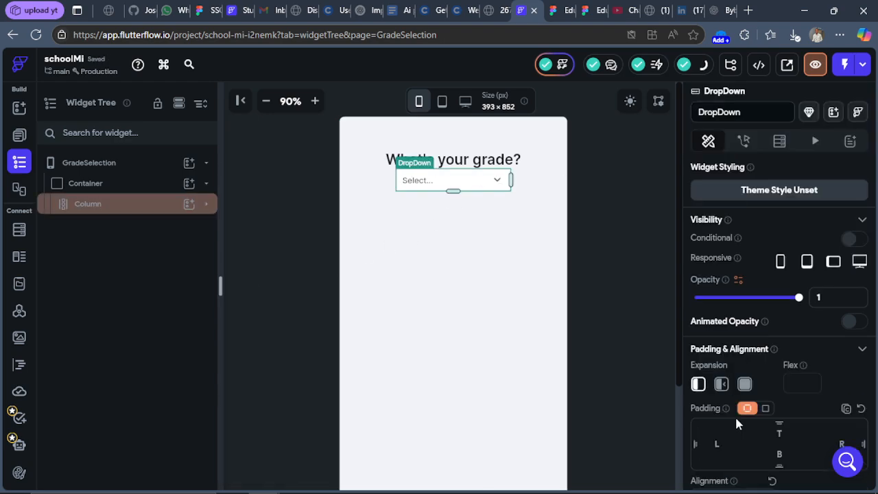
Step: Check the Grade 1 - 5 box dimensions in Figma and set the DropDown's height to 60 and width to infinite in FlutterFlow
{"action": "scroll", "coordinate": [793, 389], "scroll_direction": "down", "scroll_amount": 15}
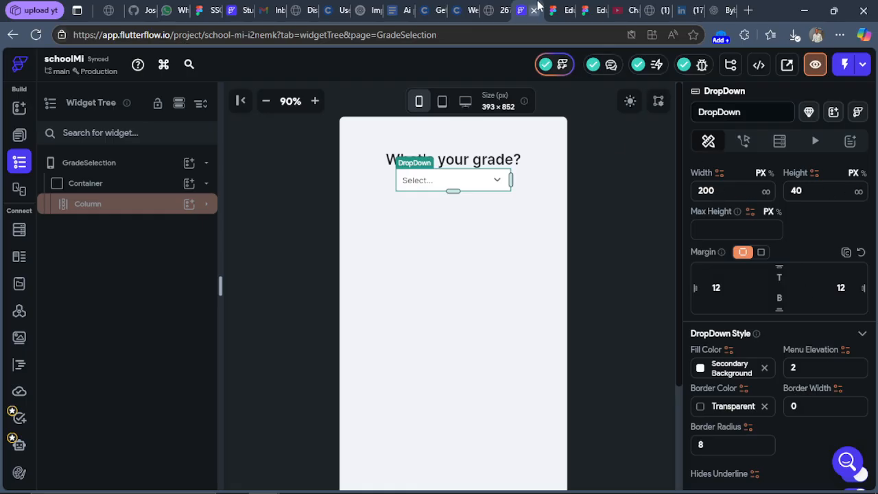
{"action": "left_click", "coordinate": [556, 11]}
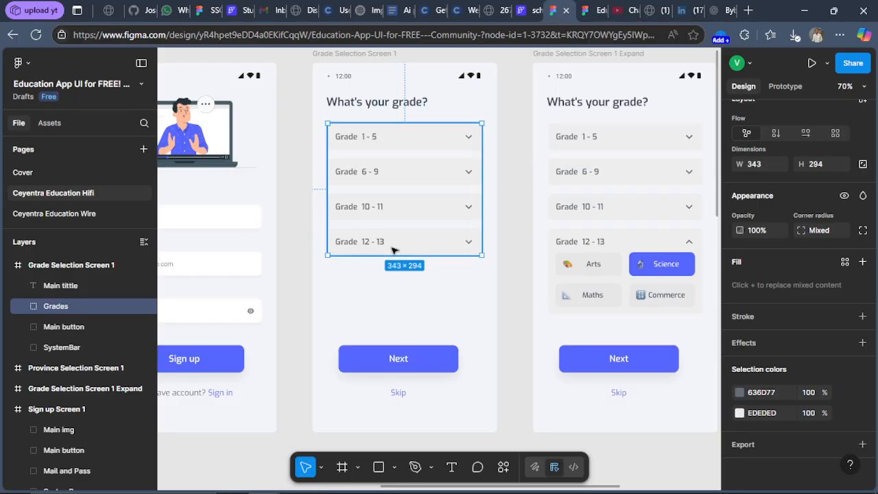
{"action": "left_click", "coordinate": [394, 139]}
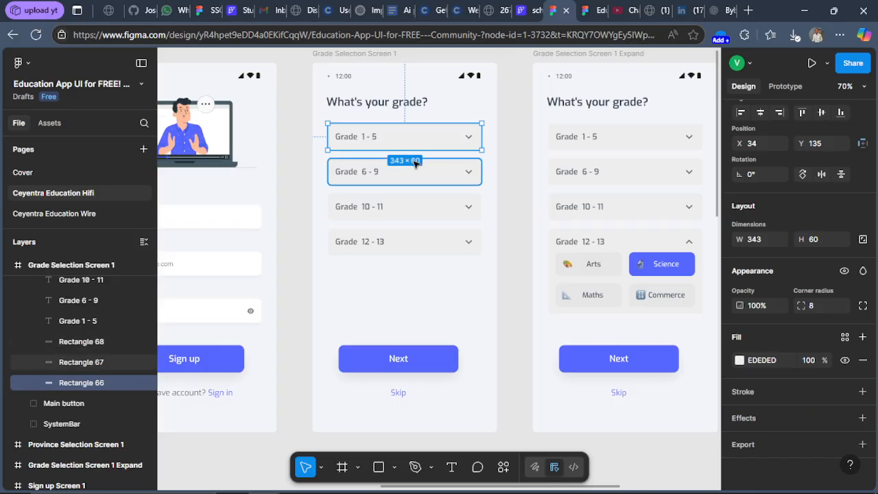
{"action": "left_click", "coordinate": [529, 10]}
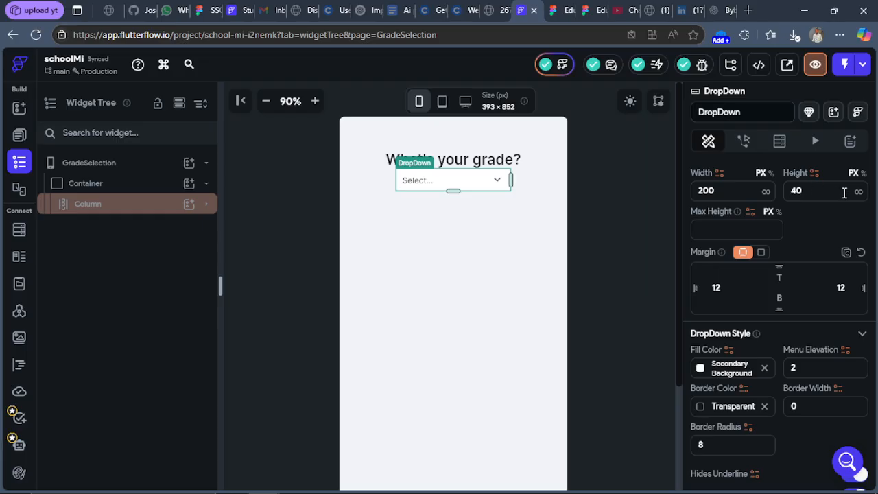
{"action": "left_click", "coordinate": [779, 195]}
{"action": "type", "text": "60"}
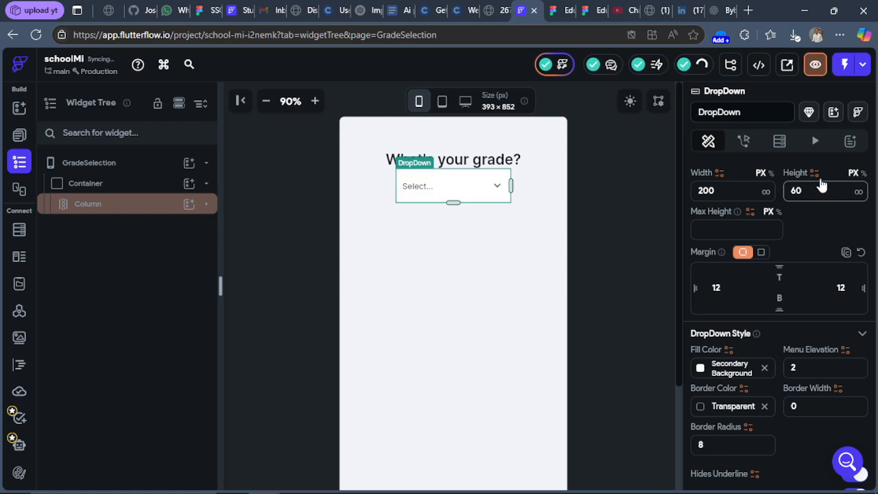
{"action": "left_click", "coordinate": [766, 192]}
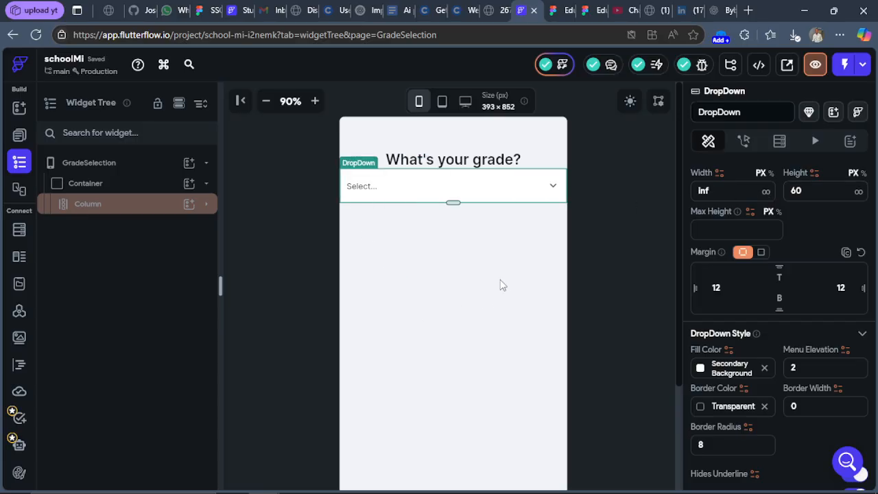
Step: Set the Column's left and right padding to 20
{"action": "left_click", "coordinate": [122, 203]}
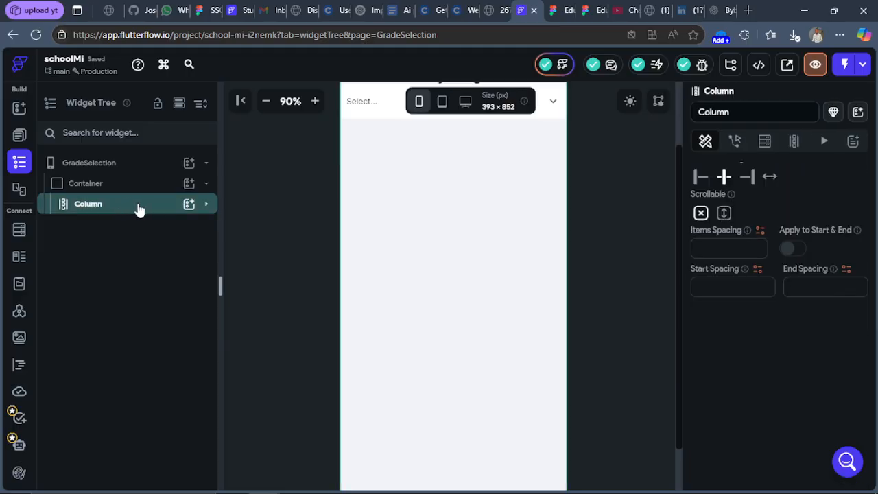
{"action": "scroll", "coordinate": [758, 337], "scroll_direction": "up", "scroll_amount": 5}
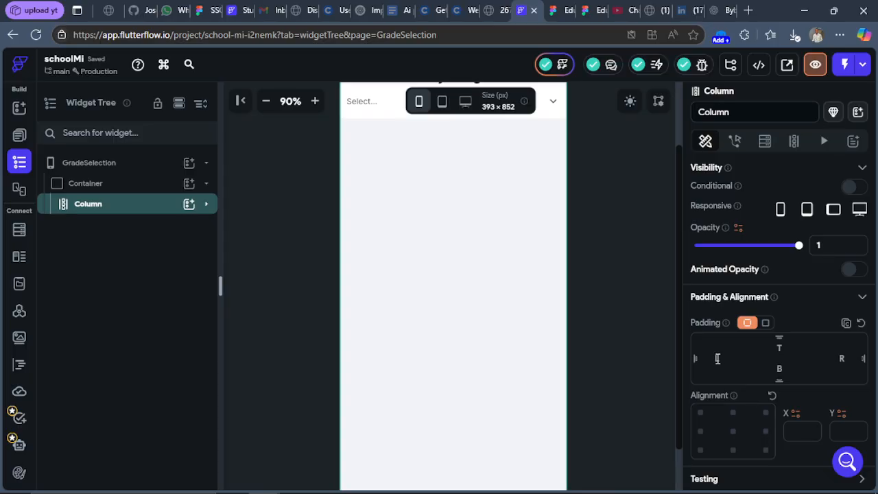
{"action": "type", "text": "20"}
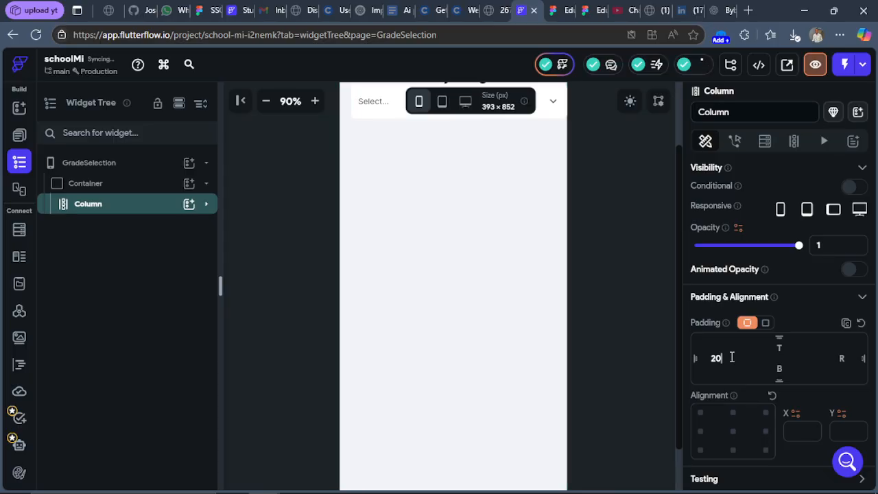
{"action": "left_click", "coordinate": [844, 360]}
{"action": "type", "text": "20"}
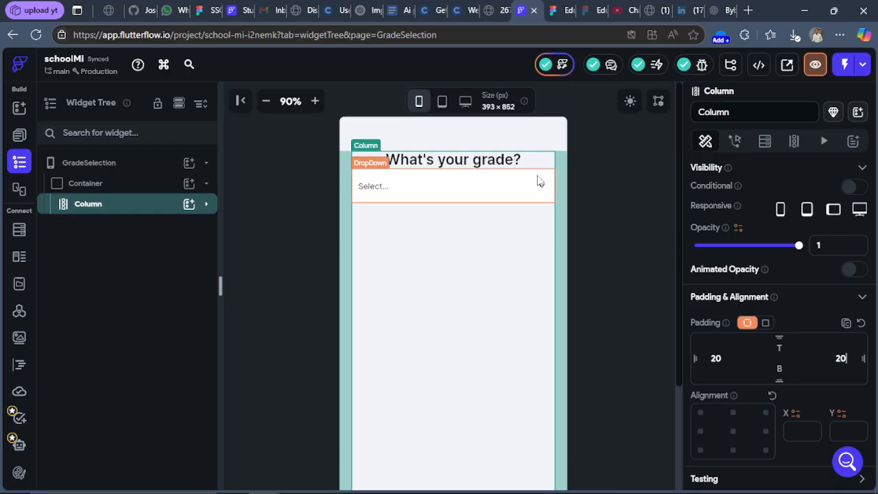
Step: Set the Column's cross axis alignment to start and give the "What's your grade?" heading a bottom padding of 20
{"action": "left_click", "coordinate": [489, 169]}
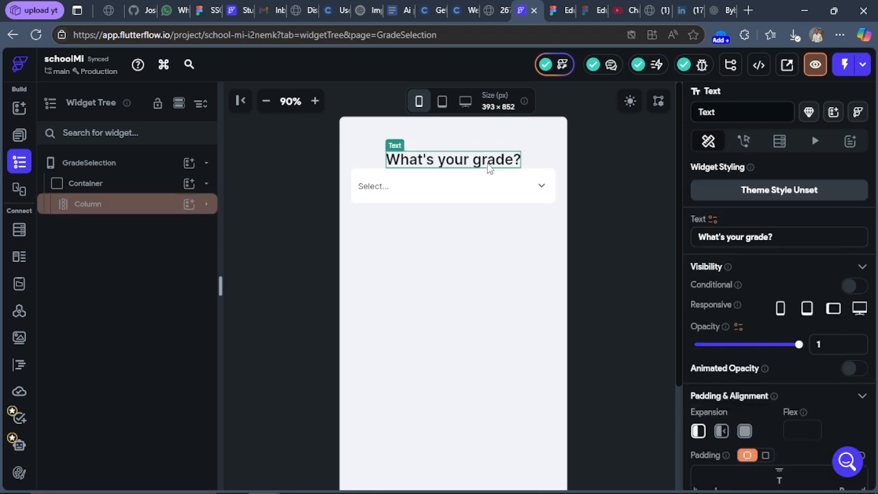
{"action": "left_click", "coordinate": [88, 204]}
{"action": "scroll", "coordinate": [804, 363], "scroll_direction": "down", "scroll_amount": 4}
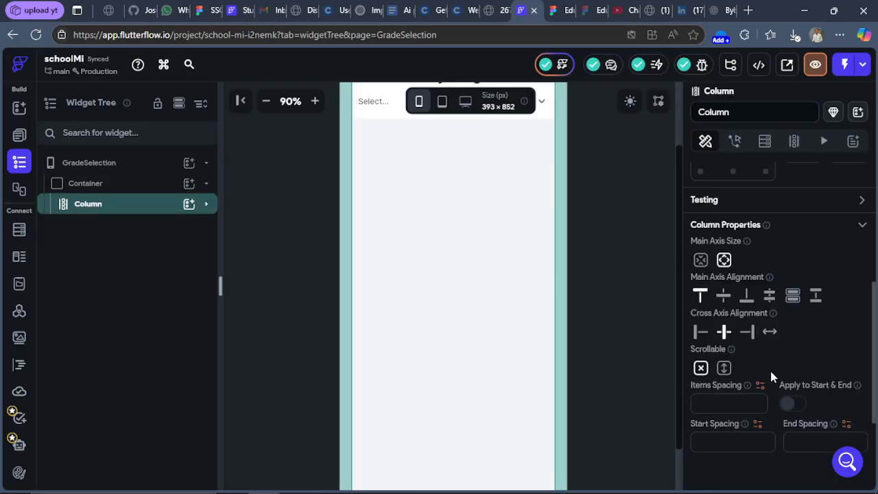
{"action": "left_click", "coordinate": [700, 332]}
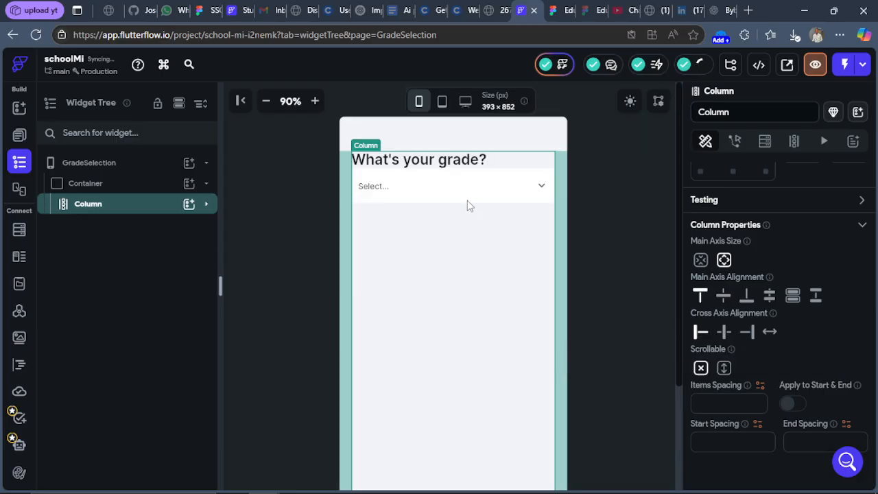
{"action": "left_click", "coordinate": [482, 161]}
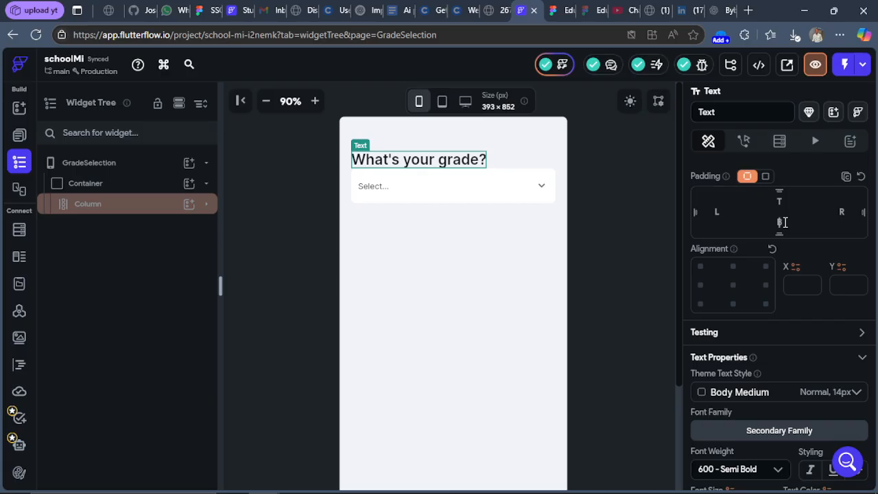
{"action": "type", "text": "20"}
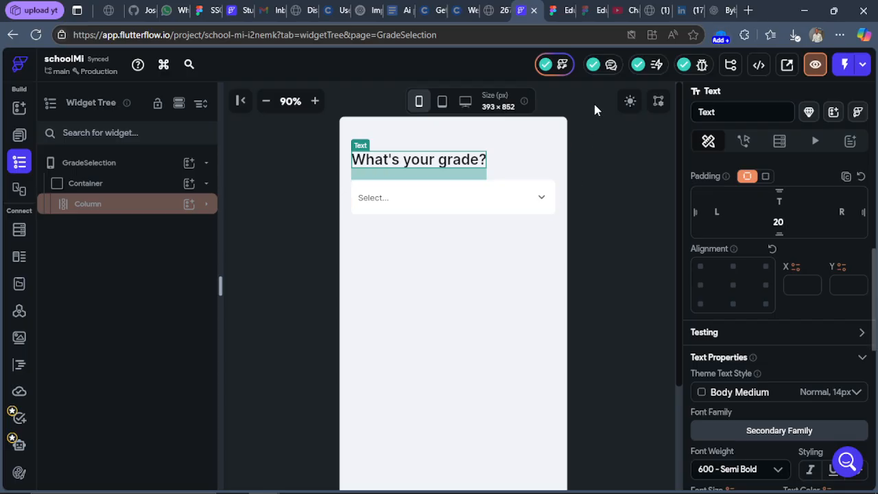
Step: Review the grade boxes in Figma's Grade Selection Screen 1 and set the DropDown's hint text to "Grade 1-5" in FlutterFlow
{"action": "left_click", "coordinate": [554, 11]}
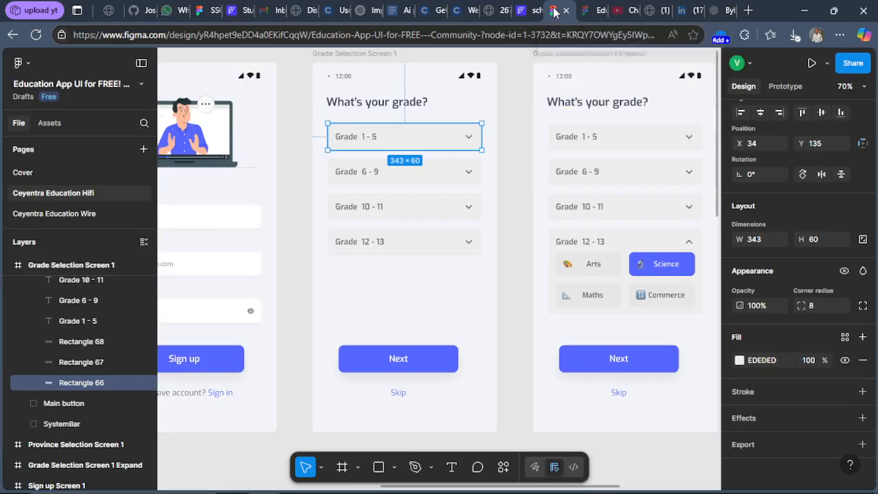
{"action": "scroll", "coordinate": [483, 283], "scroll_direction": "down", "scroll_amount": 5}
{"action": "scroll", "coordinate": [617, 281], "scroll_direction": "up", "scroll_amount": 5}
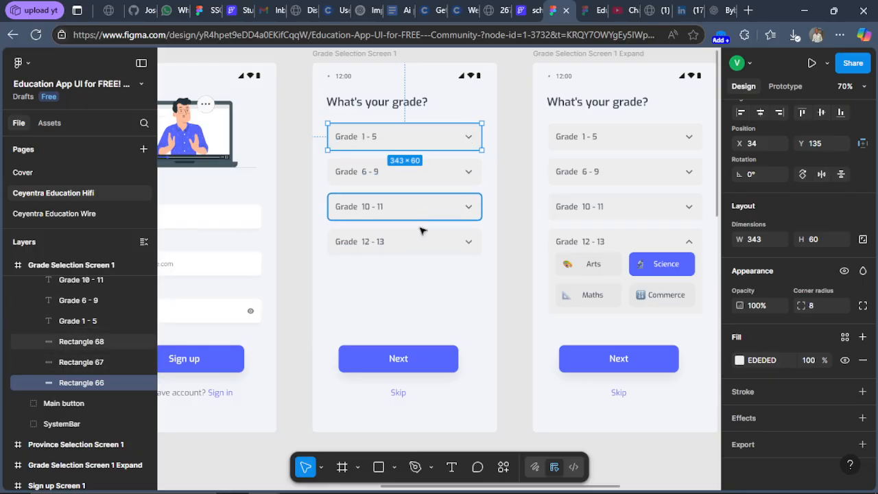
{"action": "left_click", "coordinate": [536, 14]}
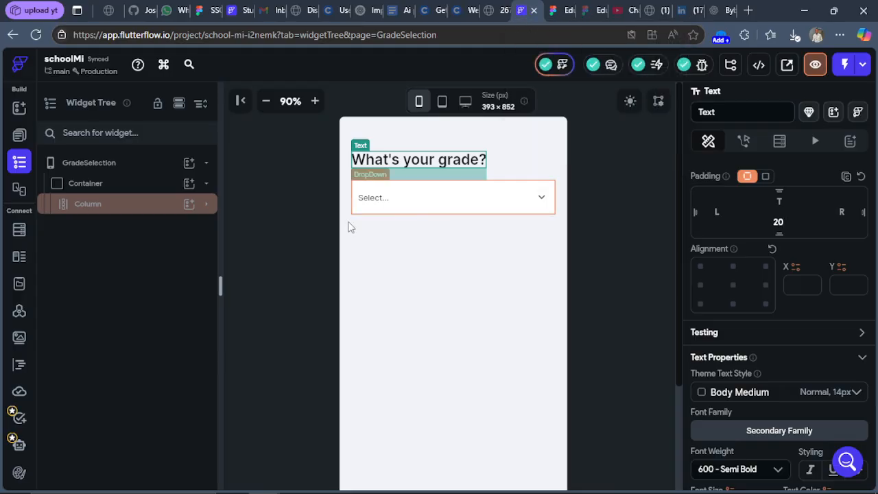
{"action": "left_click", "coordinate": [370, 213]}
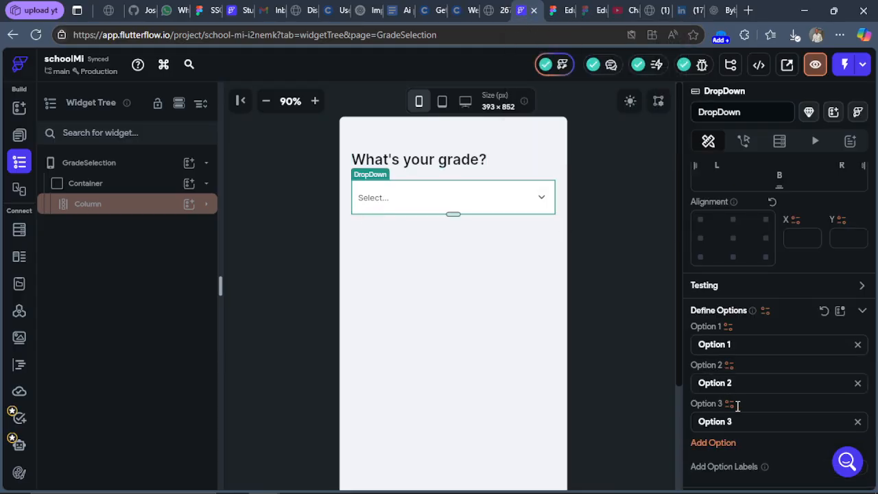
{"action": "scroll", "coordinate": [748, 404], "scroll_direction": "down", "scroll_amount": 5}
{"action": "scroll", "coordinate": [764, 364], "scroll_direction": "up", "scroll_amount": 4}
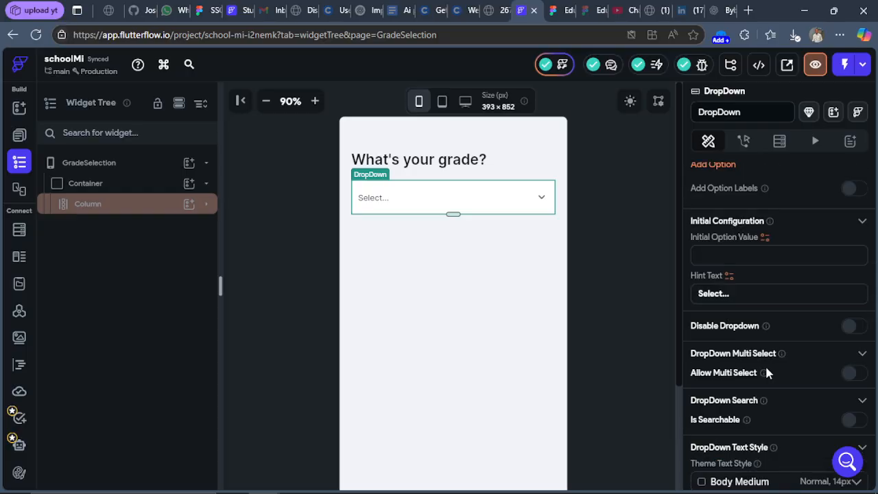
{"action": "left_click", "coordinate": [752, 292]}
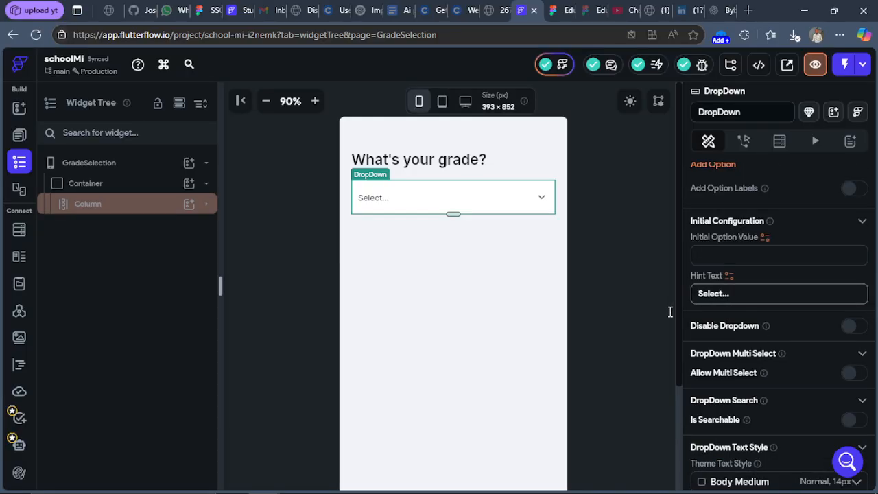
{"action": "key", "text": "ctrl+a"}
{"action": "type", "text": "B"}
{"action": "key", "text": "BackSpace"}
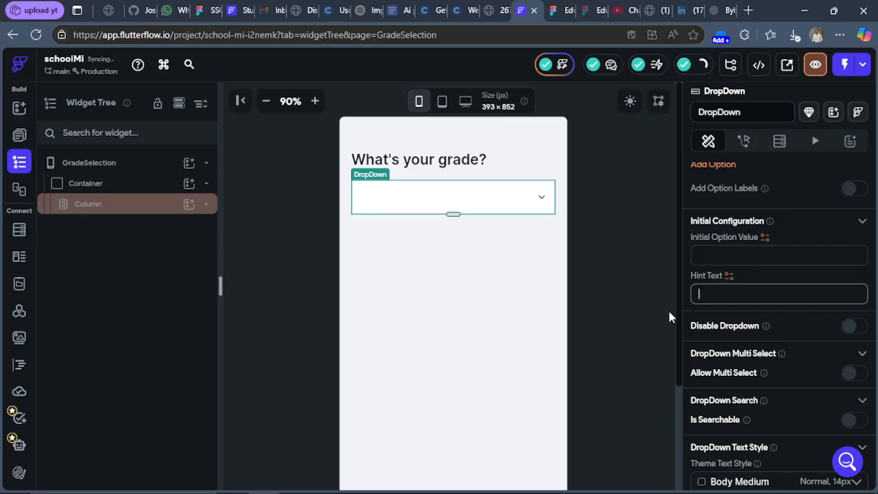
{"action": "type", "text": "Grade 1-5"}
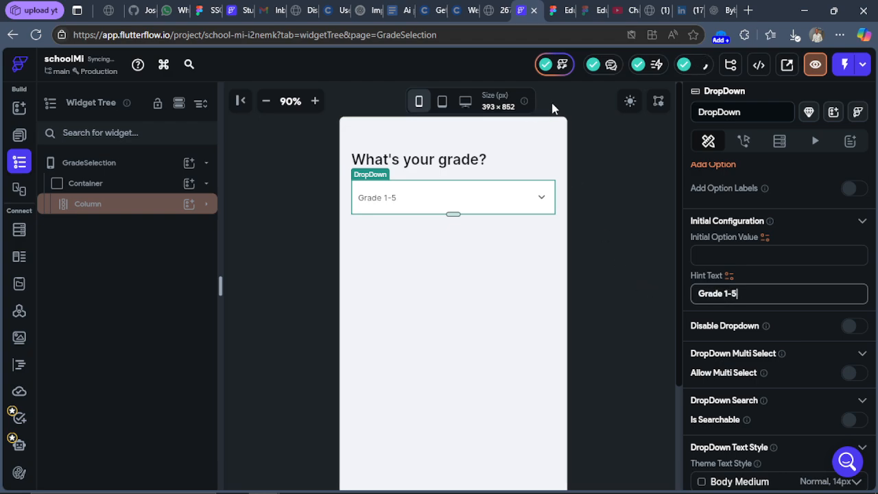
Step: Check the Grade 1 - 5 label typography in Figma and set the DropDown's text to font size 18 and weight 600 - Semi Bold in FlutterFlow
{"action": "left_click", "coordinate": [567, 13]}
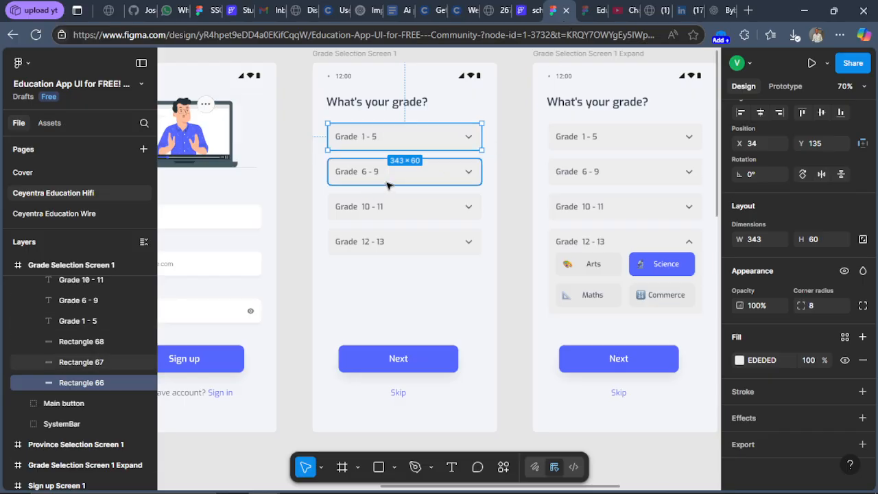
{"action": "left_click", "coordinate": [536, 11]}
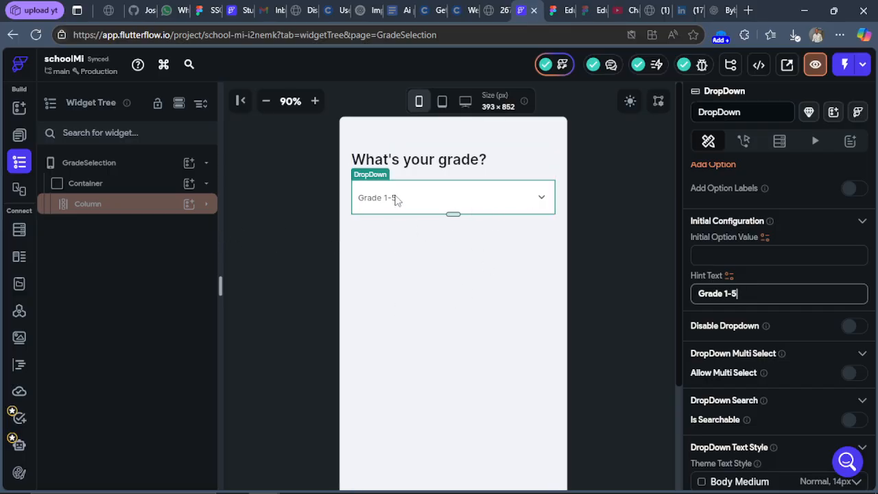
{"action": "left_click", "coordinate": [550, 10]}
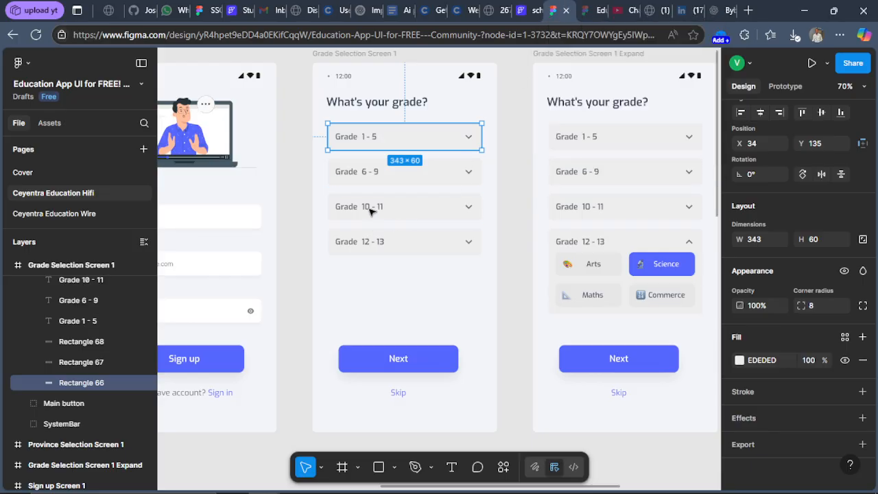
{"action": "left_click", "coordinate": [365, 139]}
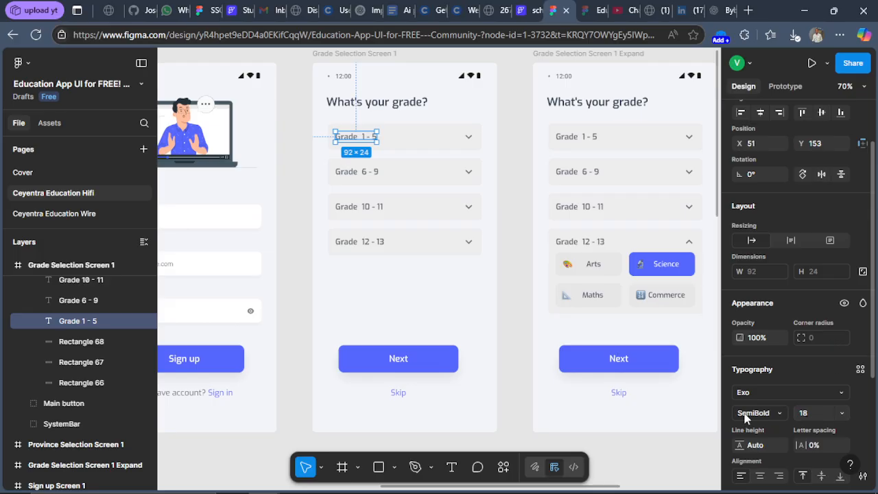
{"action": "left_click", "coordinate": [528, 10]}
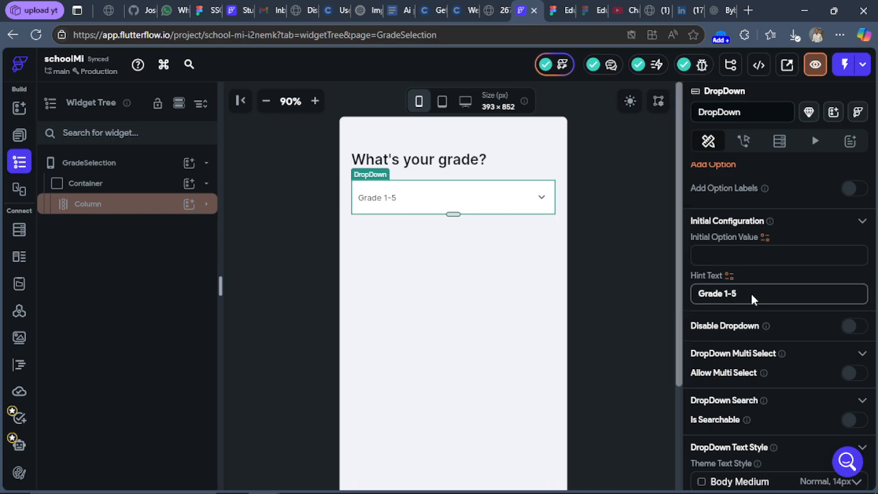
{"action": "scroll", "coordinate": [763, 315], "scroll_direction": "down", "scroll_amount": 4}
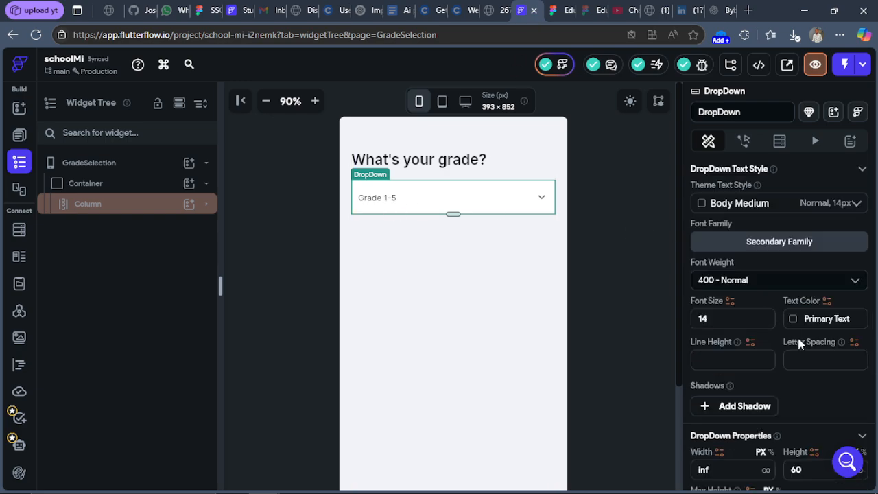
{"action": "left_click_drag", "start_coordinate": [725, 311], "coordinate": [693, 312]}
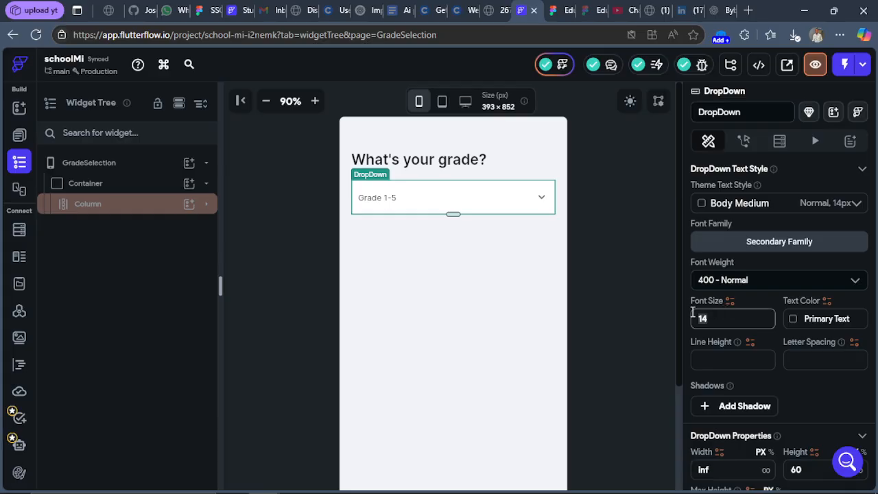
{"action": "type", "text": "1"}
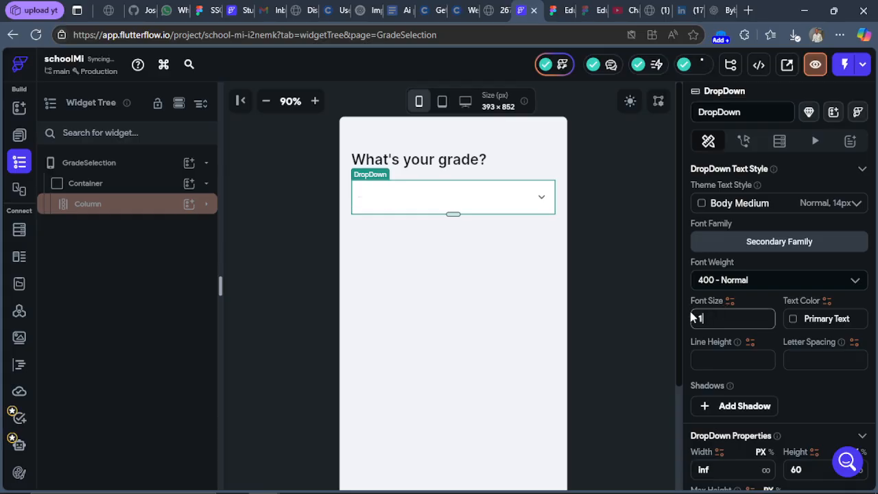
{"action": "type", "text": "8"}
{"action": "left_click", "coordinate": [765, 278]}
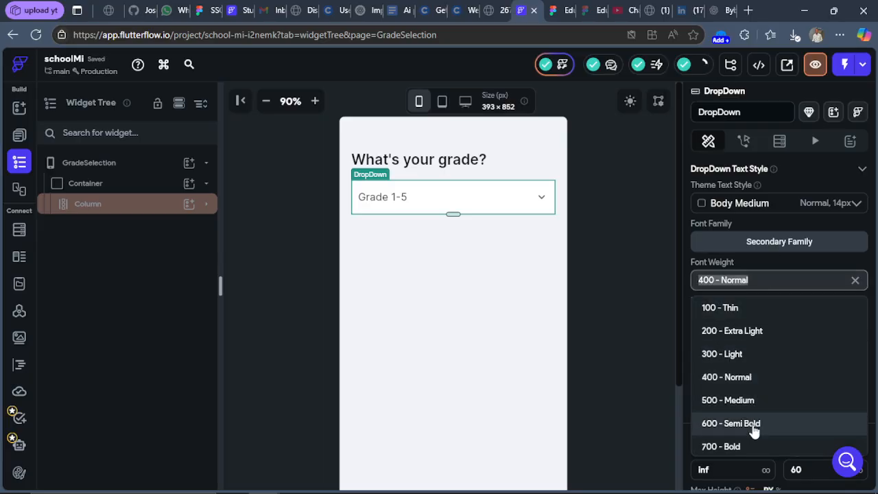
{"action": "left_click", "coordinate": [747, 425]}
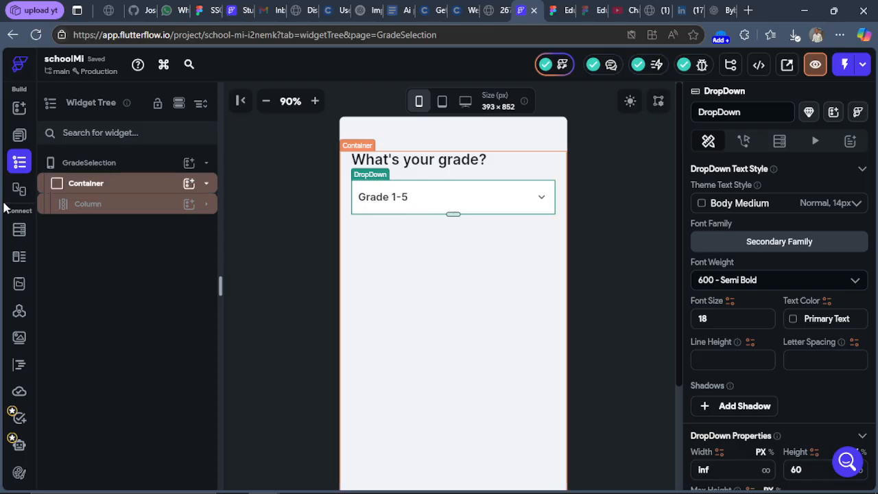
Step: Duplicate the Grade 1-5 DropDown within the Column
{"action": "right_click", "coordinate": [433, 203]}
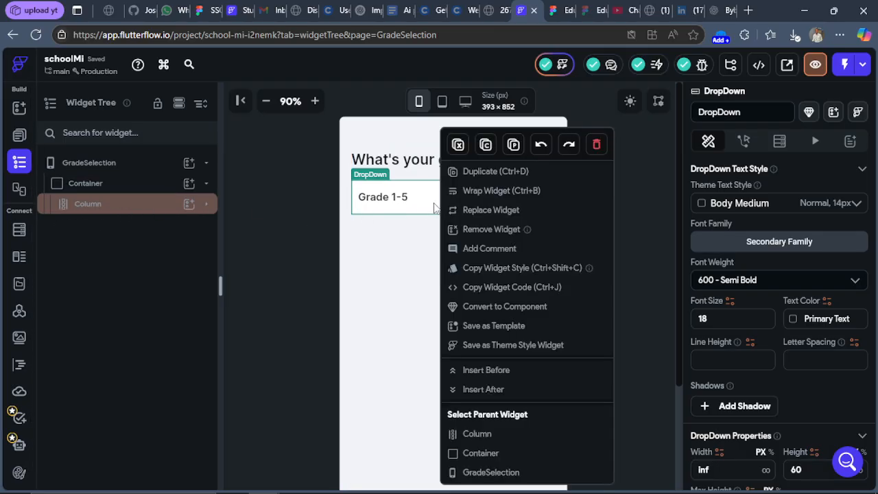
{"action": "left_click", "coordinate": [482, 180]}
{"action": "key", "text": "ctrl+v"}
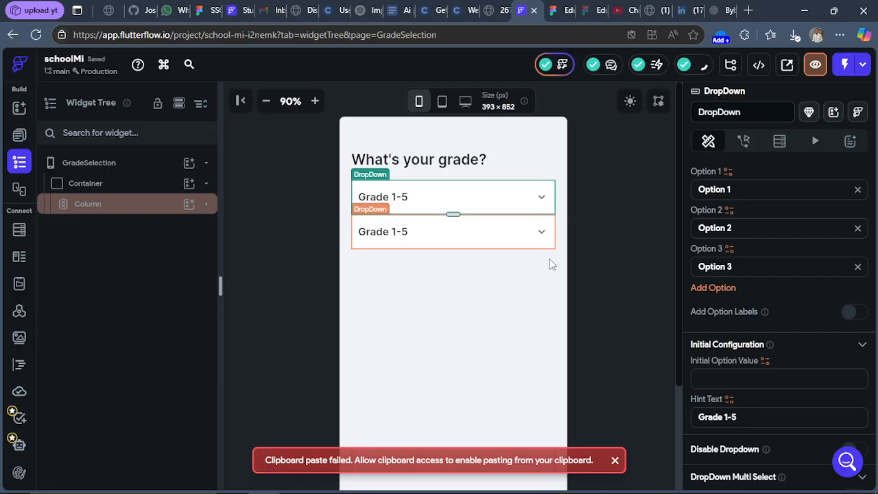
Step: Give the first Grade 1-5 DropDown a bottom padding of 10
{"action": "scroll", "coordinate": [809, 323], "scroll_direction": "down", "scroll_amount": 5}
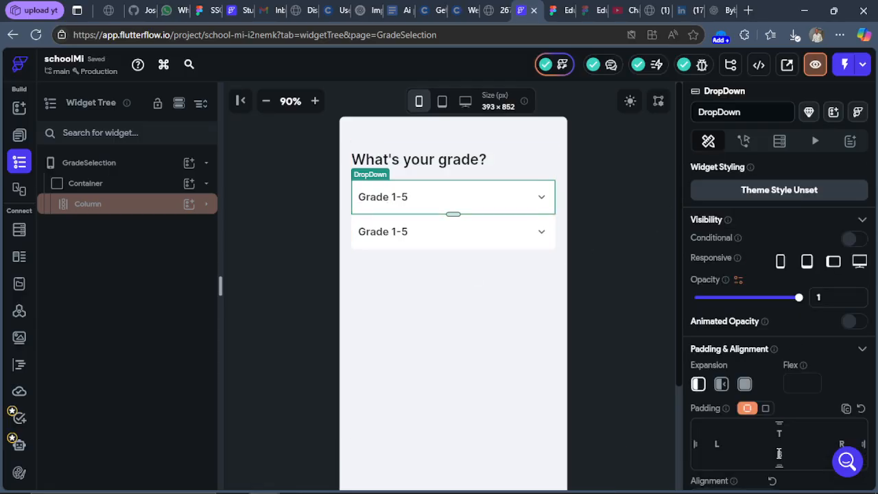
{"action": "left_click", "coordinate": [778, 453]}
{"action": "type", "text": "10"}
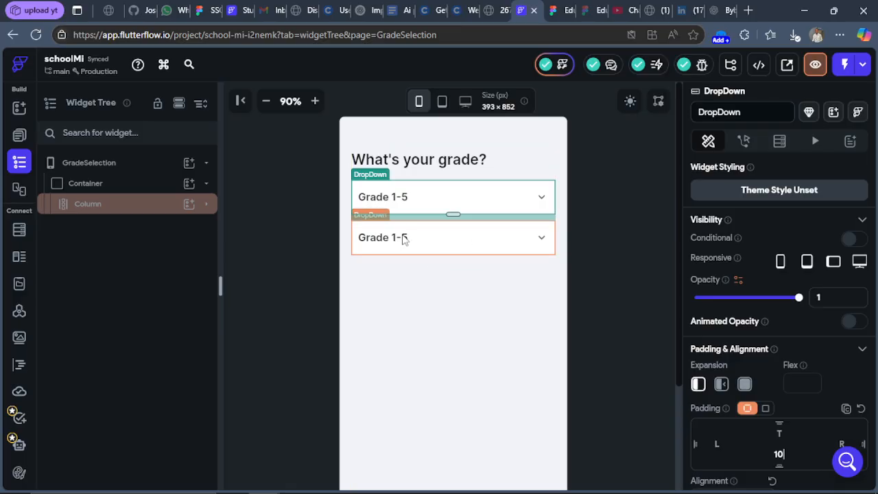
Step: Set the second DropDown's hint text to "Grade 6-9"
{"action": "left_click", "coordinate": [403, 240]}
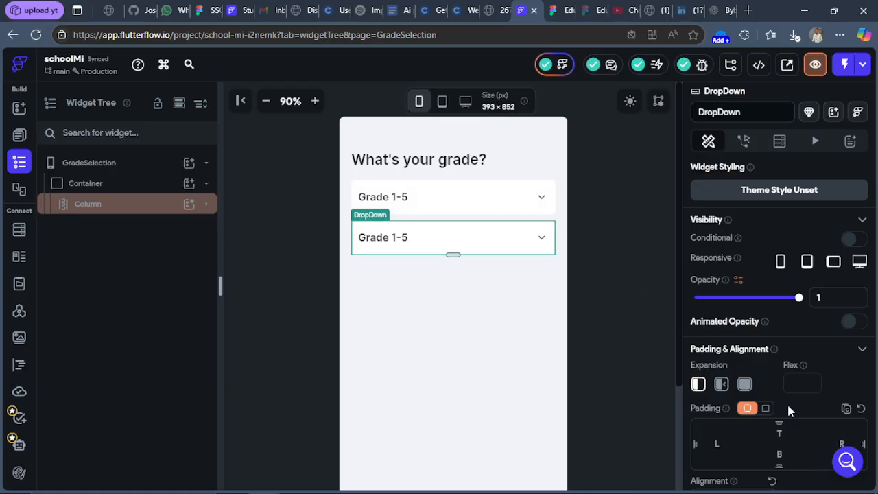
{"action": "scroll", "coordinate": [771, 421], "scroll_direction": "down", "scroll_amount": 8}
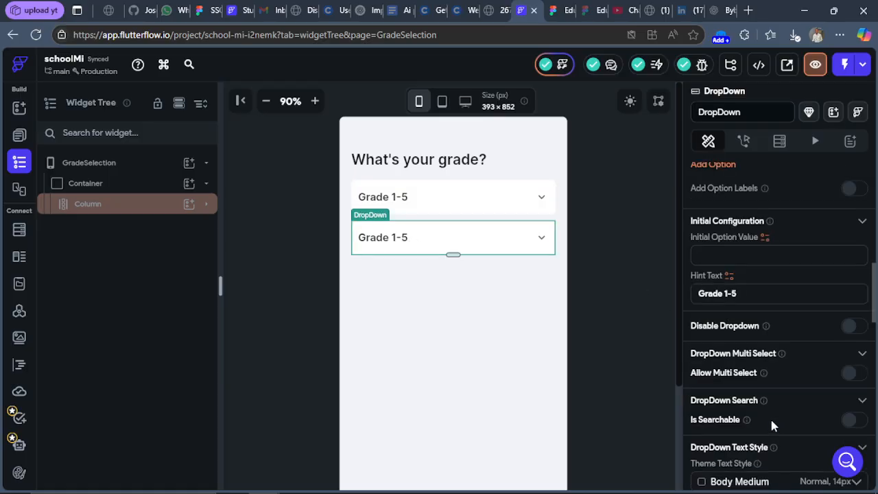
{"action": "left_click", "coordinate": [737, 293]}
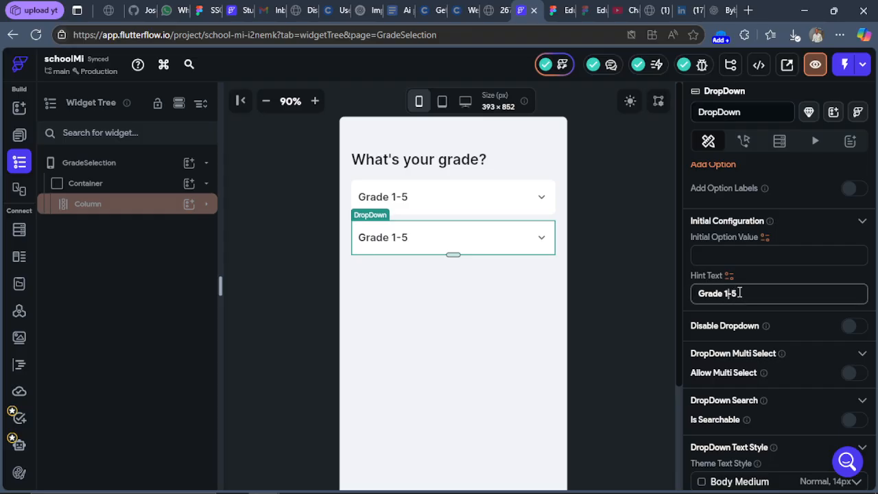
{"action": "key", "text": "BackSpace"}
{"action": "type", "text": "6-9"}
Step: Expand the Column in the widget tree and duplicate the Grade 6-9 DropDown
{"action": "left_click", "coordinate": [207, 204]}
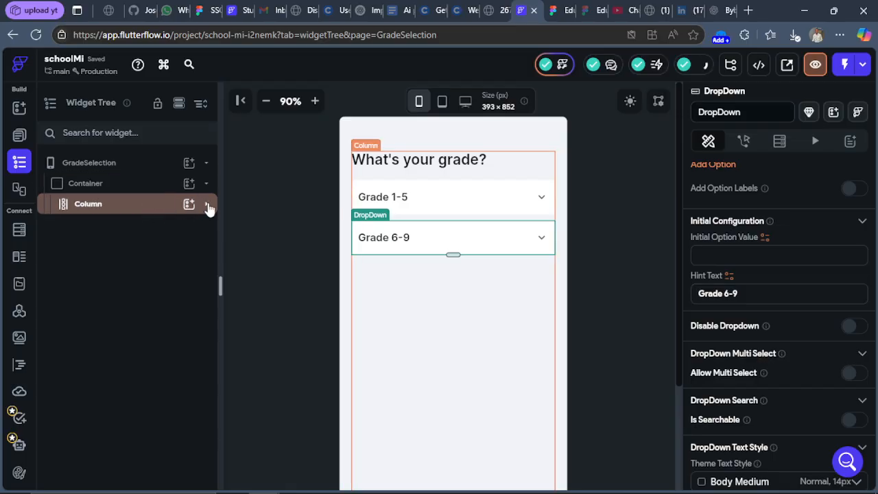
{"action": "left_click", "coordinate": [207, 205]}
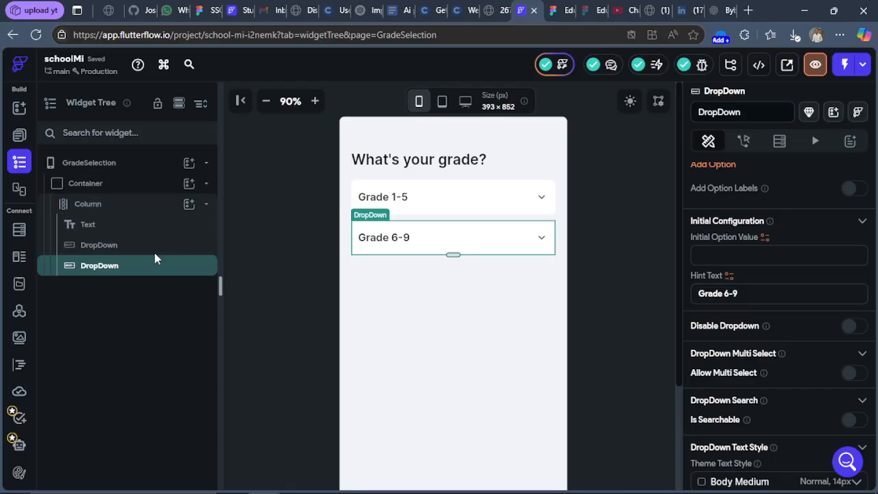
{"action": "right_click", "coordinate": [141, 269]}
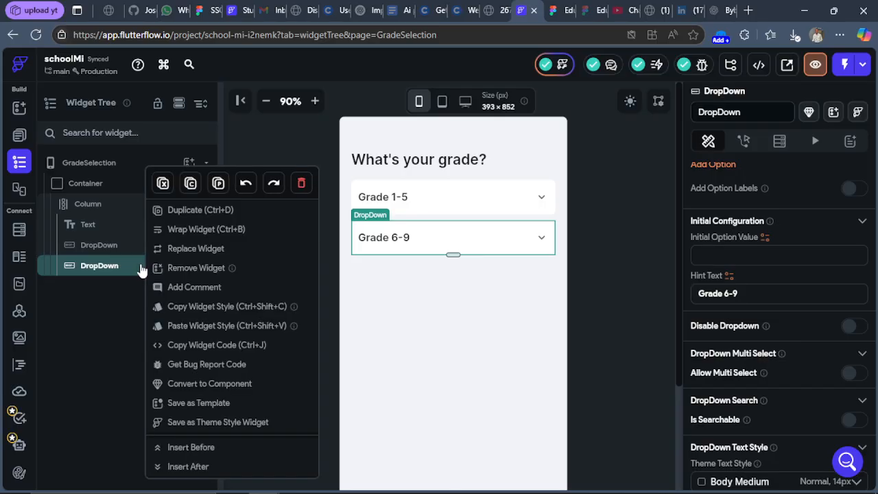
{"action": "left_click", "coordinate": [210, 213]}
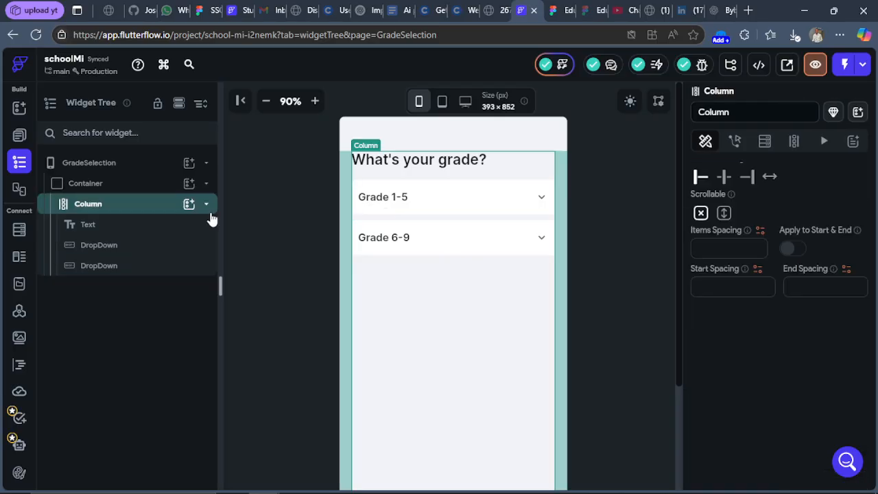
{"action": "key", "text": "ctrl+v"}
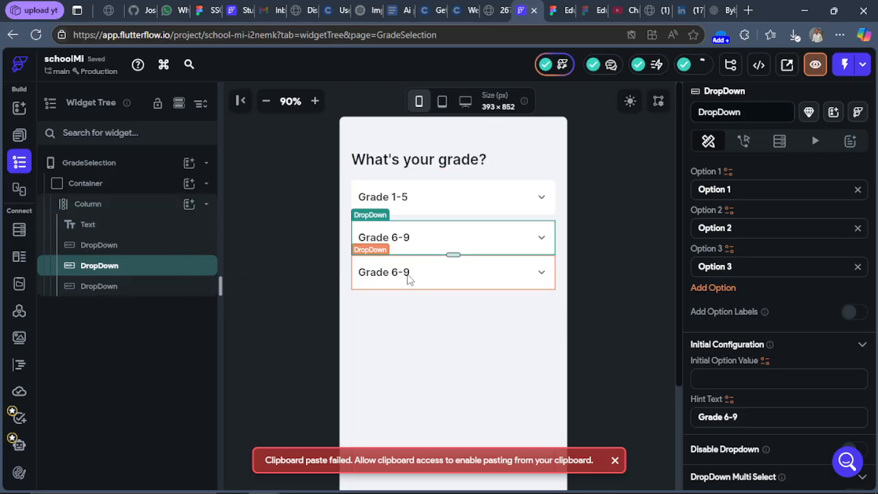
Step: Set the hint text of the third DropDown in the Column to "Grade 10-11"
{"action": "left_click", "coordinate": [408, 278]}
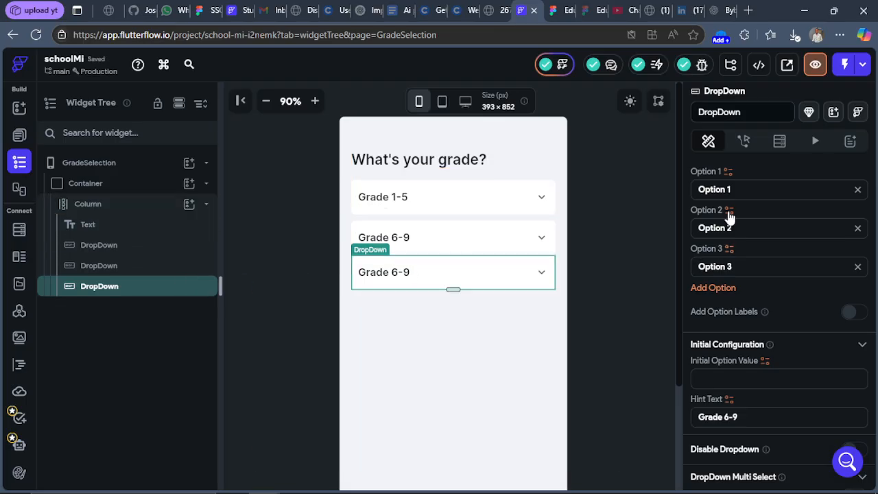
{"action": "scroll", "coordinate": [843, 349], "scroll_direction": "down", "scroll_amount": 5}
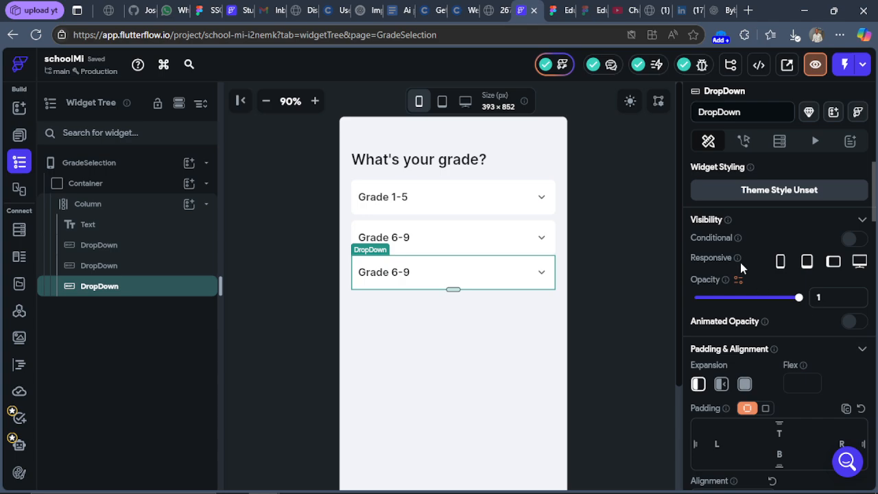
{"action": "scroll", "coordinate": [731, 367], "scroll_direction": "up", "scroll_amount": 4}
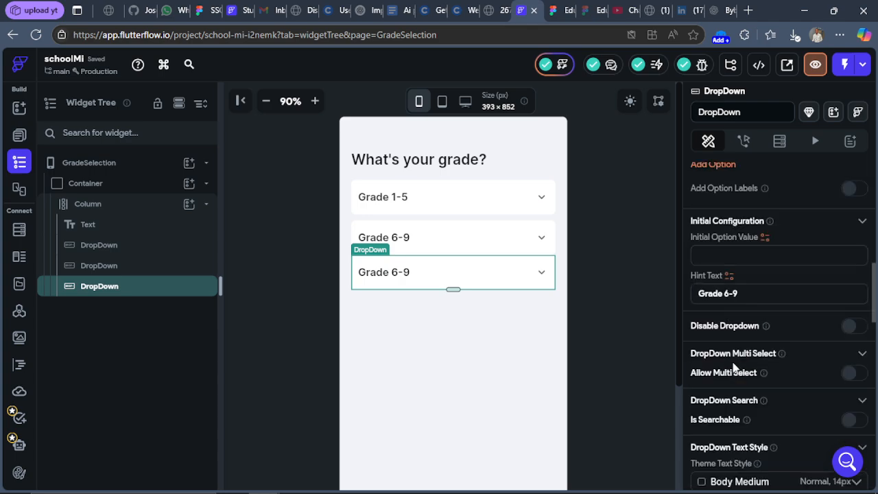
{"action": "left_click", "coordinate": [731, 295]}
{"action": "key", "text": "BackSpace"}
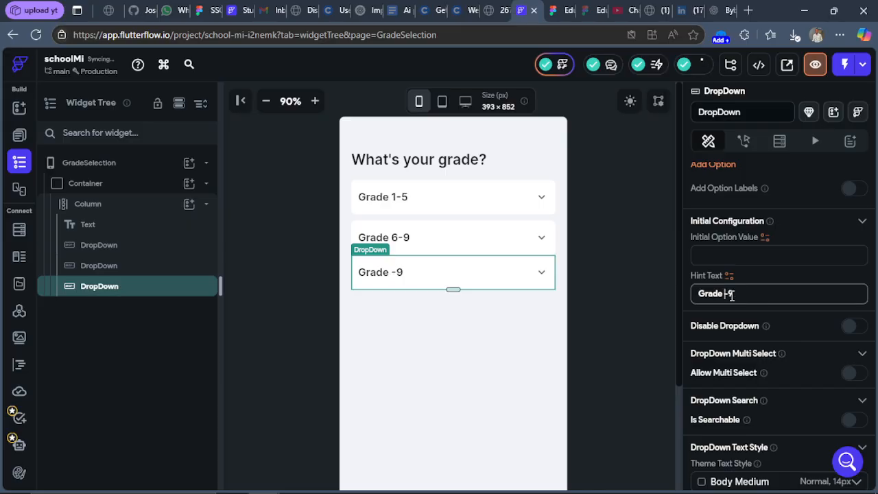
{"action": "type", "text": "10"}
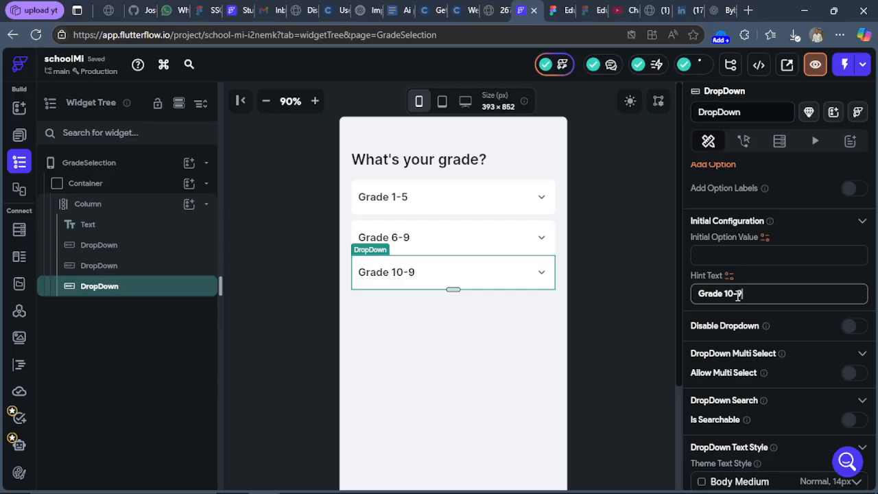
{"action": "key", "text": "BackSpace"}
{"action": "type", "text": "11"}
Step: Duplicate the Grade 10-11 DropDown within the Column
{"action": "right_click", "coordinate": [181, 290]}
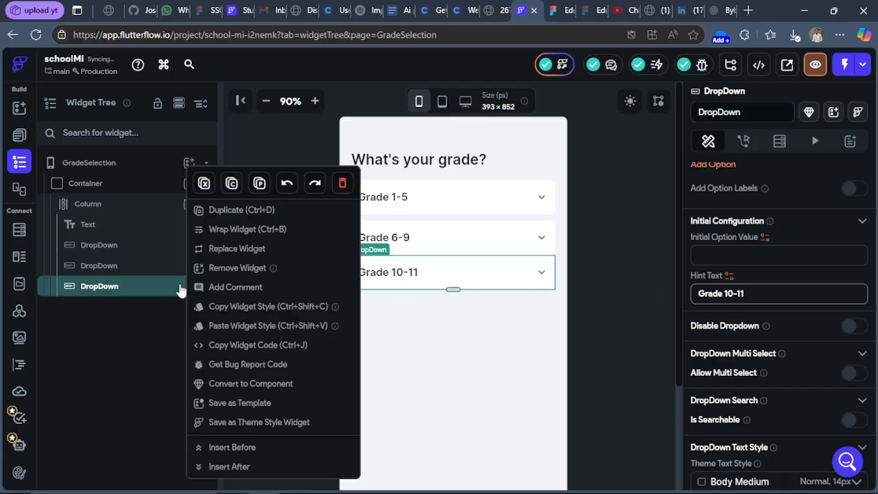
{"action": "left_click", "coordinate": [225, 216]}
{"action": "key", "text": "ctrl+v"}
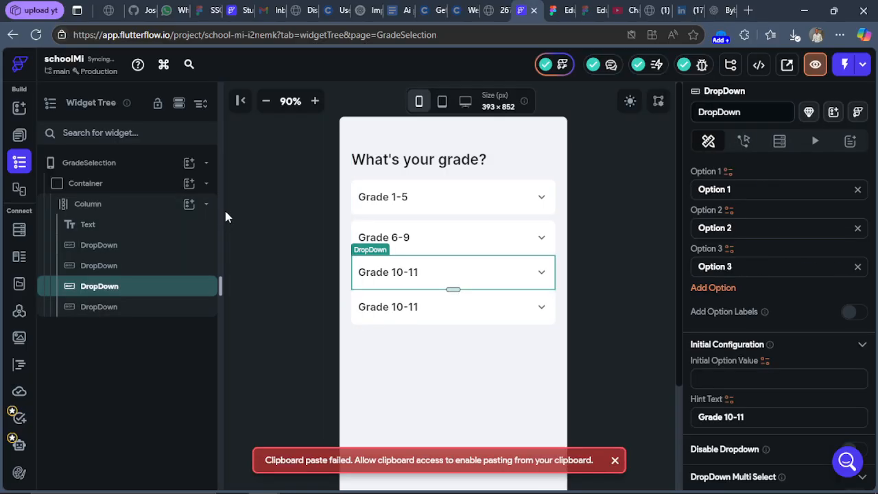
Step: Check the last grade box in Figma's Grade Selection Screen 1 and set the fourth DropDown's hint text to "Grade 13-12" in FlutterFlow
{"action": "left_click", "coordinate": [556, 10]}
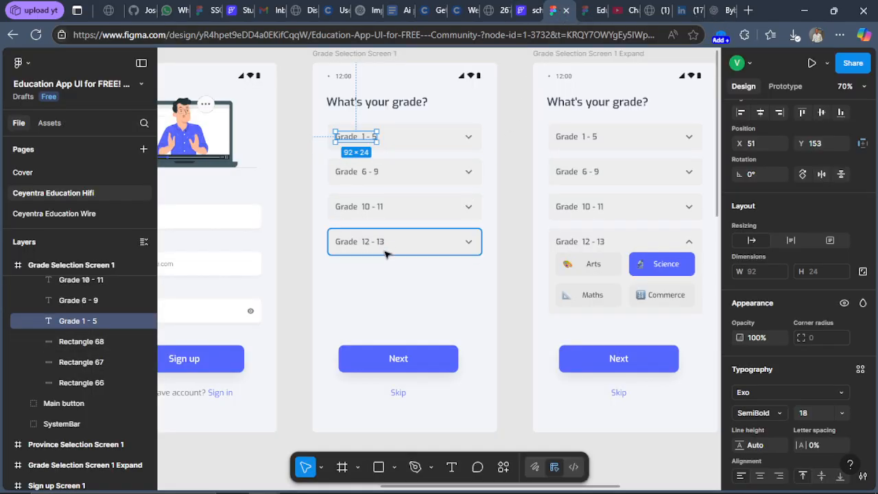
{"action": "left_click", "coordinate": [528, 10]}
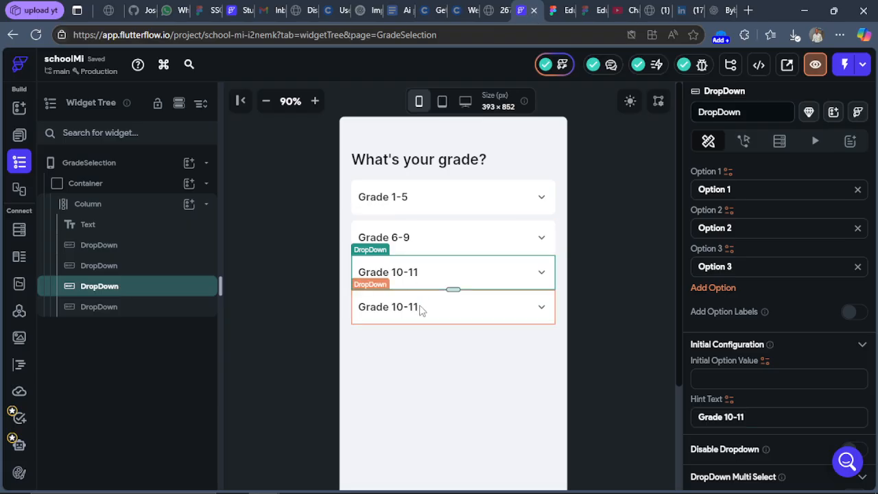
{"action": "left_click", "coordinate": [421, 310]}
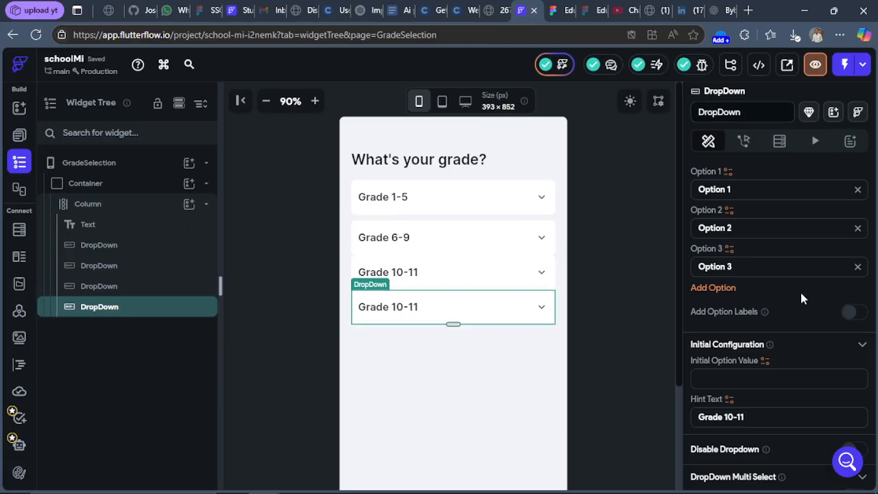
{"action": "scroll", "coordinate": [789, 309], "scroll_direction": "down", "scroll_amount": 3}
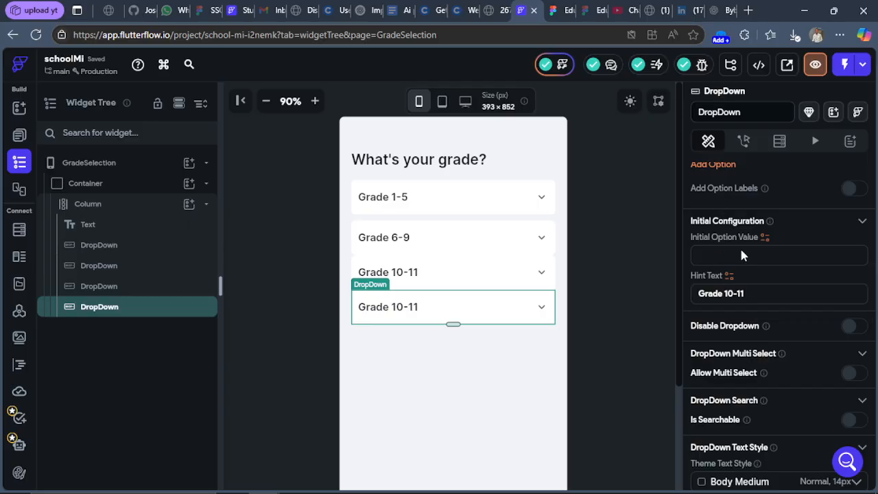
{"action": "left_click", "coordinate": [732, 293]}
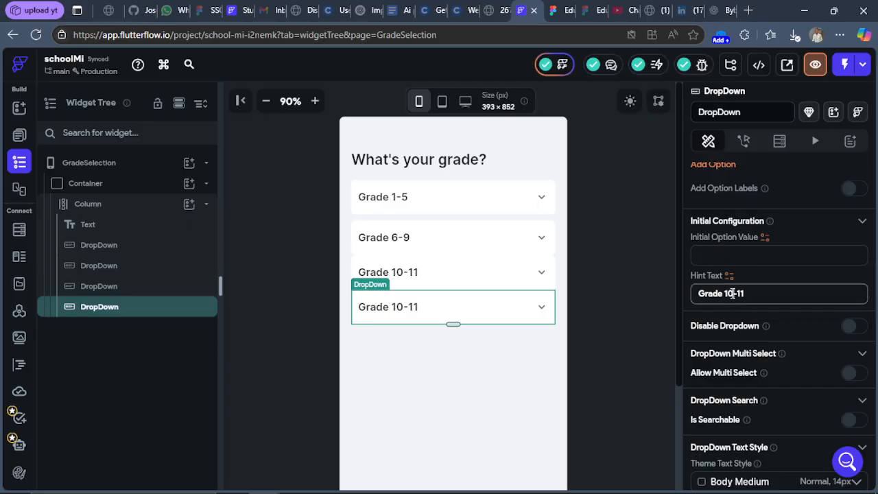
{"action": "key", "text": "BackSpace"}
{"action": "type", "text": "3"}
{"action": "key", "text": "BackSpace"}
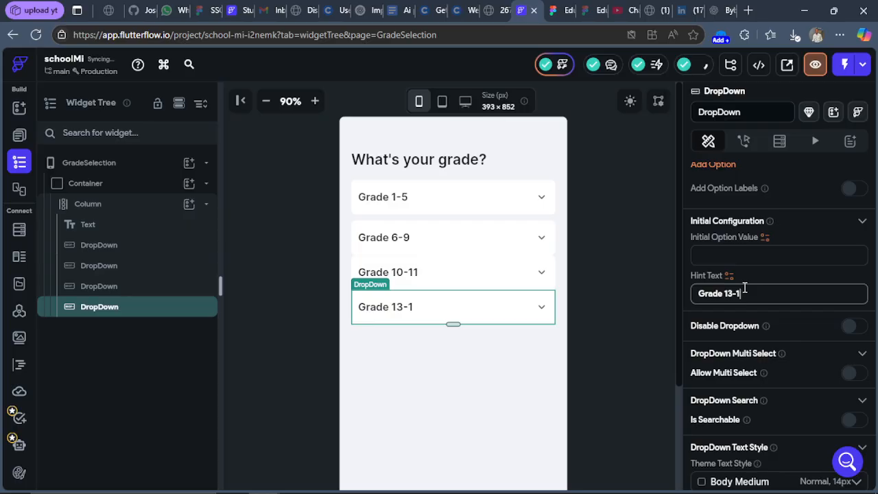
{"action": "type", "text": "2"}
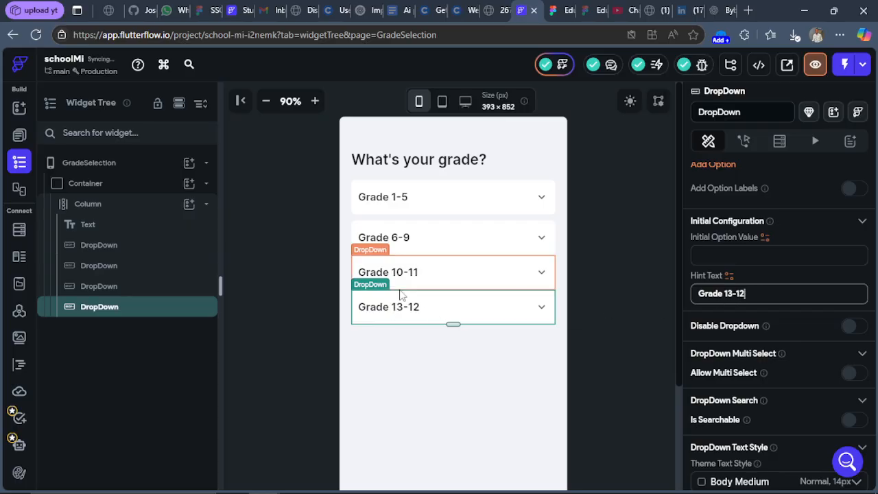
Step: Give the Grade 6-9 and Grade 10-11 DropDowns a bottom padding of 10 each
{"action": "left_click", "coordinate": [544, 247]}
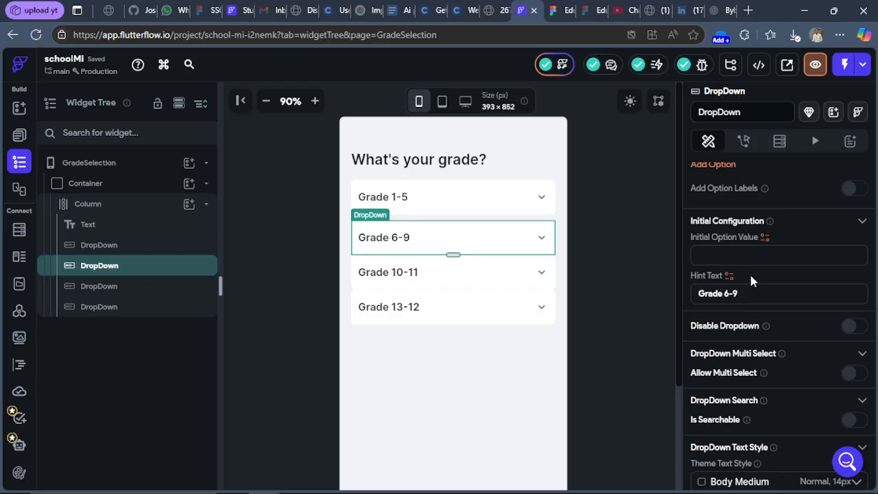
{"action": "scroll", "coordinate": [750, 272], "scroll_direction": "up", "scroll_amount": 4}
{"action": "scroll", "coordinate": [779, 312], "scroll_direction": "up", "scroll_amount": 4}
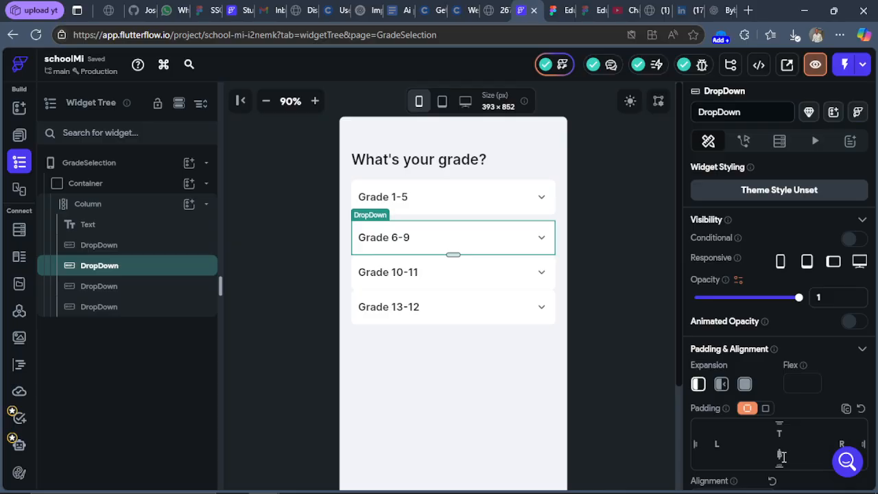
{"action": "left_click", "coordinate": [782, 455]}
{"action": "type", "text": "10"}
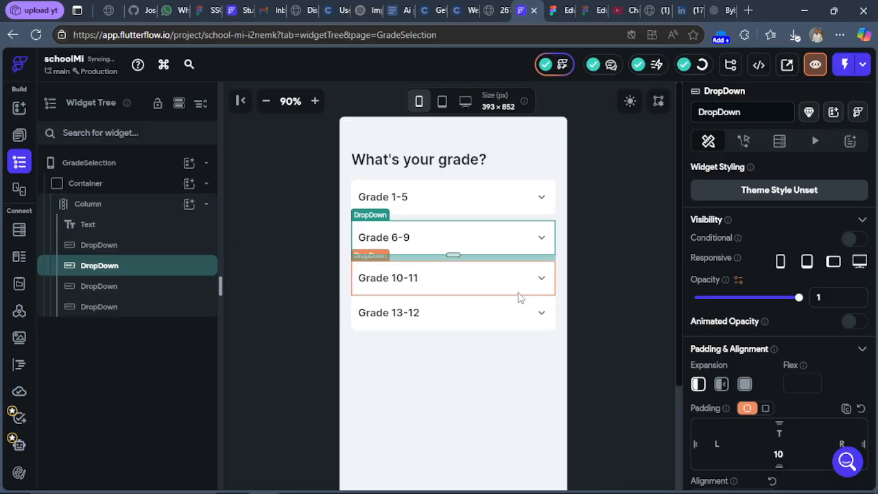
{"action": "left_click", "coordinate": [520, 290]}
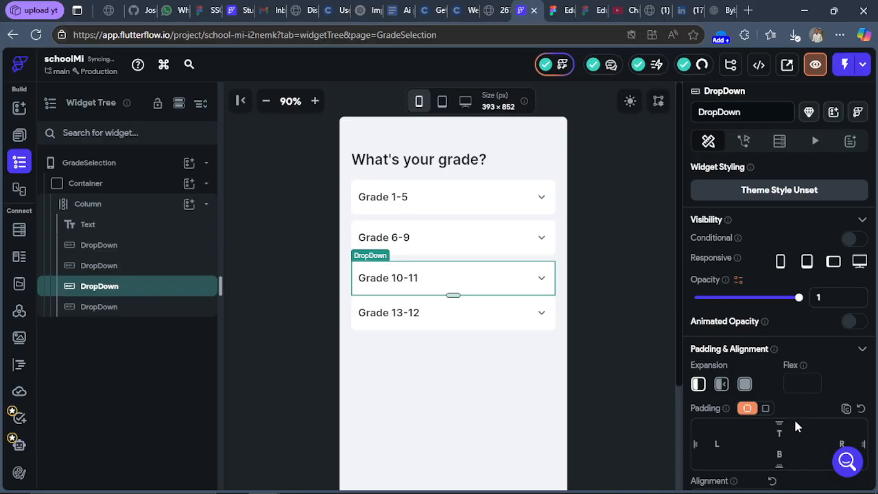
{"action": "left_click", "coordinate": [782, 451]}
{"action": "type", "text": "10"}
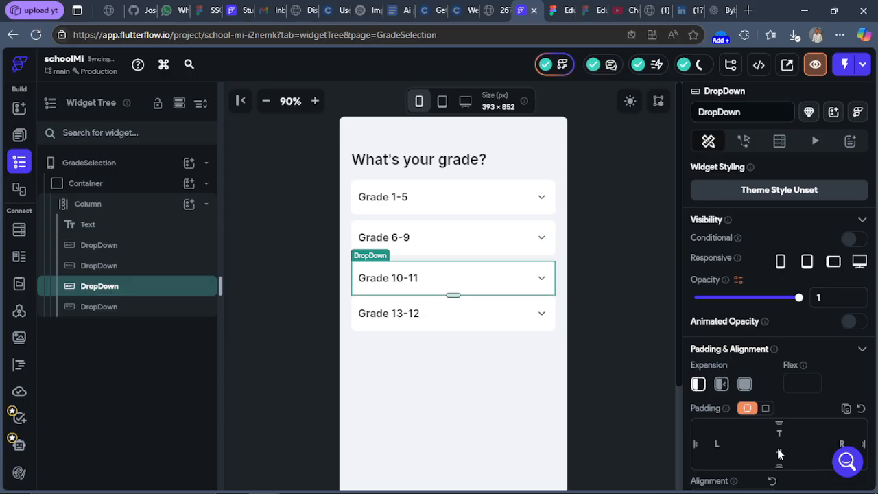
Step: Check the heading's spacing in Figma's Grade Selection Screen 1 and set the "What's your grade?" text's bottom padding to 49 in FlutterFlow
{"action": "left_click", "coordinate": [504, 330]}
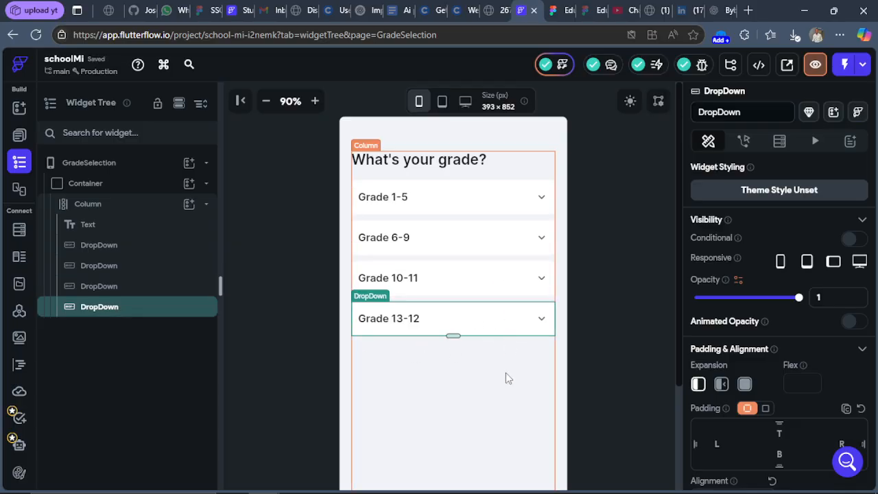
{"action": "scroll", "coordinate": [506, 372], "scroll_direction": "down", "scroll_amount": 2}
{"action": "scroll", "coordinate": [505, 367], "scroll_direction": "up", "scroll_amount": 2}
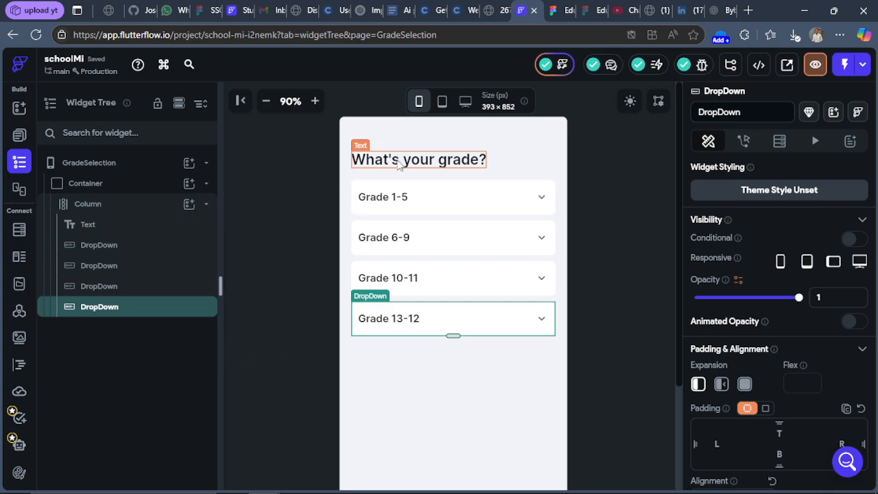
{"action": "left_click", "coordinate": [555, 8]}
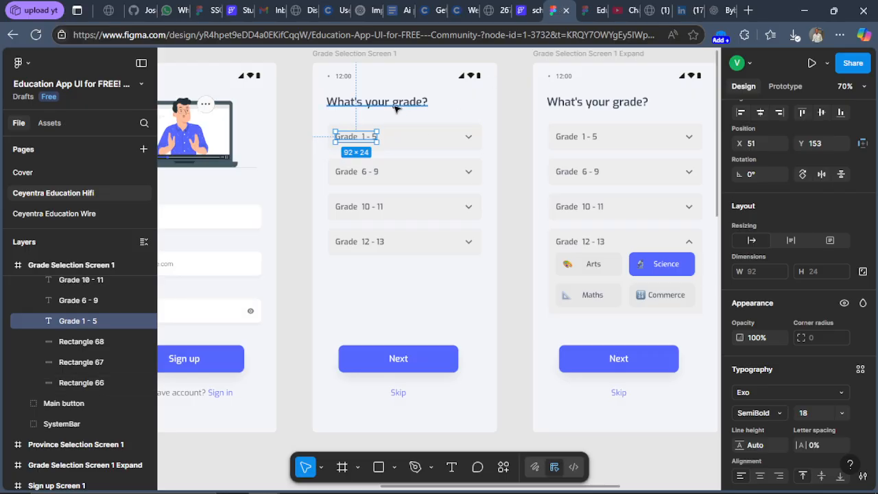
{"action": "key", "text": "alt"}
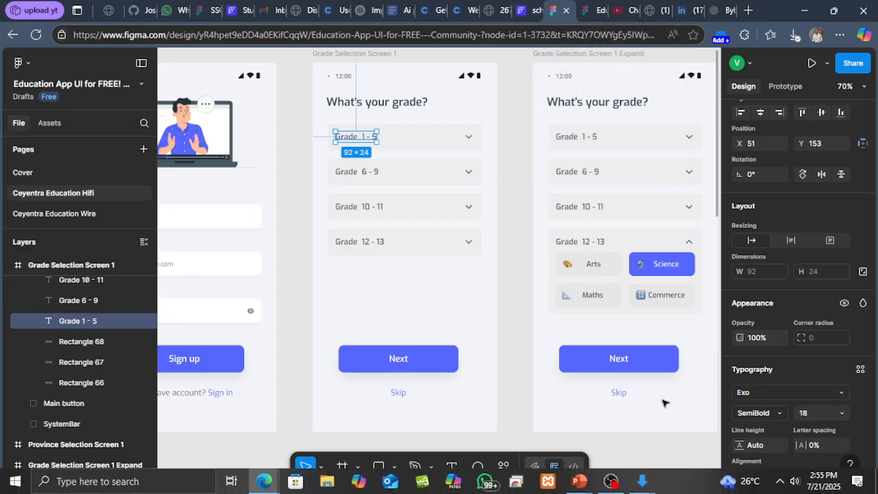
{"action": "left_click", "coordinate": [528, 10]}
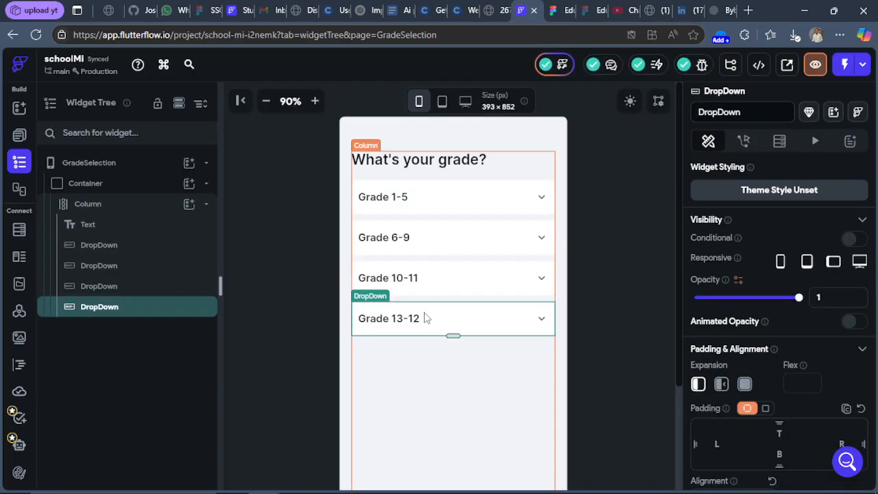
{"action": "left_click", "coordinate": [443, 172]}
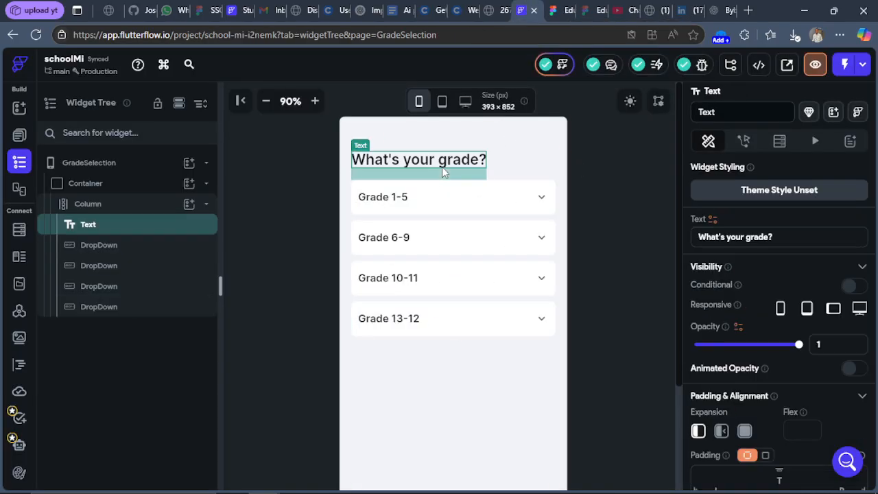
{"action": "scroll", "coordinate": [779, 367], "scroll_direction": "down", "scroll_amount": 8}
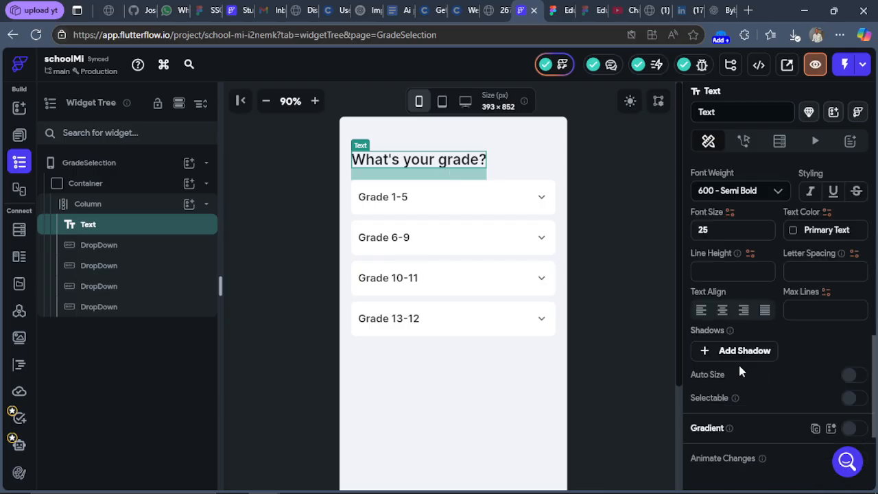
{"action": "scroll", "coordinate": [734, 230], "scroll_direction": "up", "scroll_amount": 4}
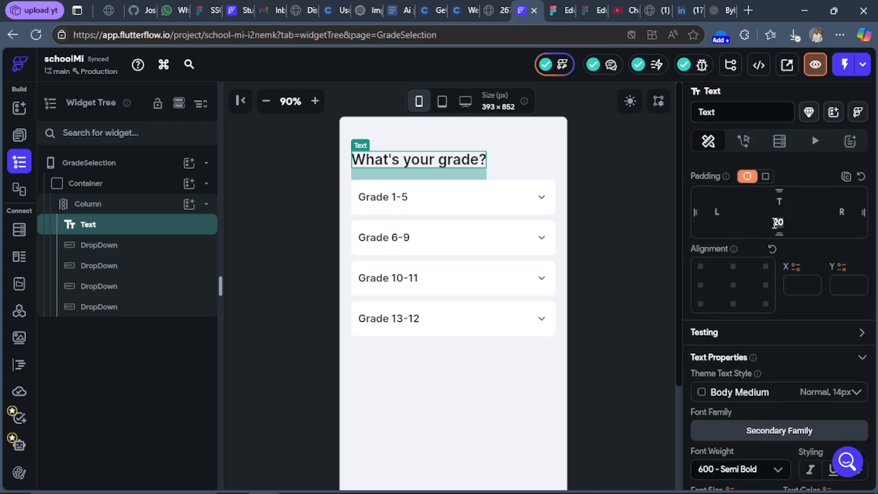
{"action": "type", "text": "49"}
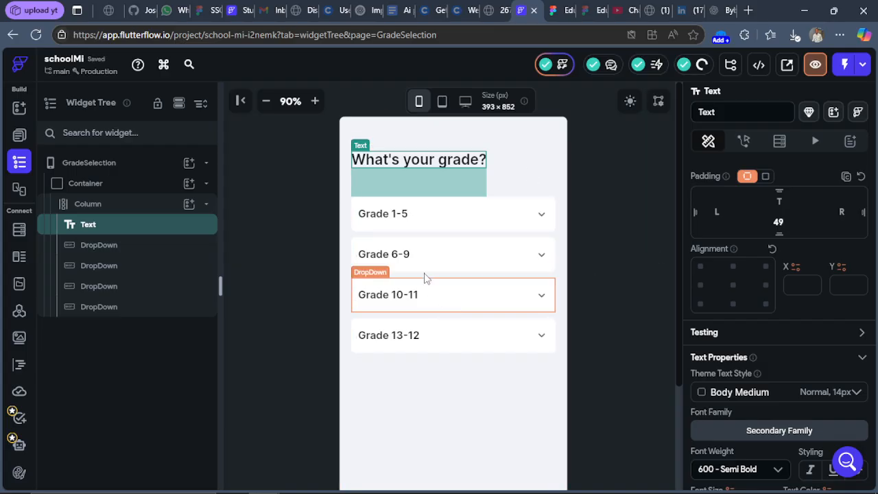
{"action": "scroll", "coordinate": [450, 401], "scroll_direction": "down", "scroll_amount": 2}
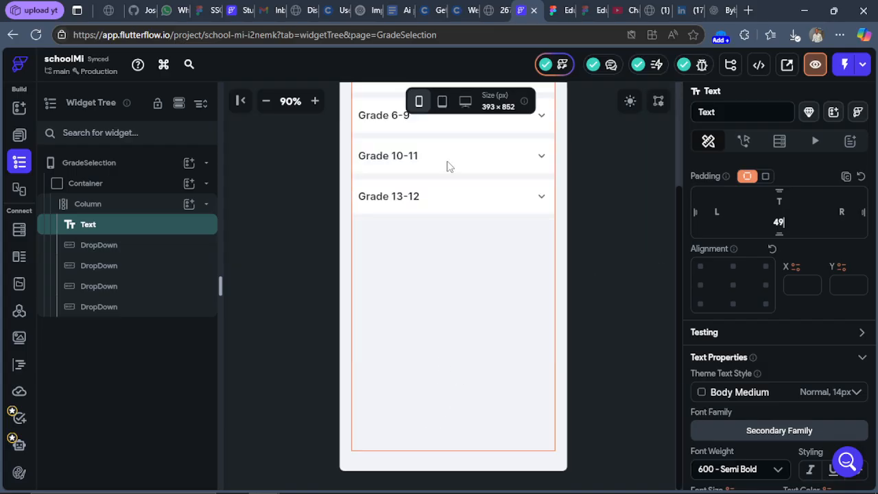
Step: Check the buttons in Figma's Grade Selection Screen 1, then copy HomePage's Sign Up button into the GradeSelection page's Column
{"action": "left_click", "coordinate": [557, 13]}
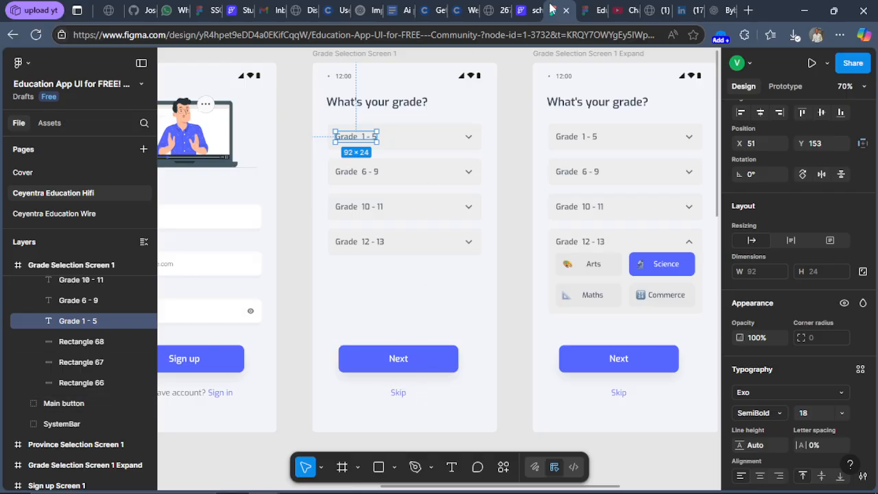
{"action": "left_click", "coordinate": [527, 12]}
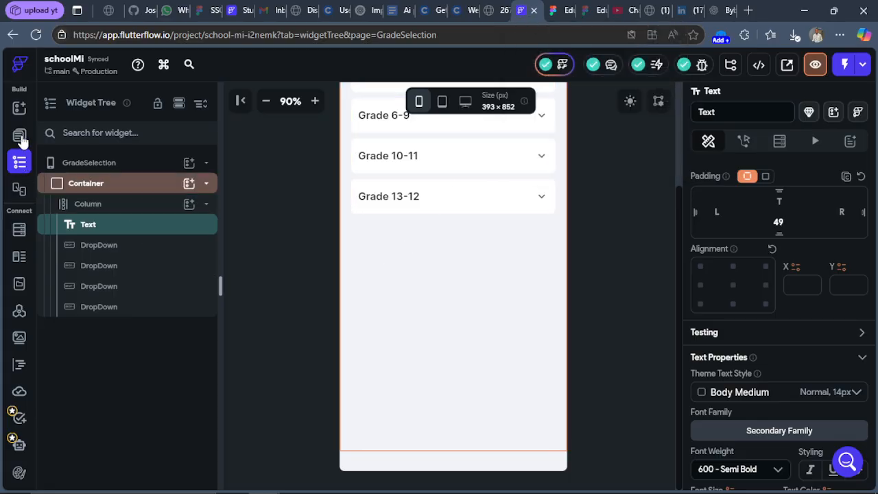
{"action": "left_click", "coordinate": [20, 136]}
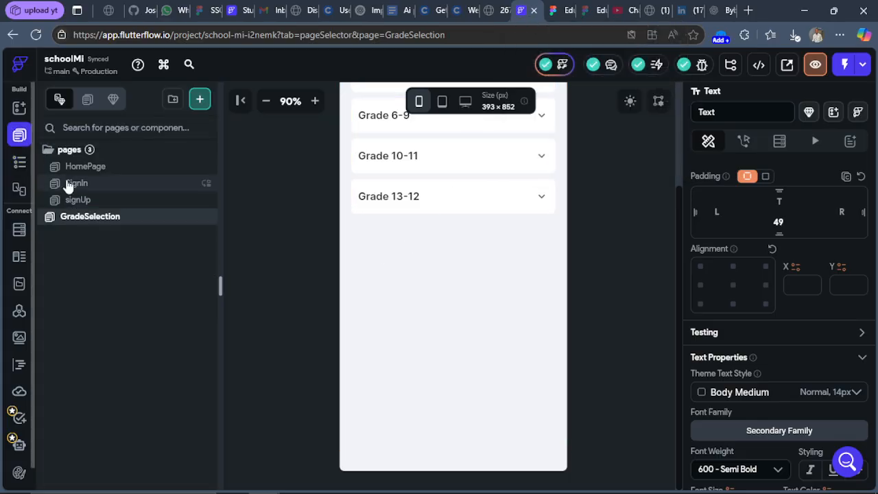
{"action": "left_click", "coordinate": [70, 183]}
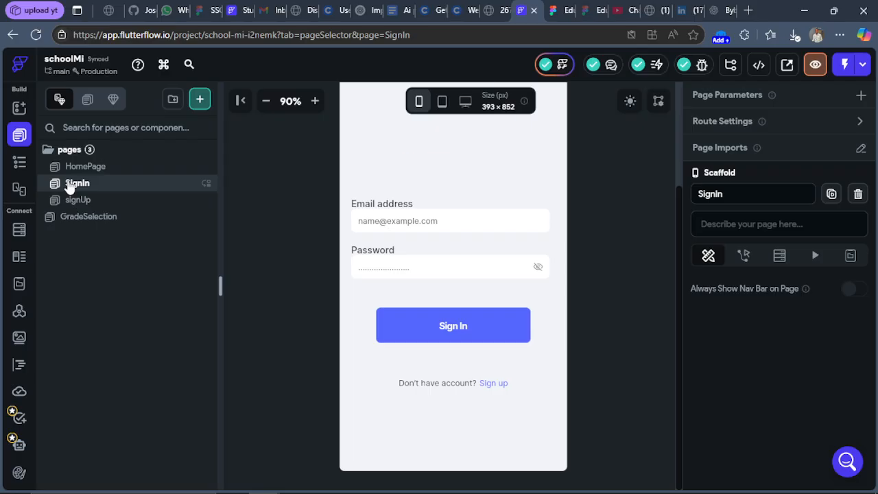
{"action": "left_click", "coordinate": [87, 168]}
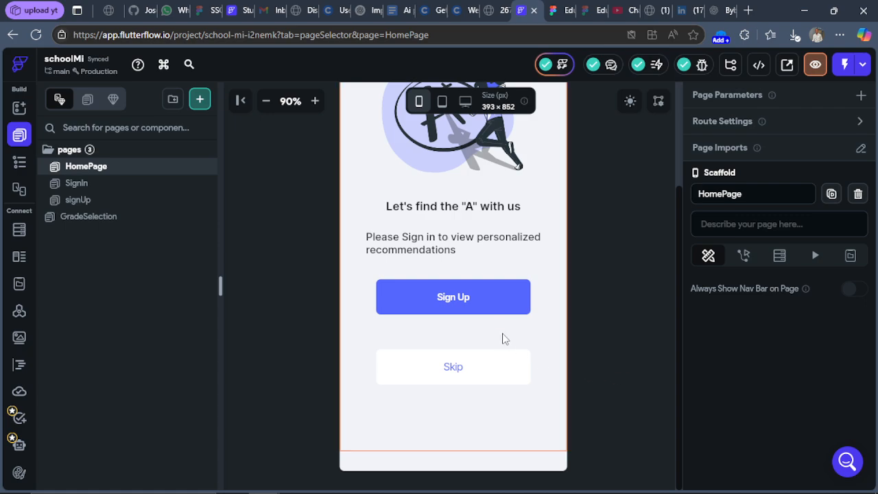
{"action": "left_click", "coordinate": [493, 300]}
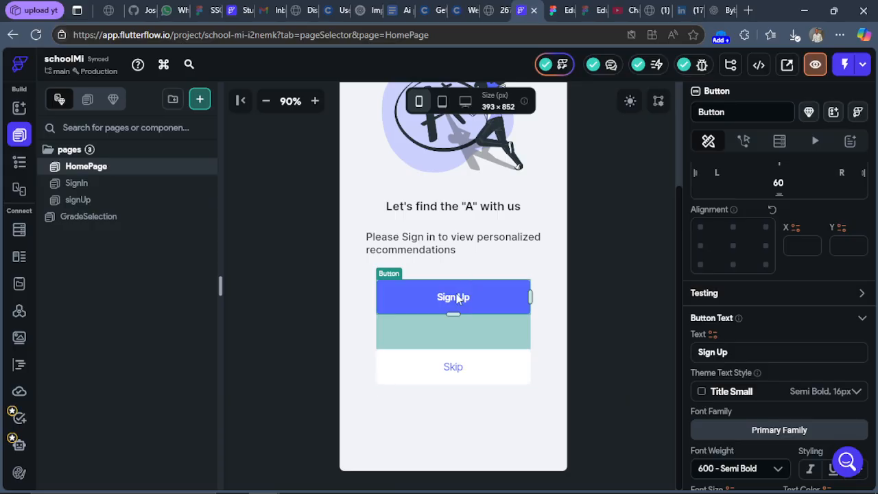
{"action": "key", "text": "ctrl+c"}
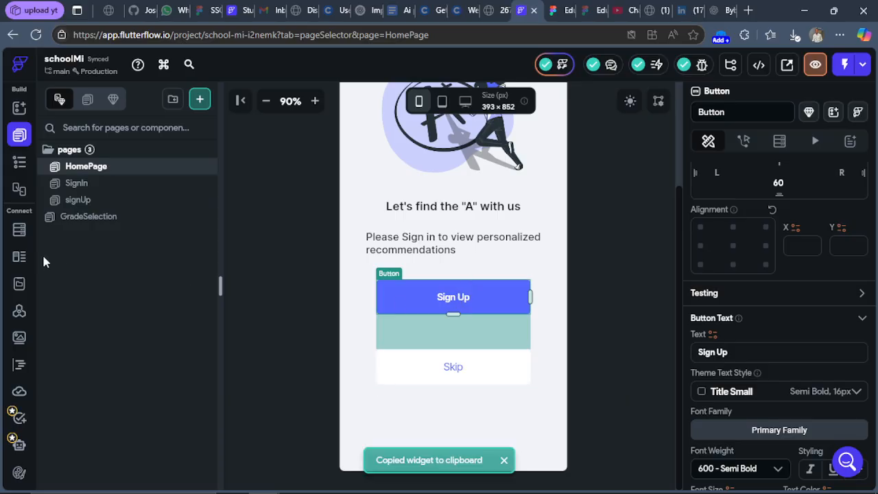
{"action": "left_click", "coordinate": [77, 219]}
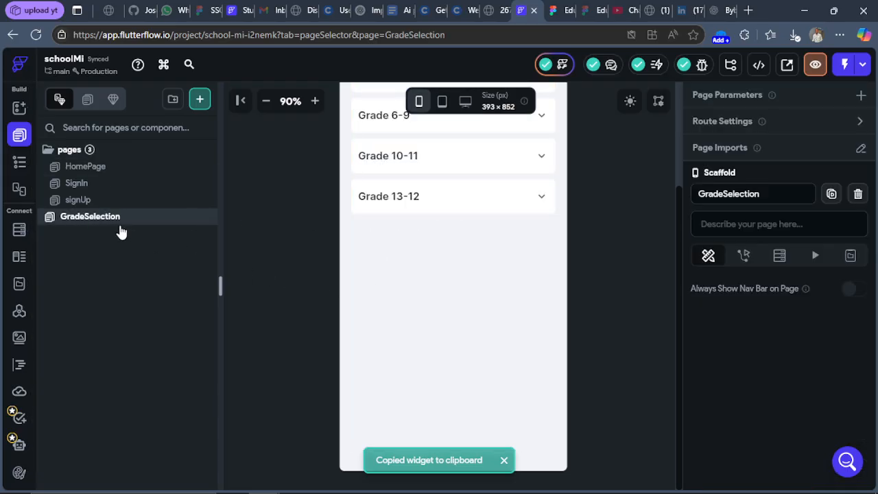
{"action": "left_click", "coordinate": [432, 321]}
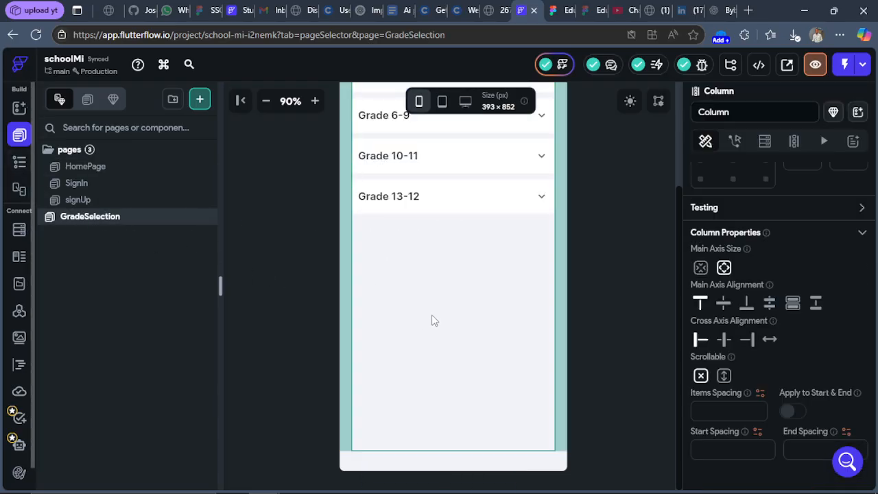
{"action": "right_click", "coordinate": [432, 320]}
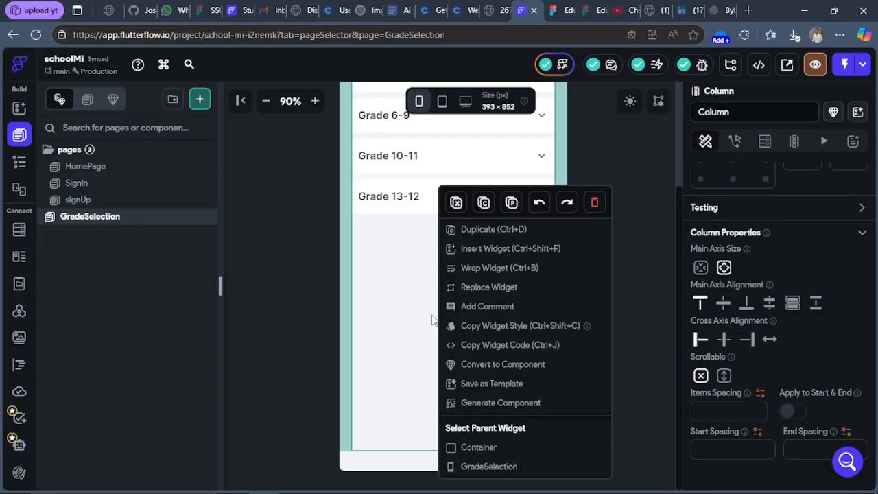
{"action": "left_click", "coordinate": [510, 202]}
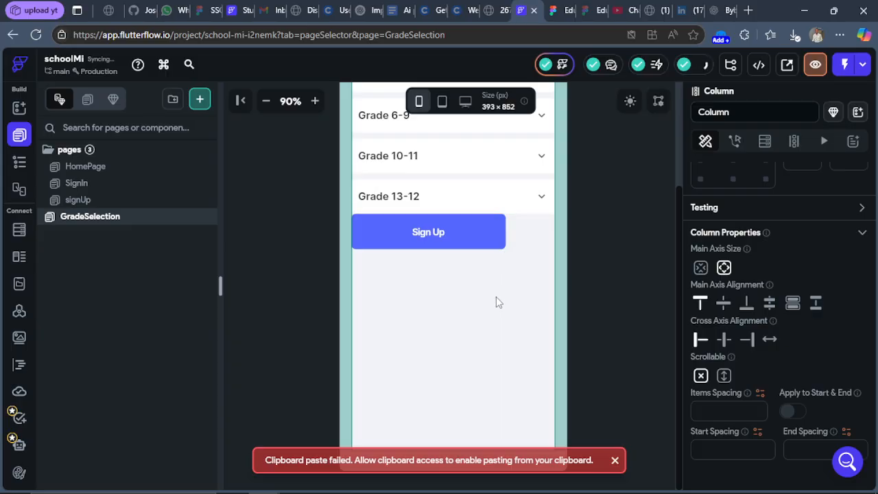
Step: Copy the Skip button from HomePage and paste it into the Column on the GradeSelection page
{"action": "left_click", "coordinate": [72, 168]}
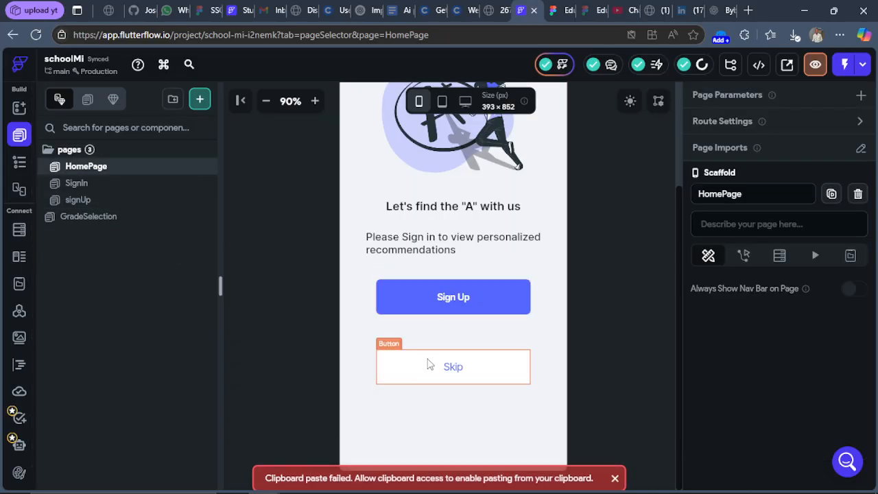
{"action": "left_click", "coordinate": [429, 364]}
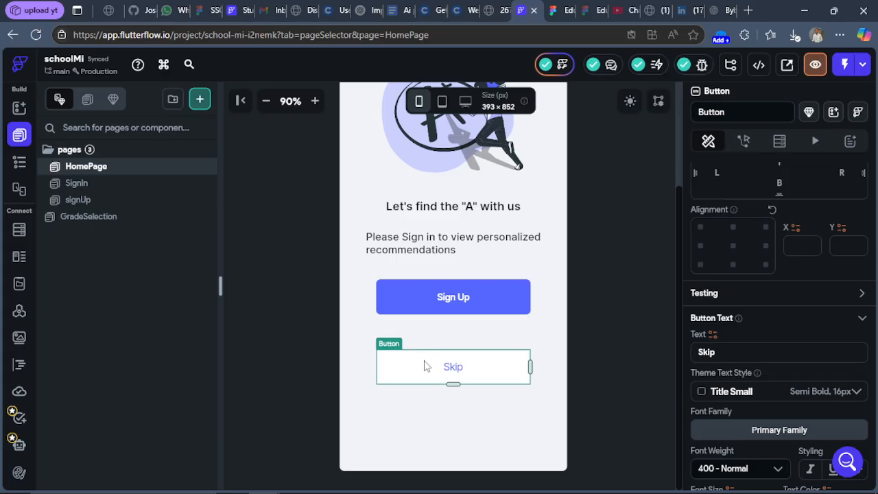
{"action": "key", "text": "ctrl+c"}
{"action": "left_click", "coordinate": [108, 216]}
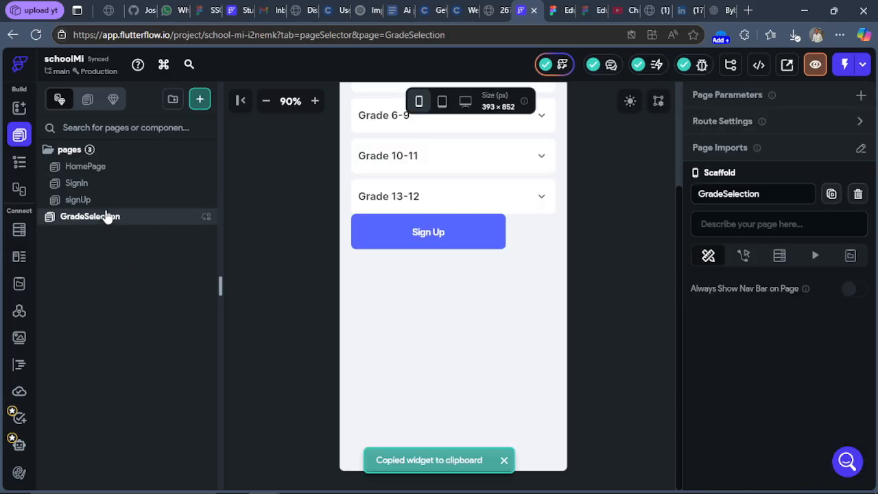
{"action": "left_click", "coordinate": [447, 296]}
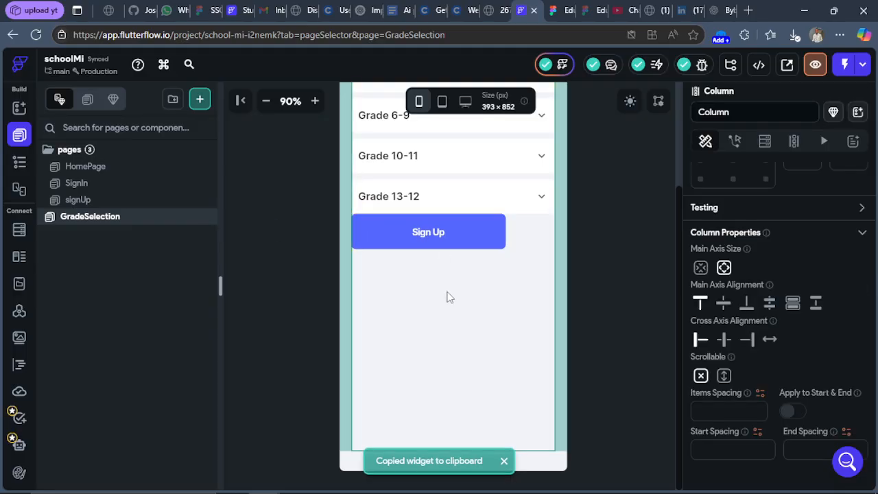
{"action": "key", "text": "ctrl+v"}
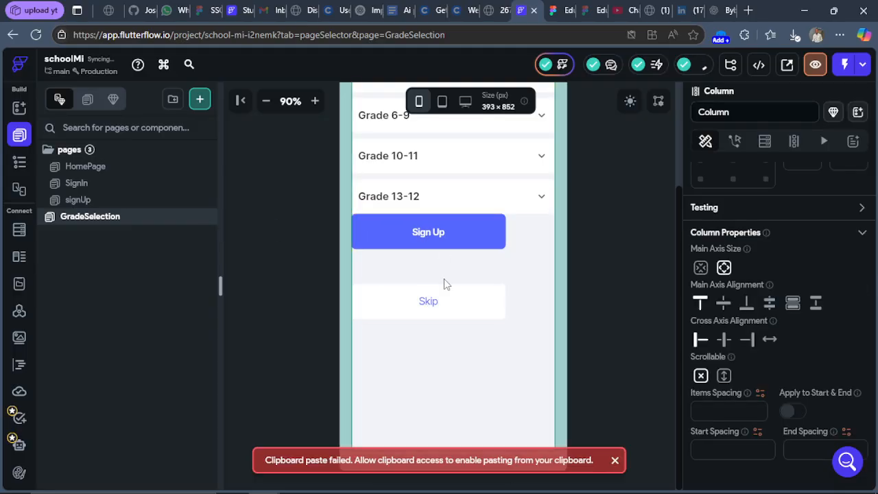
Step: Wrap the GradeSelection page's Sign Up button in a Row and move the Skip button into that Row after it
{"action": "left_click", "coordinate": [452, 244]}
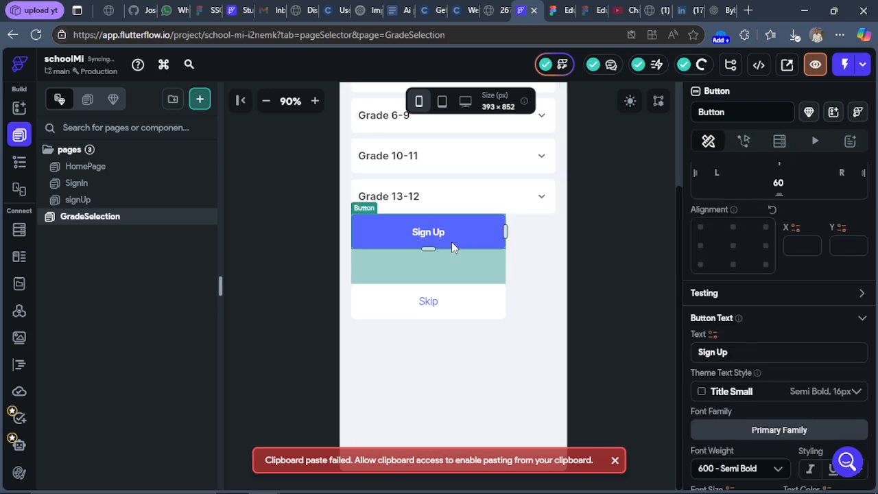
{"action": "left_click", "coordinate": [735, 247]}
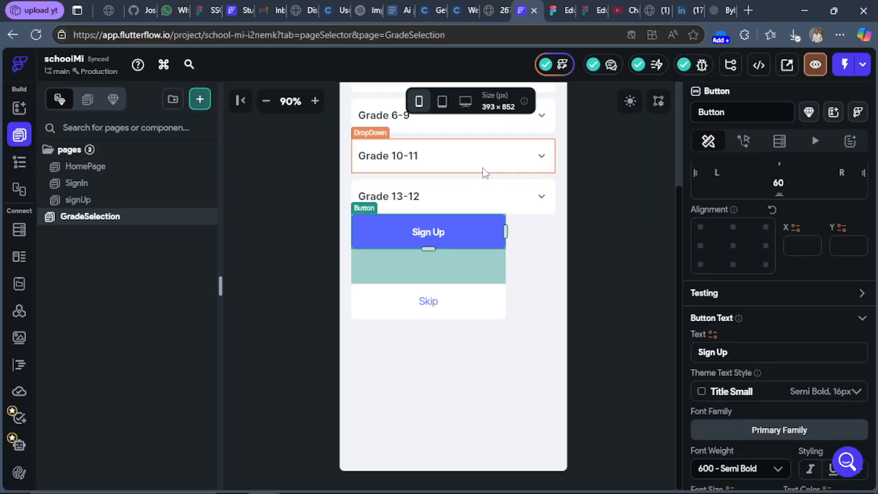
{"action": "scroll", "coordinate": [483, 172], "scroll_direction": "up", "scroll_amount": 3}
{"action": "scroll", "coordinate": [526, 279], "scroll_direction": "down", "scroll_amount": 3}
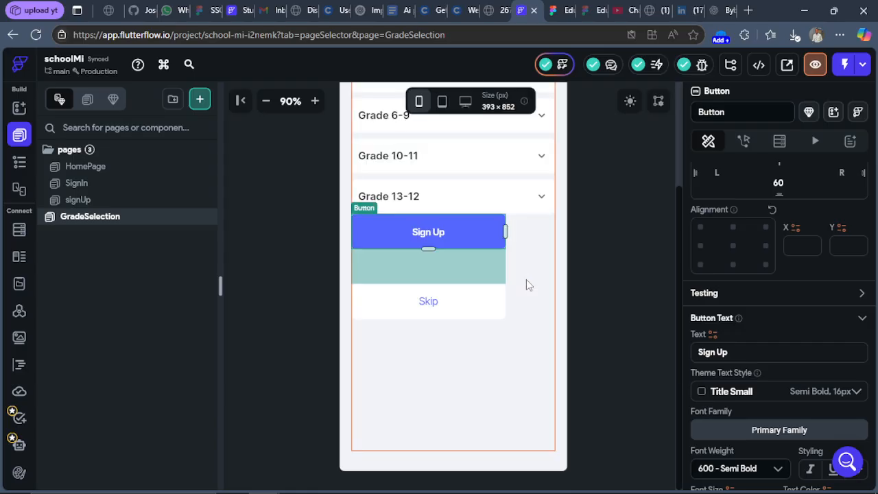
{"action": "left_click", "coordinate": [19, 163]}
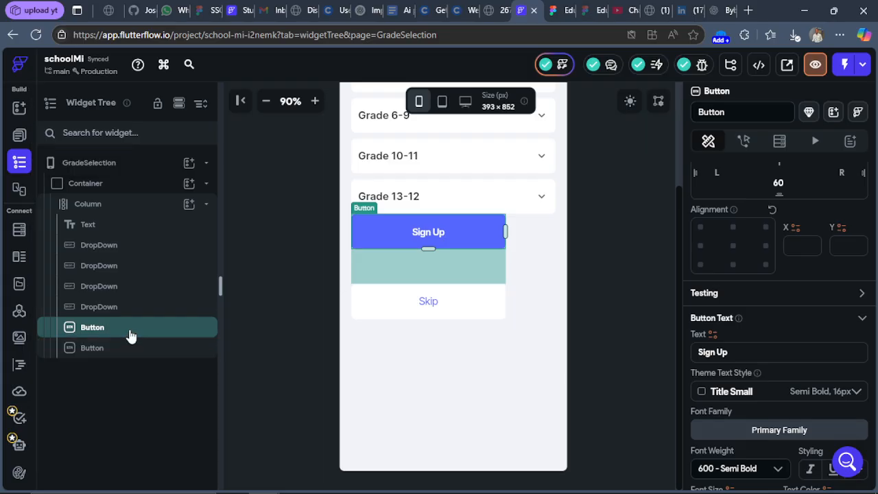
{"action": "right_click", "coordinate": [130, 335]}
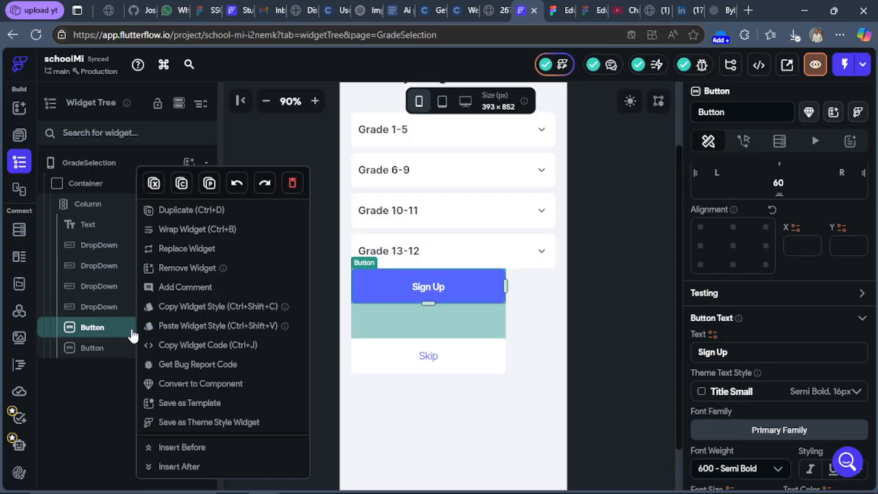
{"action": "left_click", "coordinate": [198, 230]}
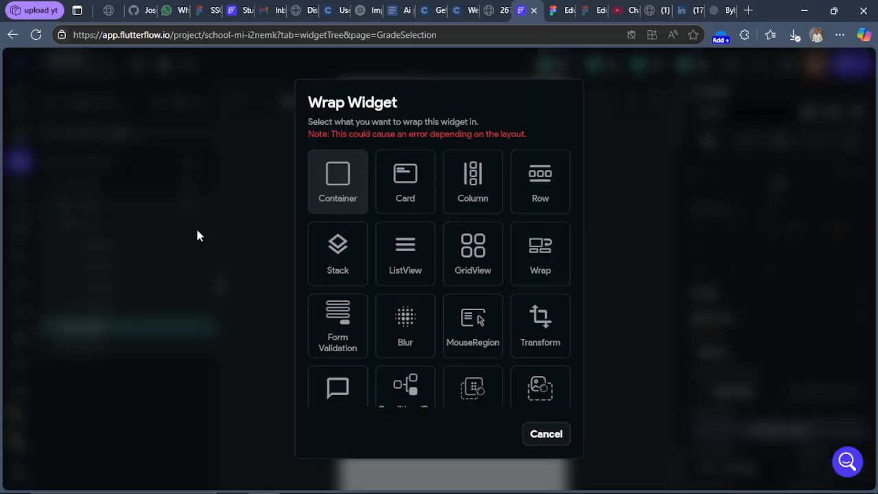
{"action": "left_click", "coordinate": [542, 187]}
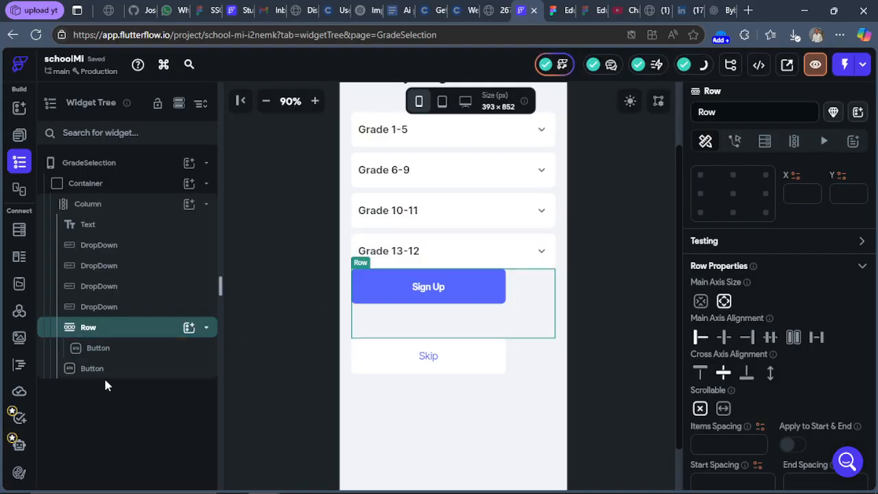
{"action": "left_click_drag", "start_coordinate": [108, 373], "coordinate": [112, 336]}
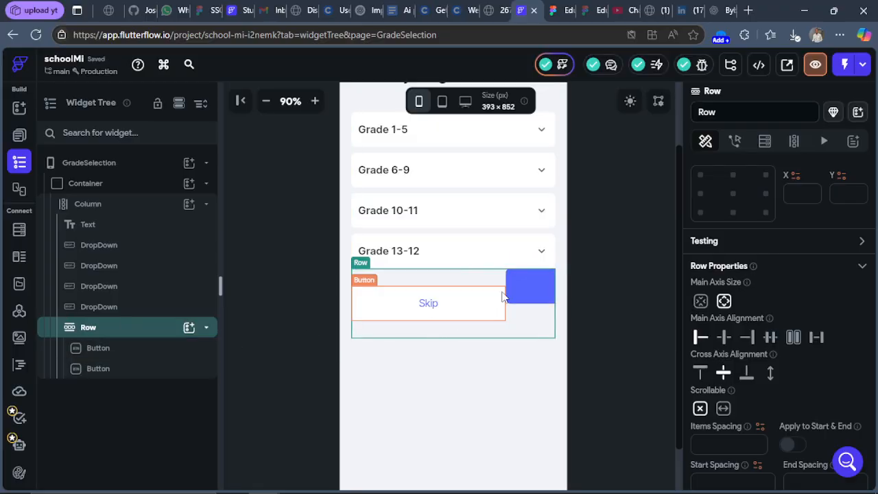
{"action": "left_click_drag", "start_coordinate": [145, 377], "coordinate": [144, 333]}
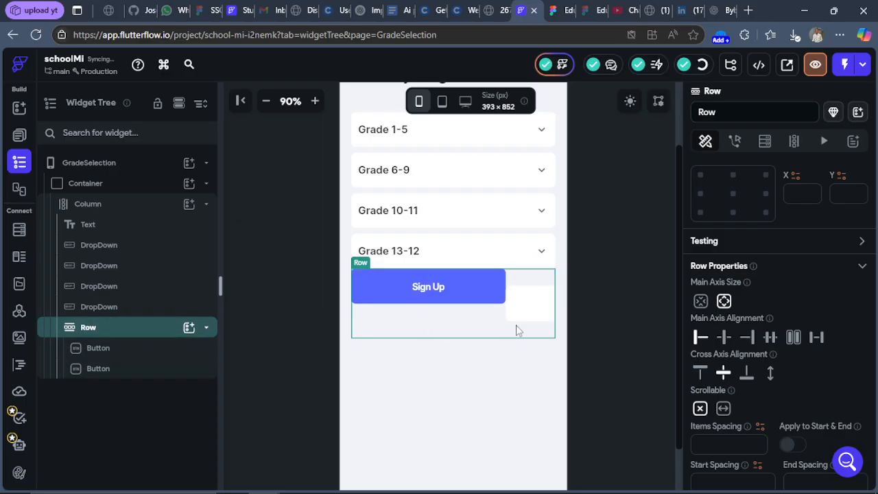
Step: Wrap the Sign Up button inside the Row in a Column and move the Skip button into that Column below it
{"action": "left_click", "coordinate": [107, 355]}
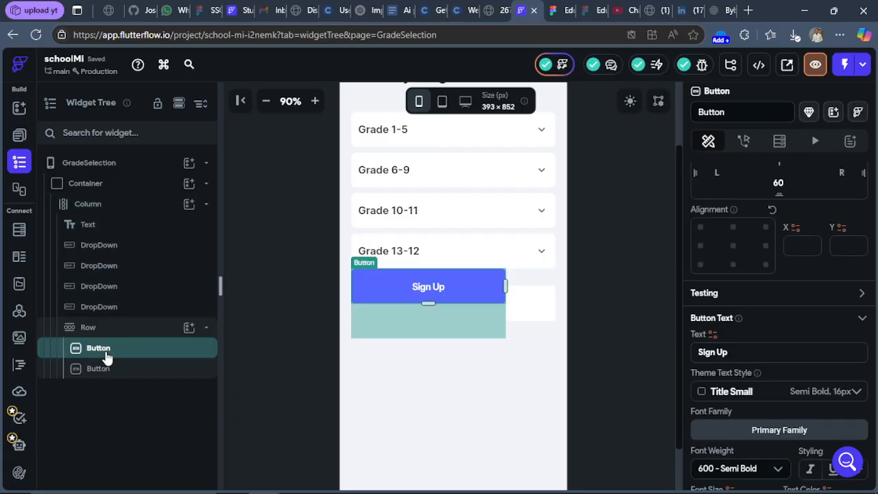
{"action": "right_click", "coordinate": [106, 352]}
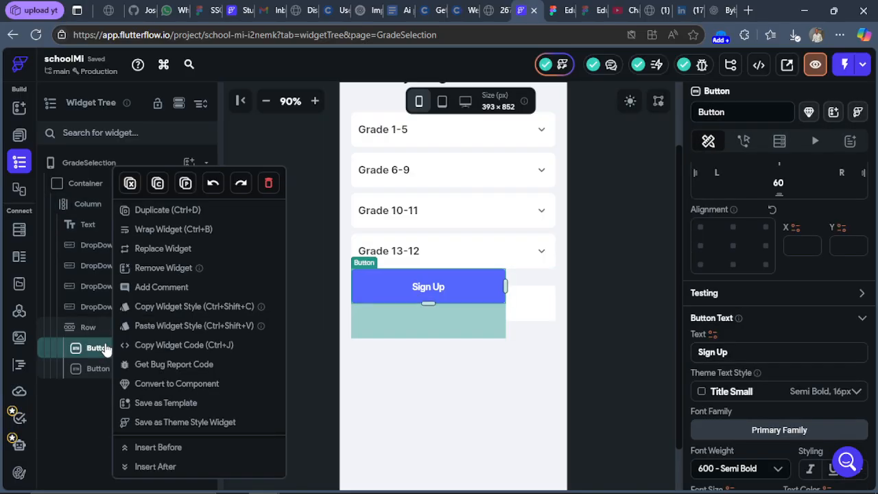
{"action": "left_click", "coordinate": [156, 231]}
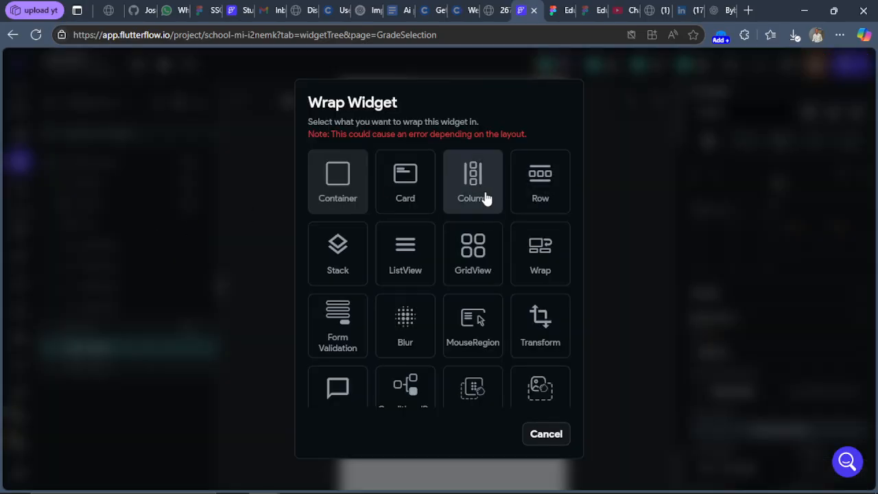
{"action": "left_click", "coordinate": [485, 198]}
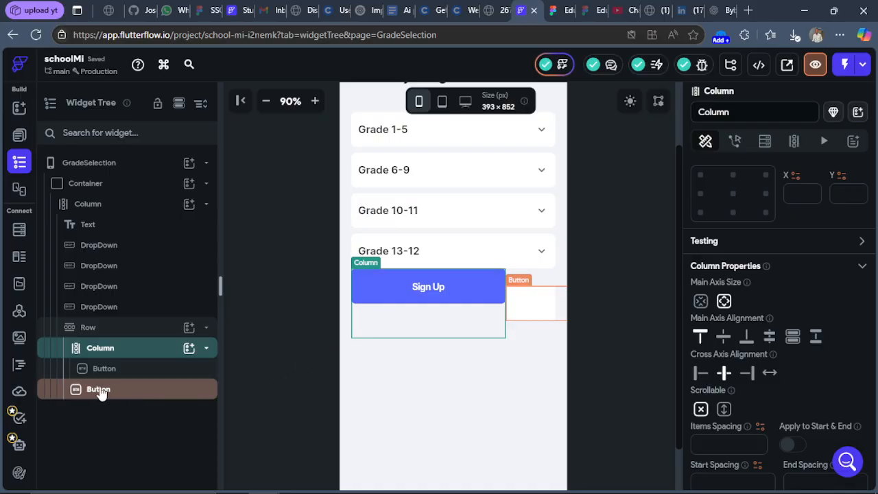
{"action": "left_click_drag", "start_coordinate": [102, 393], "coordinate": [112, 353]}
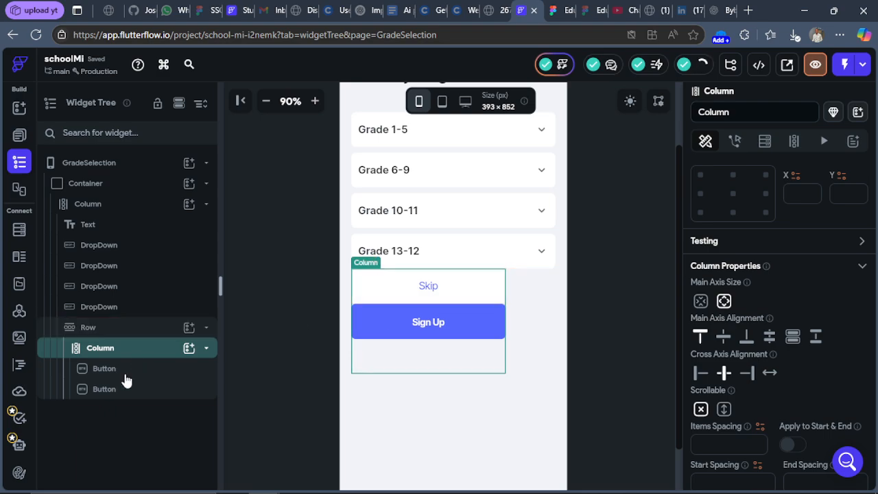
{"action": "left_click_drag", "start_coordinate": [124, 388], "coordinate": [137, 353]}
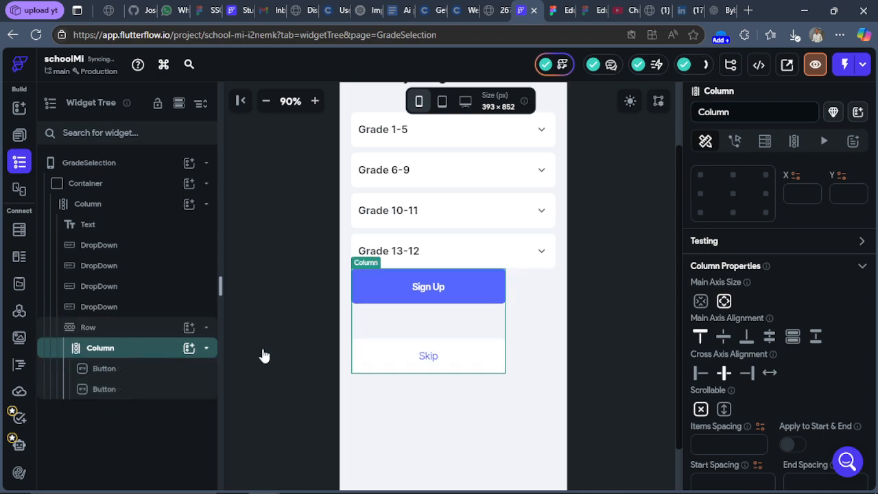
Step: Set the main axis alignment of the GradeSelection page's Row to Center
{"action": "left_click", "coordinate": [121, 328]}
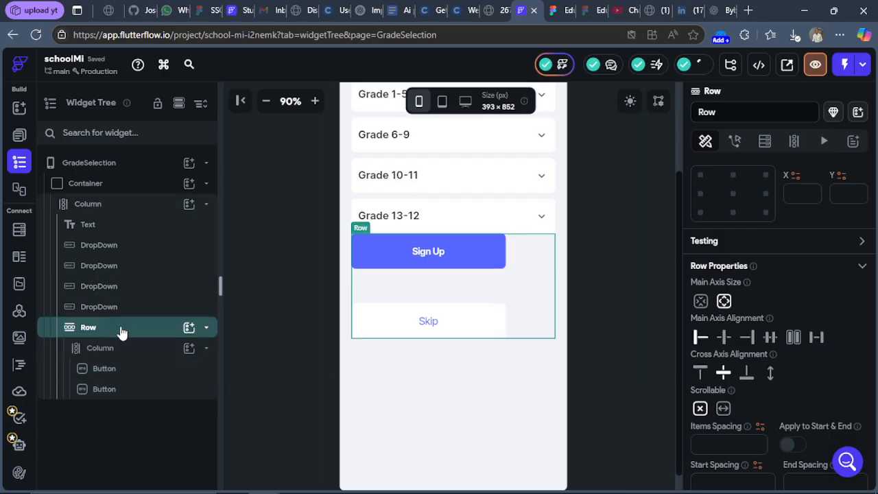
{"action": "left_click", "coordinate": [723, 336]}
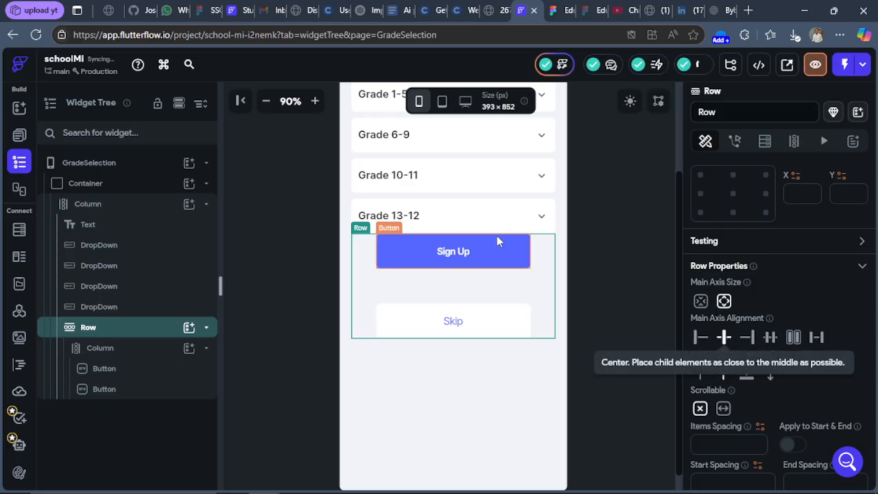
{"action": "left_click", "coordinate": [494, 309]}
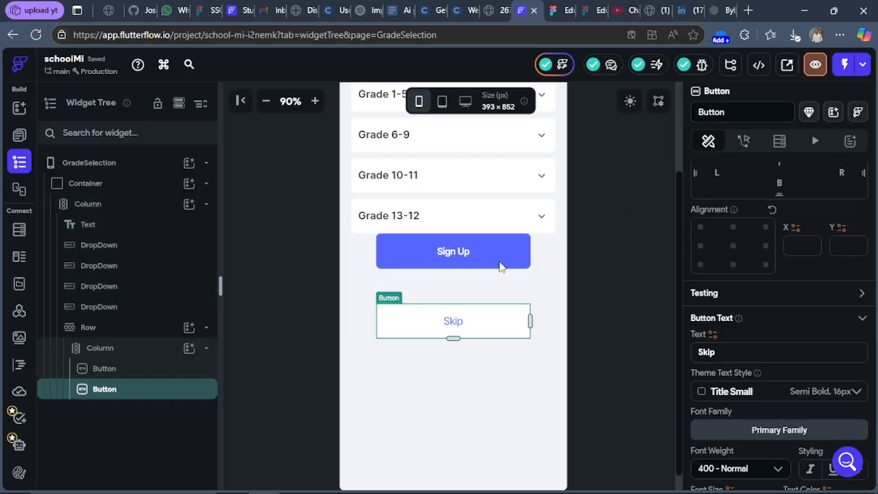
Step: Select the Row holding the buttons and measure the gap between the dropdowns and main buttons in Figma's Grade Selection Screen 1
{"action": "left_click", "coordinate": [553, 288]}
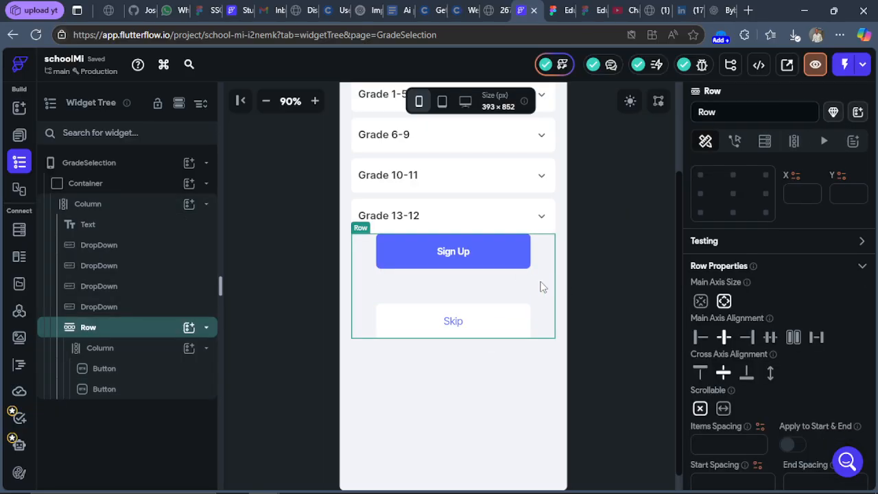
{"action": "scroll", "coordinate": [721, 312], "scroll_direction": "up", "scroll_amount": 4}
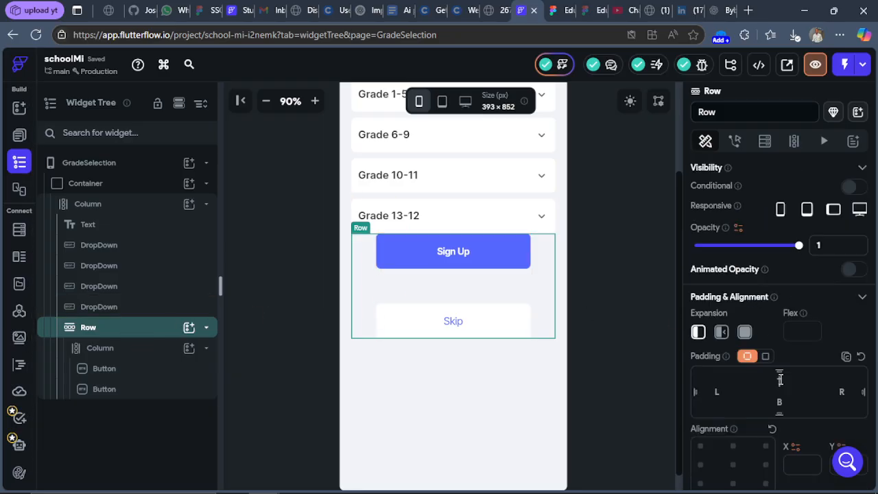
{"action": "left_click", "coordinate": [558, 10]}
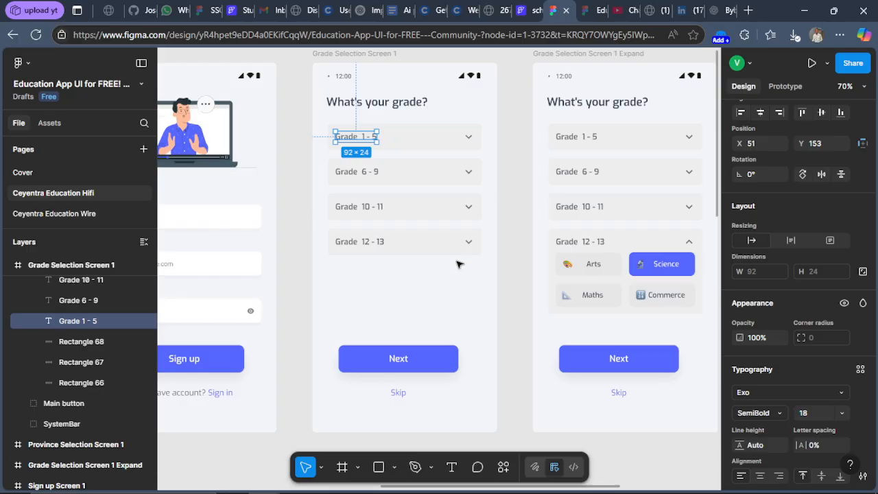
{"action": "left_click", "coordinate": [411, 360]}
{"action": "key", "text": "alt"}
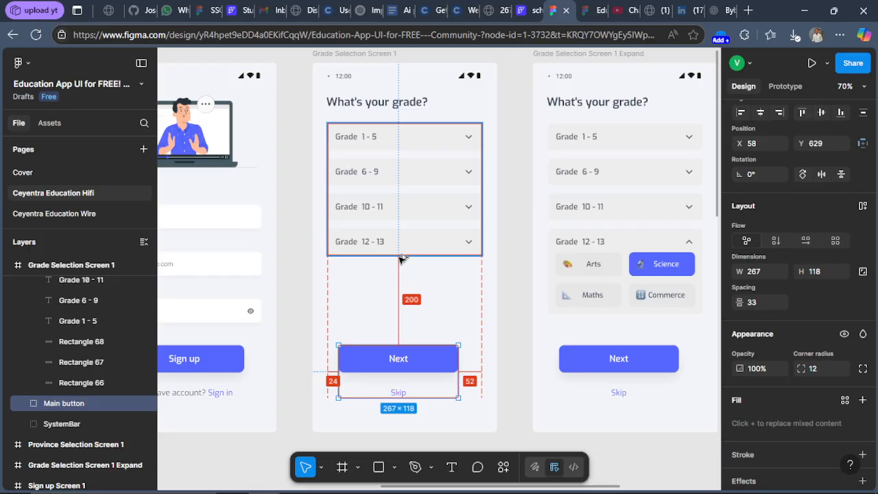
{"action": "left_click", "coordinate": [528, 10]}
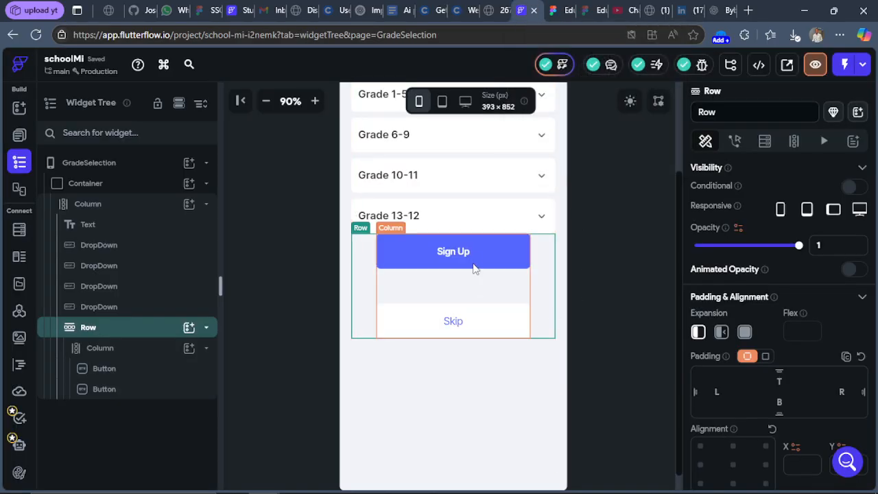
Step: Enter 200 as the Row's bottom padding in FlutterFlow and move that value to its top padding
{"action": "left_click", "coordinate": [778, 402]}
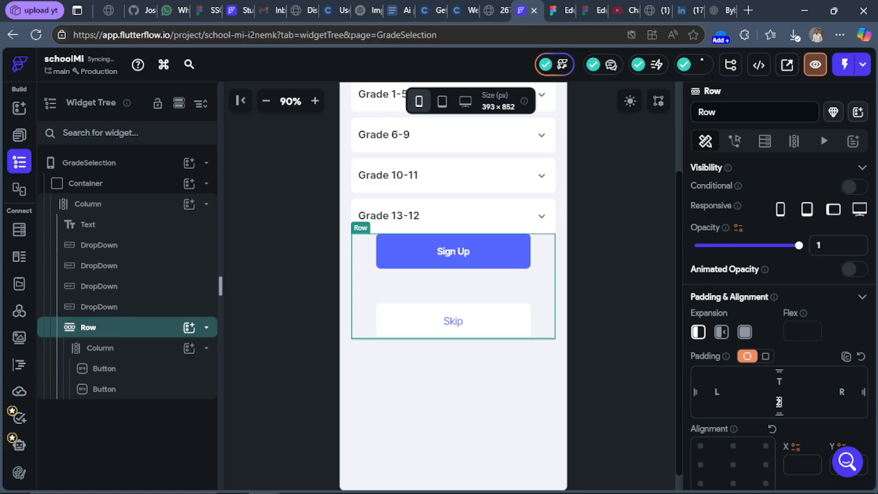
{"action": "type", "text": "200"}
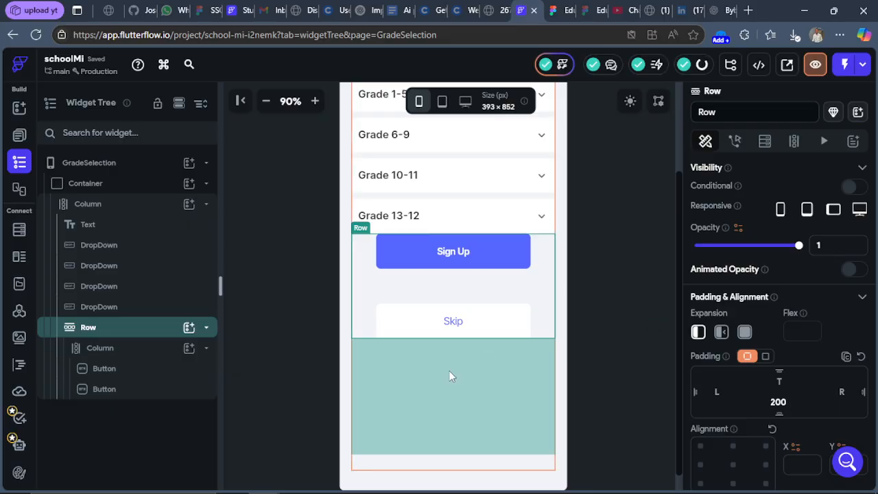
{"action": "scroll", "coordinate": [450, 376], "scroll_direction": "down", "scroll_amount": 1}
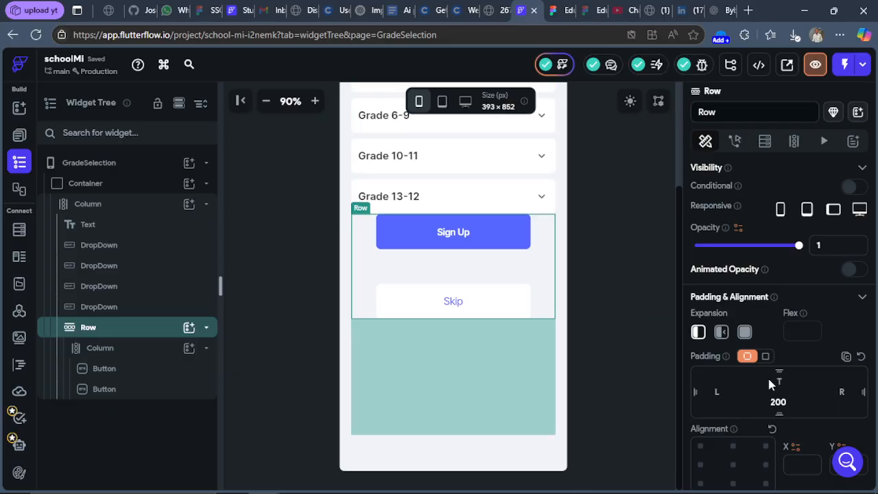
{"action": "left_click_drag", "start_coordinate": [789, 402], "coordinate": [766, 406]}
{"action": "key", "text": "ctrl+c"}
{"action": "key", "text": "BackSpace"}
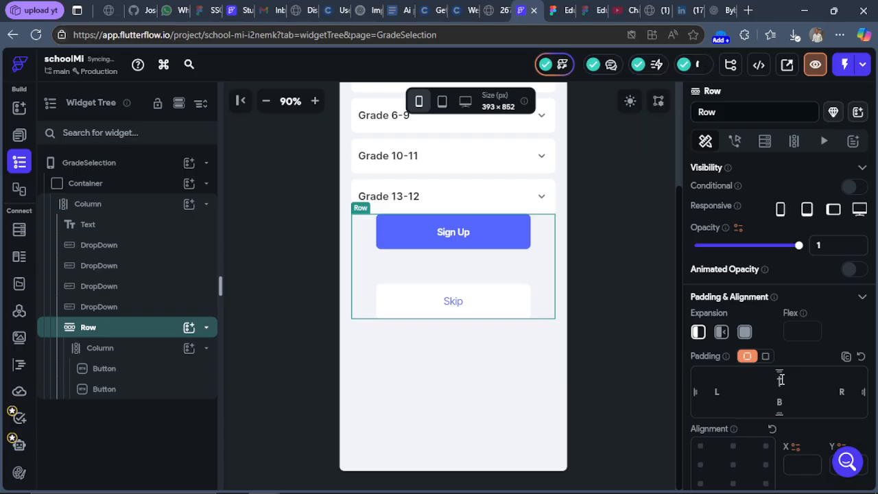
{"action": "key", "text": "ctrl+v"}
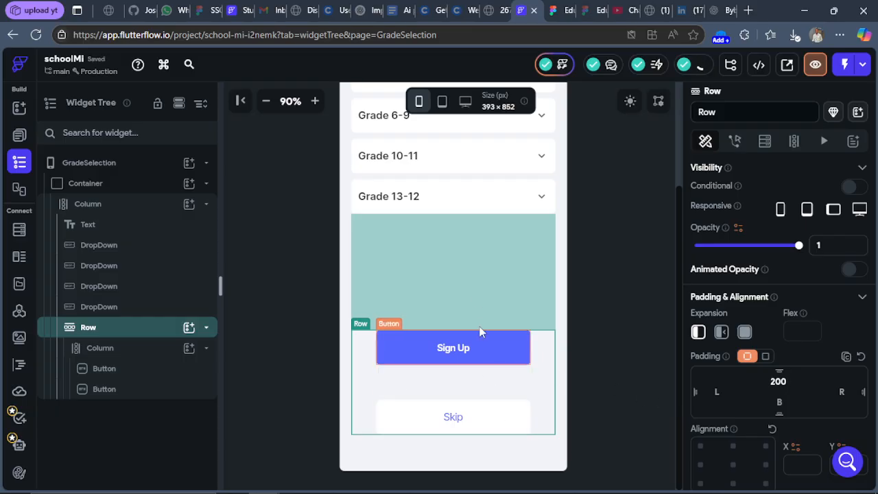
Step: Review the GradeSelection page's full layout at 80% and 75% zoom, from the heading down to the Skip button
{"action": "scroll", "coordinate": [461, 252], "scroll_direction": "up", "scroll_amount": 3}
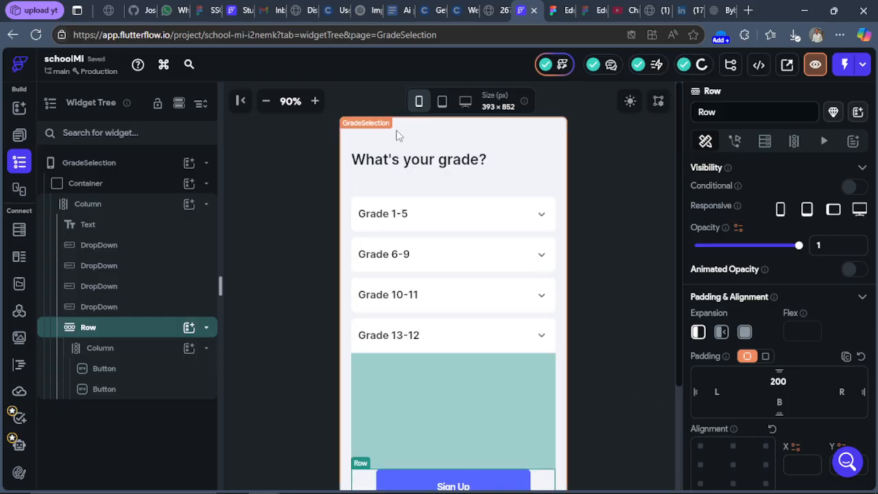
{"action": "left_click", "coordinate": [266, 102]}
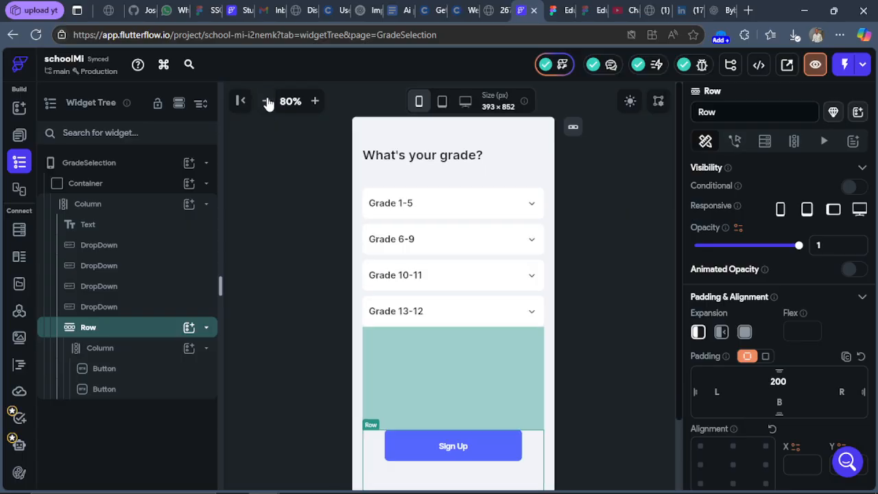
{"action": "left_click", "coordinate": [646, 210]}
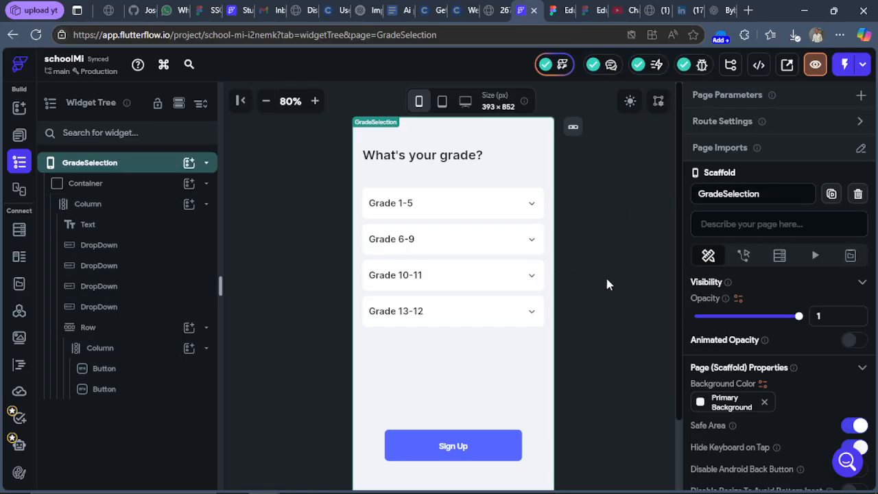
{"action": "scroll", "coordinate": [624, 295], "scroll_direction": "down", "scroll_amount": 1}
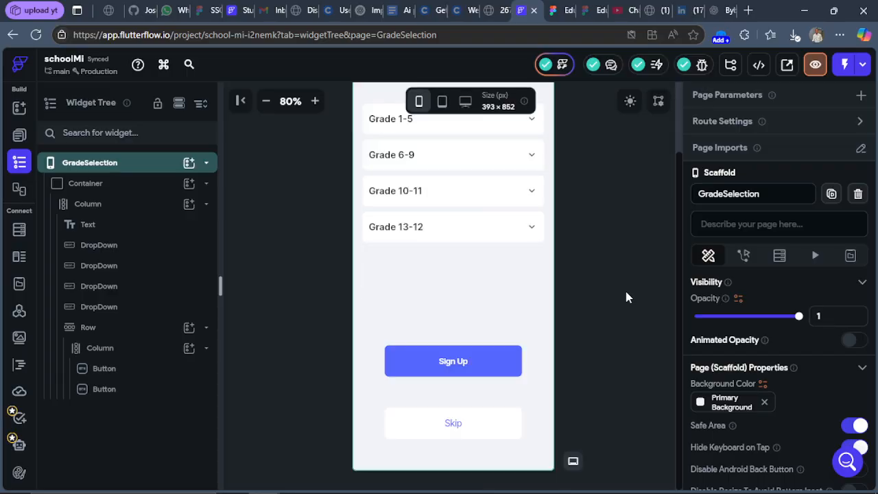
{"action": "scroll", "coordinate": [626, 297], "scroll_direction": "up", "scroll_amount": 1}
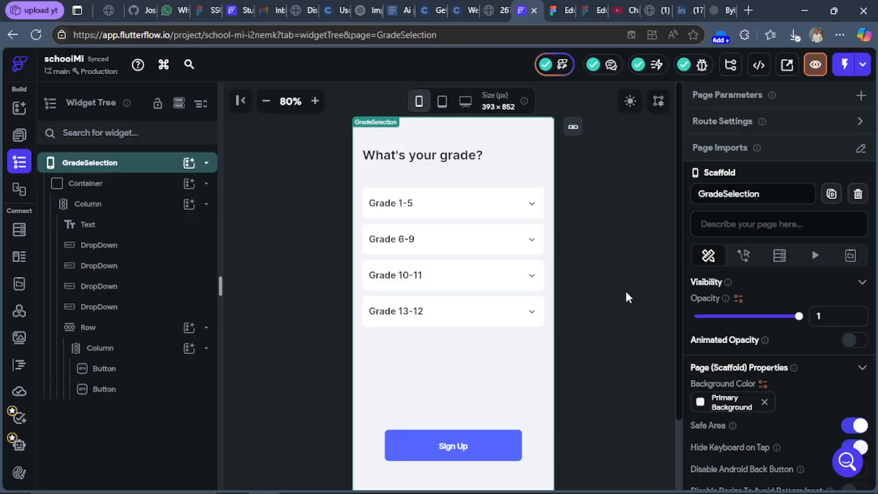
{"action": "left_click", "coordinate": [266, 101]}
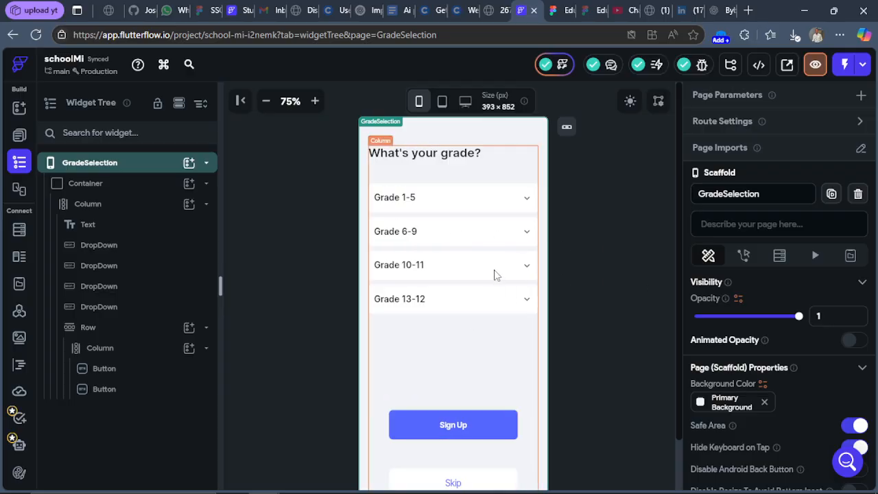
{"action": "scroll", "coordinate": [599, 331], "scroll_direction": "down", "scroll_amount": 1}
{"action": "scroll", "coordinate": [598, 331], "scroll_direction": "up", "scroll_amount": 1}
Step: Check Grade Selection Screen 1 Expand in Figma, then duplicate the GradeSelection page in FlutterFlow
{"action": "left_click", "coordinate": [556, 9]}
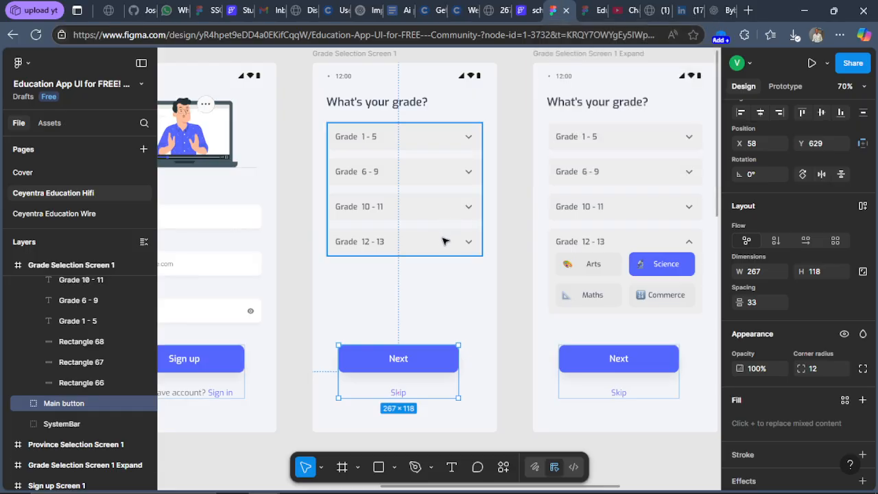
{"action": "scroll", "coordinate": [446, 240], "scroll_direction": "right", "scroll_amount": 5}
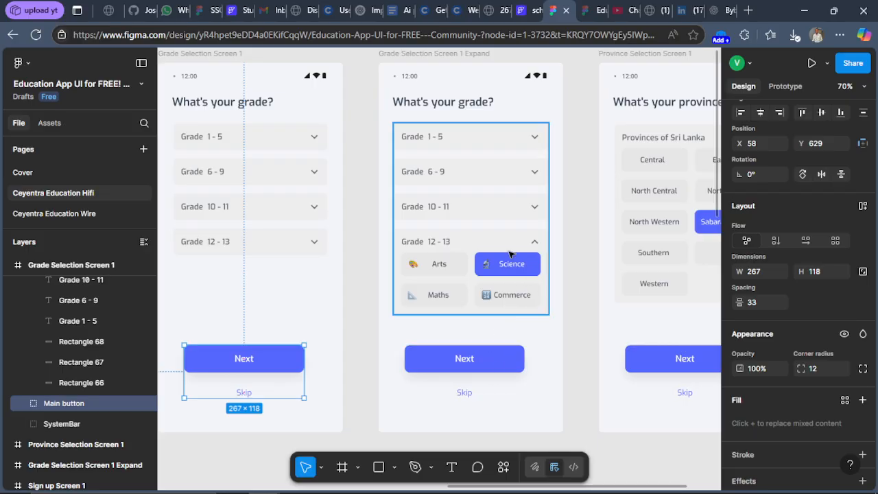
{"action": "left_click", "coordinate": [530, 15]}
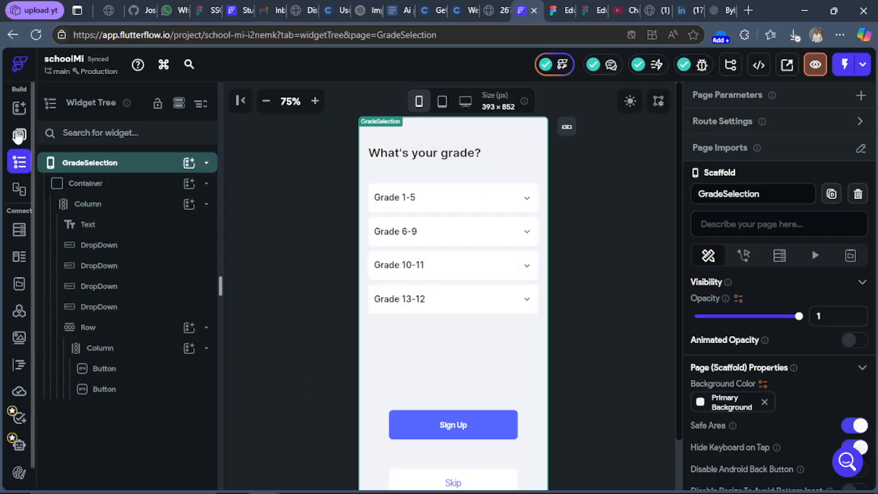
{"action": "left_click", "coordinate": [18, 135]}
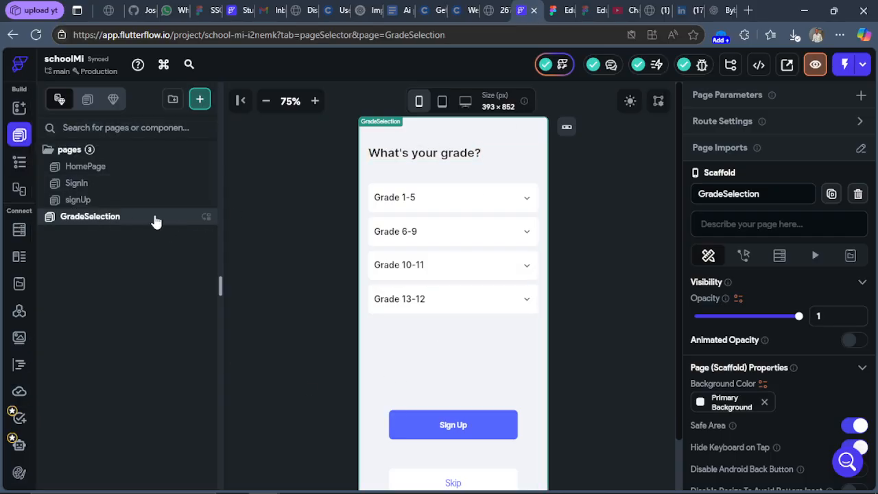
{"action": "right_click", "coordinate": [155, 218]}
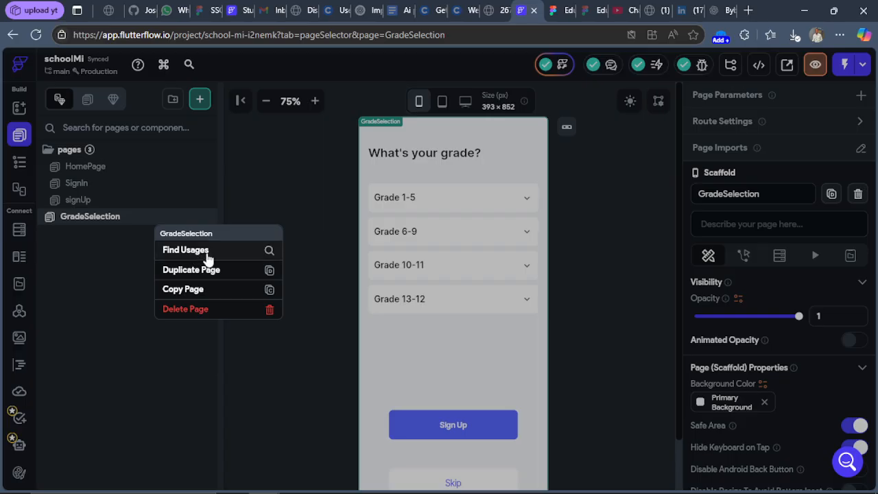
{"action": "left_click", "coordinate": [178, 271]}
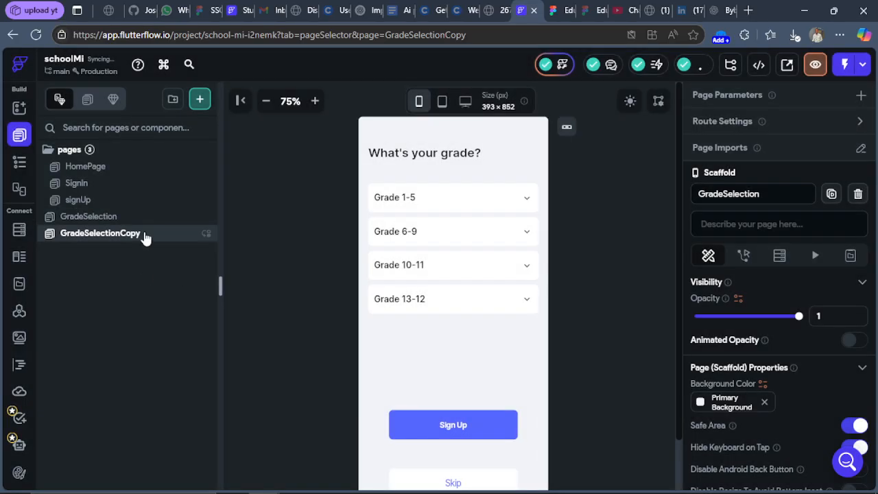
{"action": "left_click", "coordinate": [552, 10]}
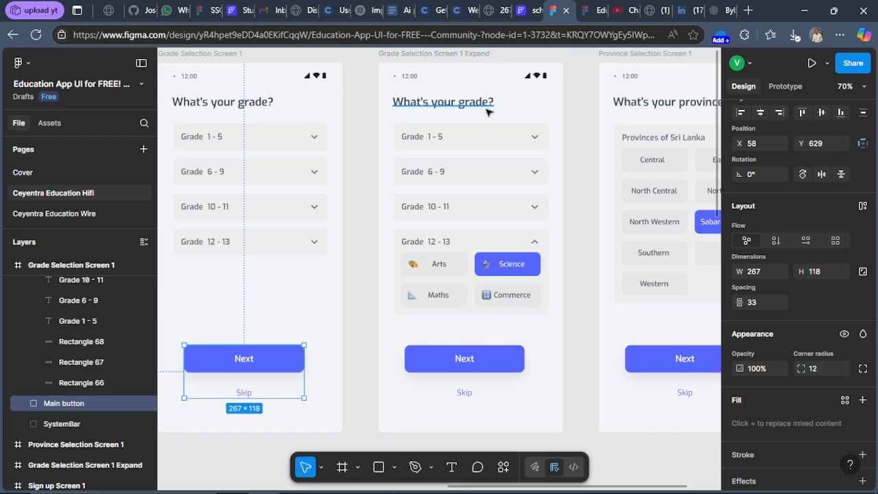
{"action": "left_click", "coordinate": [537, 11]}
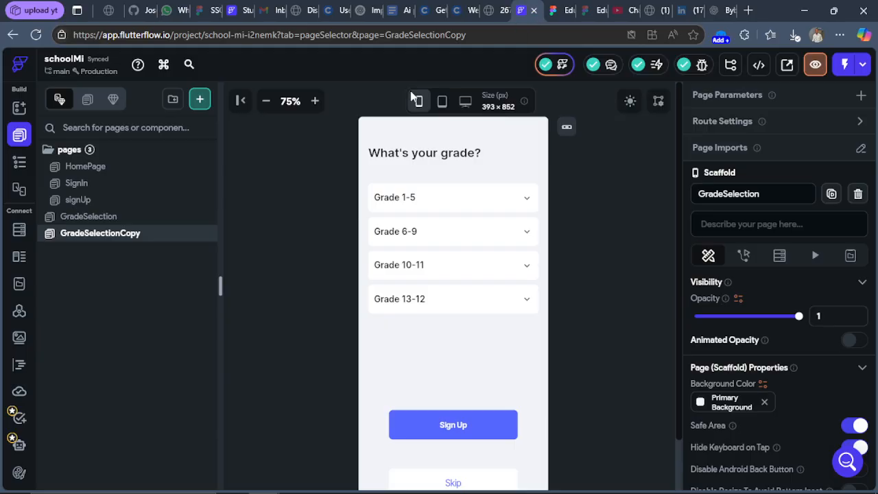
{"action": "double_click", "coordinate": [141, 236]}
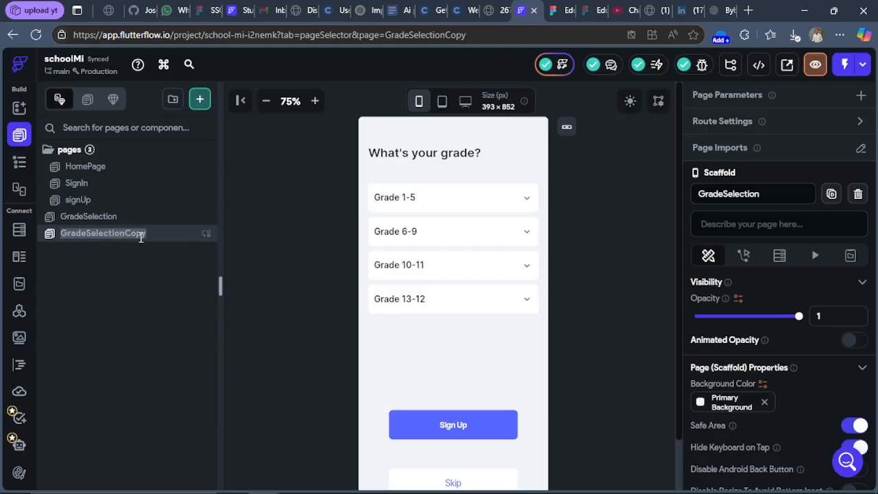
{"action": "key", "text": "Return"}
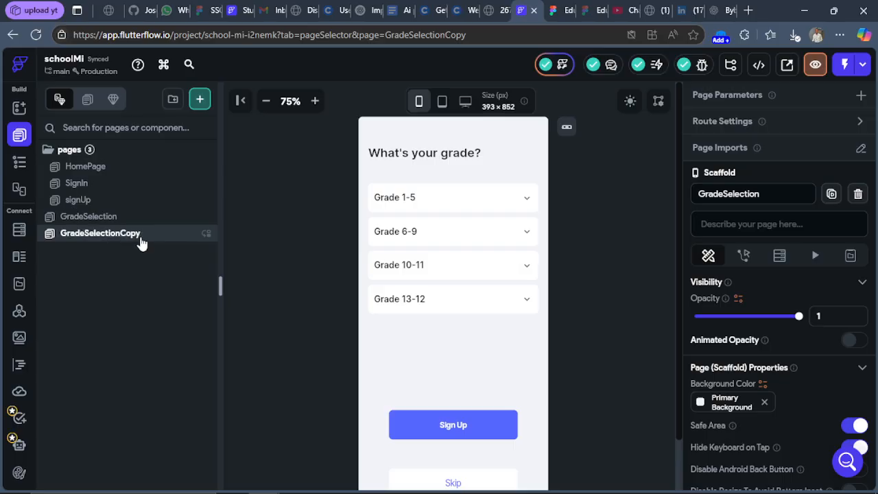
{"action": "double_click", "coordinate": [141, 240]}
{"action": "key", "text": "Return"}
{"action": "double_click", "coordinate": [131, 234]}
{"action": "key", "text": "Return"}
{"action": "left_click_drag", "start_coordinate": [147, 238], "coordinate": [139, 238]}
{"action": "double_click", "coordinate": [139, 236]}
{"action": "key", "text": "Return"}
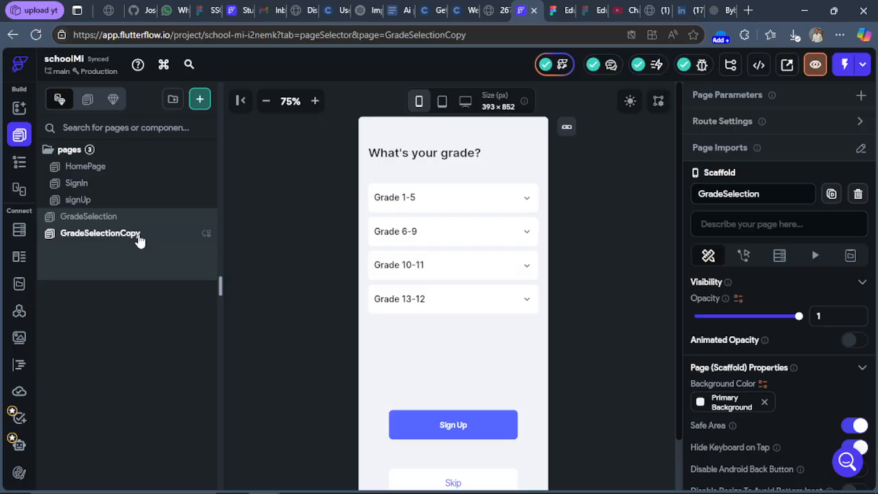
Step: Rename the duplicated GradeSelectionCopy page as GradeSelectionExpan
{"action": "double_click", "coordinate": [139, 234]}
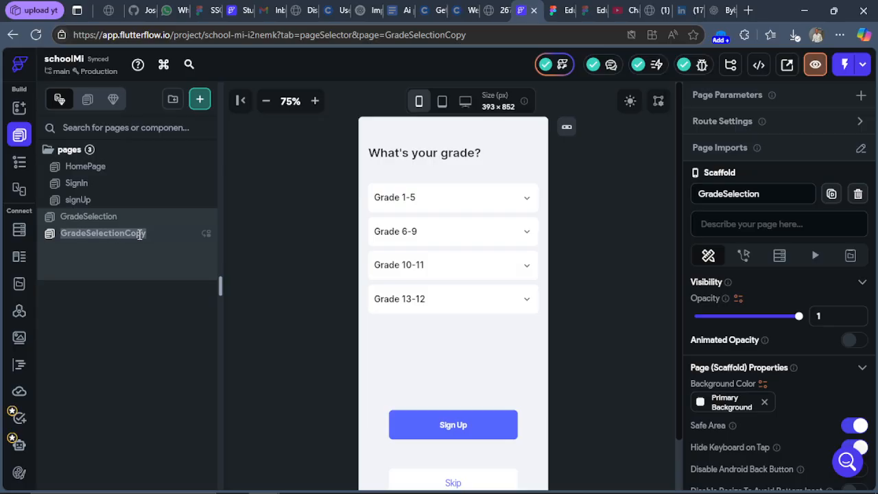
{"action": "type", "text": "f"}
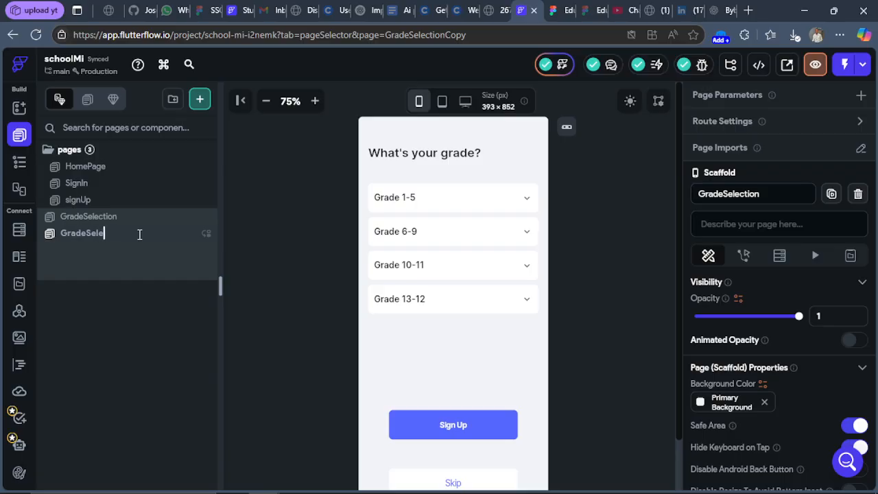
{"action": "type", "text": "n"}
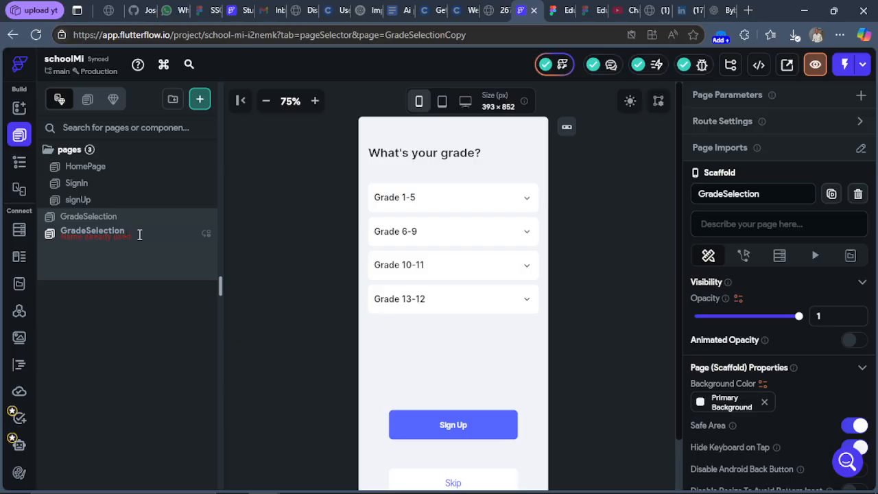
{"action": "type", "text": "Expan"}
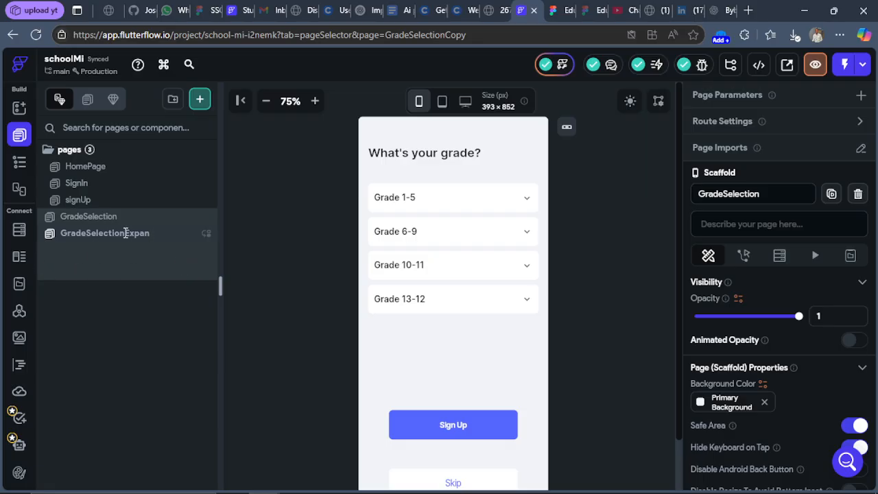
{"action": "key", "text": "Return"}
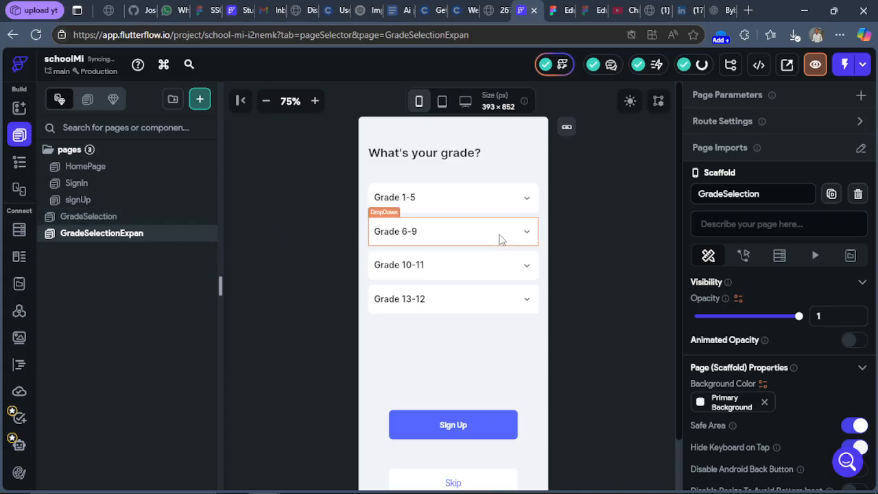
Step: Switch to Figma and inspect the size of the Arts option in Grade Selection Screen 1 Expand
{"action": "left_click", "coordinate": [554, 10]}
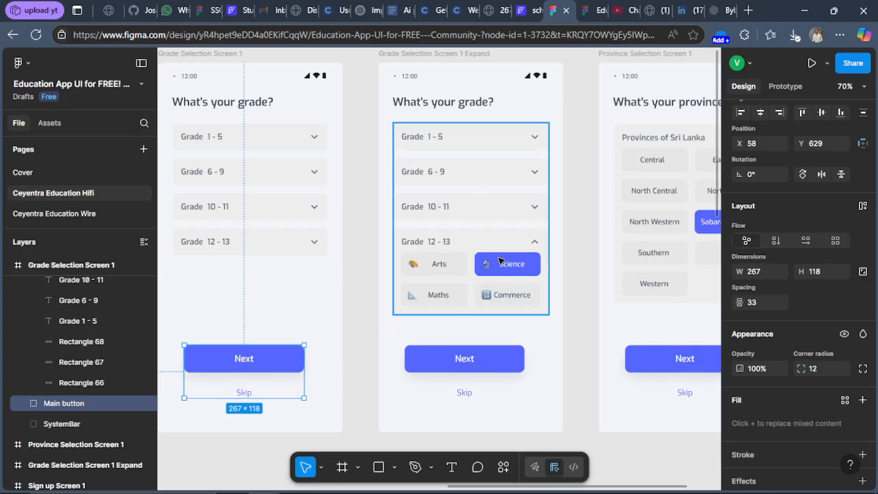
{"action": "left_click", "coordinate": [524, 11]}
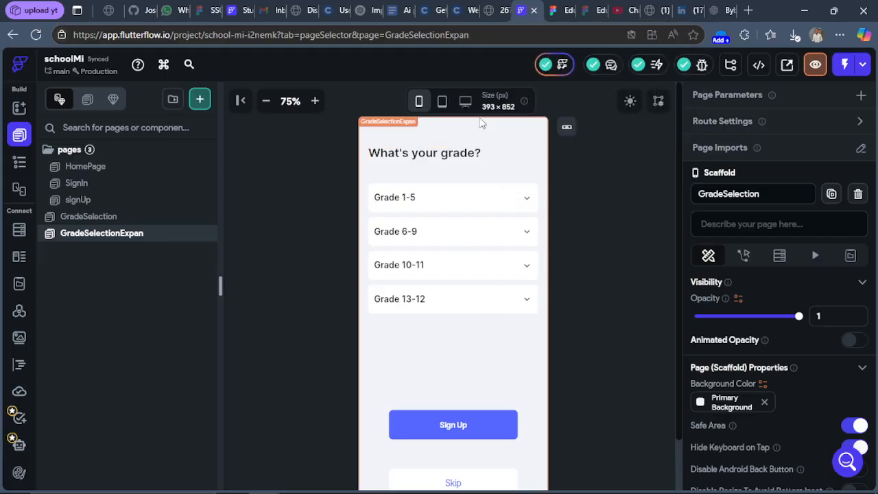
{"action": "left_click", "coordinate": [556, 11]}
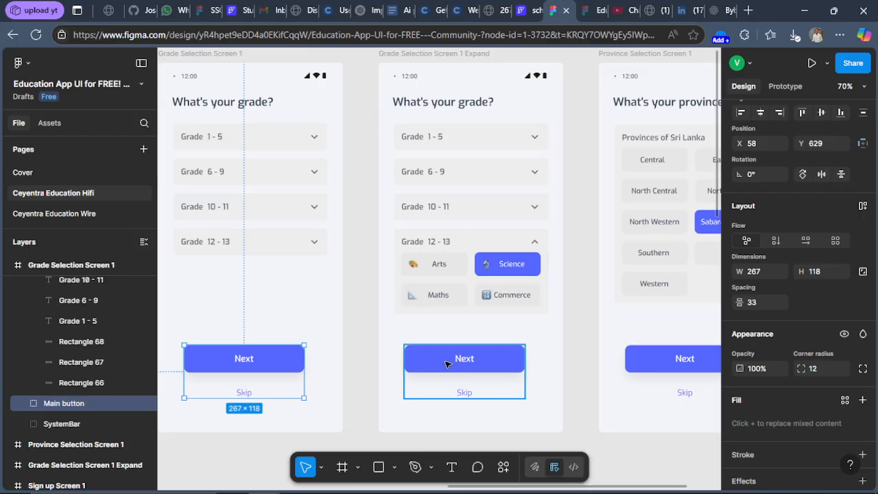
{"action": "scroll", "coordinate": [489, 325], "scroll_direction": "up", "scroll_amount": 5}
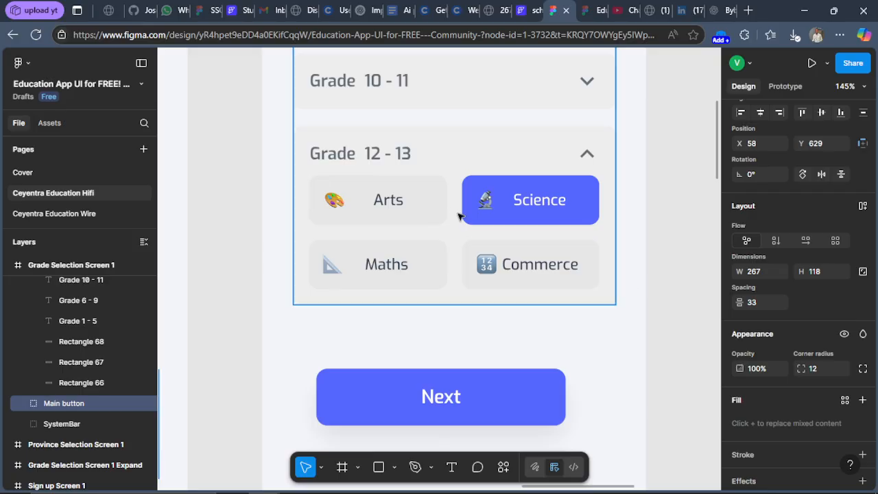
{"action": "left_click", "coordinate": [413, 202]}
{"action": "left_click", "coordinate": [413, 203]}
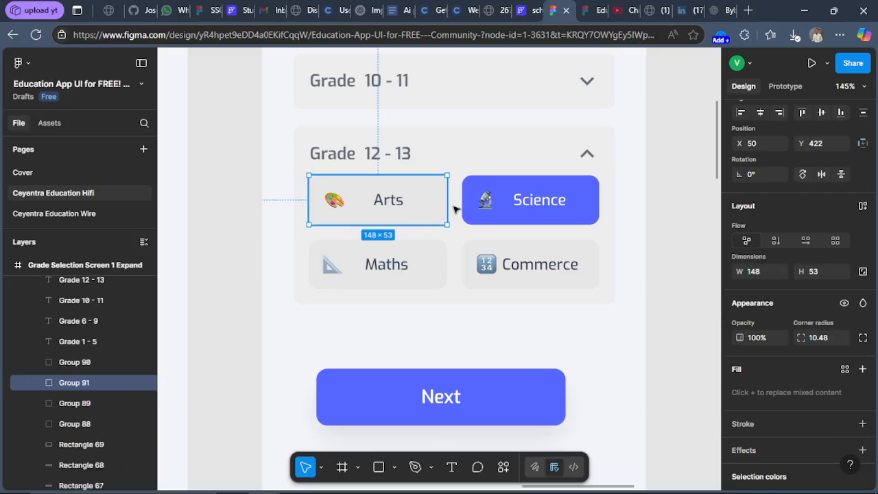
Step: Return to FlutterFlow and add a new Row to the GradeSelectionExpan page's main Column, below the existing button Row
{"action": "left_click", "coordinate": [521, 11]}
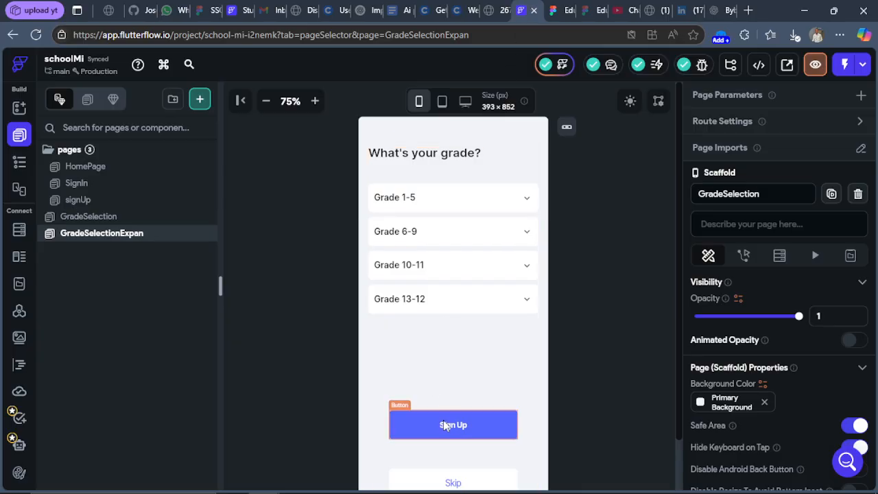
{"action": "left_click", "coordinate": [315, 101]}
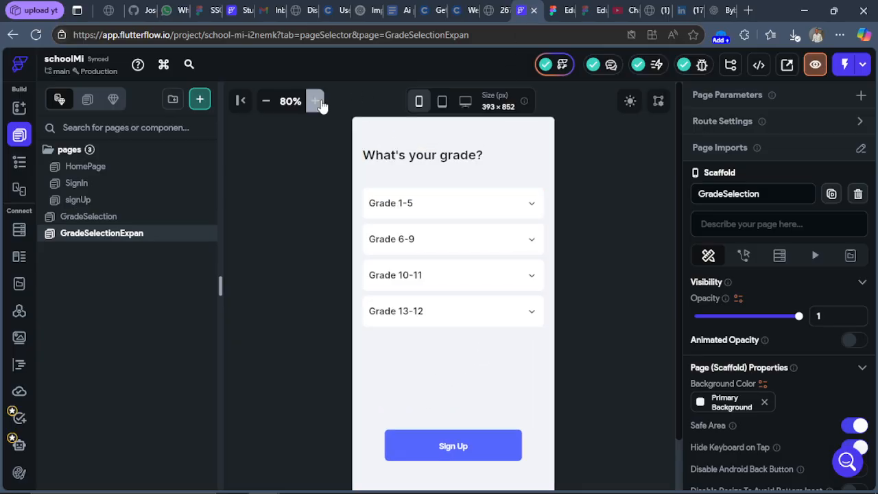
{"action": "left_click", "coordinate": [316, 101]}
{"action": "scroll", "coordinate": [457, 254], "scroll_direction": "down", "scroll_amount": 3}
{"action": "left_click", "coordinate": [461, 266]}
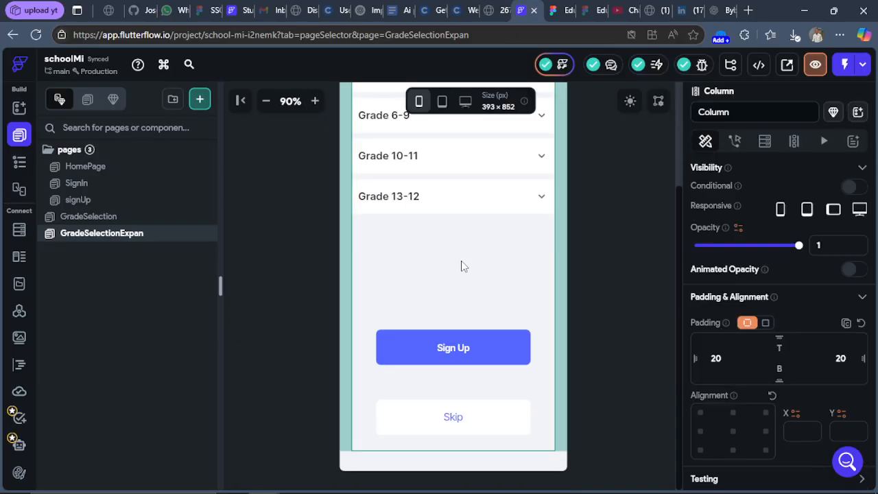
{"action": "left_click", "coordinate": [19, 160]}
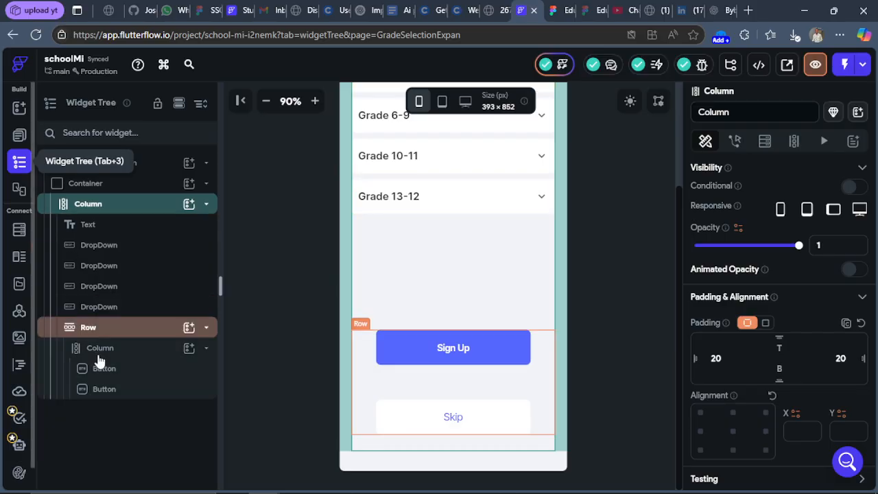
{"action": "left_click", "coordinate": [206, 328]}
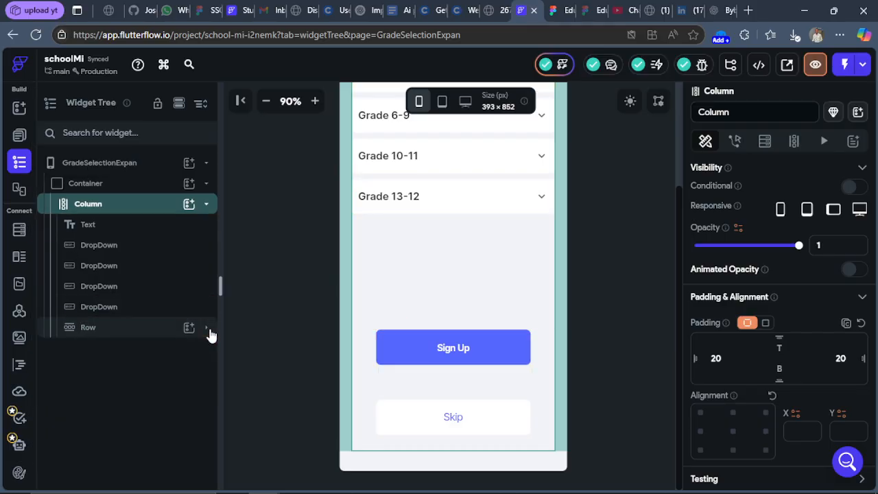
{"action": "left_click", "coordinate": [189, 206]}
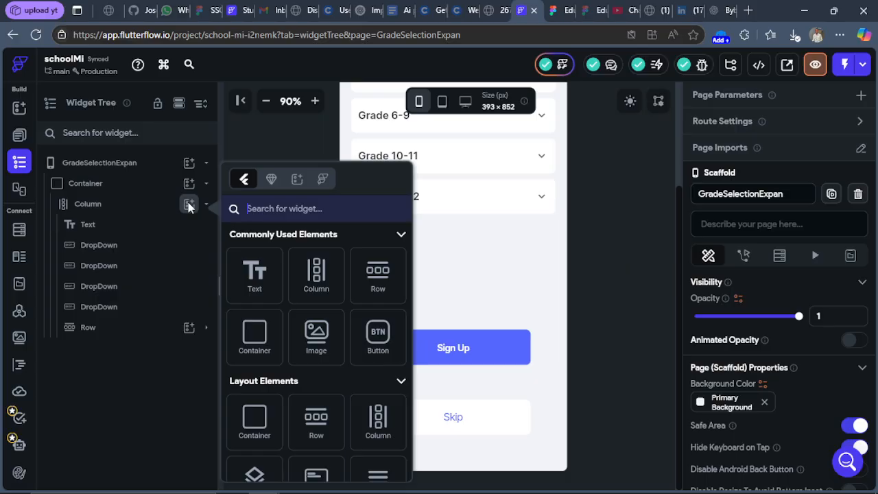
{"action": "left_click", "coordinate": [383, 287]}
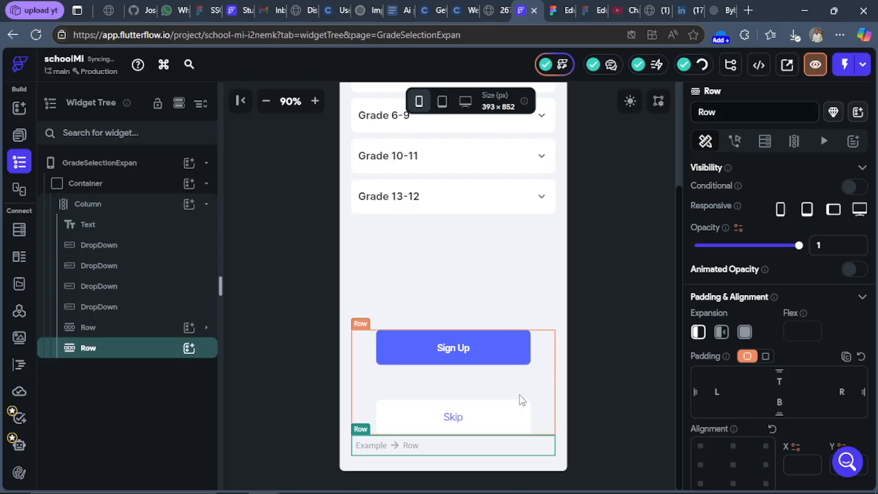
Step: Copy the Sign Up button and paste it into the new empty Row
{"action": "left_click", "coordinate": [482, 350]}
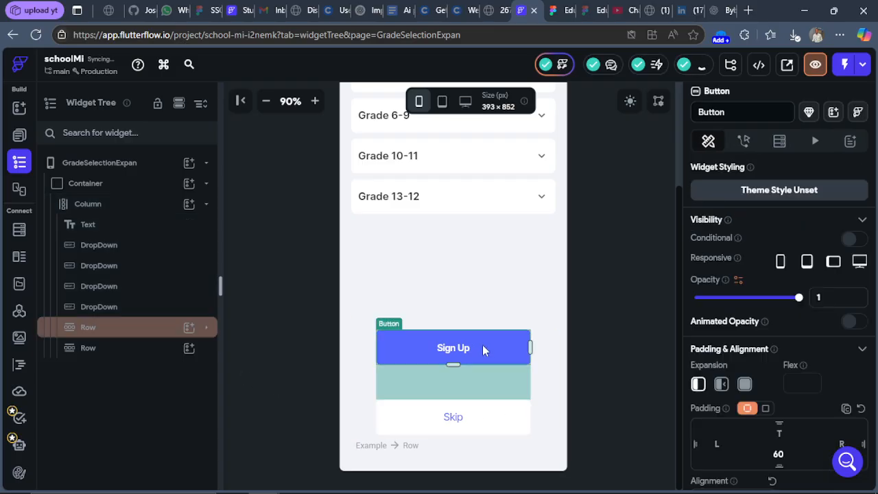
{"action": "right_click", "coordinate": [483, 348]}
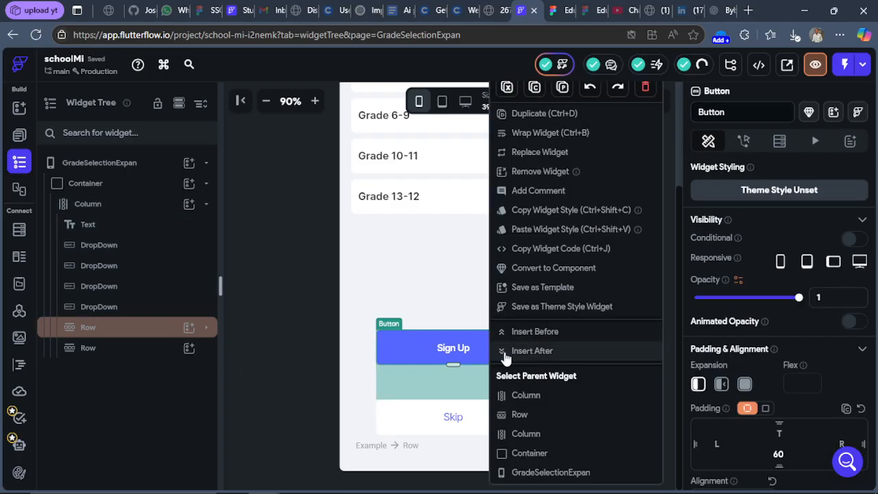
{"action": "left_click", "coordinate": [535, 88]}
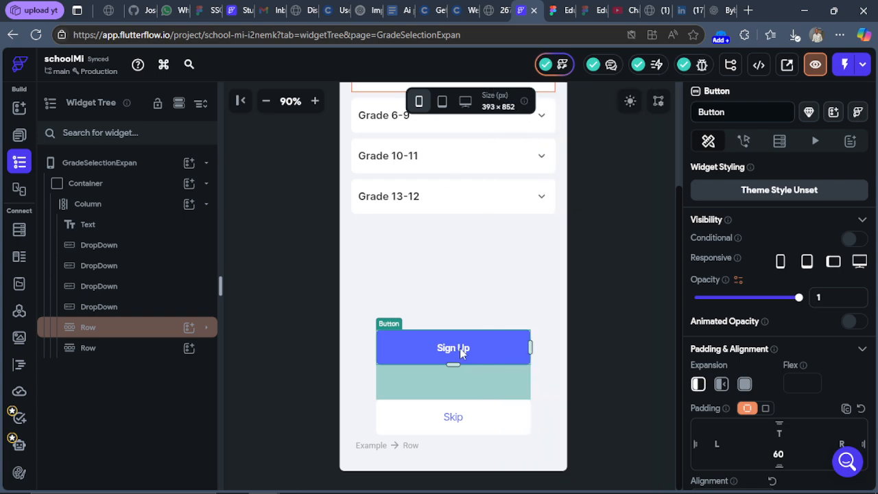
{"action": "left_click", "coordinate": [439, 451]}
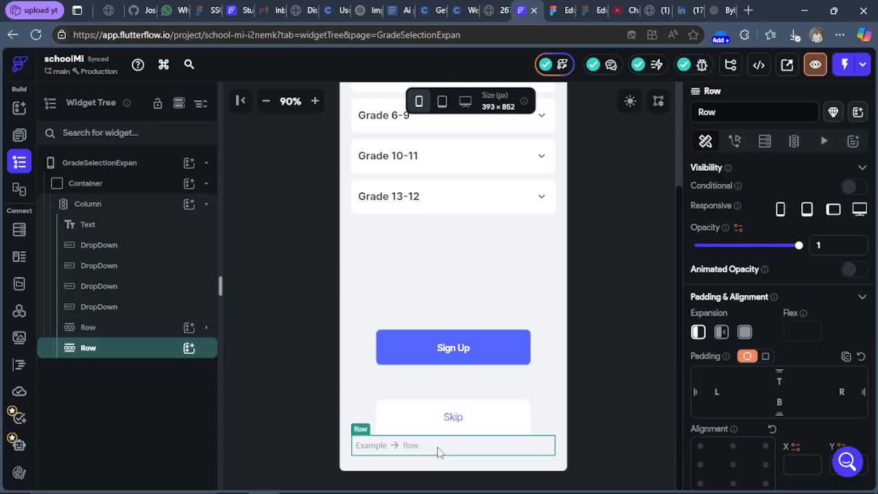
{"action": "key", "text": "ctrl+v"}
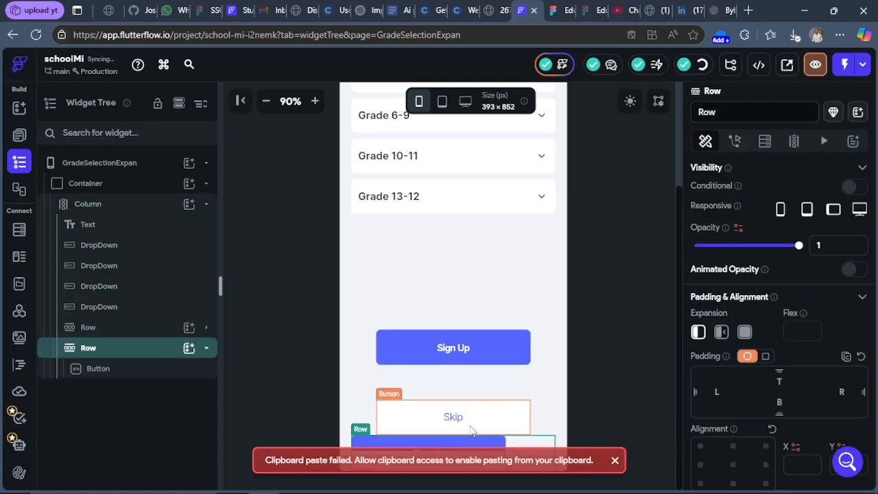
Step: Check the Arts option's size in Figma again, then set the pasted button's width to 148 px and height to 53 px in FlutterFlow
{"action": "left_click", "coordinate": [462, 444]}
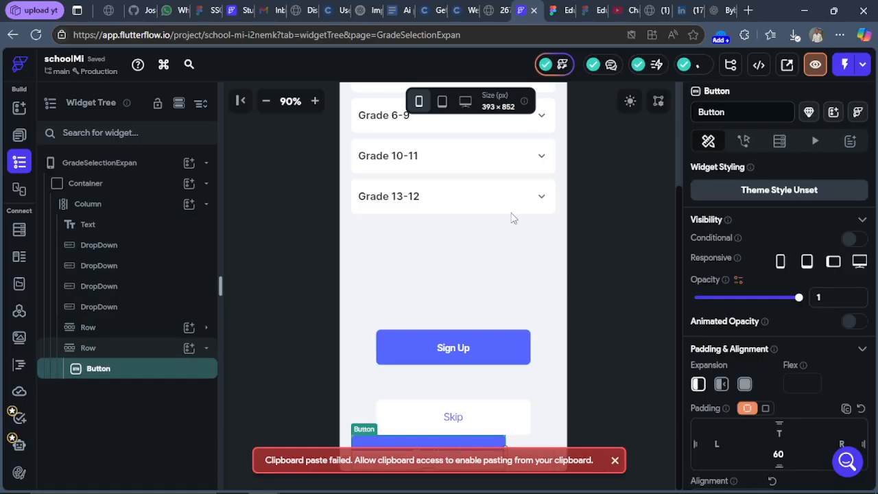
{"action": "left_click", "coordinate": [566, 7]}
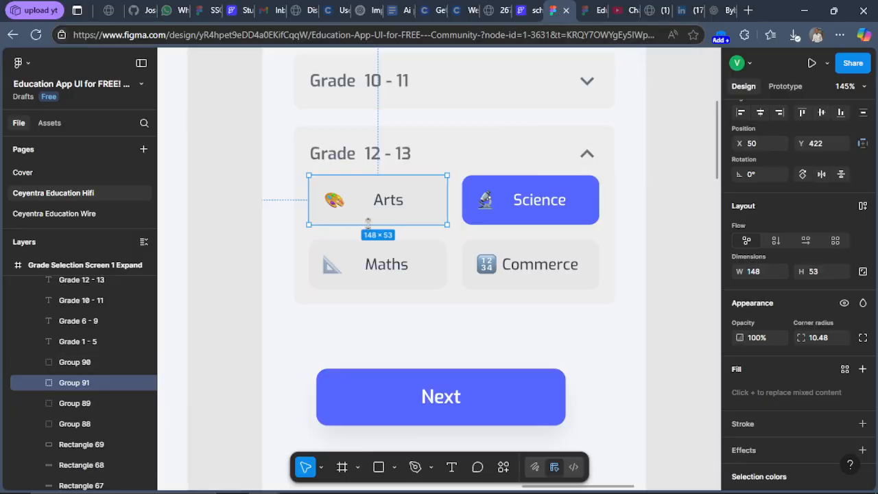
{"action": "left_click", "coordinate": [527, 11]}
{"action": "scroll", "coordinate": [762, 265], "scroll_direction": "down", "scroll_amount": 10}
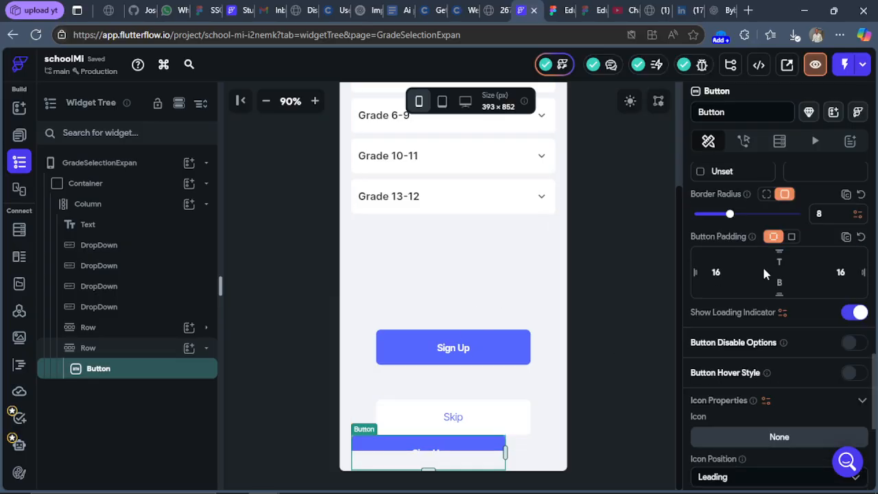
{"action": "scroll", "coordinate": [751, 286], "scroll_direction": "down", "scroll_amount": 3}
{"action": "scroll", "coordinate": [760, 342], "scroll_direction": "down", "scroll_amount": 4}
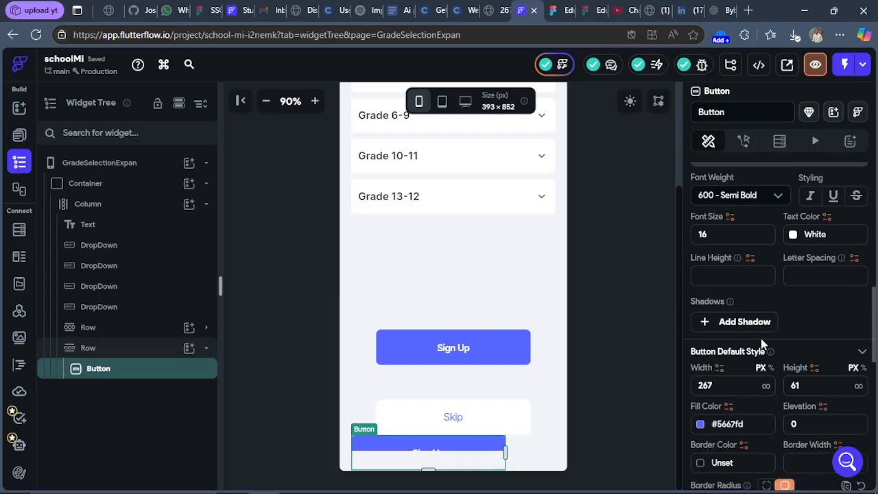
{"action": "left_click", "coordinate": [733, 386]}
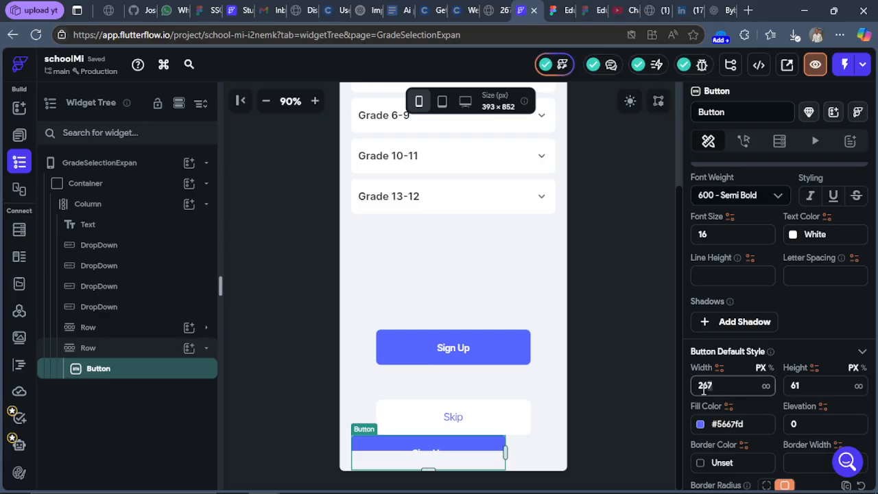
{"action": "left_click_drag", "start_coordinate": [733, 386], "coordinate": [693, 389]}
{"action": "type", "text": "14"}
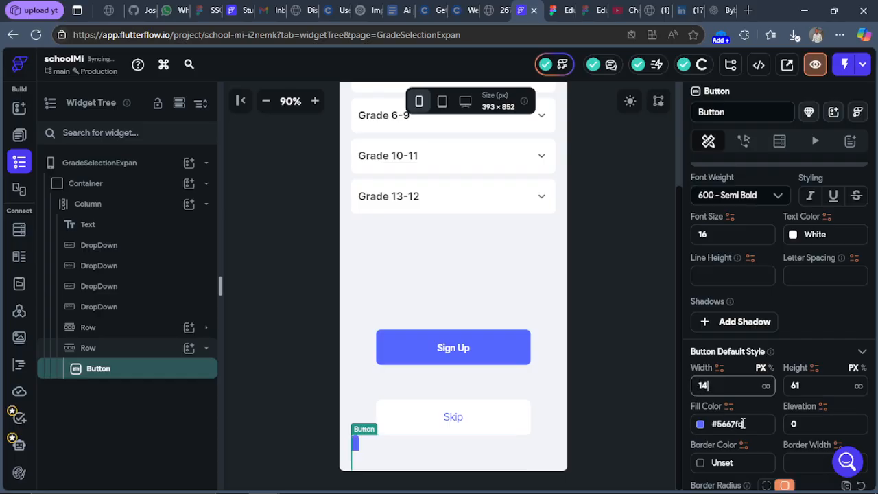
{"action": "type", "text": "8"}
{"action": "left_click_drag", "start_coordinate": [800, 385], "coordinate": [790, 385]}
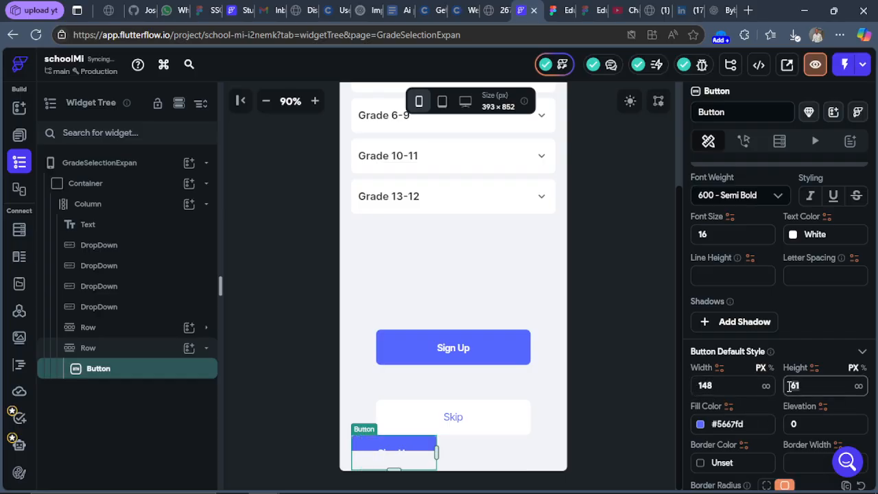
{"action": "type", "text": "53"}
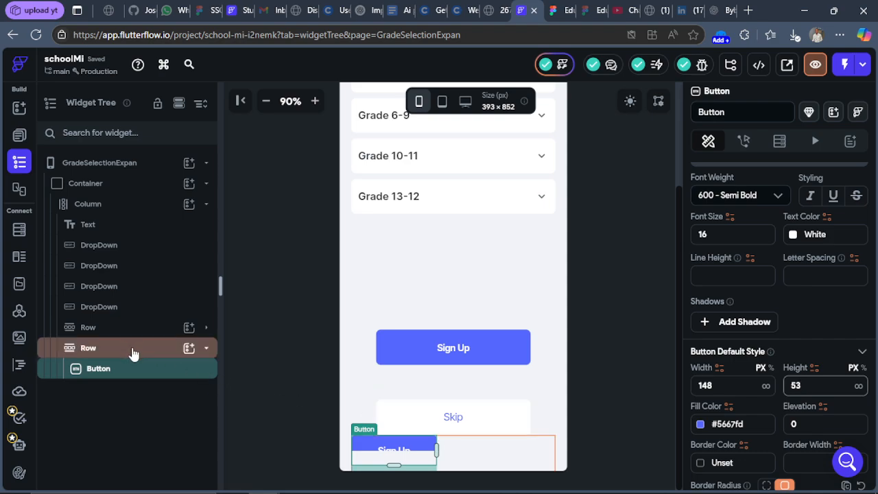
Step: Collapse the new Row and reorder the Column so it sits above the Row holding the Sign Up and Skip buttons
{"action": "left_click", "coordinate": [207, 350]}
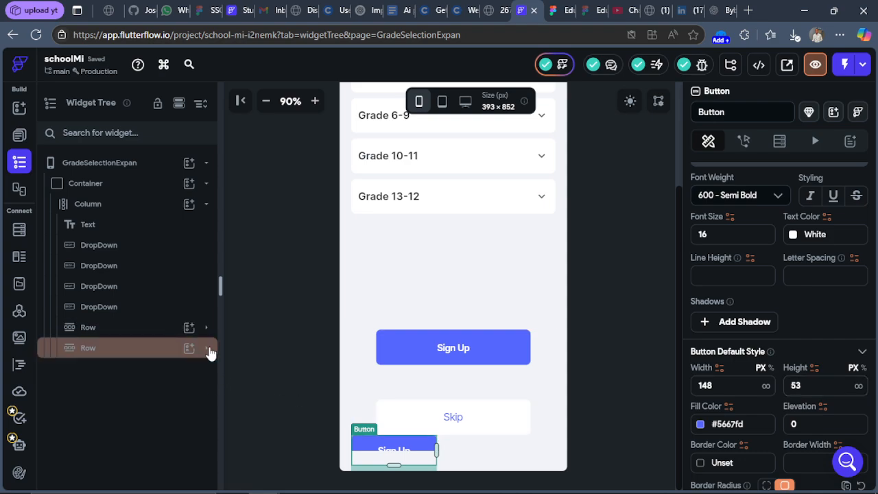
{"action": "mouse_move", "coordinate": [137, 347]}
{"action": "left_mouse_down"}
{"action": "mouse_move", "coordinate": [142, 325]}
{"action": "mouse_move", "coordinate": [137, 357]}
{"action": "mouse_move", "coordinate": [144, 345]}
{"action": "left_mouse_up"}
{"action": "left_click", "coordinate": [150, 328]}
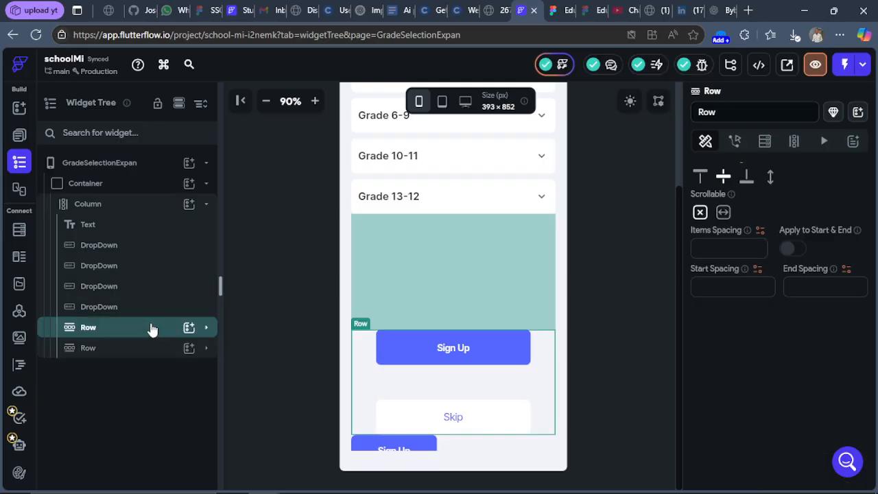
{"action": "left_click_drag", "start_coordinate": [151, 331], "coordinate": [147, 359]}
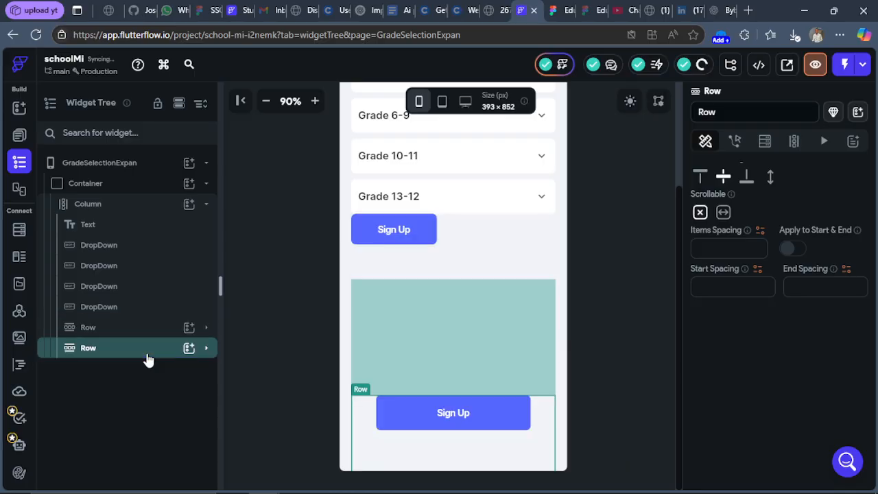
{"action": "left_click", "coordinate": [452, 230]}
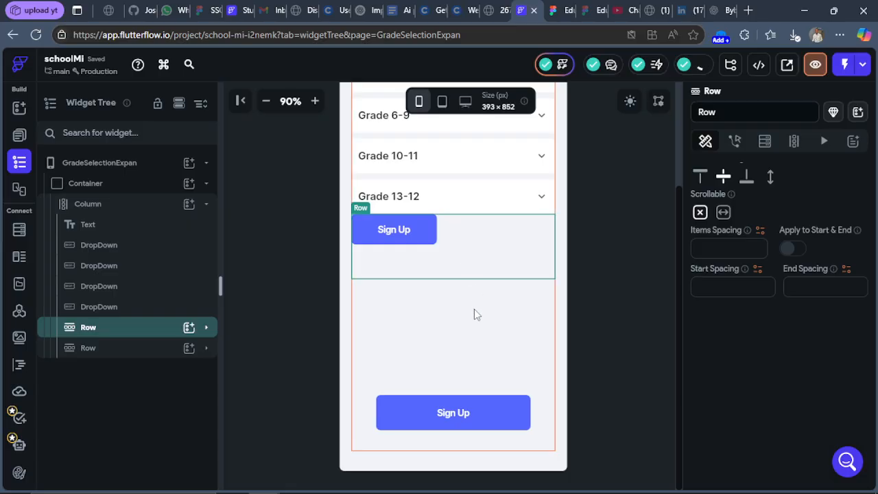
Step: Set the top padding of the Row holding the large Sign Up and Skip buttons to 80
{"action": "left_click", "coordinate": [108, 349]}
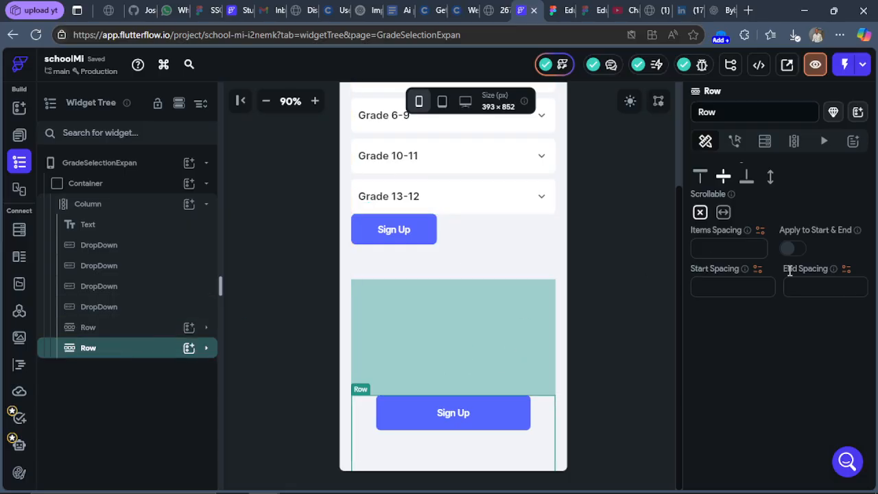
{"action": "scroll", "coordinate": [867, 310], "scroll_direction": "down", "scroll_amount": 3}
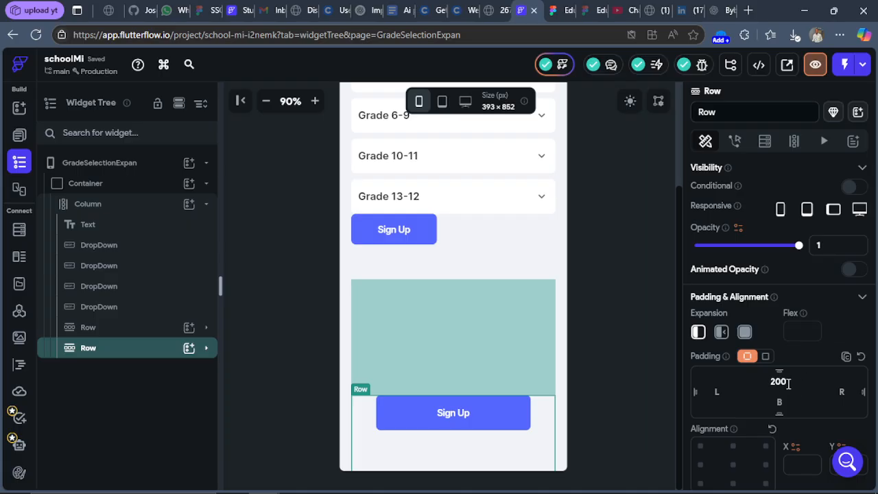
{"action": "left_click_drag", "start_coordinate": [788, 383], "coordinate": [766, 383]}
{"action": "type", "text": "800"}
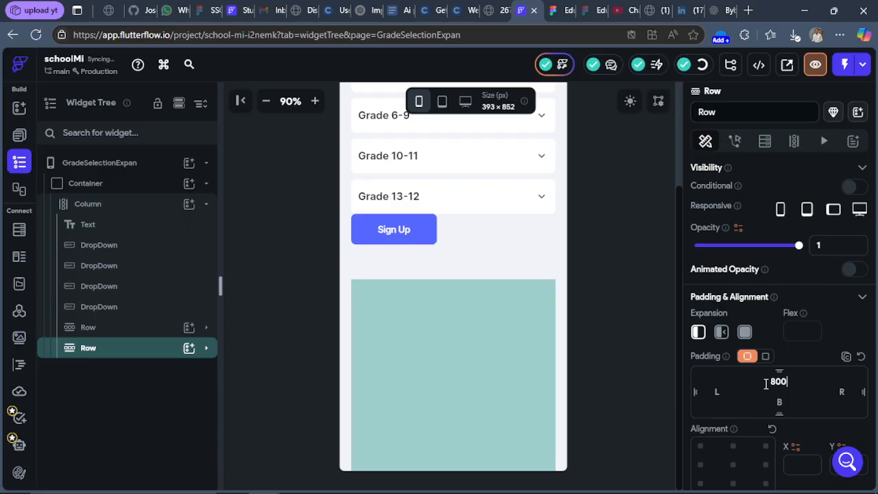
{"action": "key", "text": "BackSpace"}
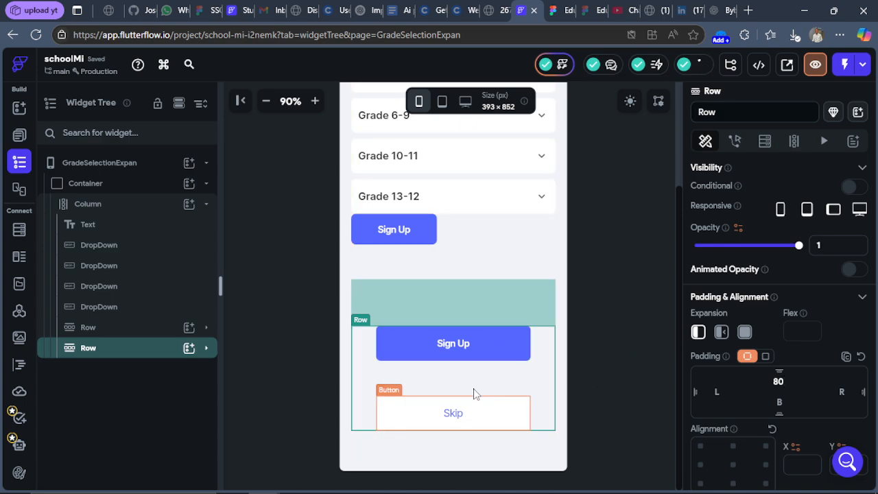
Step: Set the large Sign Up button's bottom padding to 30 to tighten the gap above Skip
{"action": "left_click", "coordinate": [490, 345]}
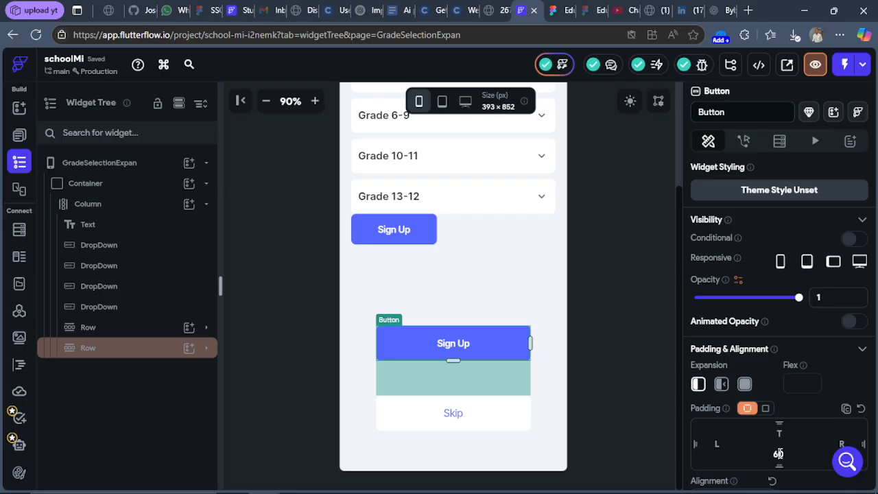
{"action": "key", "text": "BackSpace"}
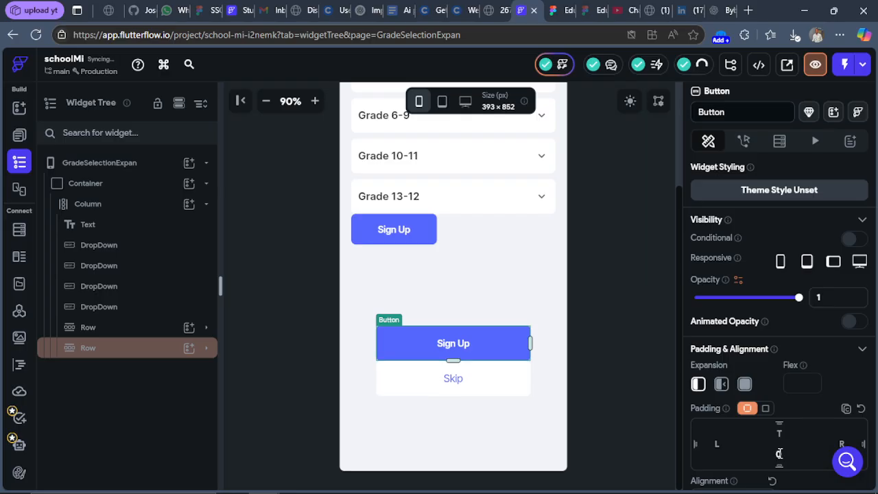
{"action": "type", "text": "30"}
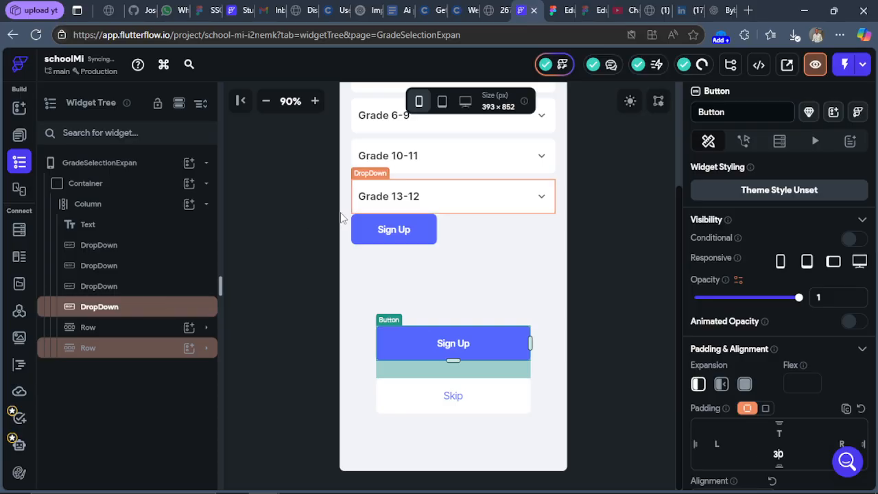
{"action": "left_click", "coordinate": [484, 261]}
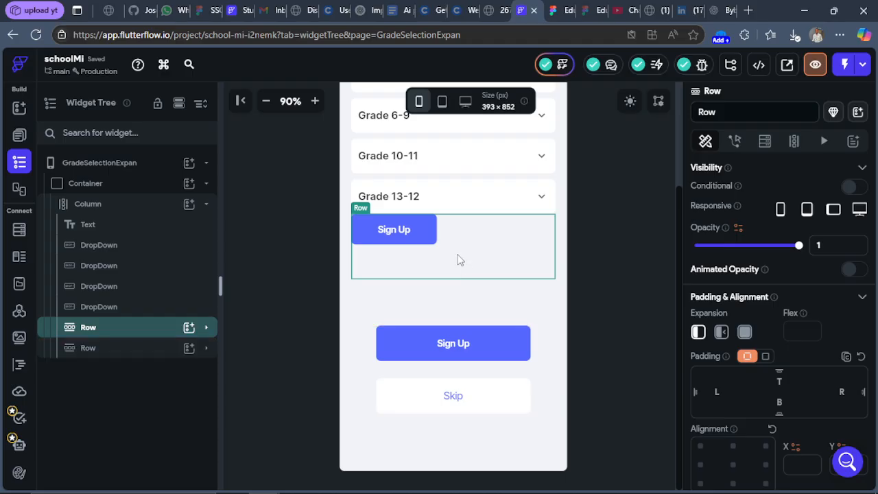
{"action": "left_click", "coordinate": [125, 352]}
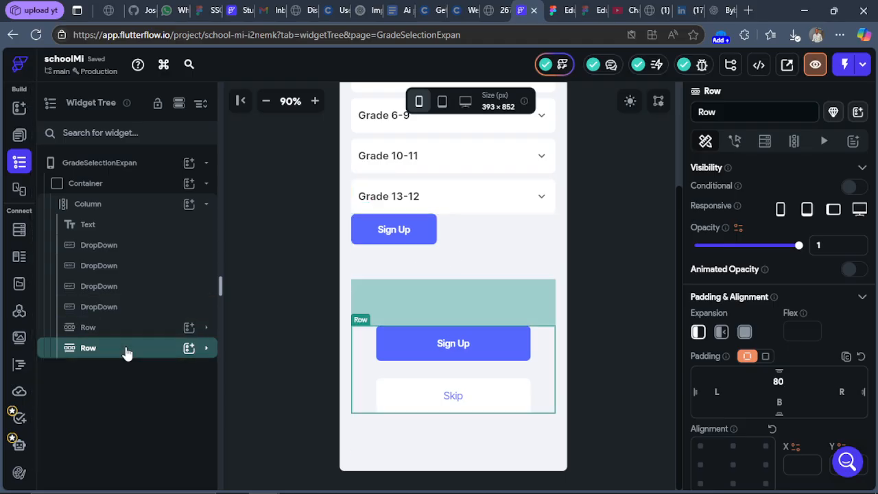
{"action": "left_click", "coordinate": [467, 251]}
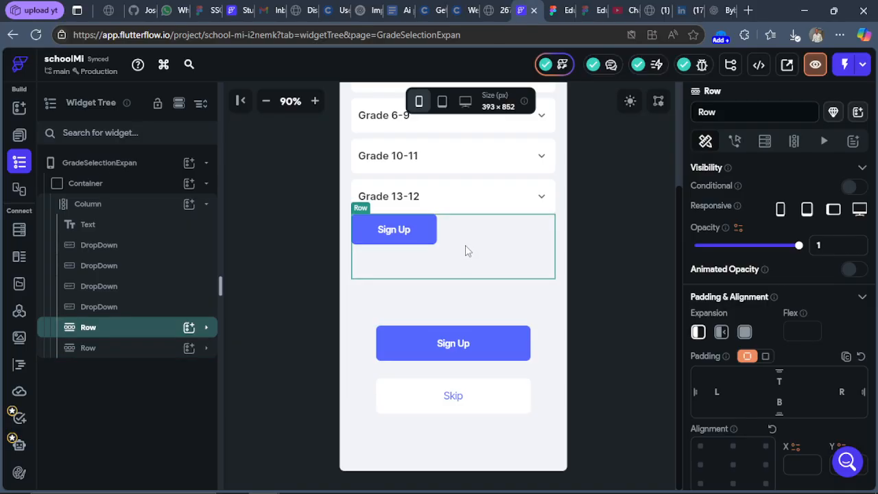
Step: Clear the bottom padding of the small Sign Up button under the Grade 13-12 dropdown
{"action": "left_click", "coordinate": [410, 241]}
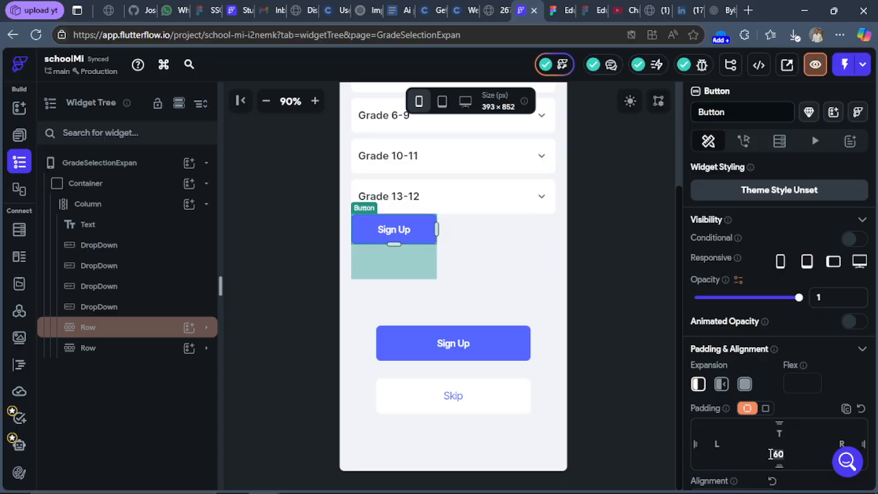
{"action": "key", "text": "BackSpace"}
{"action": "key", "text": "BackSpace"}
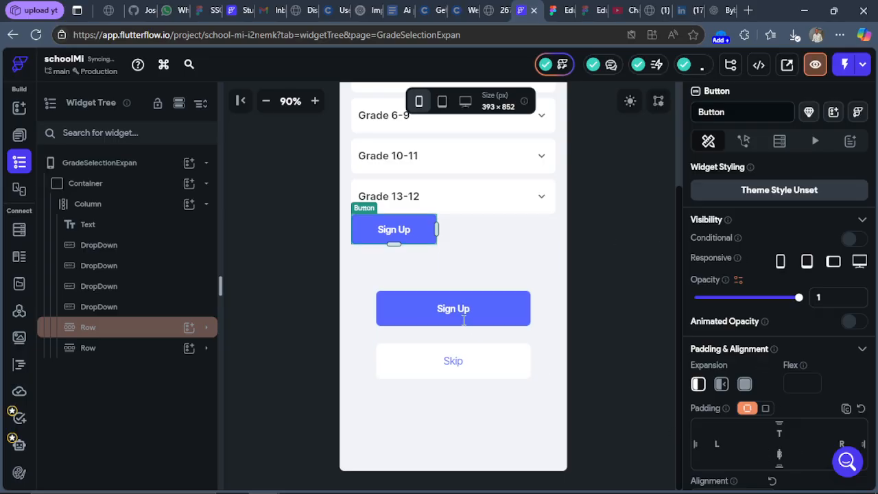
Step: Duplicate the small Sign Up button so two sit side by side in its Row
{"action": "right_click", "coordinate": [415, 233]}
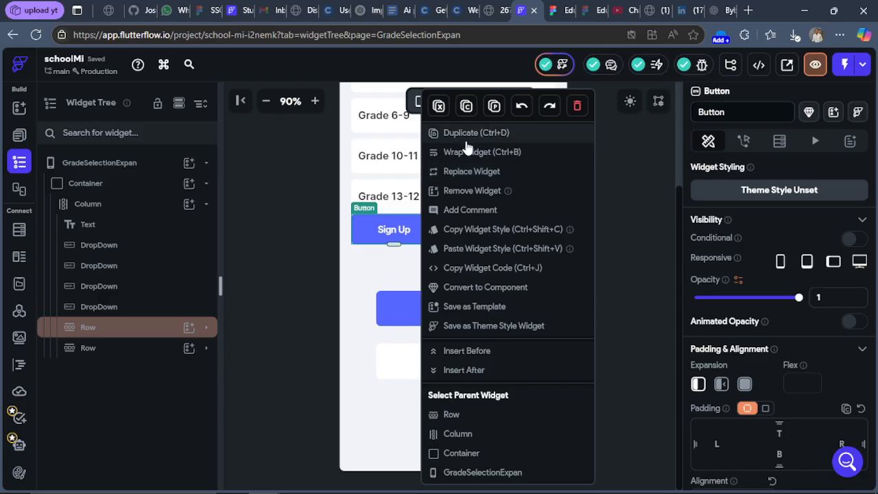
{"action": "key", "text": "Escape"}
{"action": "key", "text": "ctrl+v"}
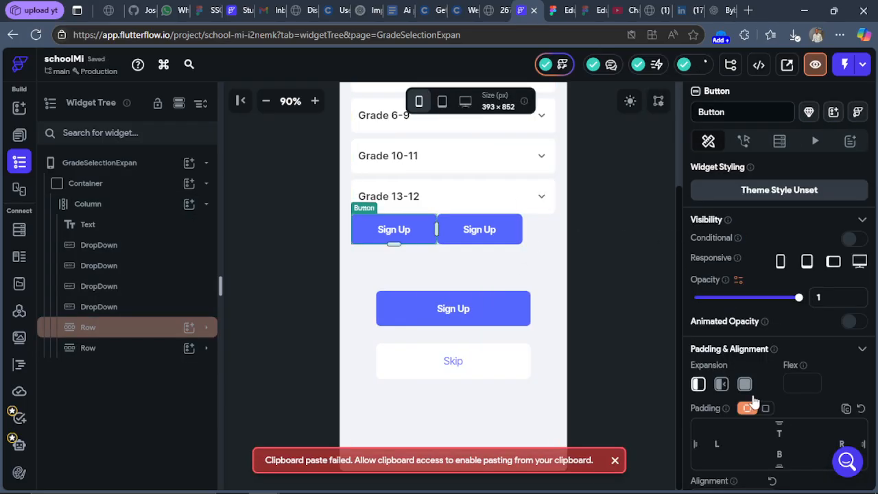
{"action": "scroll", "coordinate": [746, 388], "scroll_direction": "down", "scroll_amount": 5}
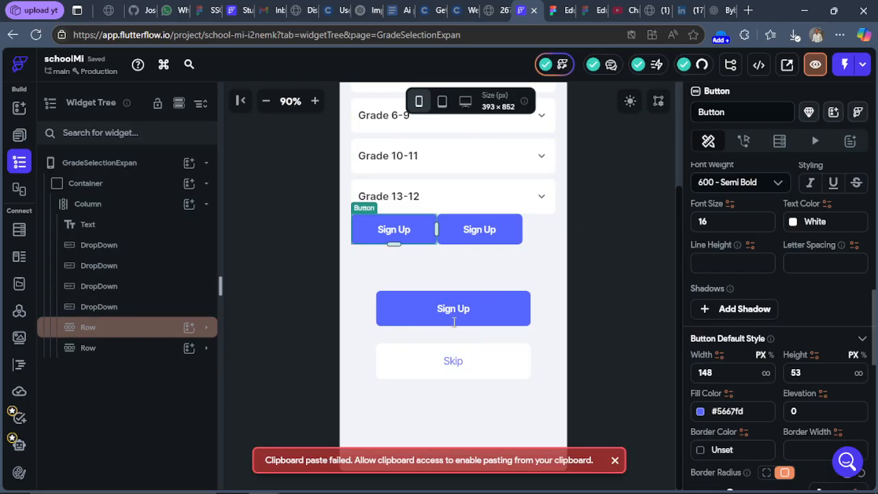
Step: Set the main axis alignment of the Row with the two small buttons to Space Between
{"action": "left_click", "coordinate": [120, 335]}
{"action": "scroll", "coordinate": [776, 309], "scroll_direction": "down", "scroll_amount": 3}
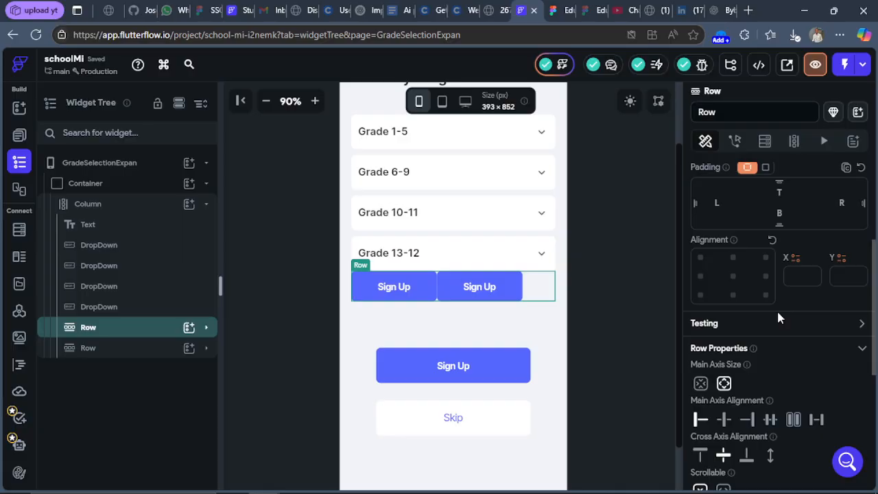
{"action": "scroll", "coordinate": [742, 427], "scroll_direction": "down", "scroll_amount": 2}
{"action": "scroll", "coordinate": [736, 386], "scroll_direction": "up", "scroll_amount": 2}
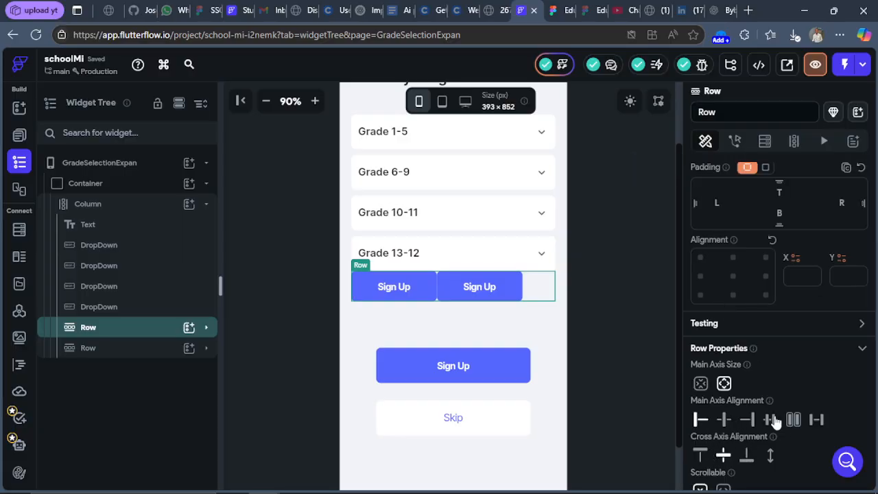
{"action": "left_click", "coordinate": [820, 422]}
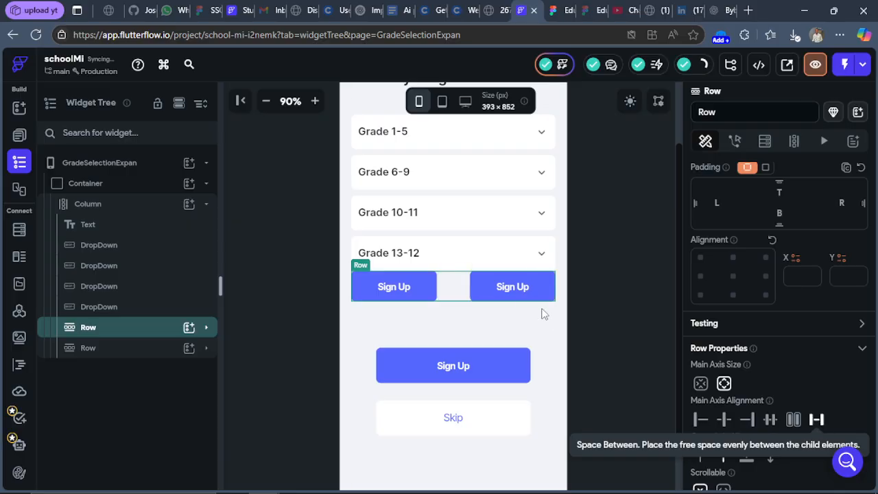
Step: Switch to Figma and copy the Arts option's light grey color code E6E6E6 from its selection colors
{"action": "left_click", "coordinate": [557, 11]}
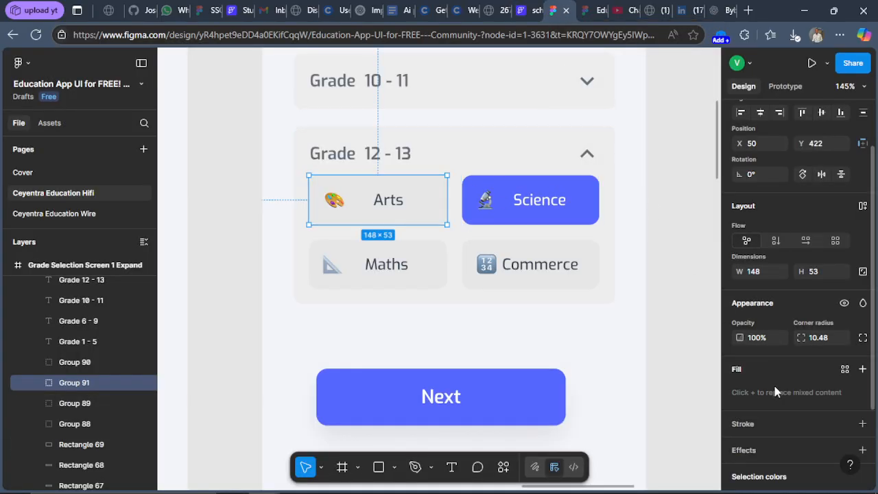
{"action": "scroll", "coordinate": [796, 366], "scroll_direction": "down", "scroll_amount": 3}
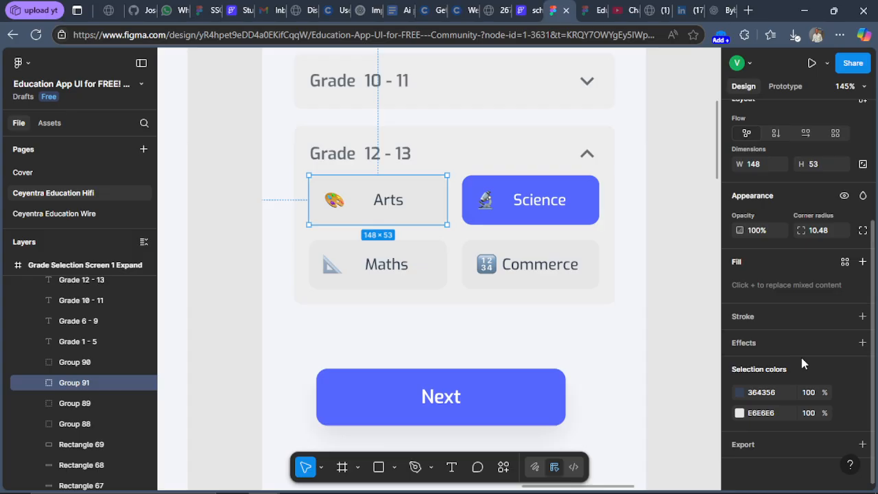
{"action": "left_click", "coordinate": [767, 413]}
{"action": "double_click", "coordinate": [768, 413]}
{"action": "key", "text": "ctrl+c"}
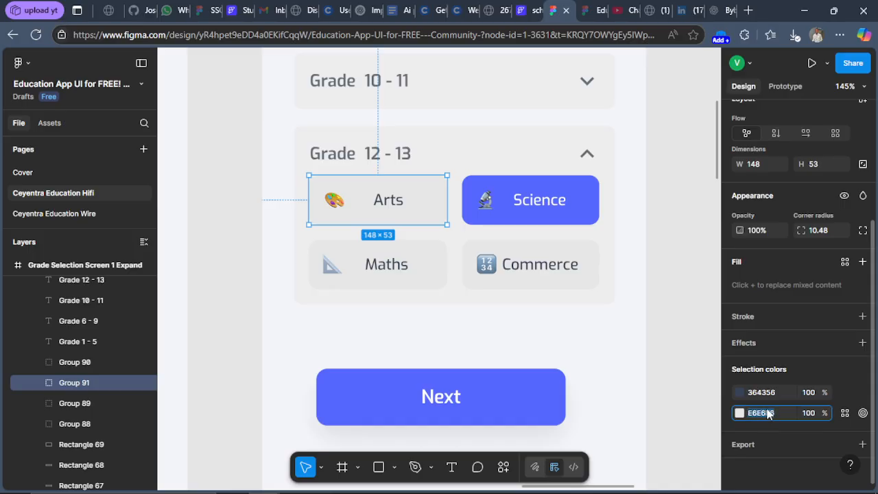
Step: Return to FlutterFlow, select the first small Sign Up button and bring up its default style settings
{"action": "left_click", "coordinate": [537, 10]}
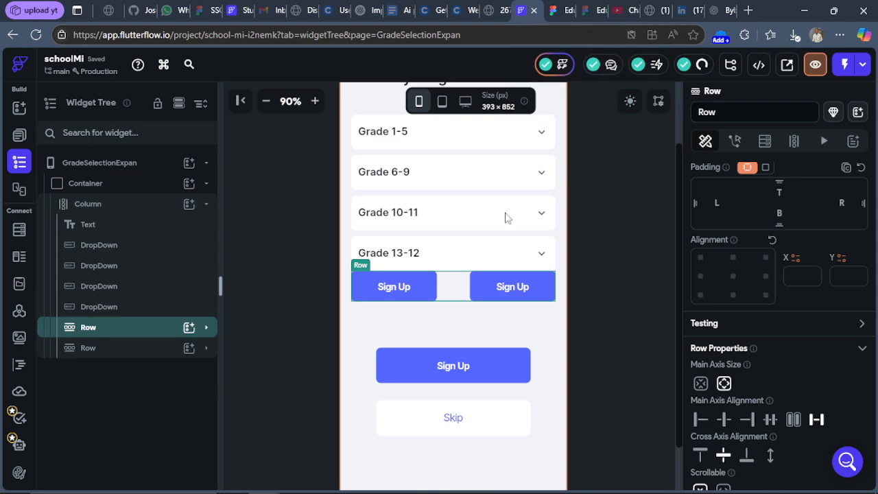
{"action": "left_click", "coordinate": [403, 299]}
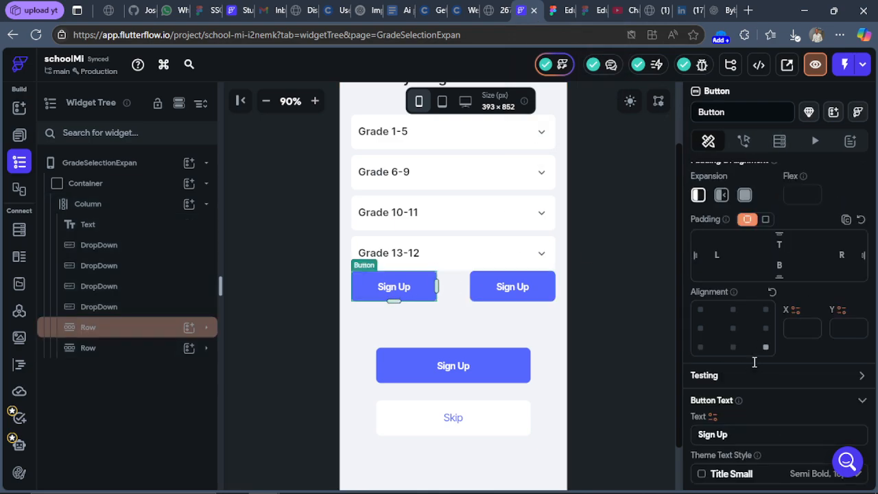
{"action": "scroll", "coordinate": [766, 347], "scroll_direction": "down", "scroll_amount": 5}
{"action": "scroll", "coordinate": [767, 347], "scroll_direction": "down", "scroll_amount": 5}
{"action": "scroll", "coordinate": [762, 353], "scroll_direction": "up", "scroll_amount": 3}
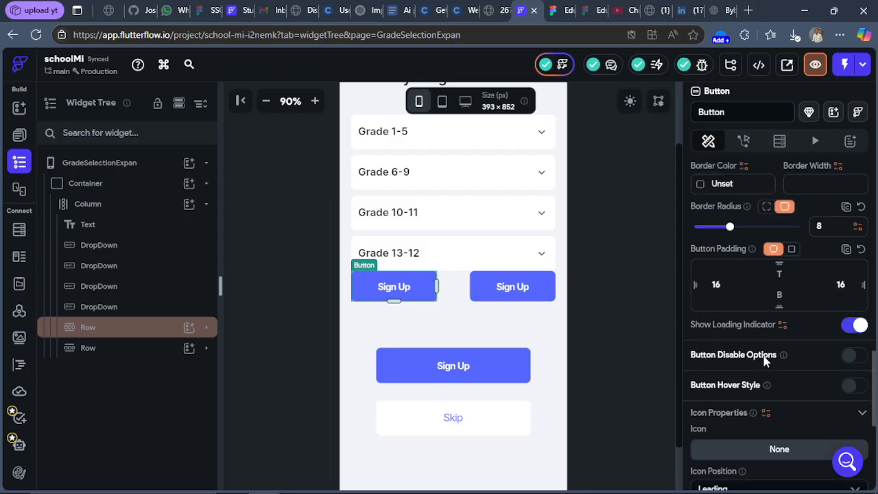
Step: Set the fill color of the first Sign Up button below the Grade 13-12 dropdown to #e6e6e6
{"action": "scroll", "coordinate": [763, 353], "scroll_direction": "up", "scroll_amount": 5}
{"action": "scroll", "coordinate": [760, 353], "scroll_direction": "down", "scroll_amount": 10}
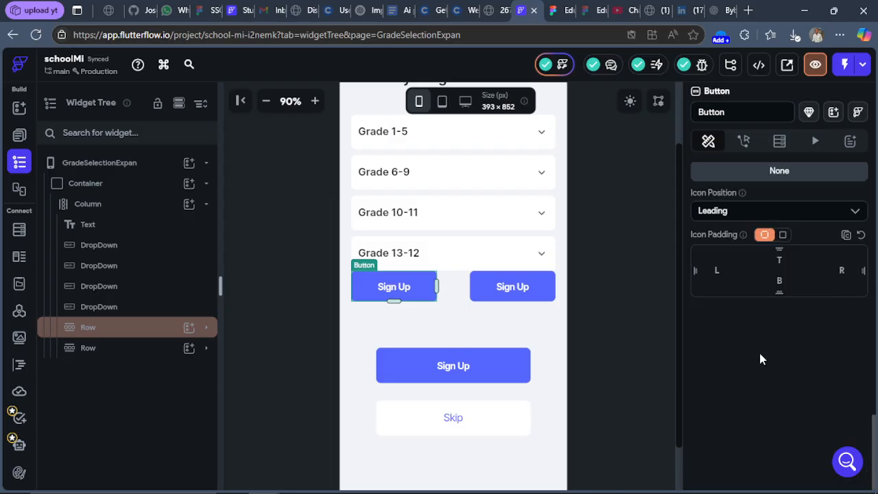
{"action": "scroll", "coordinate": [759, 359], "scroll_direction": "up", "scroll_amount": 4}
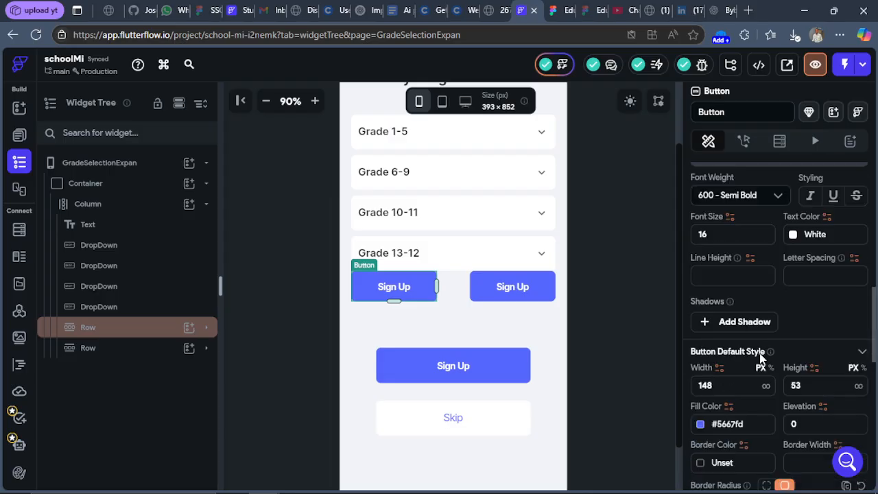
{"action": "left_click", "coordinate": [729, 425]}
{"action": "left_click", "coordinate": [728, 424]}
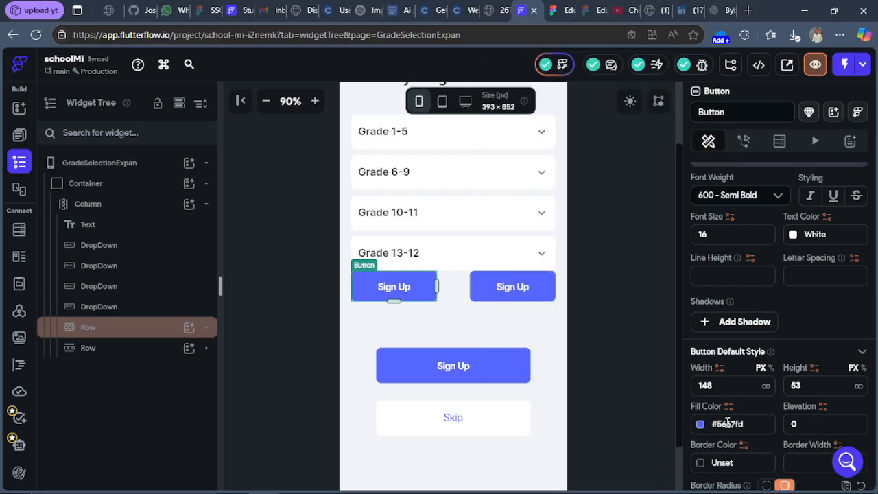
{"action": "key", "text": "ctrl+a"}
{"action": "key", "text": "ctrl+v"}
{"action": "key", "text": "Return"}
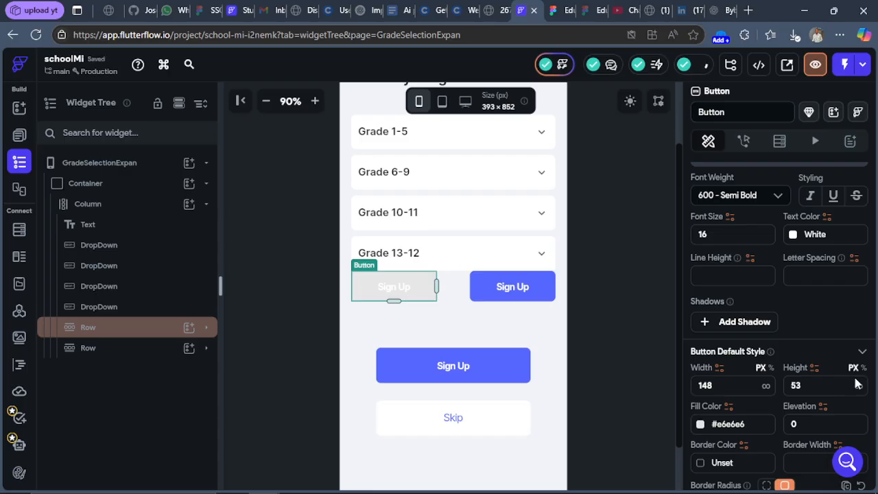
Step: Open the icon chooser for the grey button, search for "art" and show the Font Awesome matches
{"action": "scroll", "coordinate": [817, 379], "scroll_direction": "down", "scroll_amount": 10}
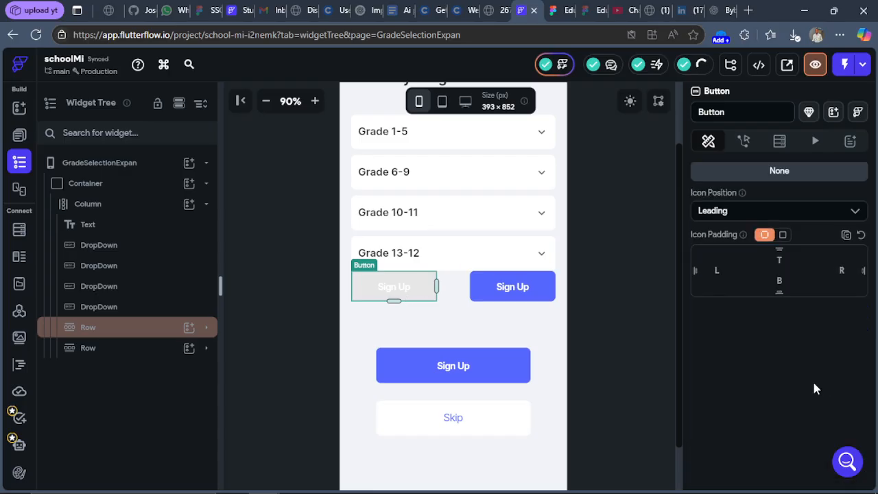
{"action": "scroll", "coordinate": [813, 383], "scroll_direction": "up", "scroll_amount": 4}
{"action": "scroll", "coordinate": [813, 383], "scroll_direction": "down", "scroll_amount": 4}
{"action": "scroll", "coordinate": [811, 389], "scroll_direction": "up", "scroll_amount": 4}
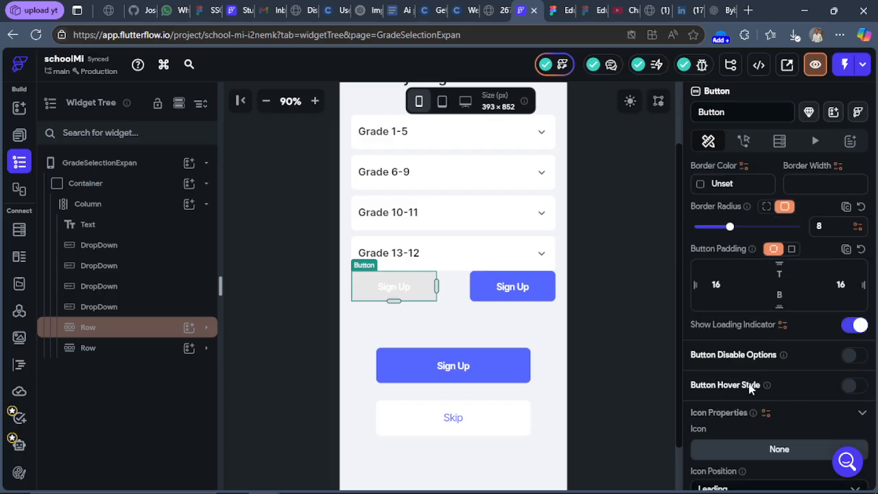
{"action": "left_click", "coordinate": [770, 451]}
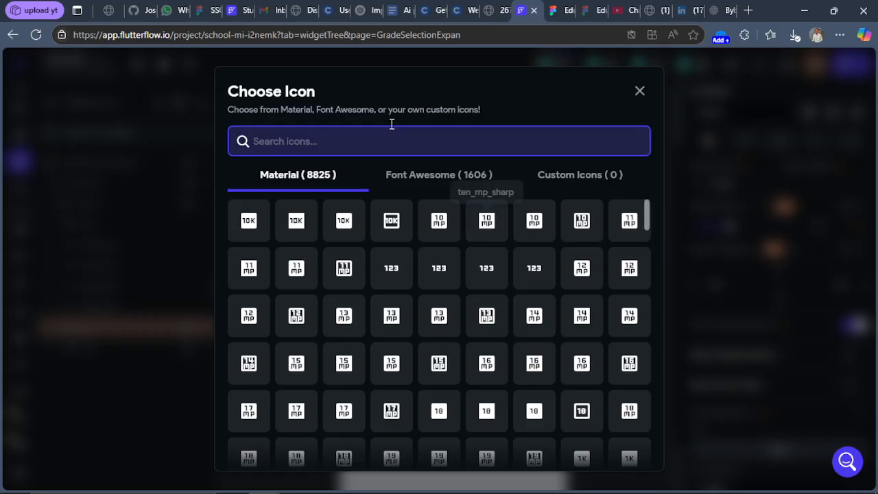
{"action": "left_click", "coordinate": [566, 10]}
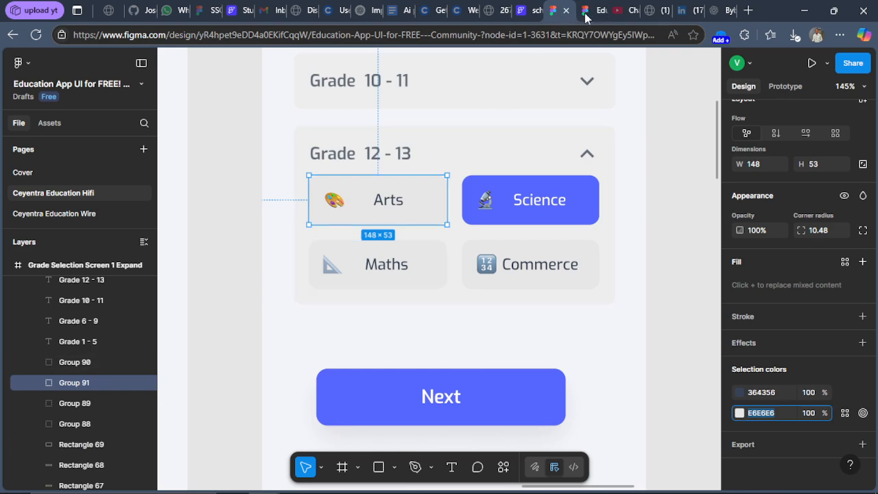
{"action": "left_click", "coordinate": [536, 8]}
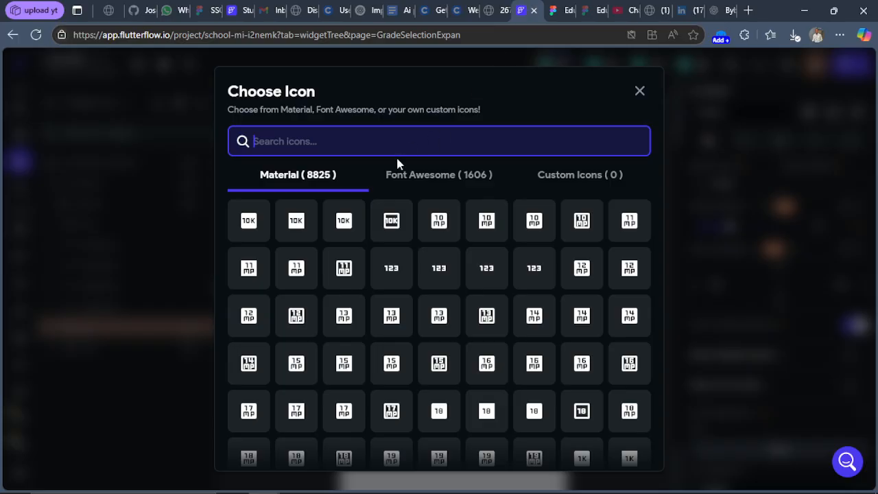
{"action": "type", "text": "art"}
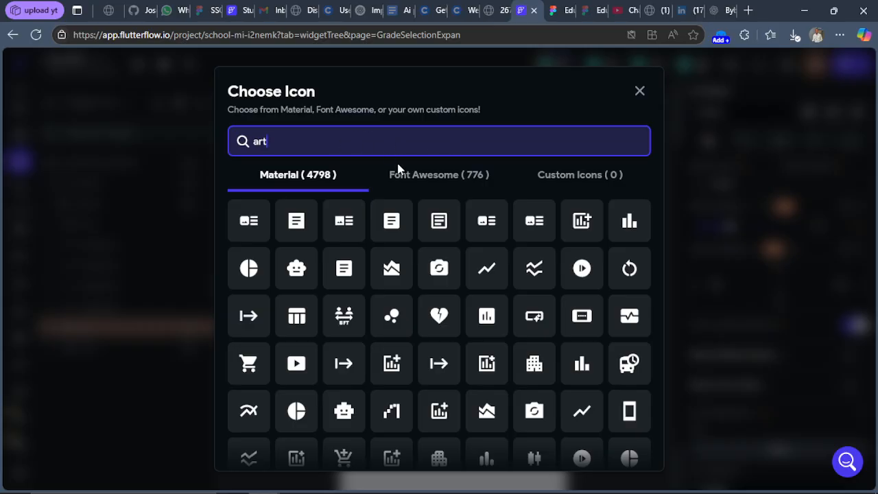
{"action": "key", "text": "BackSpace"}
{"action": "key", "text": "BackSpace"}
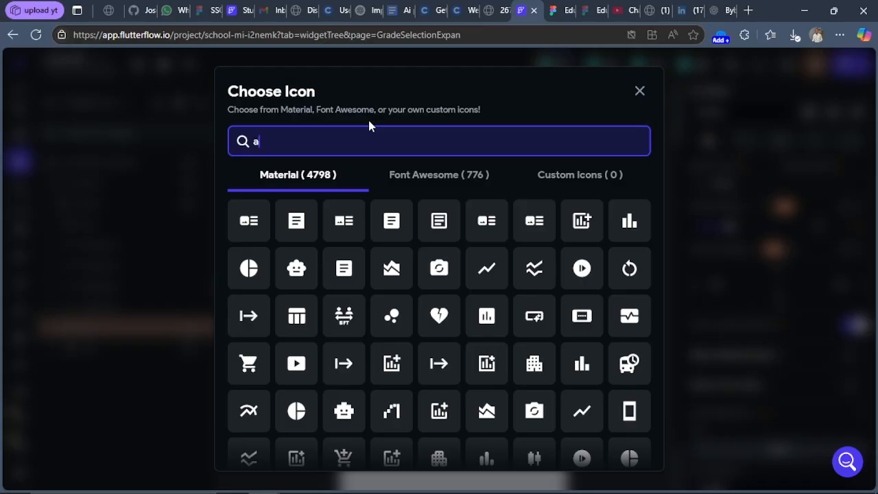
{"action": "key", "text": "BackSpace"}
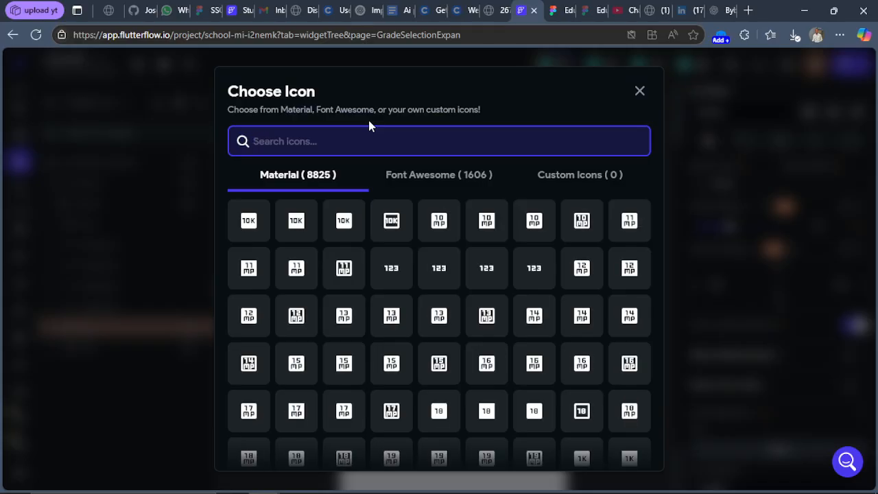
{"action": "type", "text": "art"}
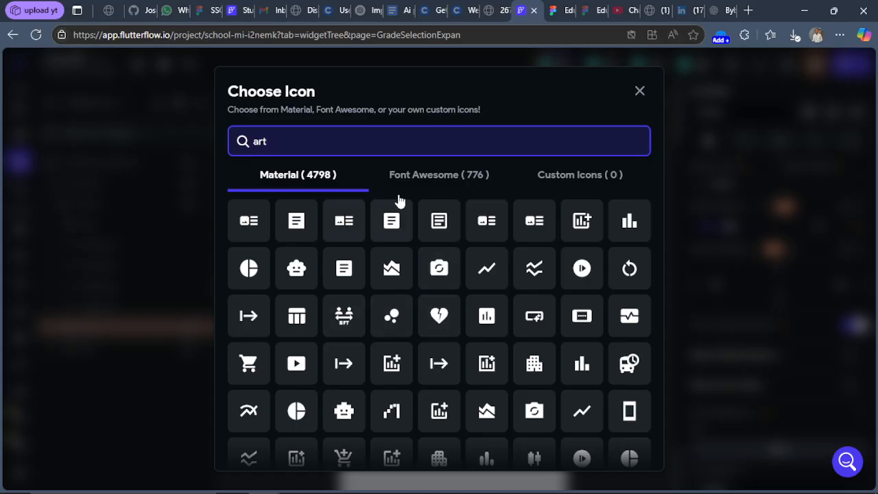
{"action": "left_click", "coordinate": [429, 183]}
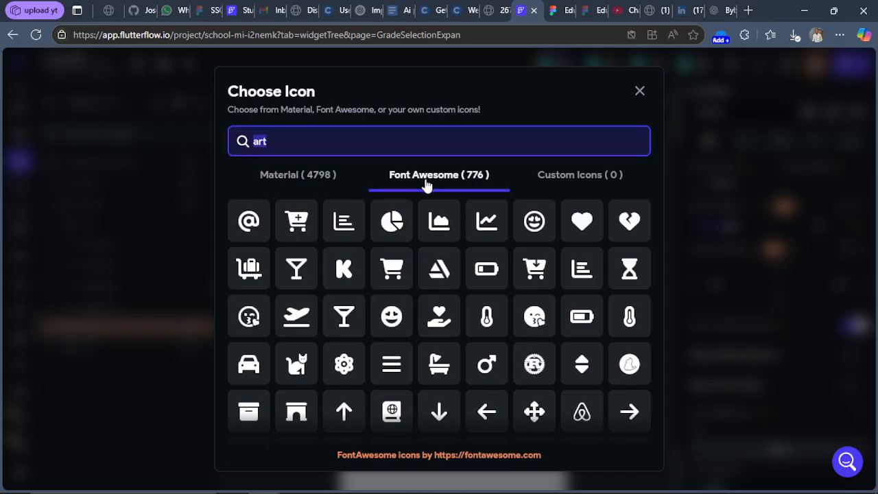
Step: Switch to the Figma design, inspect the palette emoji in the Arts button, and return to FlutterFlow
{"action": "left_click", "coordinate": [562, 11]}
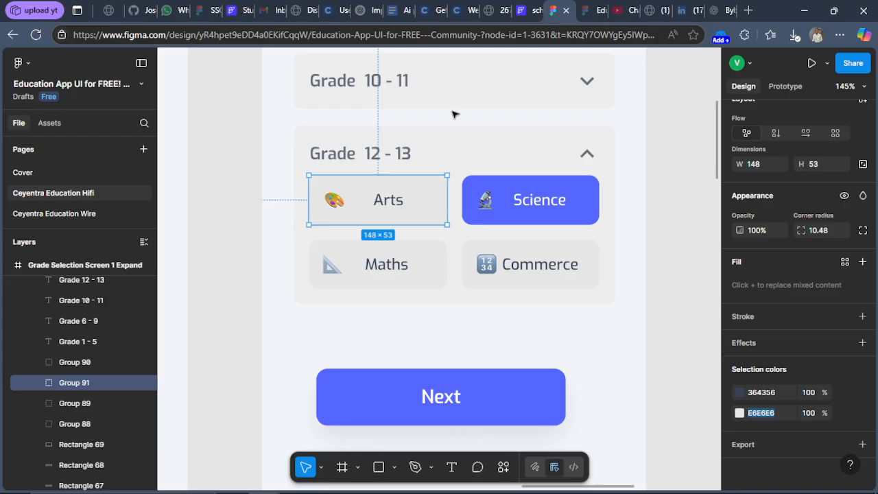
{"action": "left_click", "coordinate": [340, 204]}
{"action": "double_click", "coordinate": [340, 201]}
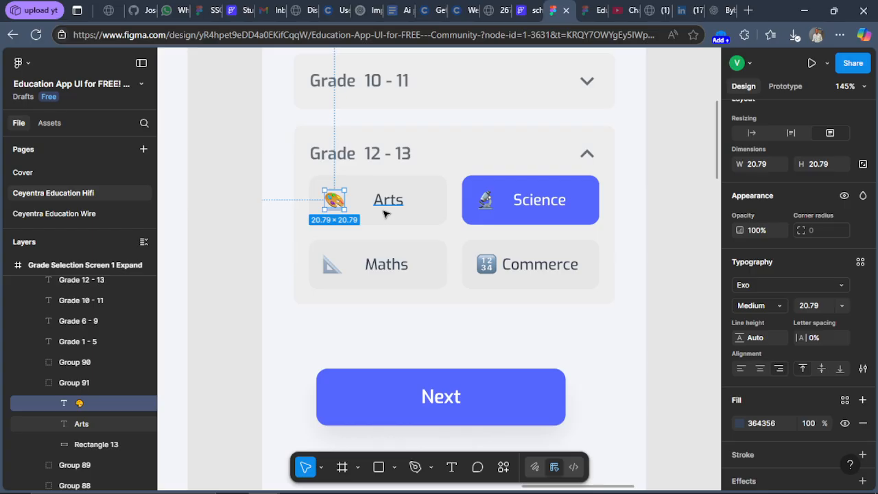
{"action": "left_click", "coordinate": [525, 10]}
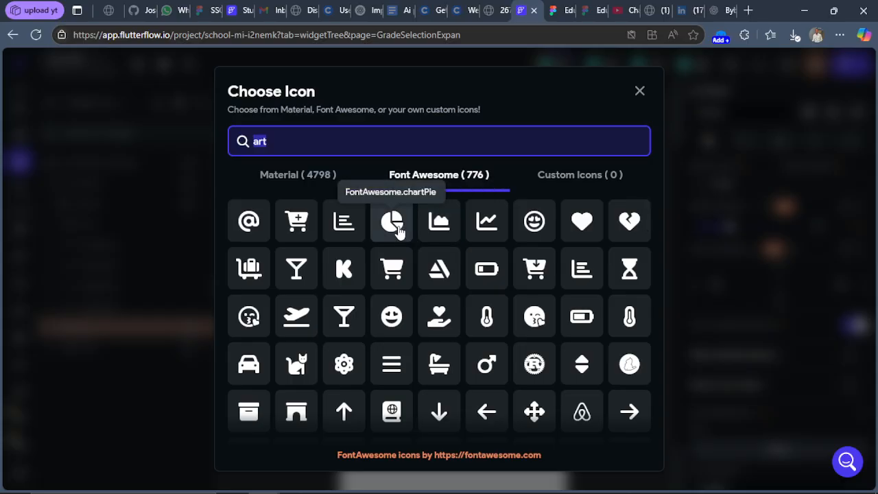
Step: Browse the Font Awesome and Material matches against the Figma design and assign the Font Awesome Chart Pie icon to the button
{"action": "scroll", "coordinate": [458, 312], "scroll_direction": "down", "scroll_amount": 15}
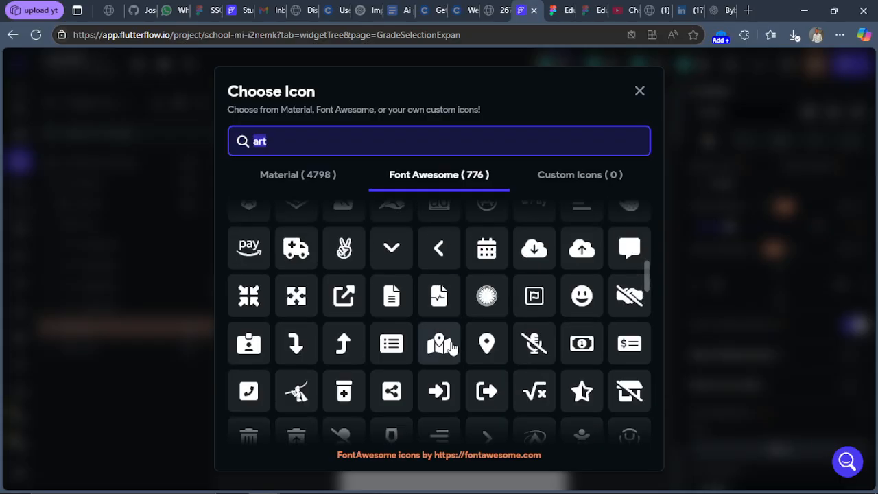
{"action": "scroll", "coordinate": [449, 346], "scroll_direction": "down", "scroll_amount": 10}
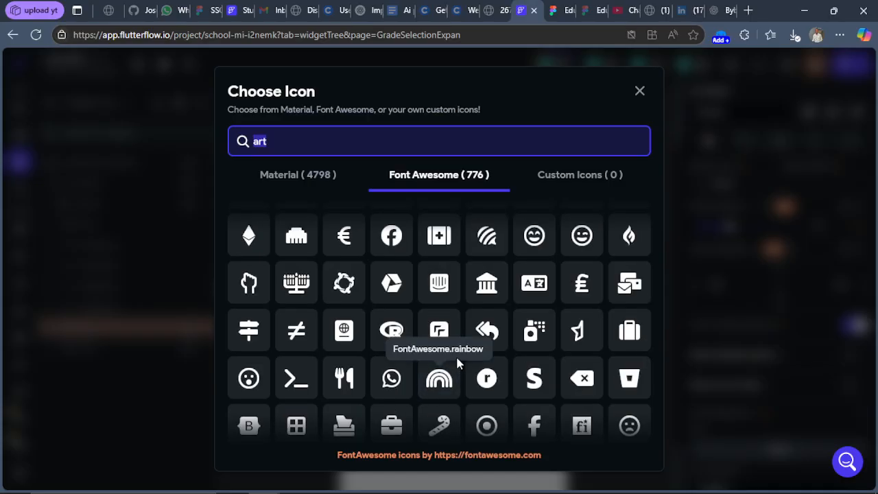
{"action": "scroll", "coordinate": [454, 358], "scroll_direction": "down", "scroll_amount": 10}
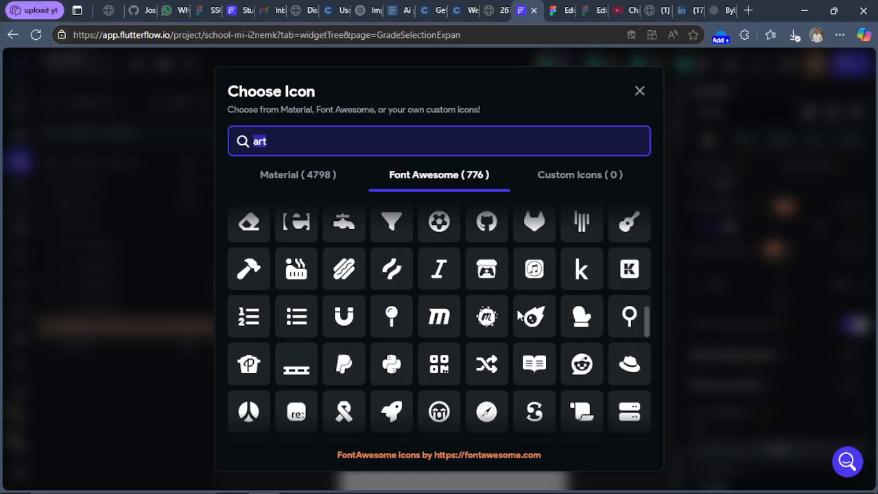
{"action": "scroll", "coordinate": [498, 298], "scroll_direction": "up", "scroll_amount": 20}
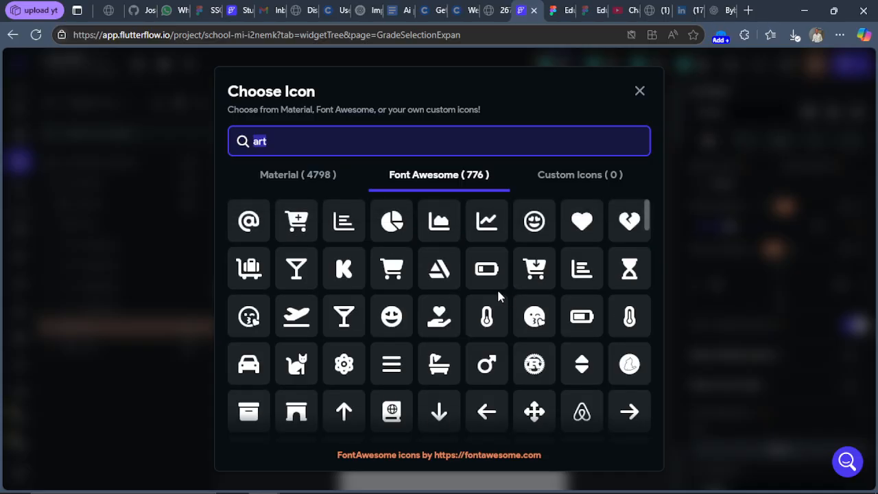
{"action": "left_click", "coordinate": [300, 188]}
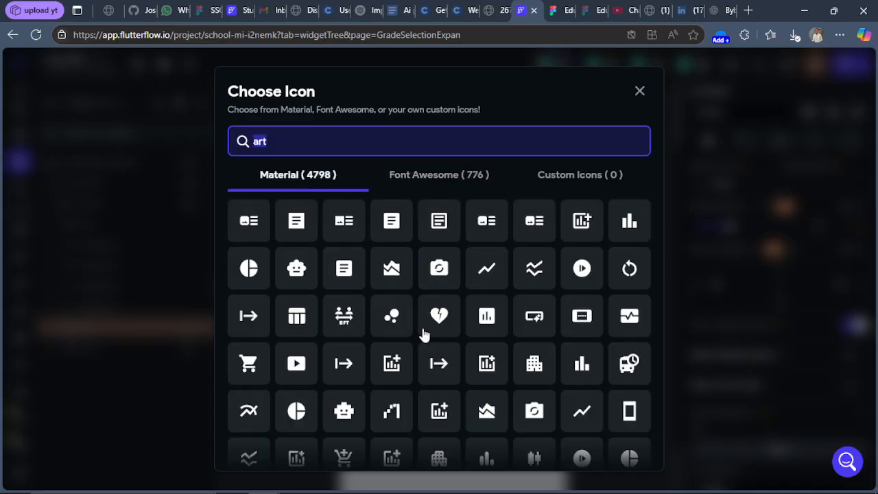
{"action": "scroll", "coordinate": [425, 342], "scroll_direction": "down", "scroll_amount": 3}
{"action": "scroll", "coordinate": [427, 343], "scroll_direction": "down", "scroll_amount": 5}
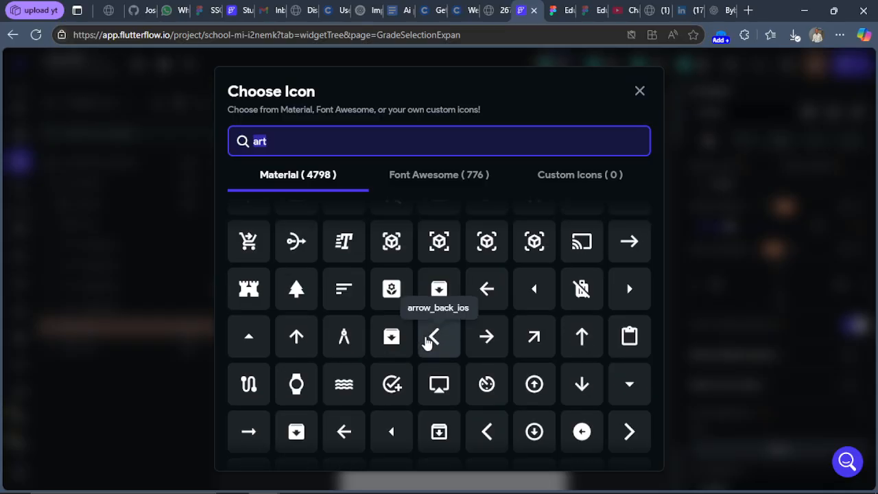
{"action": "left_click", "coordinate": [553, 11]}
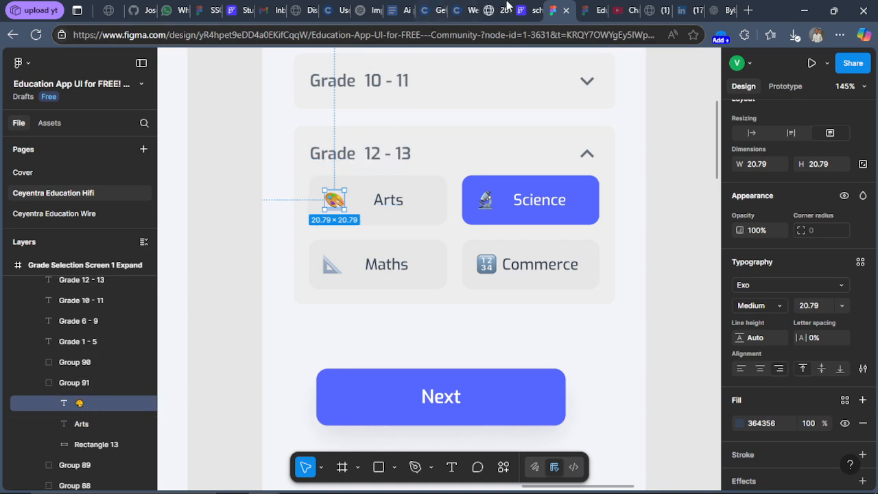
{"action": "left_click", "coordinate": [540, 16]}
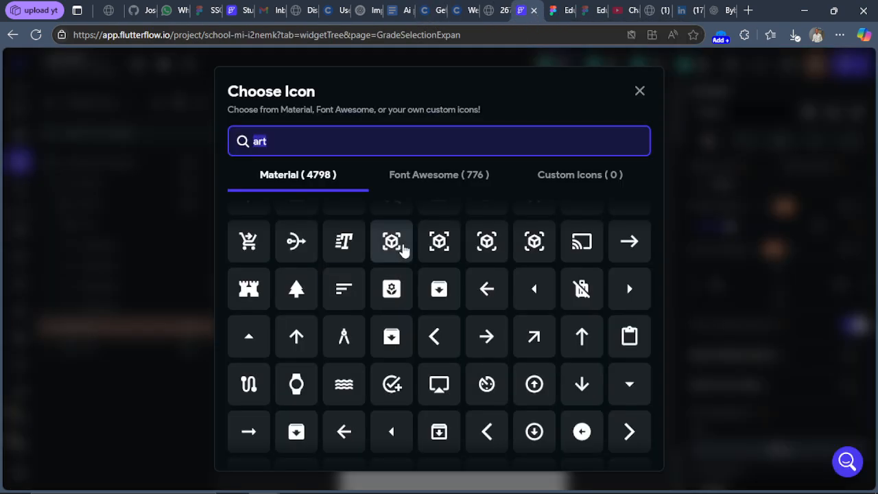
{"action": "scroll", "coordinate": [400, 251], "scroll_direction": "down", "scroll_amount": 5}
{"action": "scroll", "coordinate": [398, 252], "scroll_direction": "up", "scroll_amount": 5}
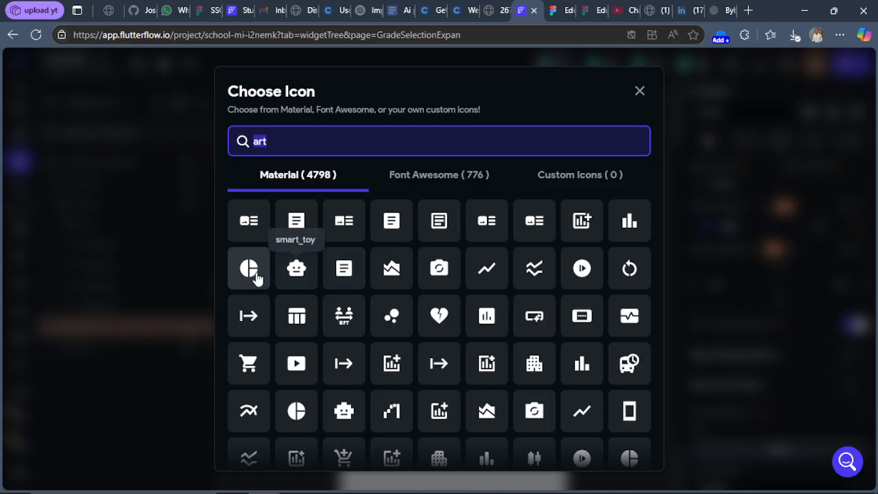
{"action": "left_click", "coordinate": [454, 174]}
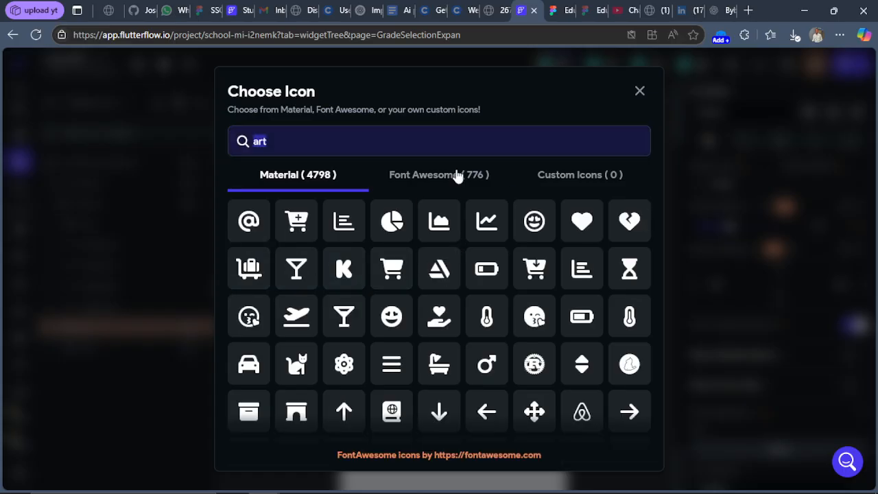
{"action": "left_click", "coordinate": [391, 227]}
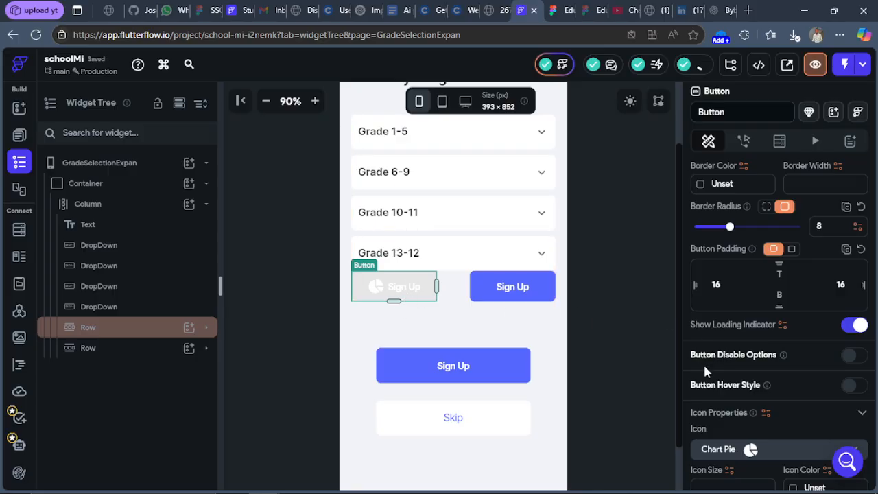
Step: Change the text of the grey button with the pie icon to "Arts"
{"action": "scroll", "coordinate": [743, 343], "scroll_direction": "down", "scroll_amount": 8}
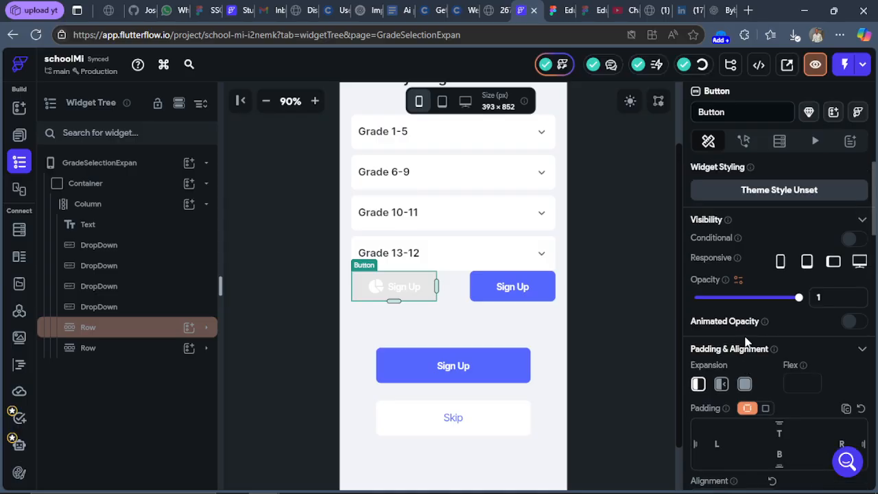
{"action": "scroll", "coordinate": [746, 342], "scroll_direction": "down", "scroll_amount": 5}
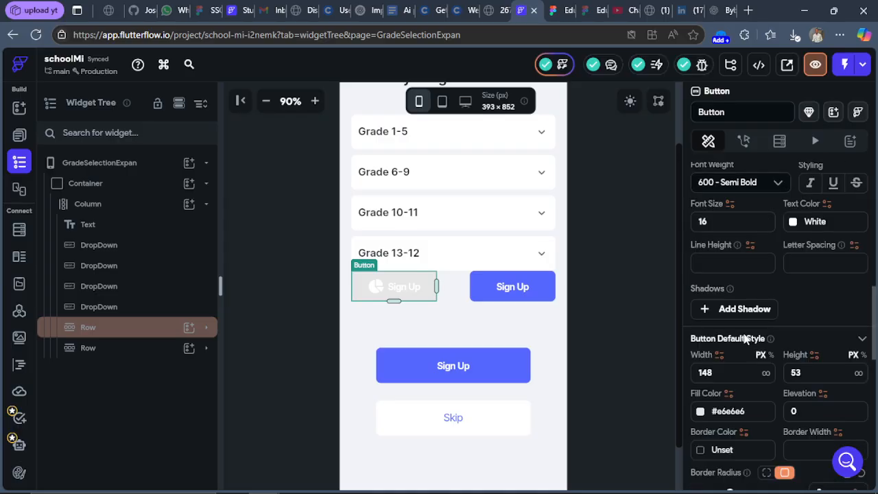
{"action": "scroll", "coordinate": [744, 334], "scroll_direction": "up", "scroll_amount": 4}
{"action": "left_click_drag", "start_coordinate": [729, 345], "coordinate": [676, 344]}
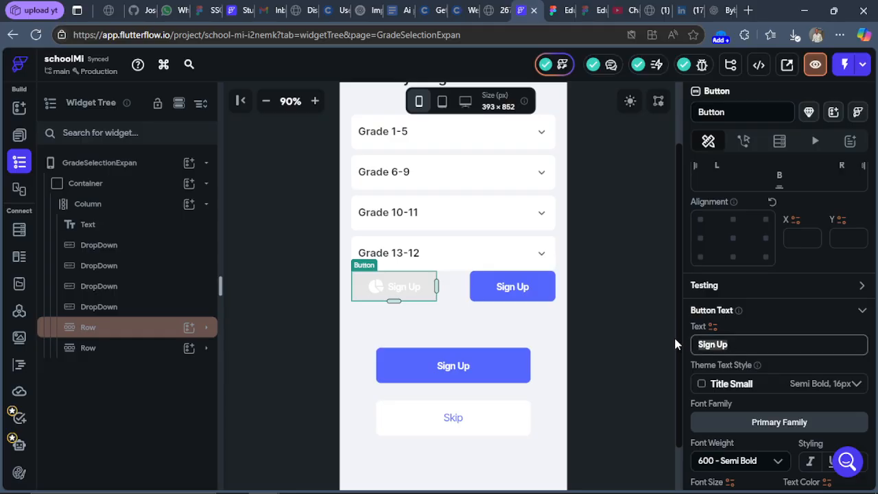
{"action": "type", "text": "Arts"}
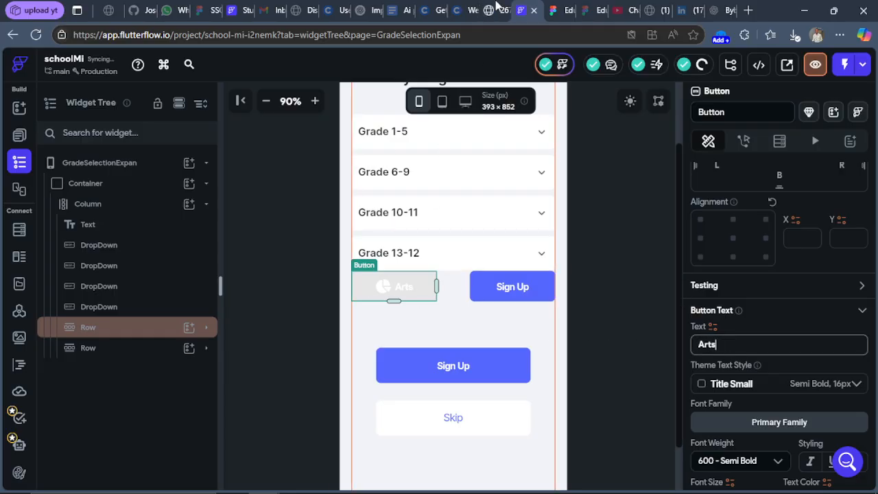
Step: Switch to the Figma design, inspect the properties of the Arts label and its palette emoji, and return to FlutterFlow
{"action": "left_click", "coordinate": [566, 8]}
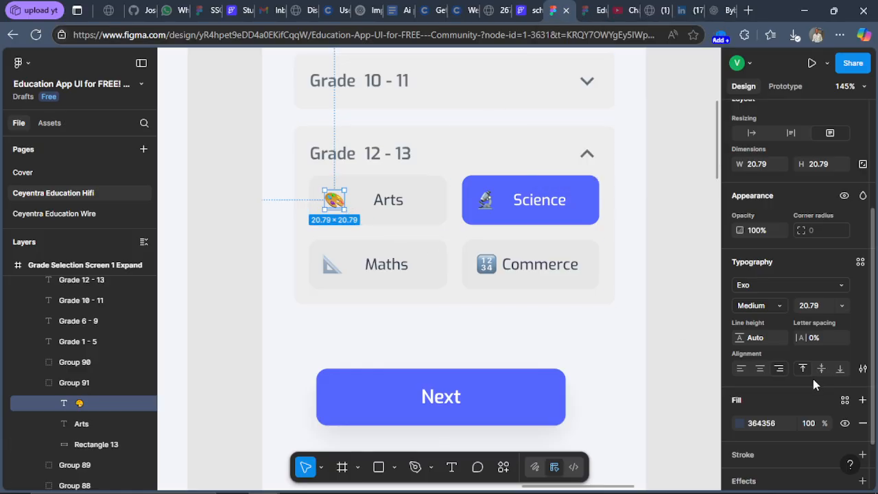
{"action": "scroll", "coordinate": [809, 378], "scroll_direction": "down", "scroll_amount": 2}
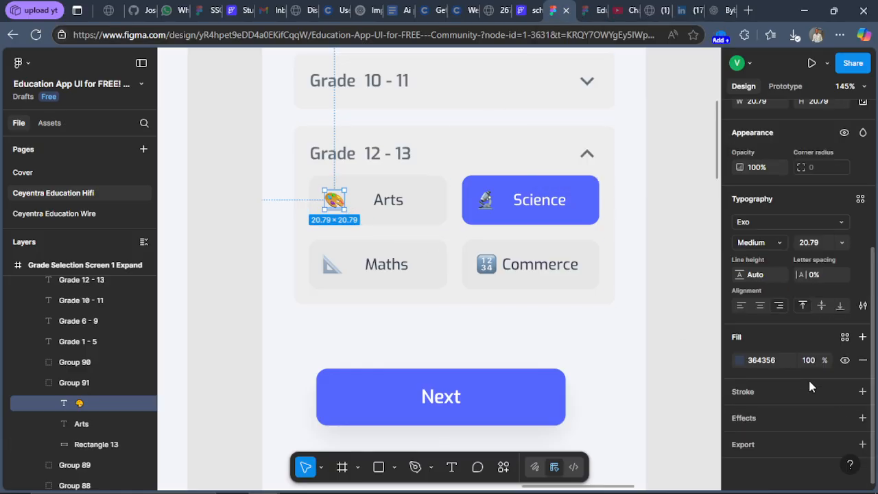
{"action": "left_click", "coordinate": [383, 202]}
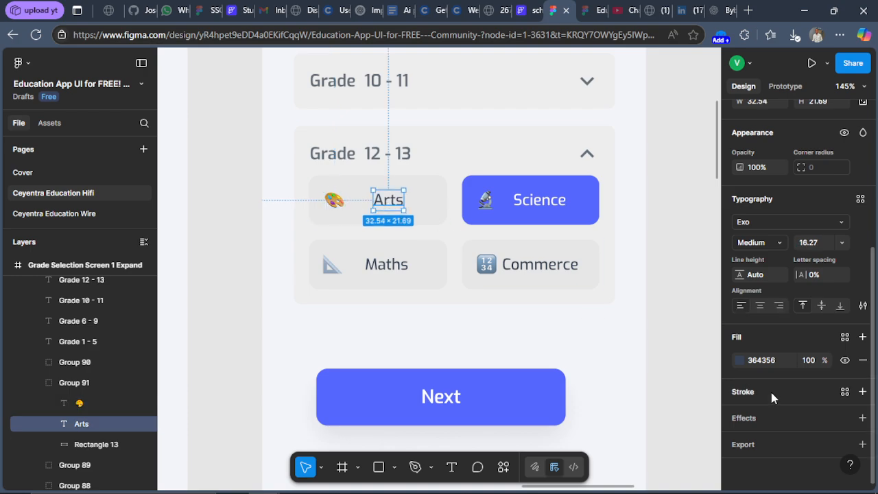
{"action": "scroll", "coordinate": [770, 390], "scroll_direction": "up", "scroll_amount": 4}
{"action": "scroll", "coordinate": [770, 390], "scroll_direction": "down", "scroll_amount": 4}
{"action": "scroll", "coordinate": [770, 389], "scroll_direction": "up", "scroll_amount": 4}
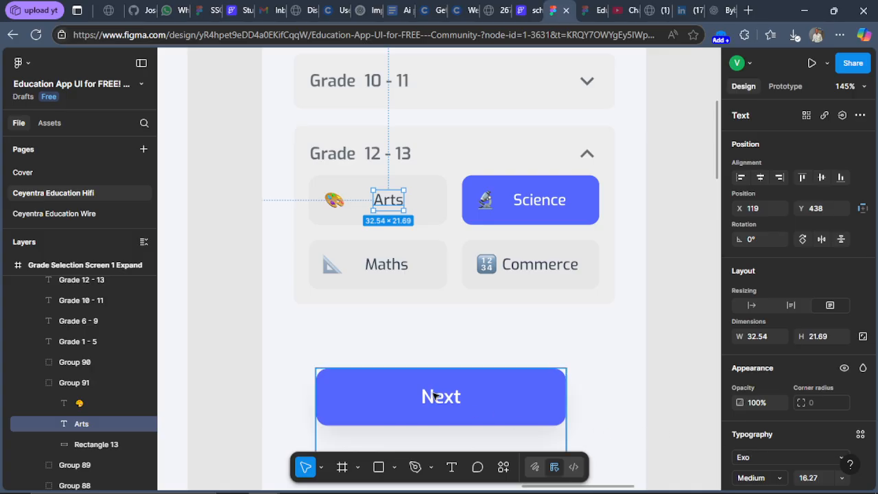
{"action": "left_click", "coordinate": [334, 200]}
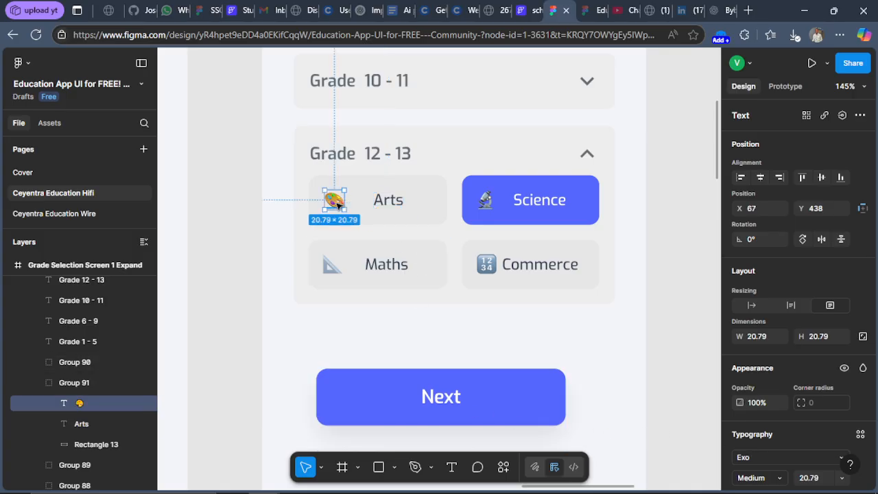
{"action": "scroll", "coordinate": [826, 277], "scroll_direction": "down", "scroll_amount": 3}
{"action": "scroll", "coordinate": [826, 280], "scroll_direction": "up", "scroll_amount": 3}
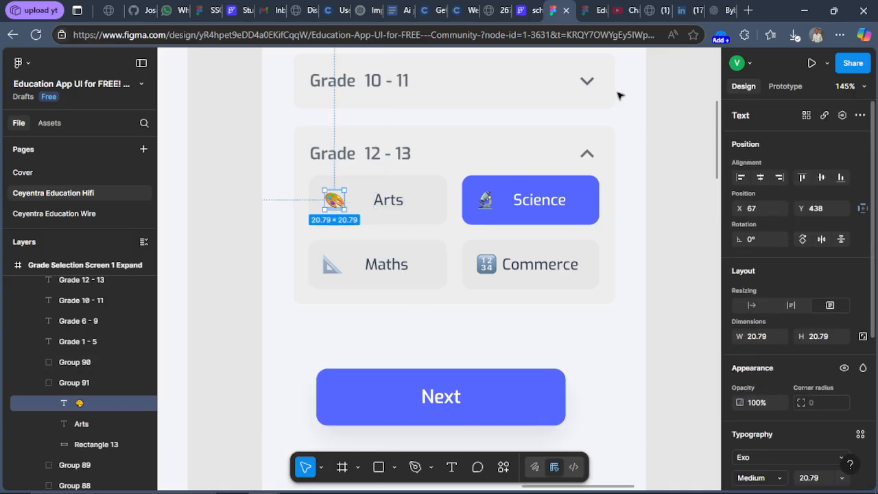
{"action": "left_click", "coordinate": [535, 10]}
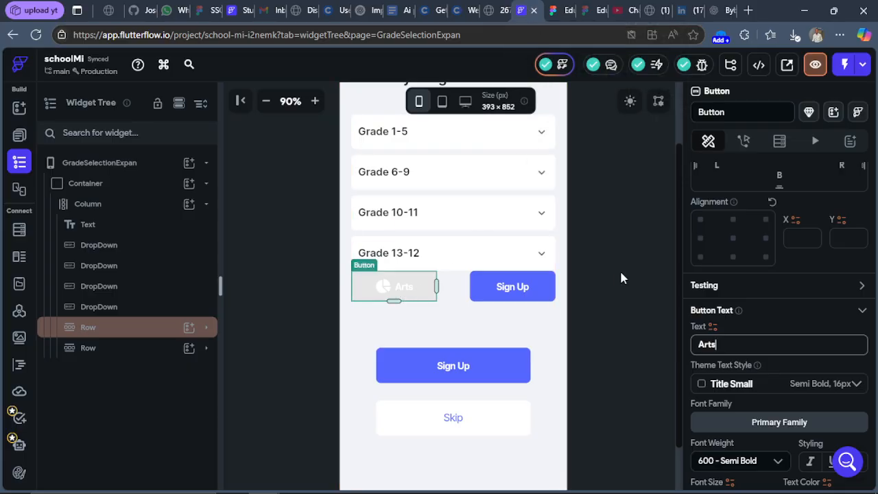
Step: Set the Arts button's pie icon colour to black at 34% opacity
{"action": "scroll", "coordinate": [768, 374], "scroll_direction": "down", "scroll_amount": 5}
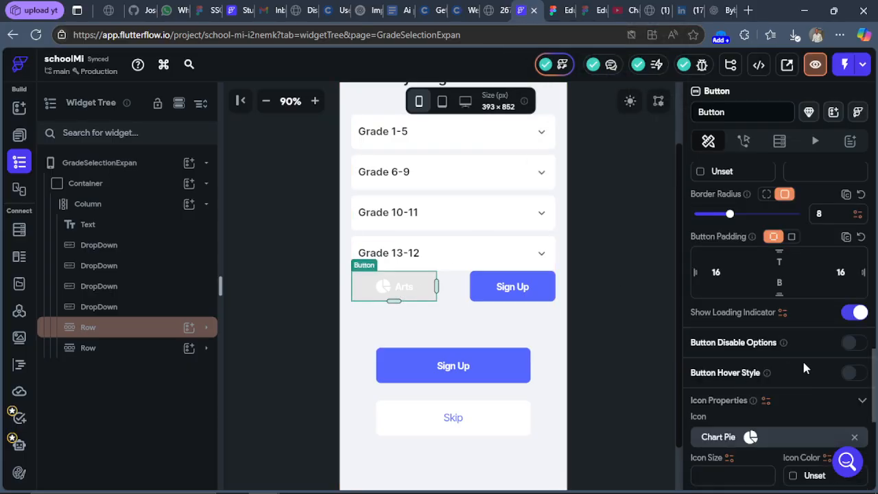
{"action": "scroll", "coordinate": [804, 378], "scroll_direction": "down", "scroll_amount": 4}
{"action": "scroll", "coordinate": [795, 349], "scroll_direction": "up", "scroll_amount": 8}
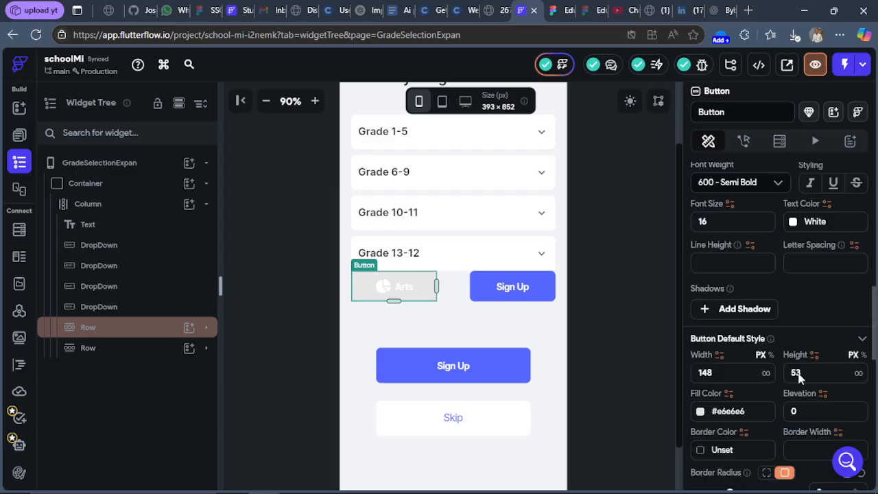
{"action": "scroll", "coordinate": [795, 363], "scroll_direction": "down", "scroll_amount": 10}
{"action": "scroll", "coordinate": [778, 343], "scroll_direction": "up", "scroll_amount": 4}
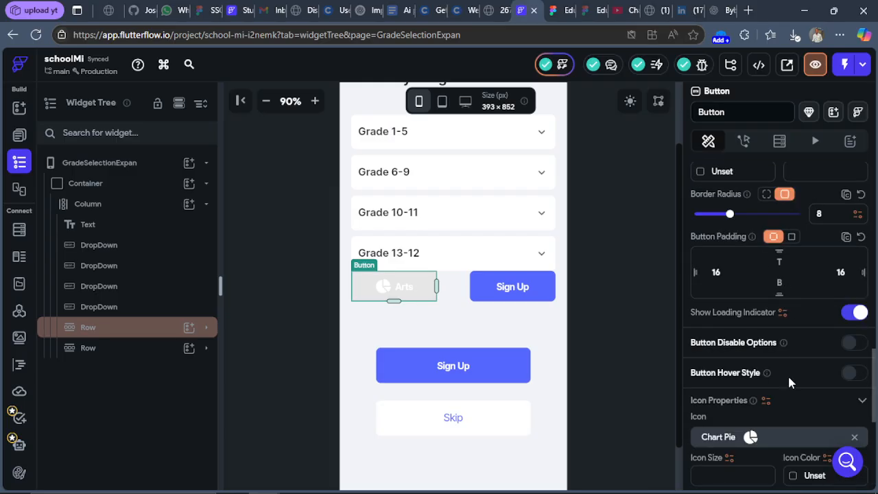
{"action": "left_click", "coordinate": [795, 477]}
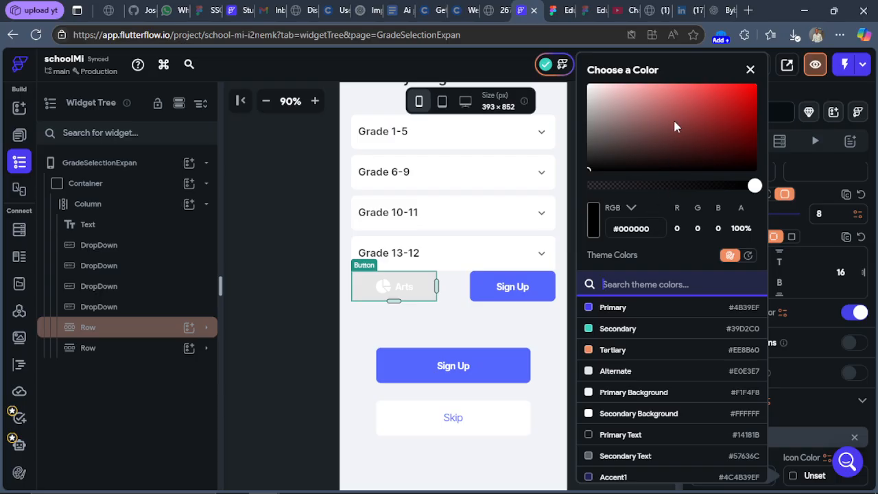
{"action": "left_click", "coordinate": [645, 184]}
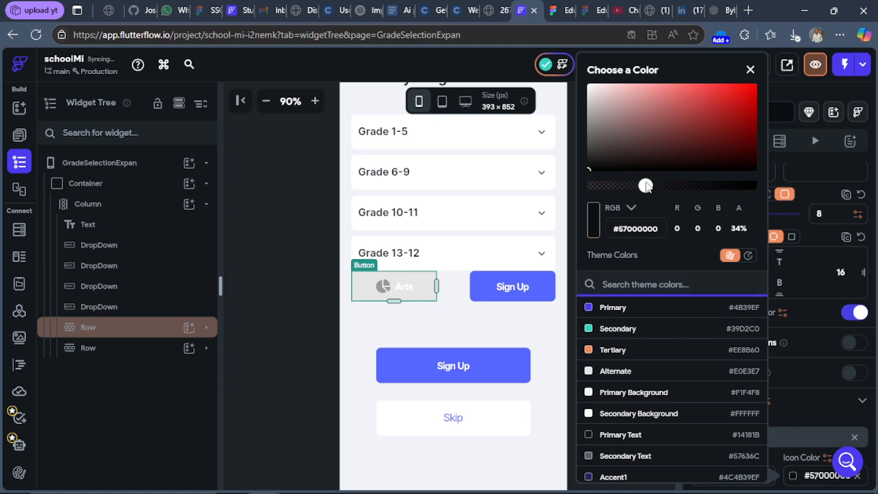
Step: Try several orange and brown shades for the Arts button's pie icon, including #57FF9A01 and #57945D08
{"action": "left_click", "coordinate": [663, 150]}
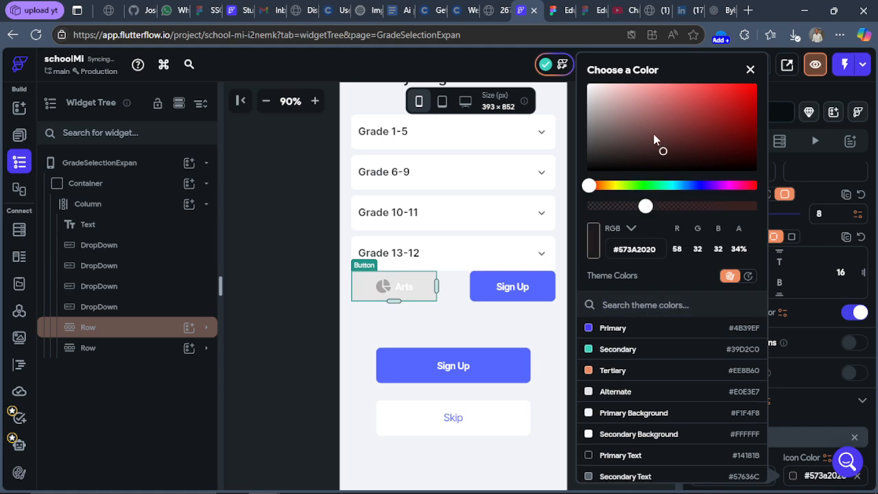
{"action": "left_click", "coordinate": [607, 186]}
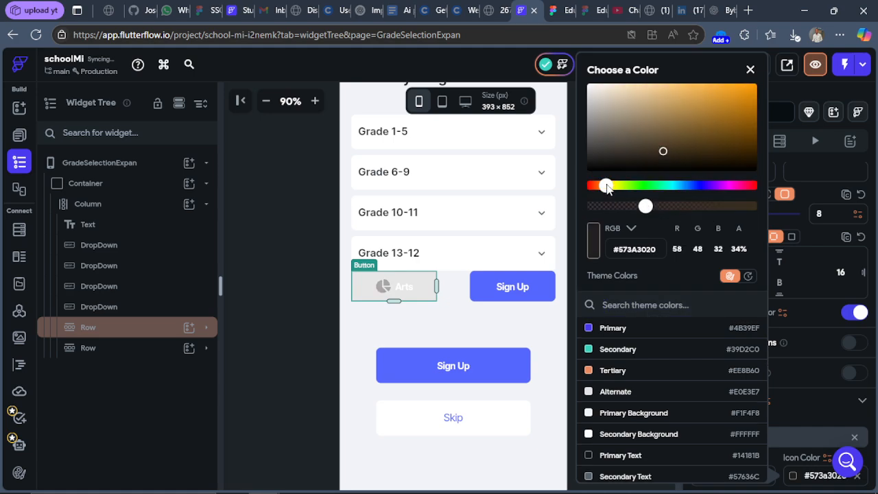
{"action": "left_click", "coordinate": [727, 101]}
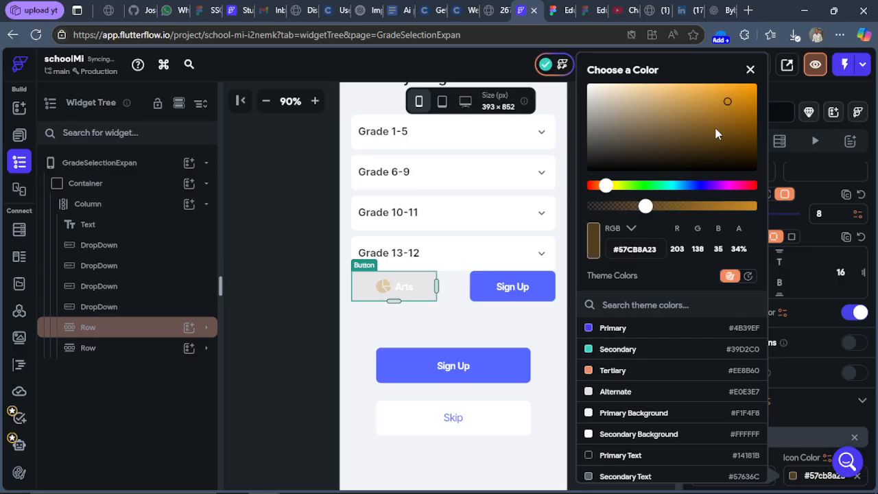
{"action": "left_click_drag", "start_coordinate": [734, 86], "coordinate": [758, 83]}
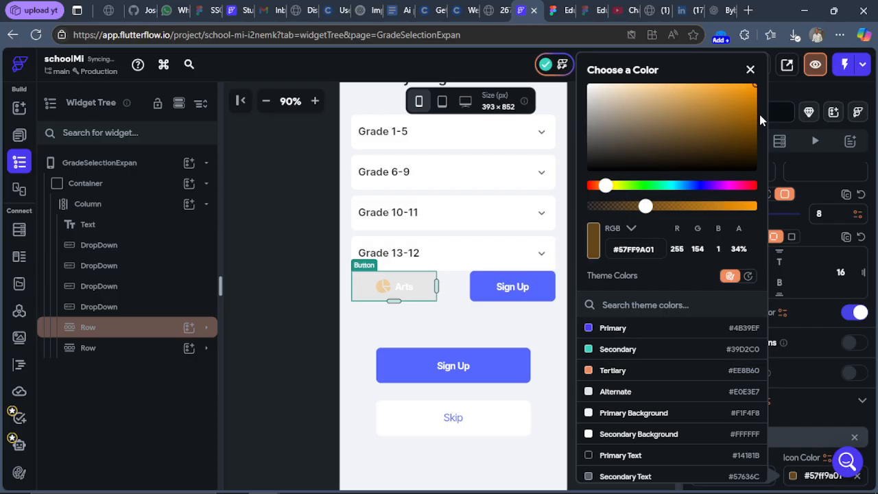
{"action": "left_click", "coordinate": [757, 133]}
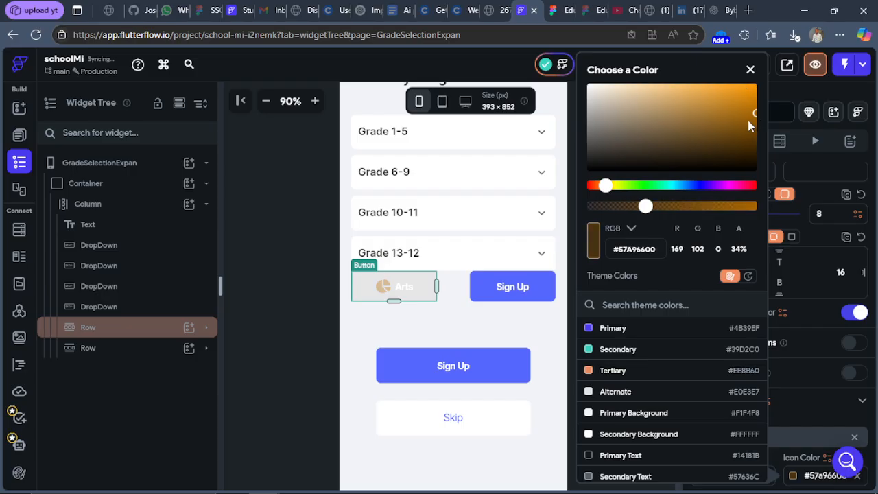
{"action": "left_click", "coordinate": [747, 121]}
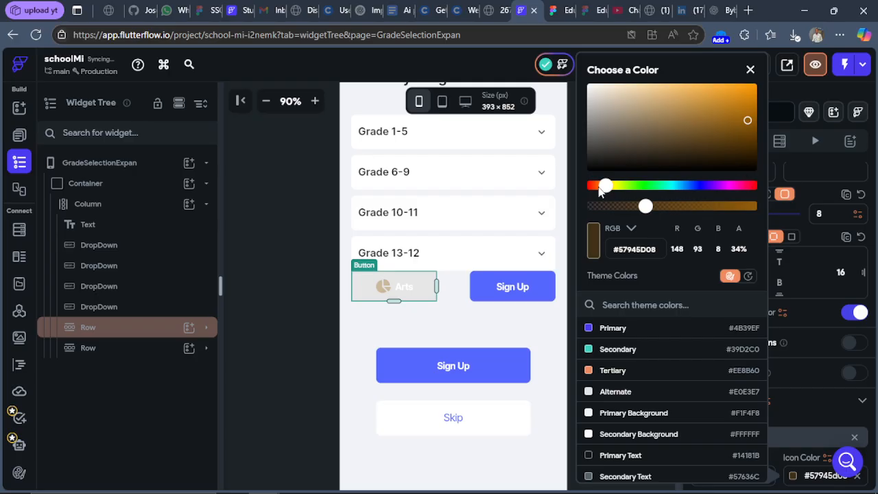
Step: Try several red shades for the Arts button's pie icon, including #57EE180D and #5796130C
{"action": "left_click_drag", "start_coordinate": [592, 190], "coordinate": [591, 192]}
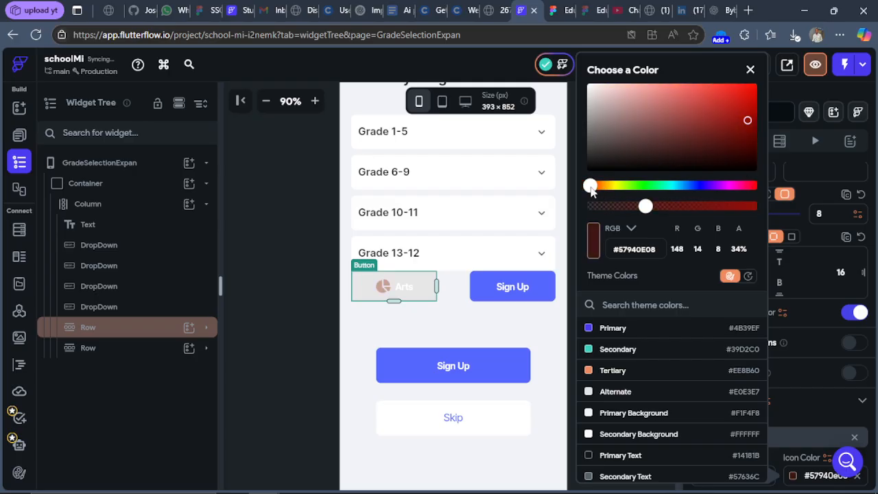
{"action": "left_click", "coordinate": [735, 103]}
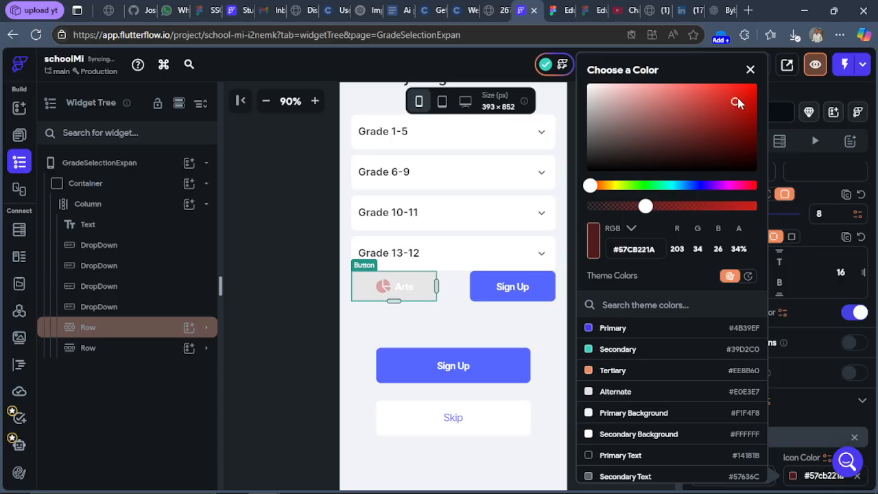
{"action": "left_click", "coordinate": [741, 96]}
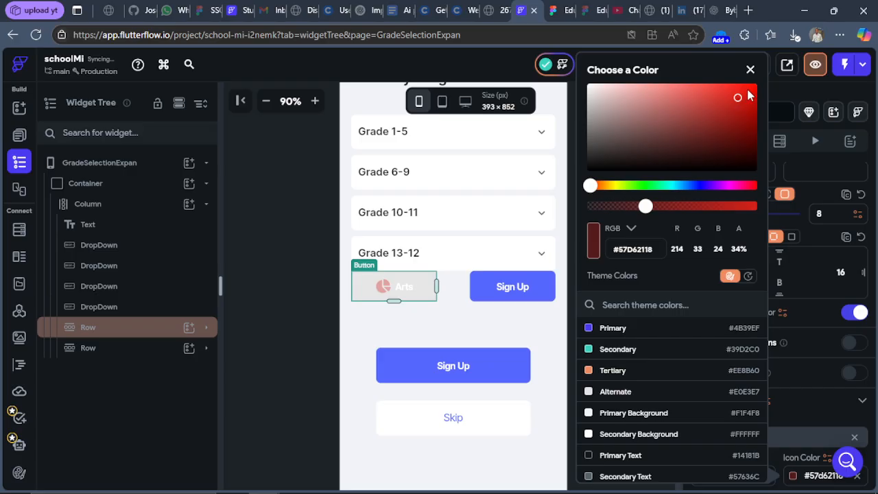
{"action": "left_click", "coordinate": [748, 91]}
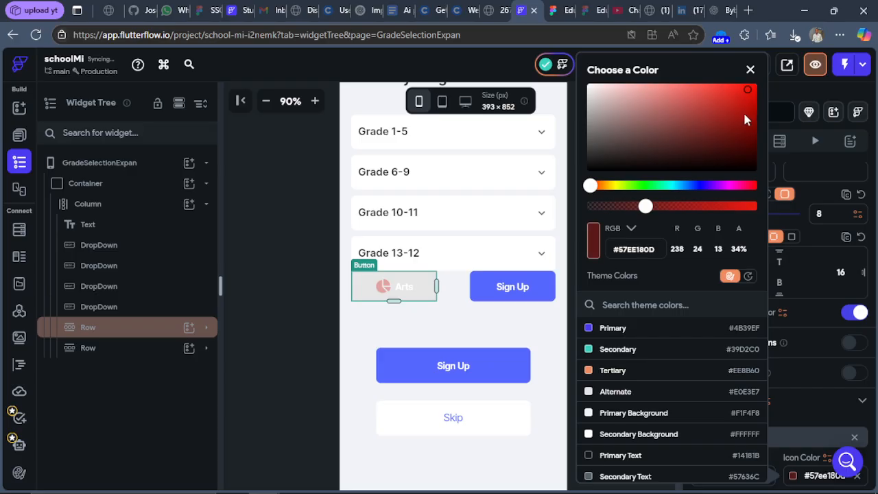
{"action": "left_click", "coordinate": [743, 121]}
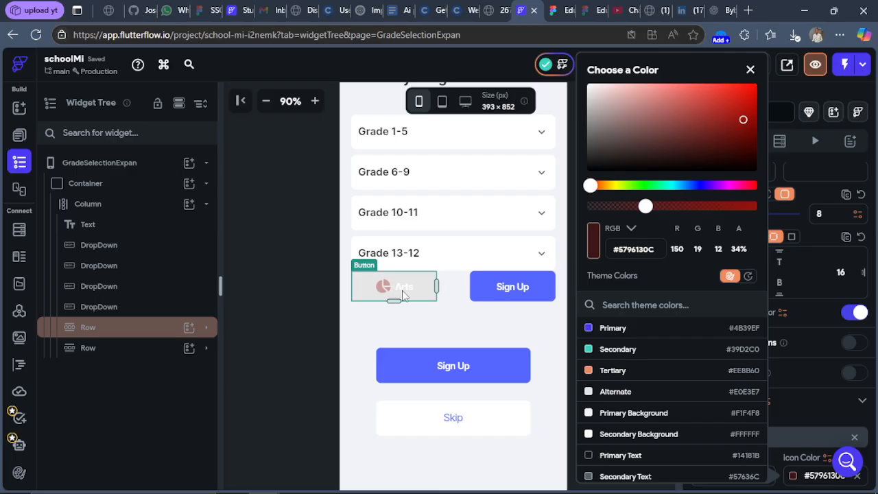
Step: Change the Arts button's pie icon to a deep blue, keeping 34% opacity, and close the colour chooser
{"action": "left_click", "coordinate": [699, 186]}
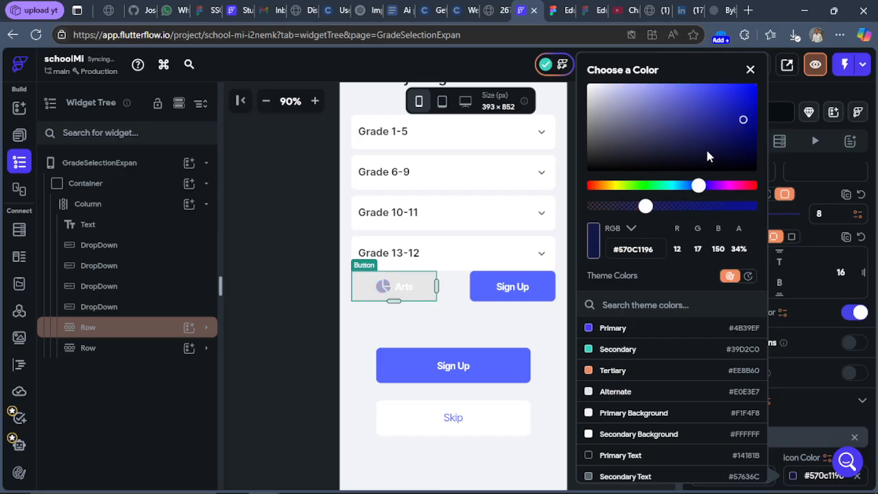
{"action": "left_click", "coordinate": [745, 102]}
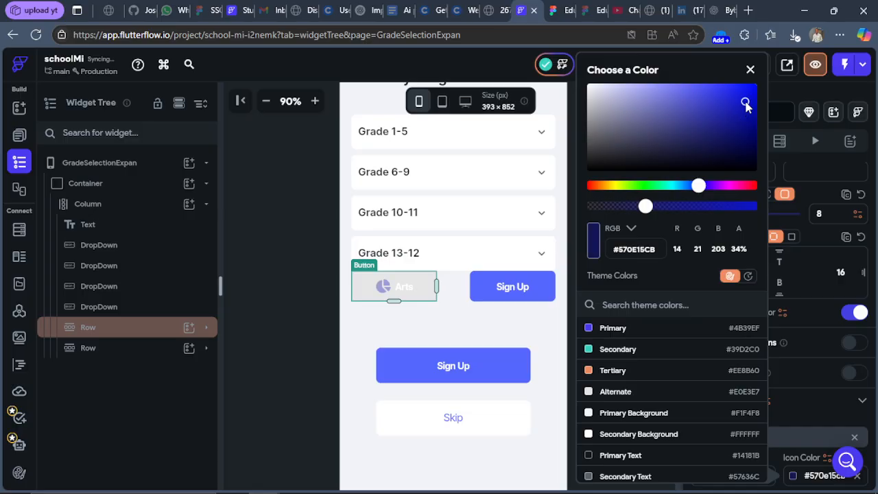
{"action": "left_click", "coordinate": [750, 103]}
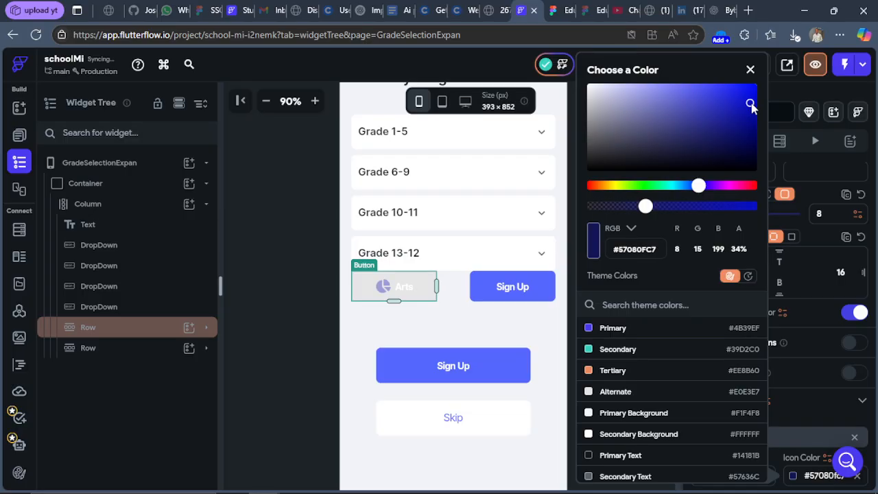
{"action": "left_click", "coordinate": [751, 110]}
{"action": "left_click", "coordinate": [410, 300]}
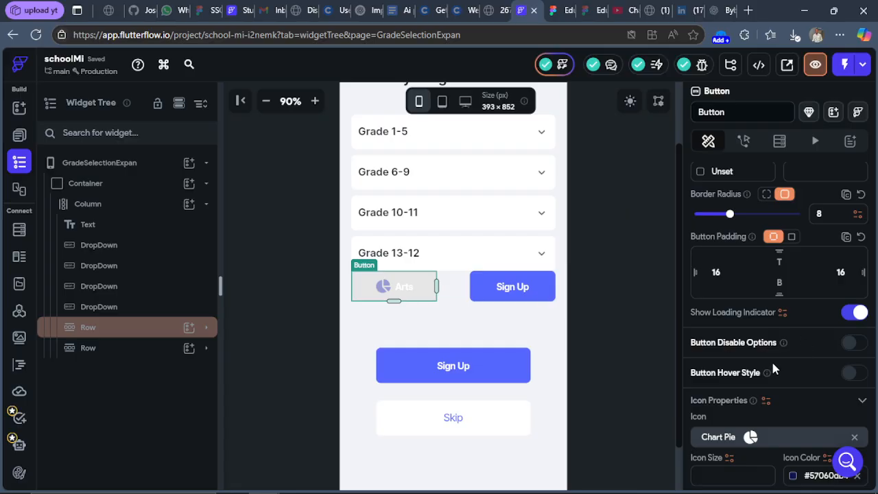
Step: Try the Primary Text theme colour as the Arts button's fill, and restore the #e6e6e6 fill
{"action": "scroll", "coordinate": [771, 359], "scroll_direction": "up", "scroll_amount": 8}
{"action": "scroll", "coordinate": [770, 363], "scroll_direction": "down", "scroll_amount": 4}
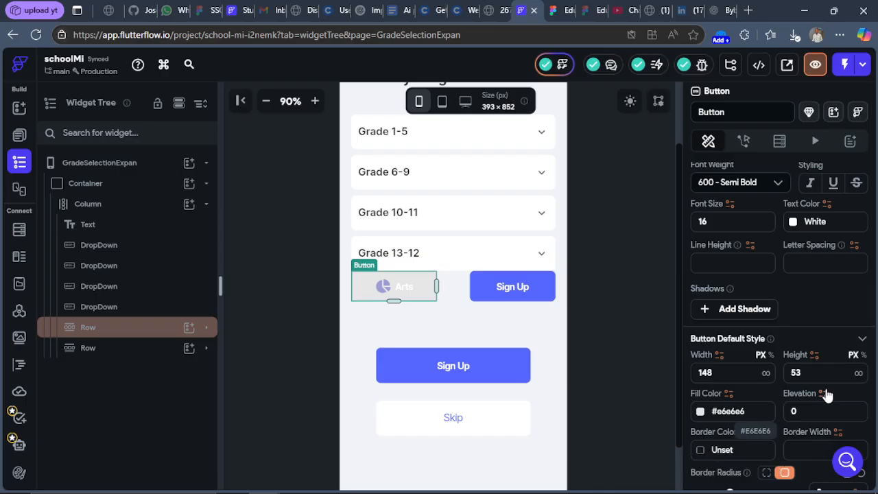
{"action": "left_click", "coordinate": [701, 413]}
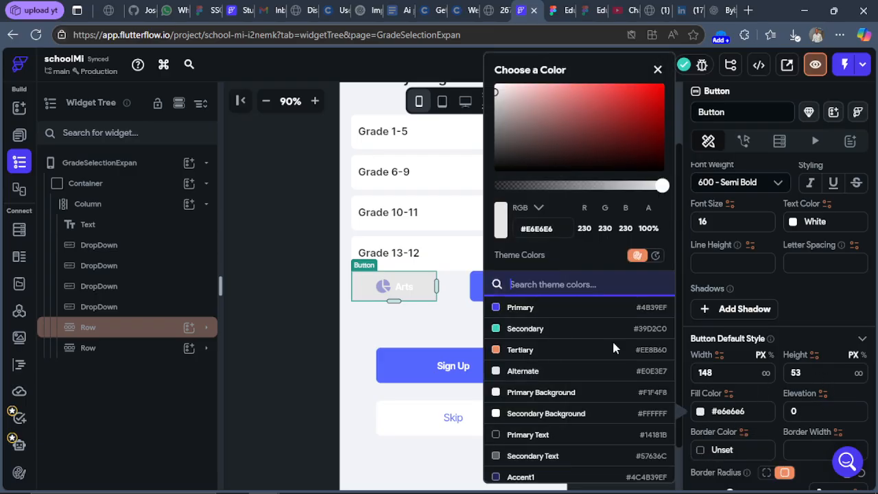
{"action": "left_click", "coordinate": [510, 439]}
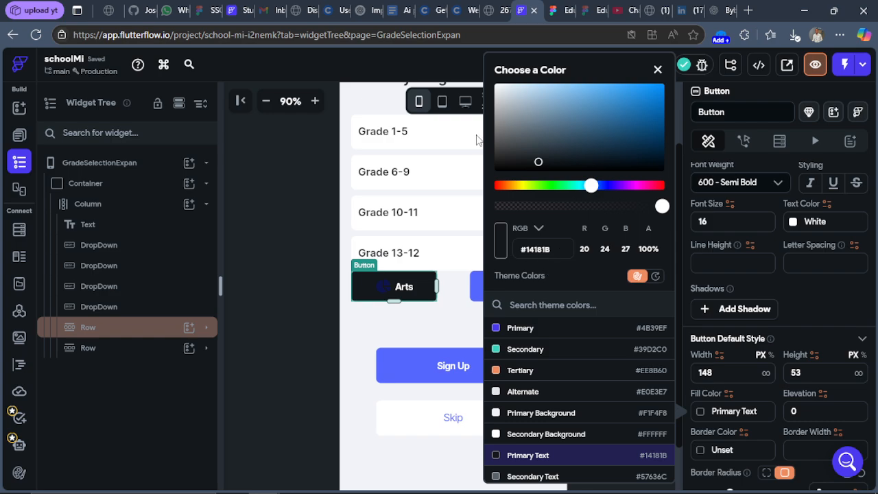
{"action": "left_click", "coordinate": [459, 186]}
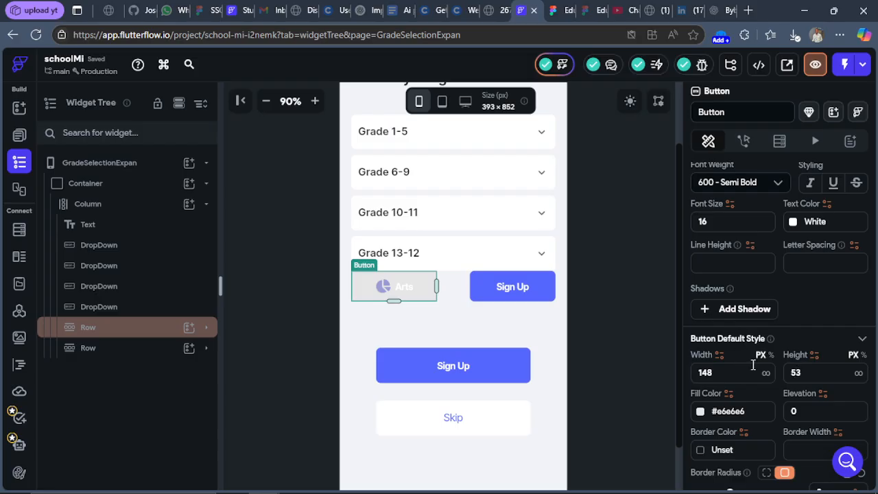
Step: Set the Arts button's text colour to the Primary Text theme colour
{"action": "left_click", "coordinate": [794, 224]}
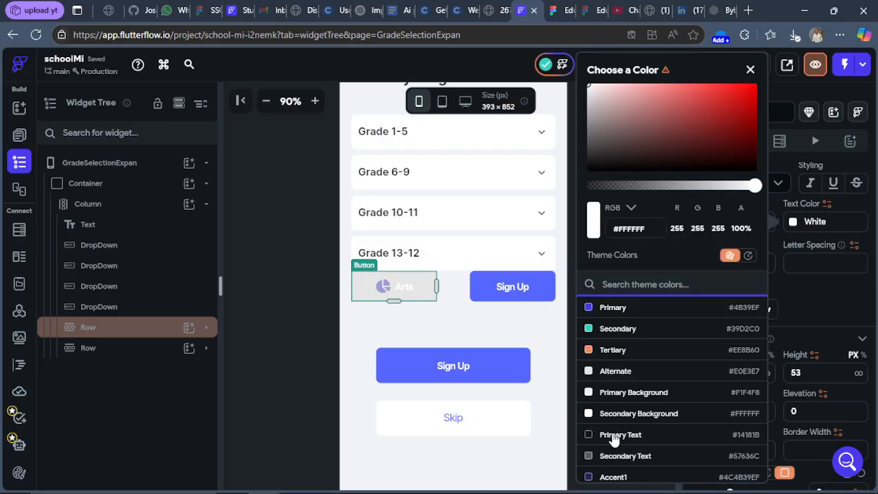
{"action": "left_click", "coordinate": [613, 435]}
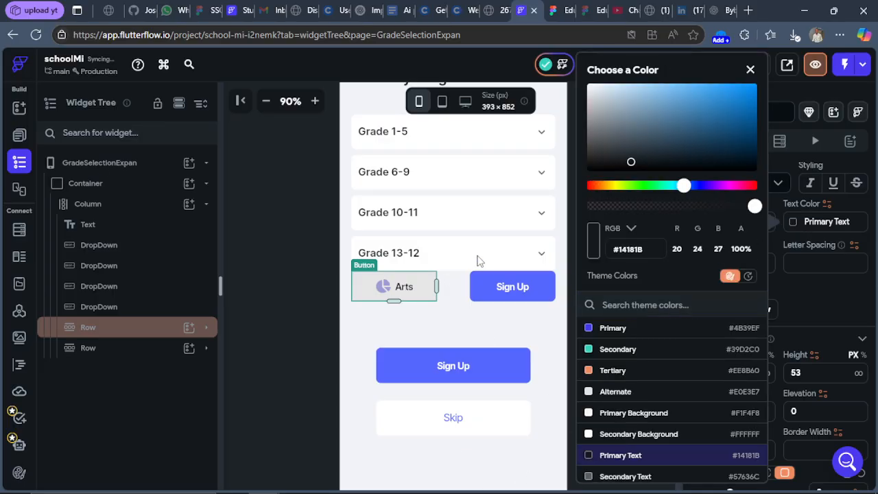
Step: Check the Science button in the Figma design, and set the text of the Sign Up button beside Arts to Science in FlutterFlow
{"action": "left_click", "coordinate": [560, 11]}
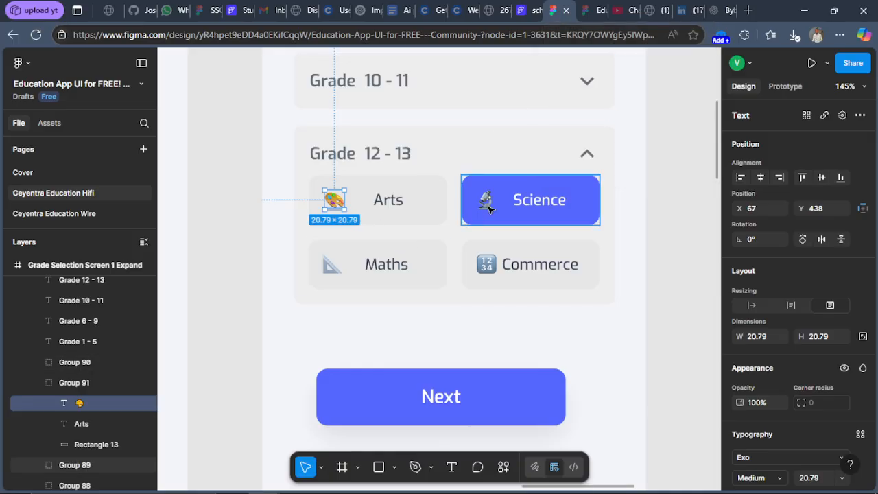
{"action": "left_click", "coordinate": [525, 10]}
{"action": "left_click", "coordinate": [513, 292]}
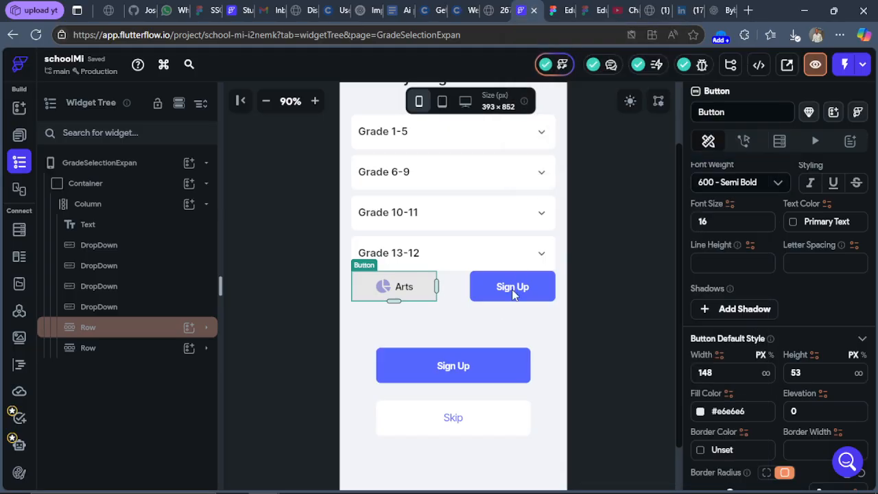
{"action": "left_click", "coordinate": [514, 294]}
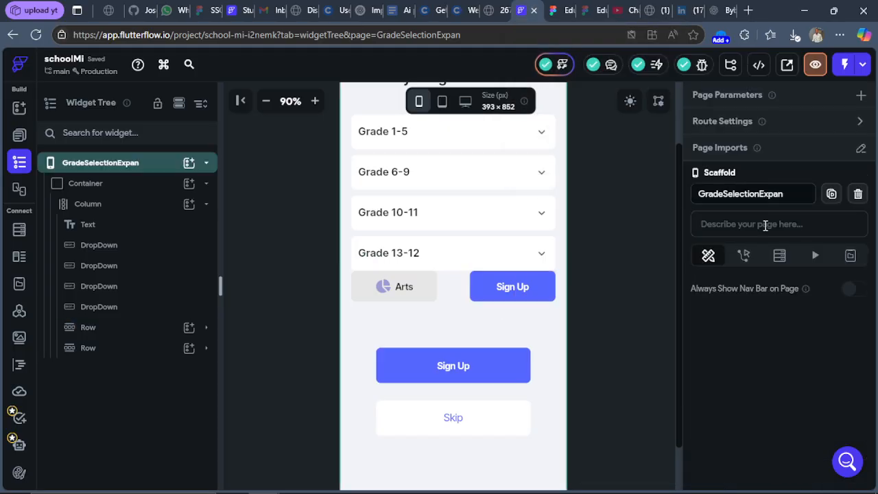
{"action": "left_click", "coordinate": [517, 289]}
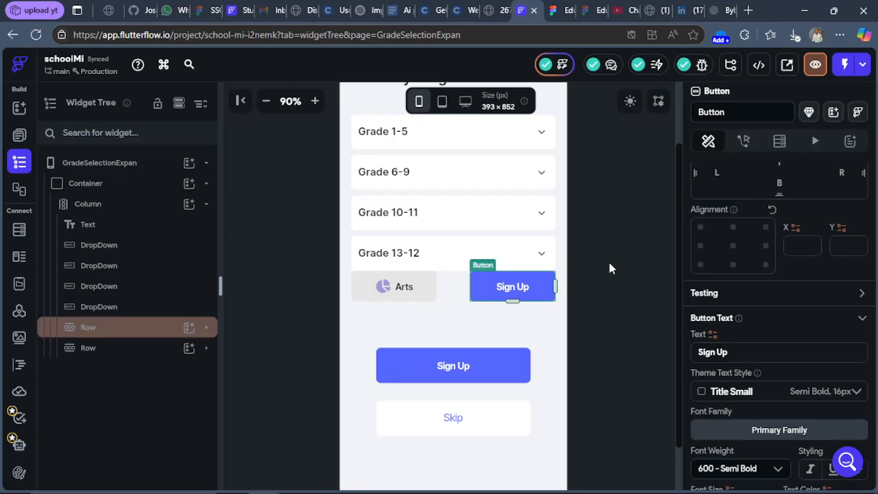
{"action": "left_click", "coordinate": [737, 350]}
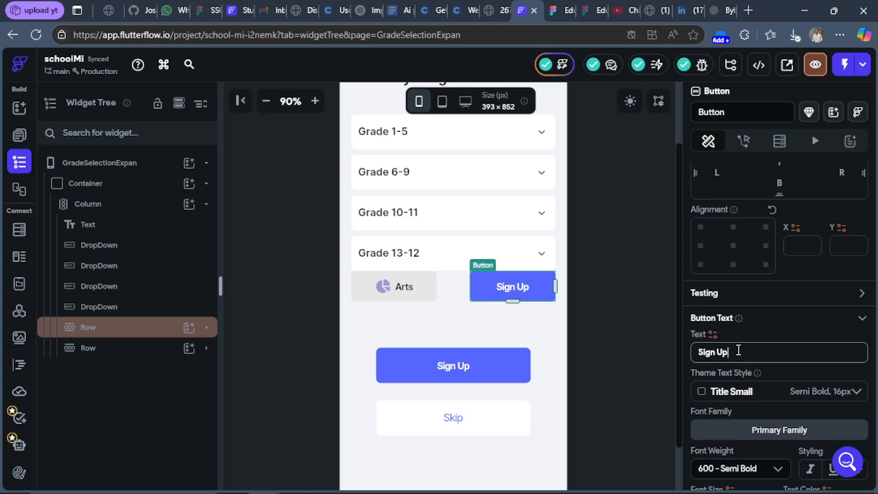
{"action": "key", "text": "BackSpace"}
{"action": "key", "text": "BackSpace"}
{"action": "key", "text": "BackSpace"}
{"action": "key", "text": "BackSpace"}
{"action": "key", "text": "BackSpace"}
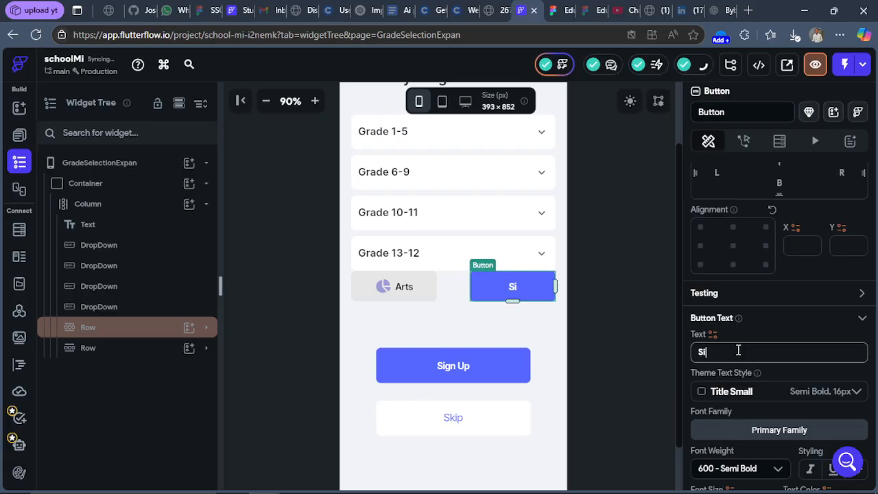
{"action": "key", "text": "BackSpace"}
{"action": "type", "text": "cience"}
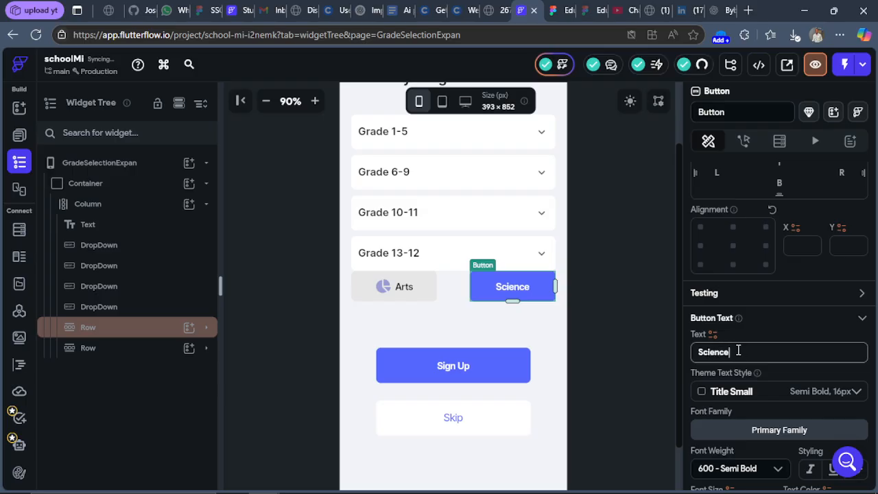
Step: Search Material and Font Awesome icons for "scienc" and give the Science button the Science Rounded flask icon
{"action": "scroll", "coordinate": [810, 445], "scroll_direction": "down", "scroll_amount": 10}
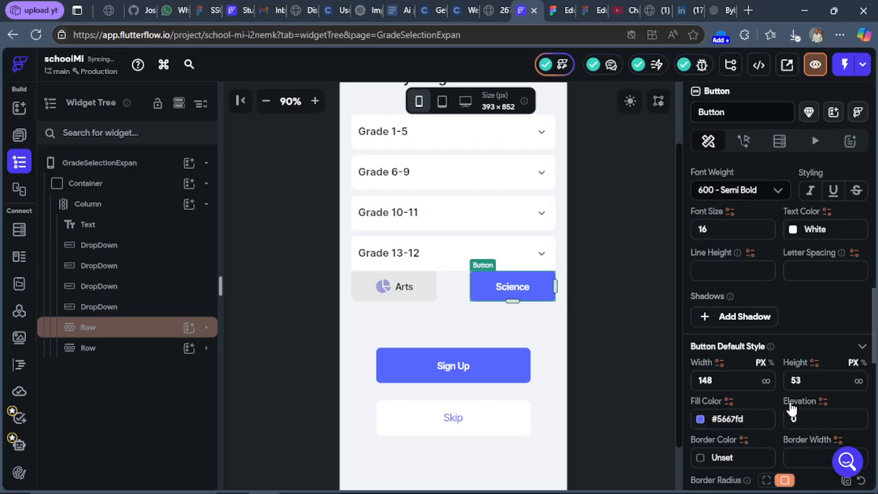
{"action": "left_click", "coordinate": [778, 173]}
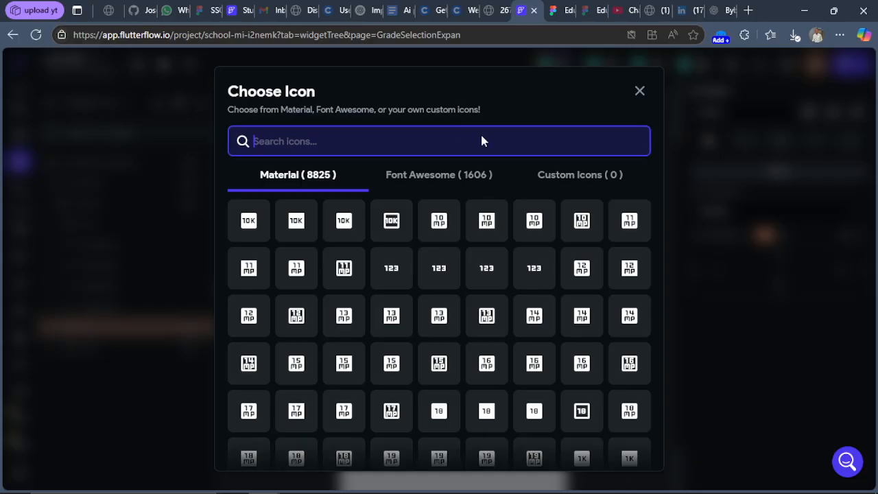
{"action": "type", "text": "scienc"}
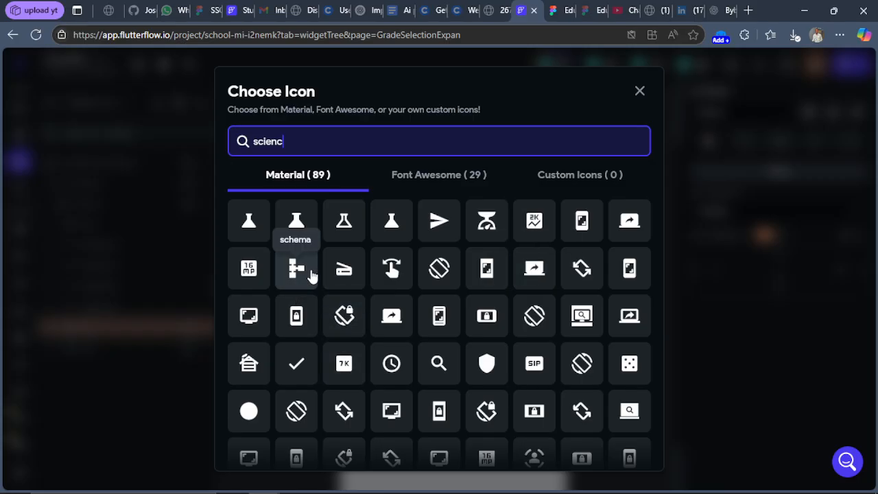
{"action": "scroll", "coordinate": [495, 429], "scroll_direction": "down", "scroll_amount": 3}
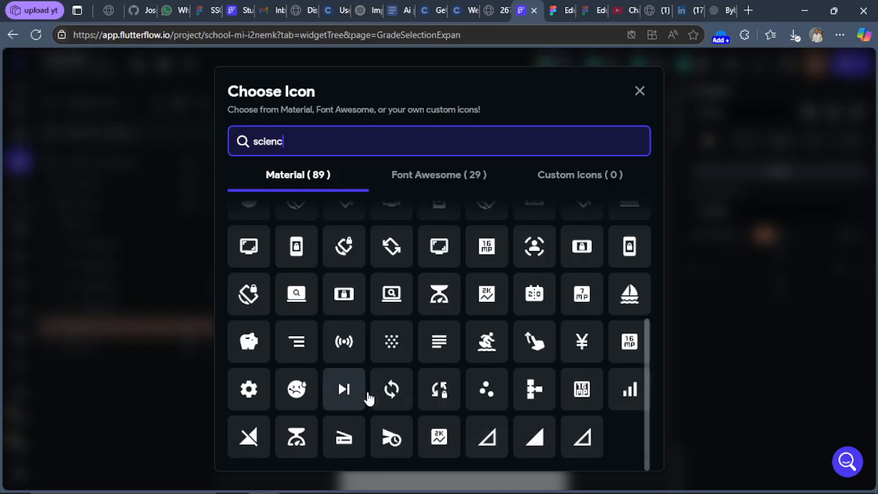
{"action": "scroll", "coordinate": [418, 367], "scroll_direction": "up", "scroll_amount": 3}
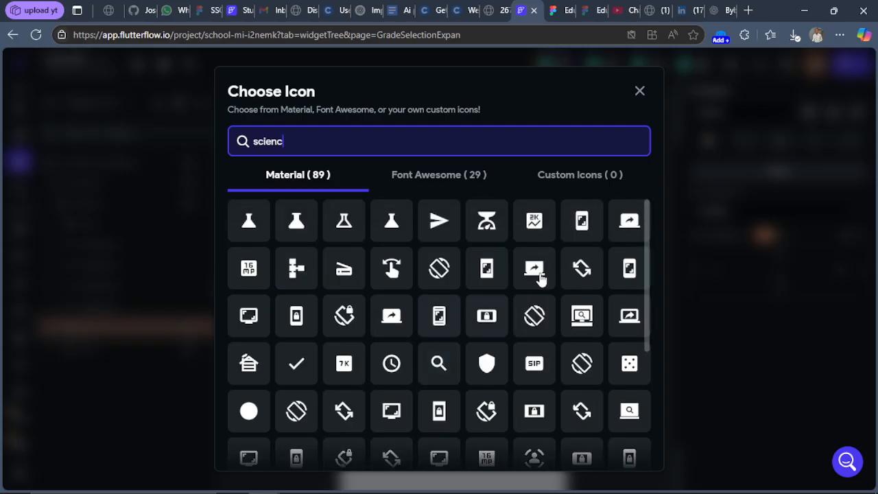
{"action": "left_click", "coordinate": [442, 187]}
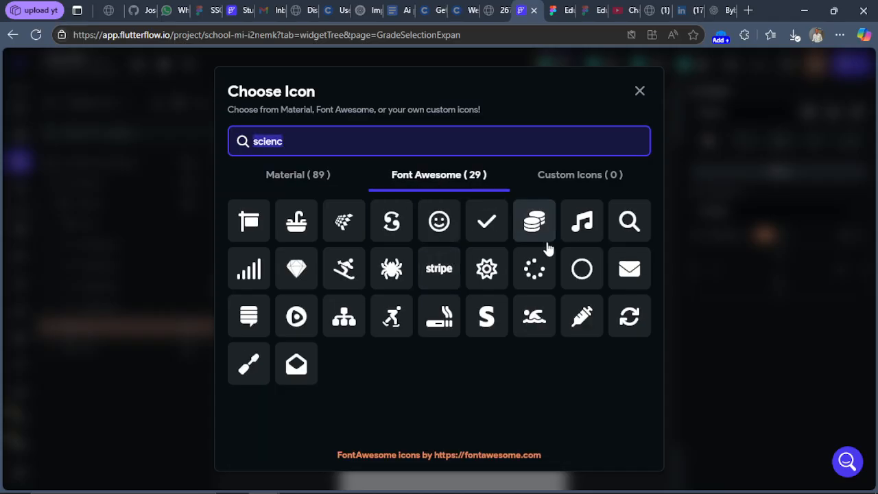
{"action": "left_click", "coordinate": [323, 177]}
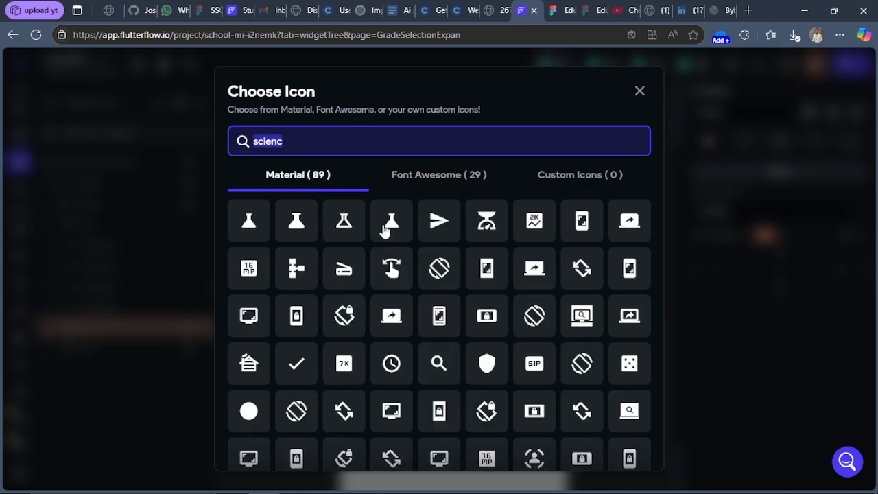
{"action": "scroll", "coordinate": [458, 320], "scroll_direction": "down", "scroll_amount": 3}
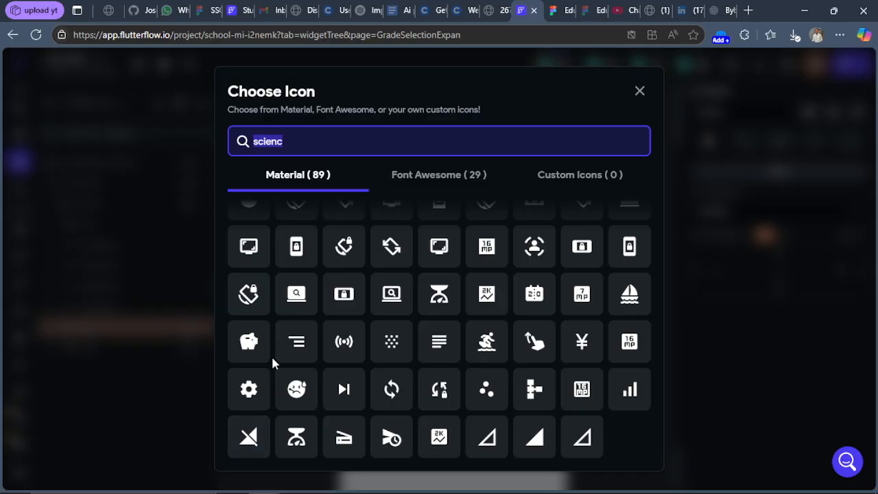
{"action": "scroll", "coordinate": [494, 365], "scroll_direction": "up", "scroll_amount": 3}
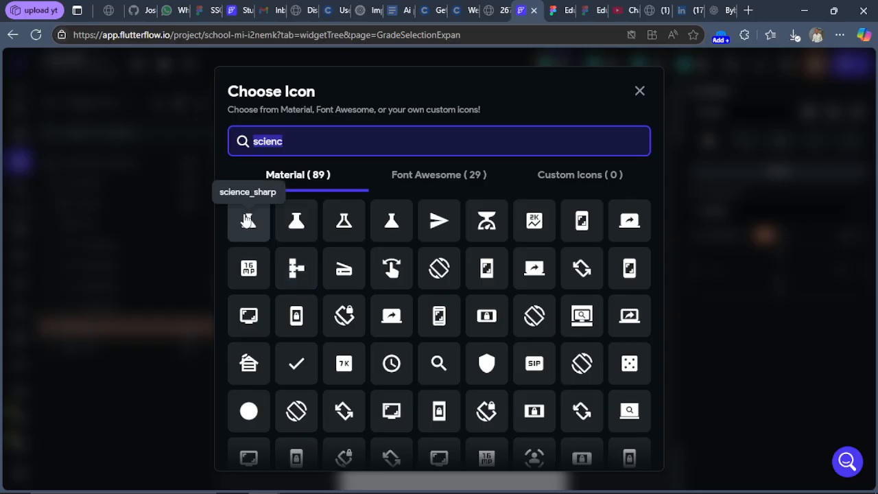
{"action": "left_click", "coordinate": [302, 237]}
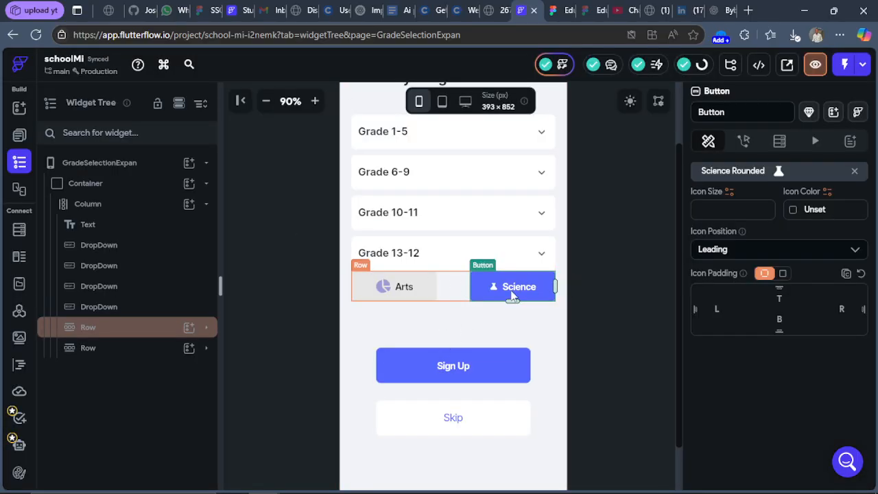
Step: Duplicate the row containing the Arts and Science buttons
{"action": "left_click", "coordinate": [118, 336]}
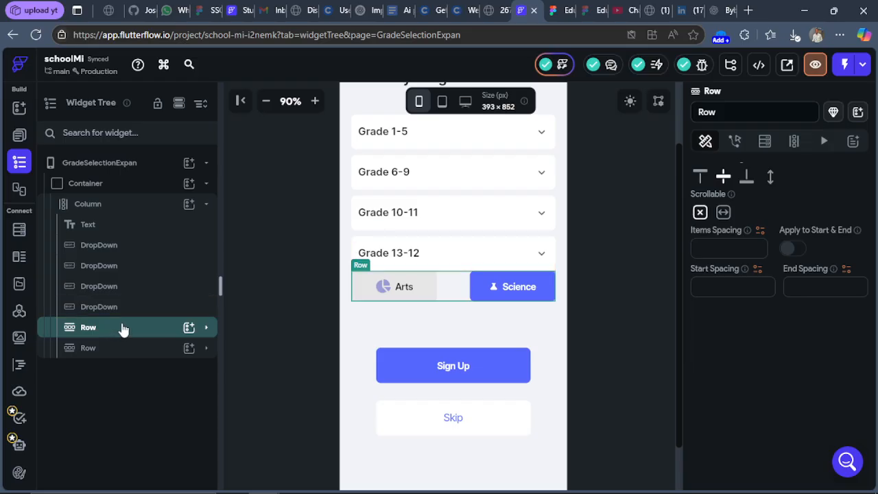
{"action": "right_click", "coordinate": [120, 330]}
{"action": "left_click", "coordinate": [182, 216]}
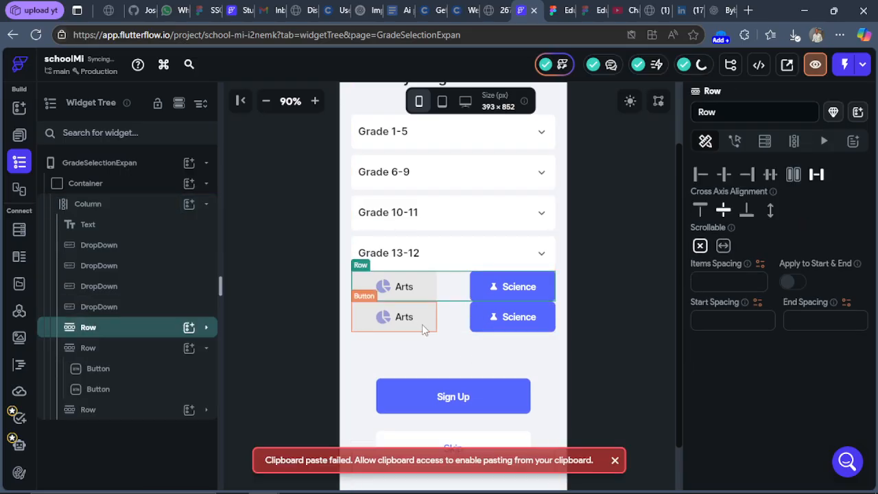
Step: Check the second row of subjects in the Figma design, and set the lower Arts button's text to Math in FlutterFlow
{"action": "left_click", "coordinate": [556, 11]}
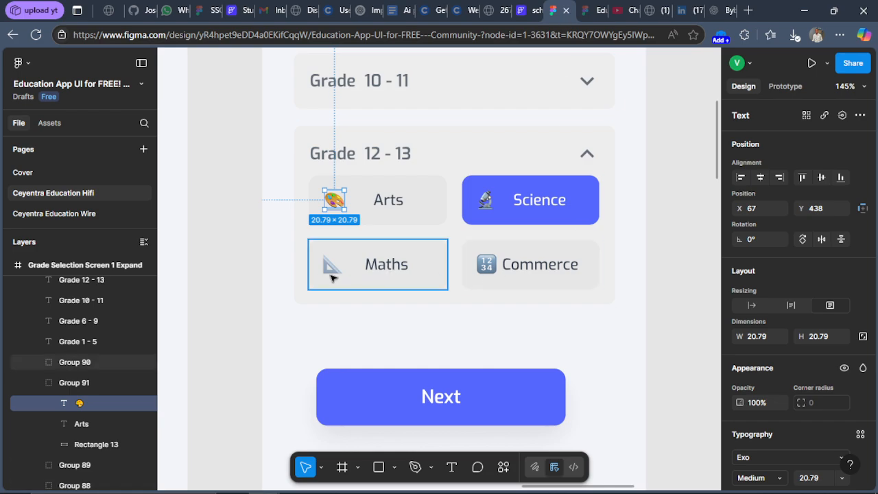
{"action": "left_click", "coordinate": [529, 11]}
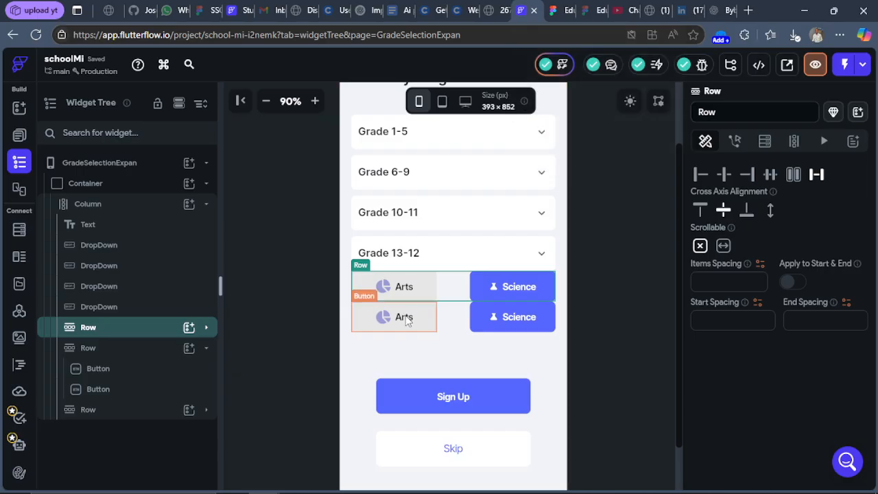
{"action": "left_click", "coordinate": [406, 320]}
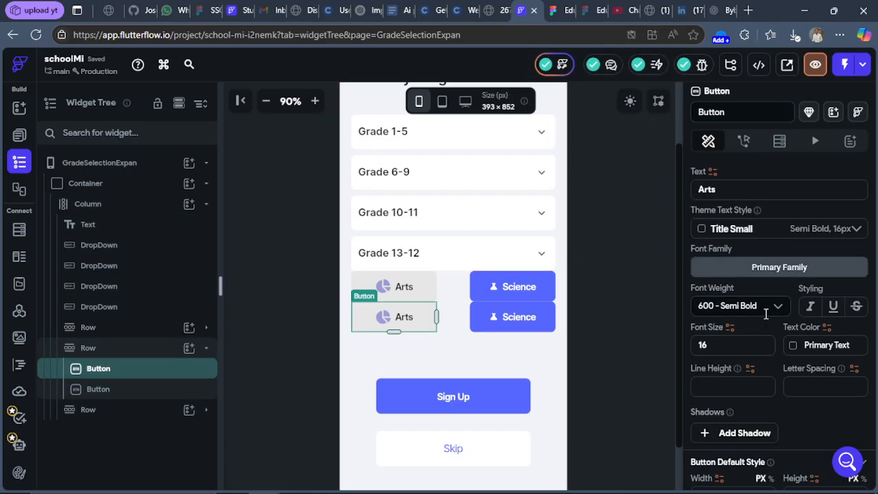
{"action": "left_click_drag", "start_coordinate": [747, 188], "coordinate": [678, 179]}
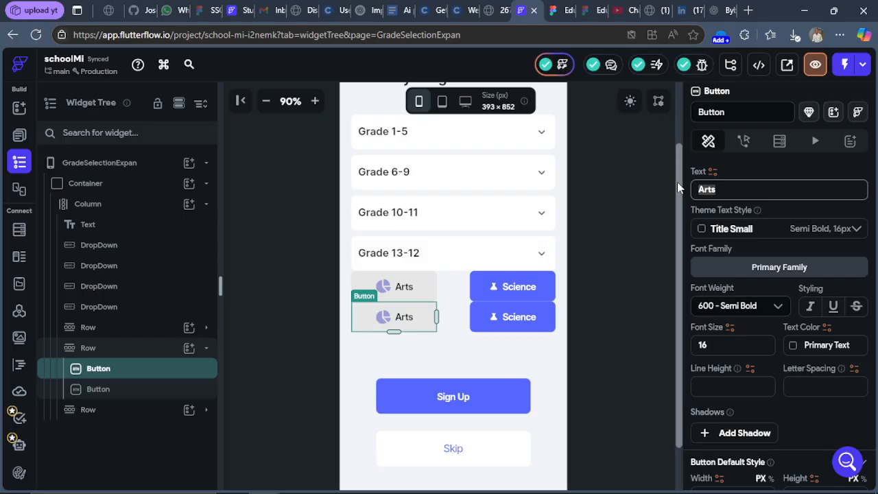
{"action": "type", "text": "Math"}
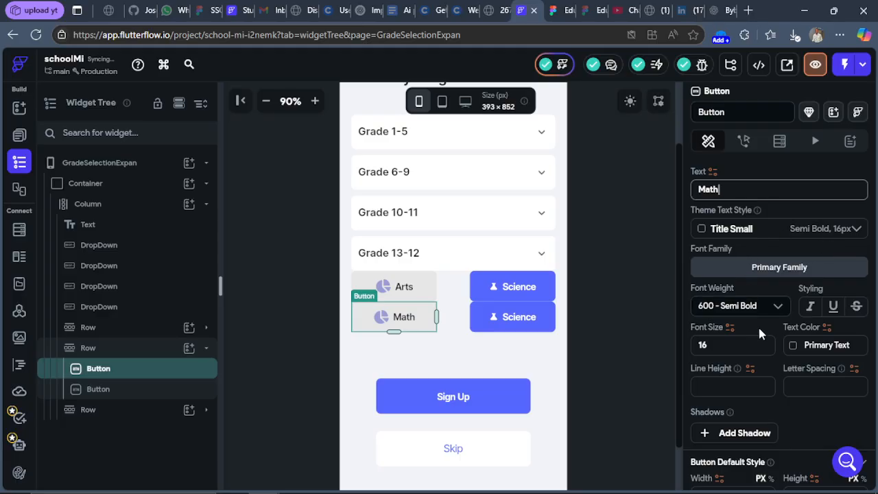
Step: Open the icon chooser for the Math button's pie icon and search the Material icons for "math"
{"action": "scroll", "coordinate": [759, 329], "scroll_direction": "down", "scroll_amount": 8}
{"action": "scroll", "coordinate": [781, 274], "scroll_direction": "up", "scroll_amount": 4}
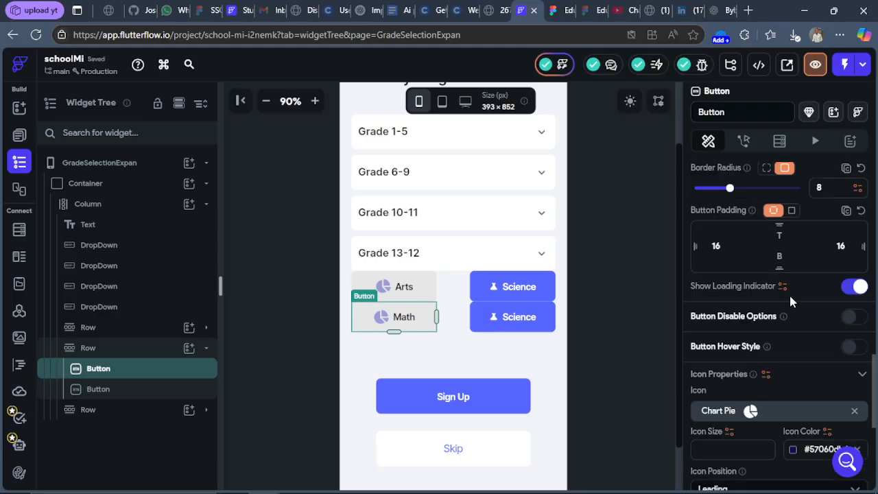
{"action": "scroll", "coordinate": [790, 329], "scroll_direction": "down", "scroll_amount": 4}
{"action": "scroll", "coordinate": [792, 370], "scroll_direction": "up", "scroll_amount": 8}
{"action": "scroll", "coordinate": [804, 425], "scroll_direction": "down", "scroll_amount": 4}
{"action": "left_click", "coordinate": [802, 413]}
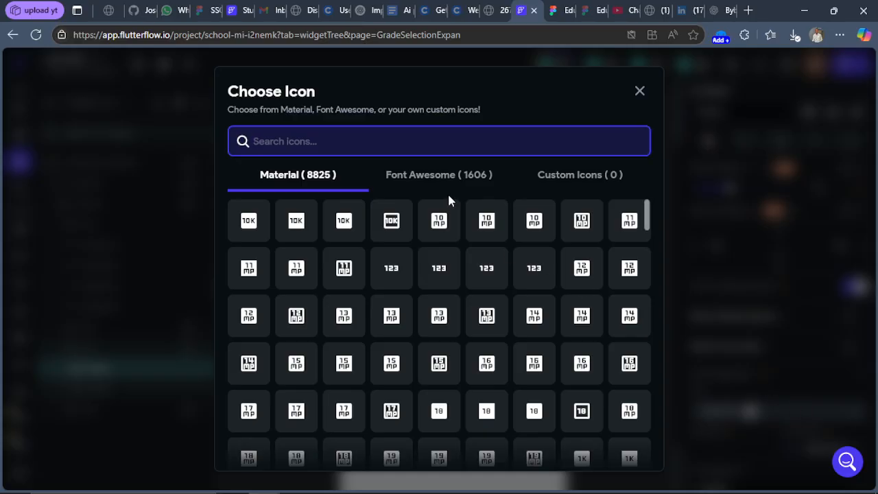
{"action": "type", "text": "math"}
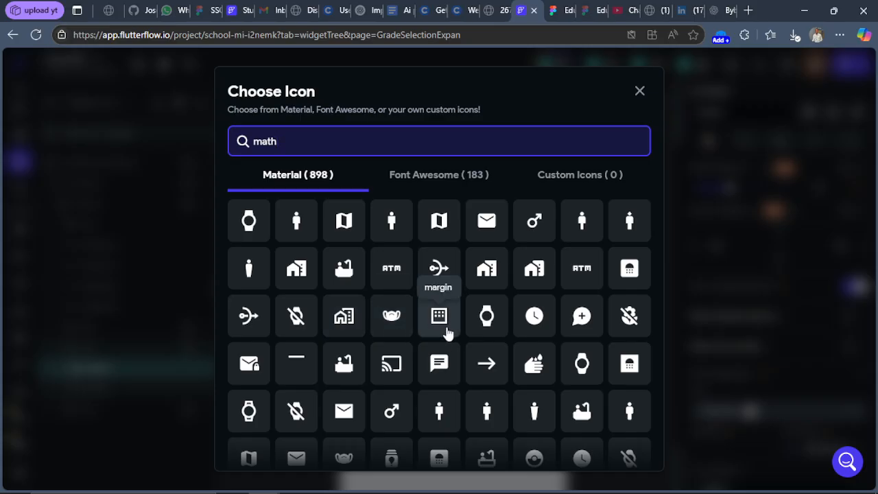
{"action": "scroll", "coordinate": [447, 343], "scroll_direction": "down", "scroll_amount": 10}
{"action": "scroll", "coordinate": [447, 344], "scroll_direction": "down", "scroll_amount": 10}
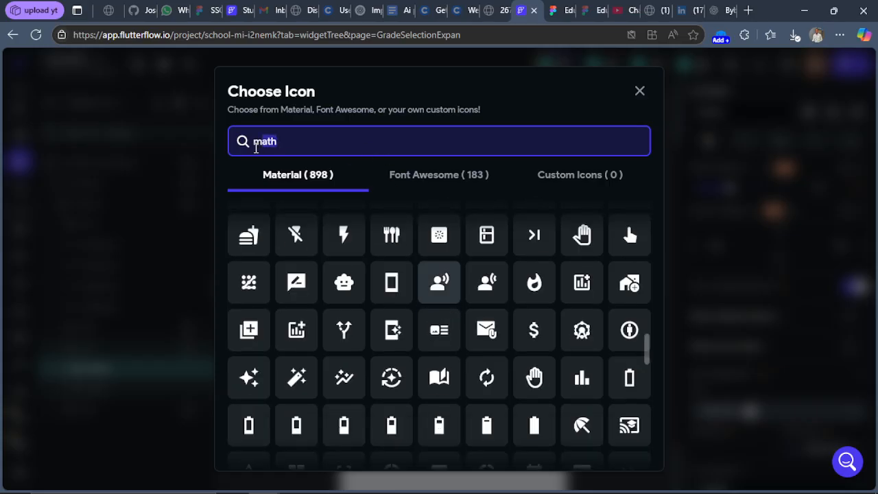
Step: Search for "triangle" icons for the Math button in both the Material and Font Awesome sets
{"action": "key", "text": "BackSpace"}
{"action": "key", "text": "BackSpace"}
{"action": "key", "text": "BackSpace"}
{"action": "key", "text": "BackSpace"}
{"action": "type", "text": "tria"}
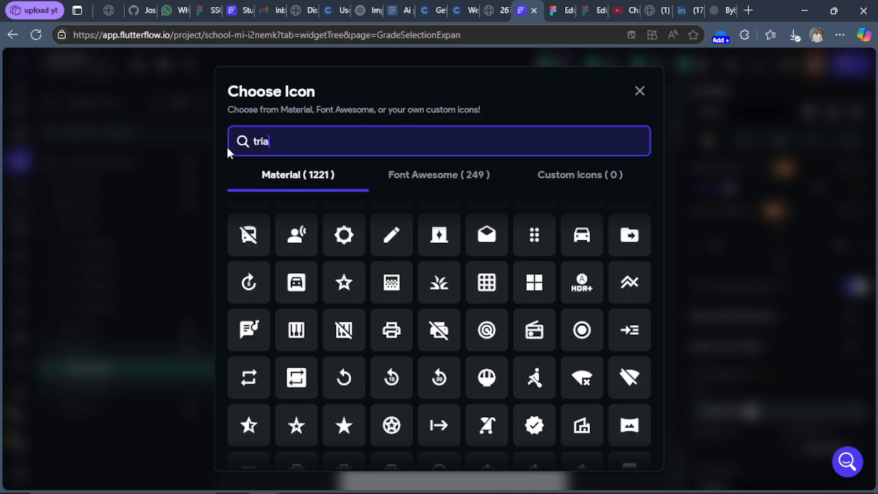
{"action": "type", "text": "ngle"}
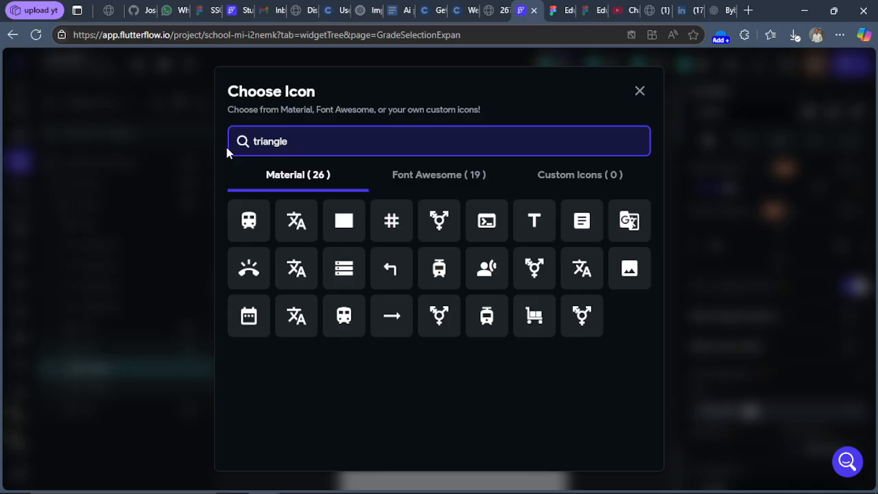
{"action": "left_click", "coordinate": [412, 179]}
{"action": "left_click", "coordinate": [412, 179]}
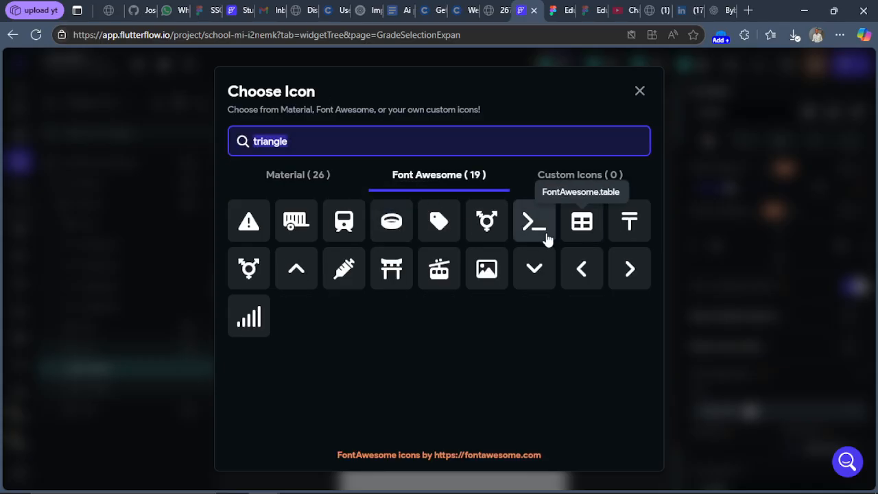
{"action": "left_click", "coordinate": [319, 184]}
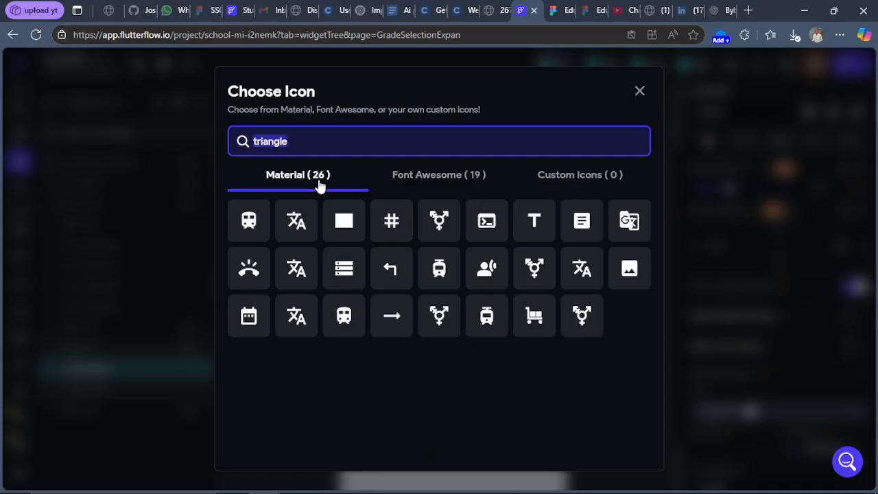
Step: Narrow the Math button's icon search to "right-triangle"
{"action": "left_click", "coordinate": [295, 141]}
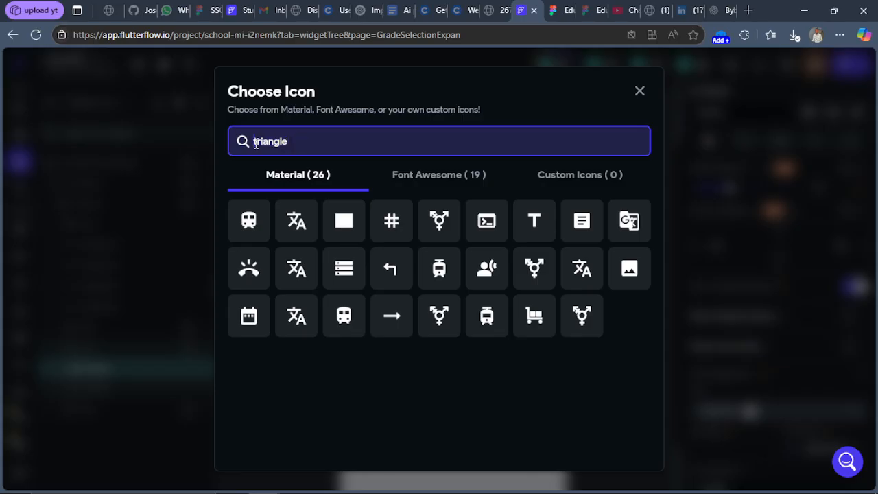
{"action": "left_click", "coordinate": [255, 141]}
{"action": "type", "text": "right"}
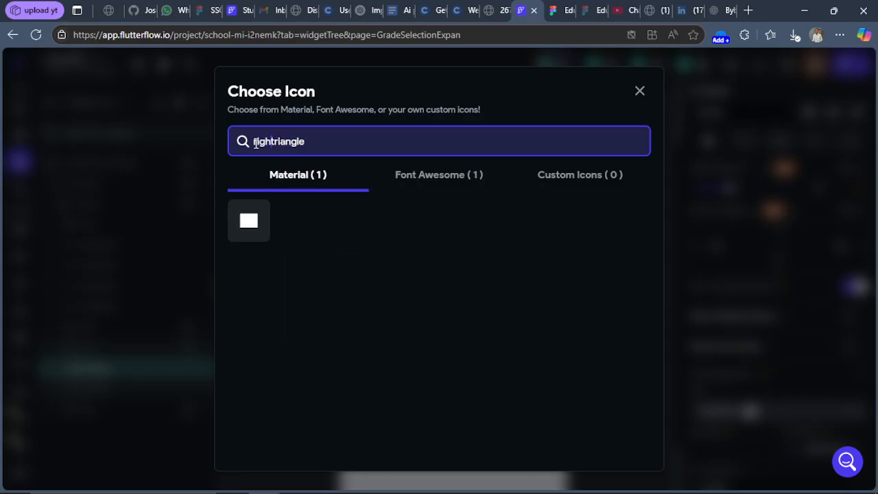
{"action": "type", "text": "-"}
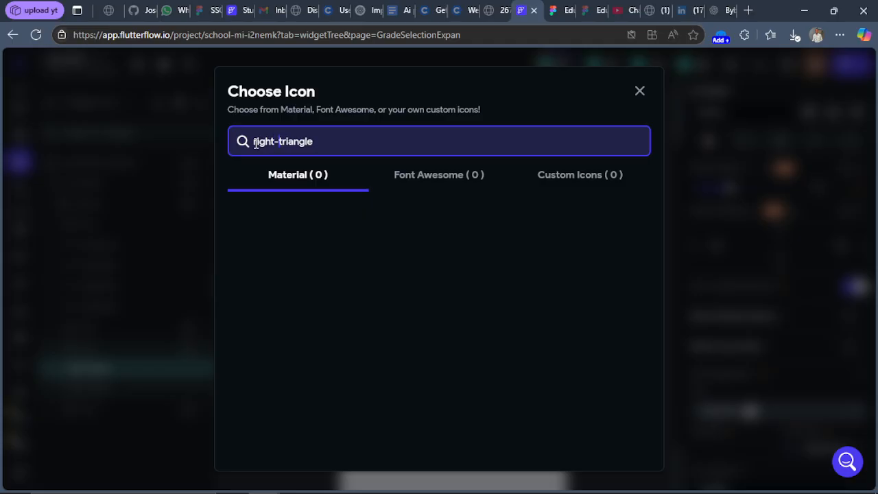
Step: Refine the Math button's icon search to "right-angle triangle"
{"action": "key", "text": "BackSpace"}
{"action": "type", "text": "ange"}
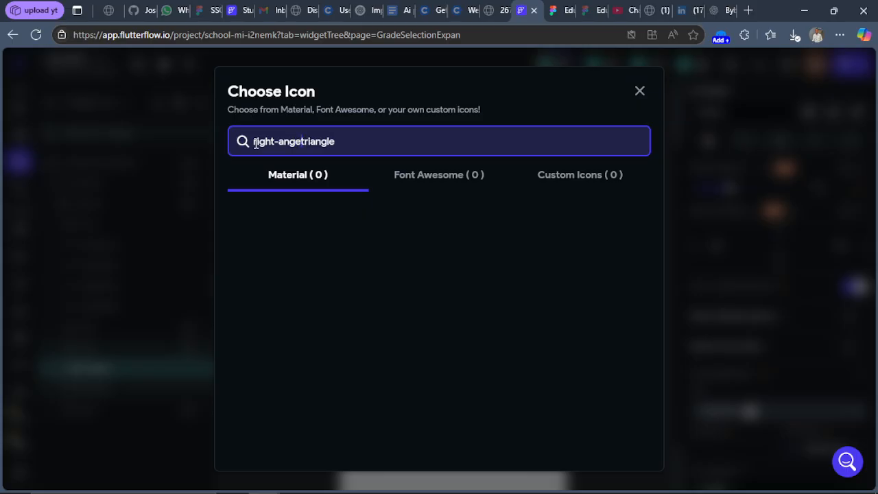
{"action": "key", "text": "Return"}
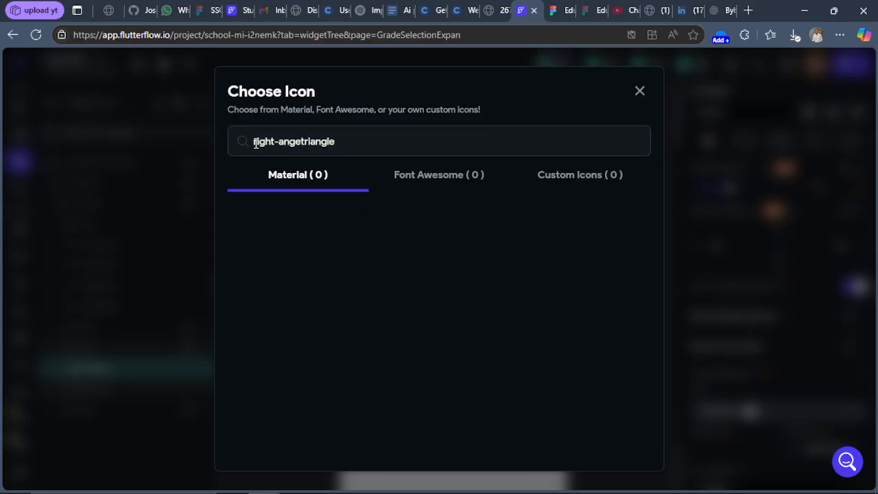
{"action": "left_click", "coordinate": [296, 145]}
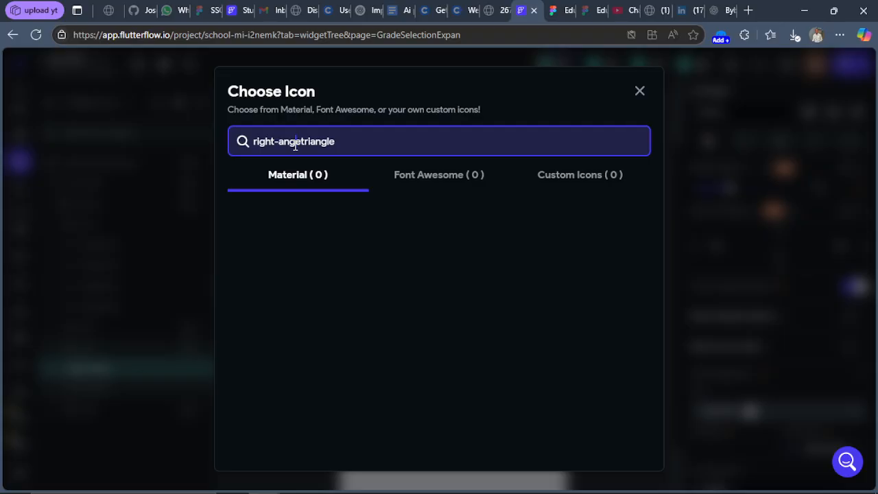
{"action": "type", "text": "l"}
{"action": "key", "text": "BackSpace"}
{"action": "key", "text": "Delete"}
{"action": "type", "text": "e"}
{"action": "key", "text": "Return"}
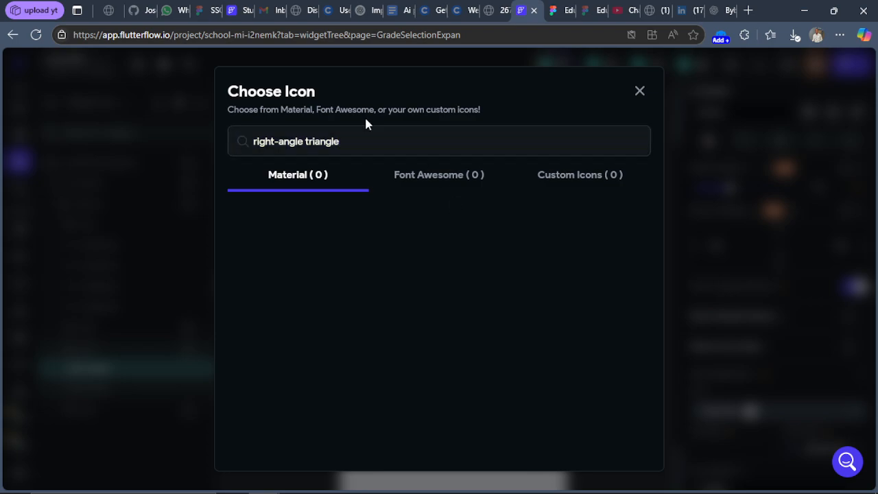
Step: Shorten the icon search to "triangle" and check the matches in the Material and Font Awesome sets
{"action": "left_click", "coordinate": [316, 145]}
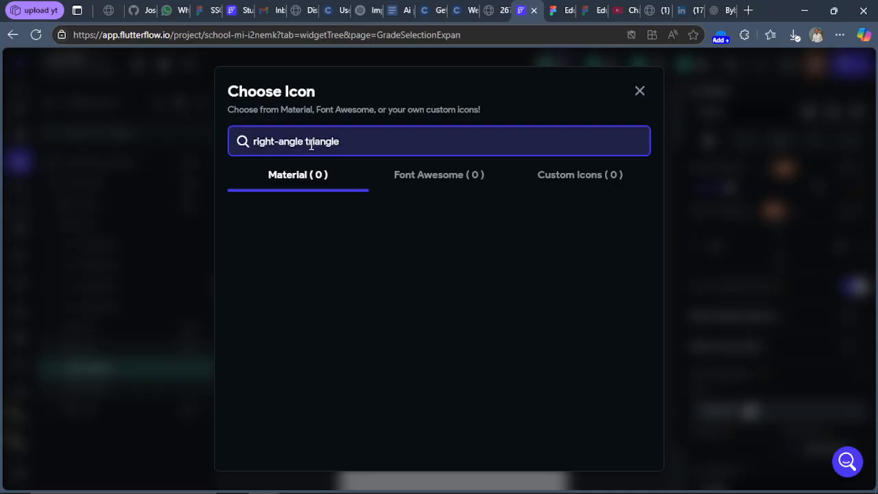
{"action": "left_click_drag", "start_coordinate": [307, 144], "coordinate": [259, 148]}
{"action": "key", "text": "BackSpace"}
{"action": "key", "text": "BackSpace"}
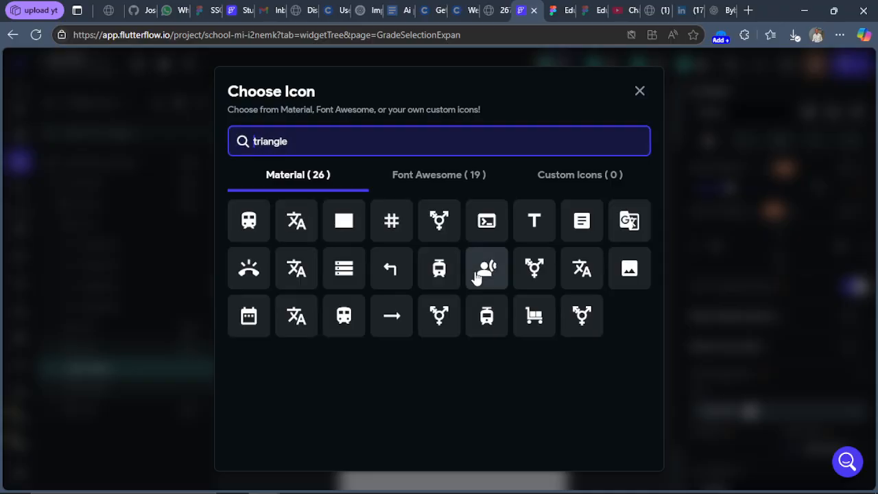
{"action": "left_click", "coordinate": [430, 181]}
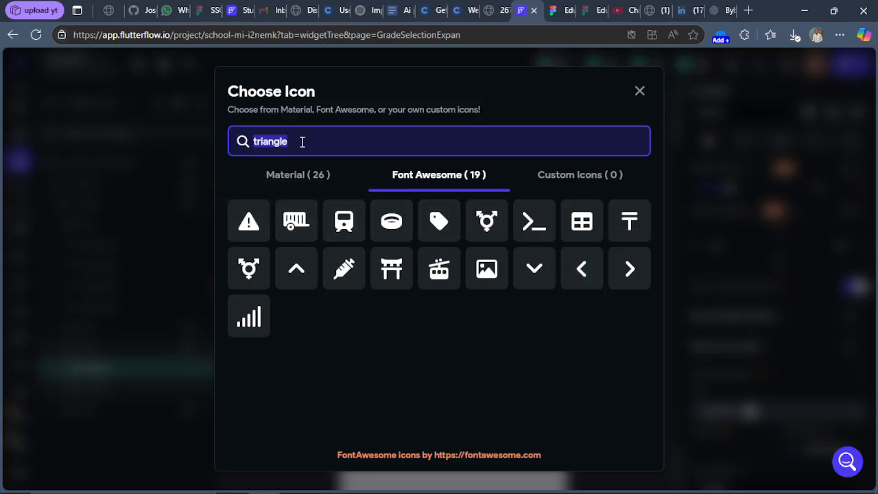
Step: Search both icon sets for "math" and give the Math button the Font Awesome Hashtag icon
{"action": "type", "text": "math"}
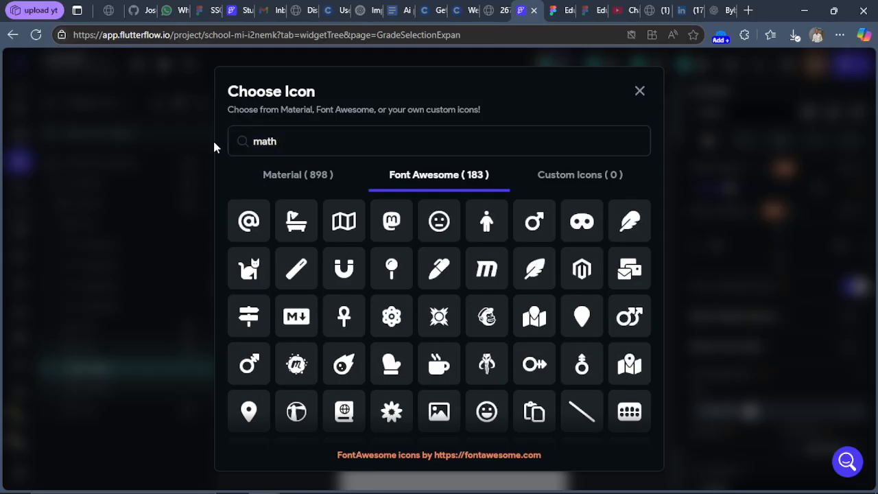
{"action": "left_click", "coordinate": [296, 179]}
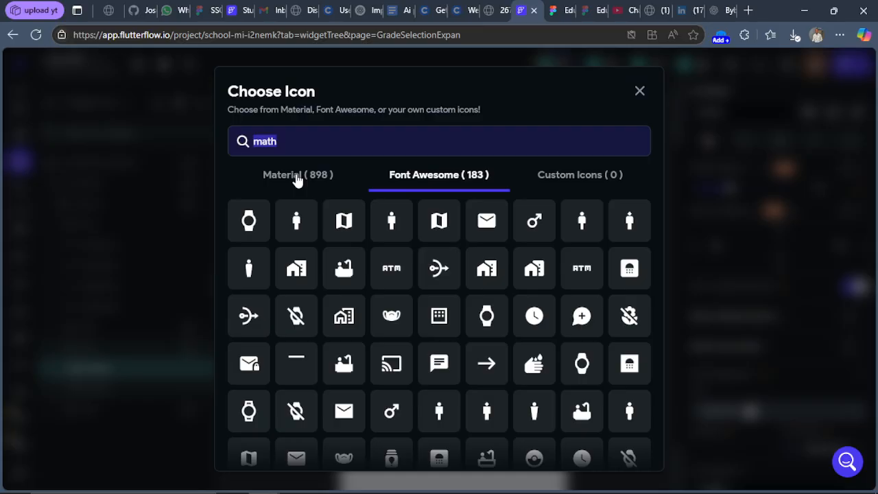
{"action": "scroll", "coordinate": [429, 319], "scroll_direction": "down", "scroll_amount": 3}
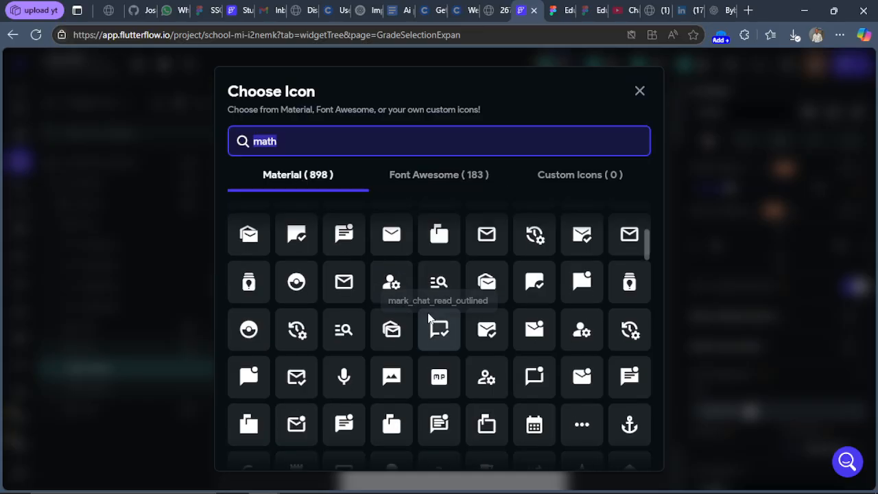
{"action": "scroll", "coordinate": [428, 319], "scroll_direction": "down", "scroll_amount": 3}
{"action": "scroll", "coordinate": [431, 318], "scroll_direction": "up", "scroll_amount": 5}
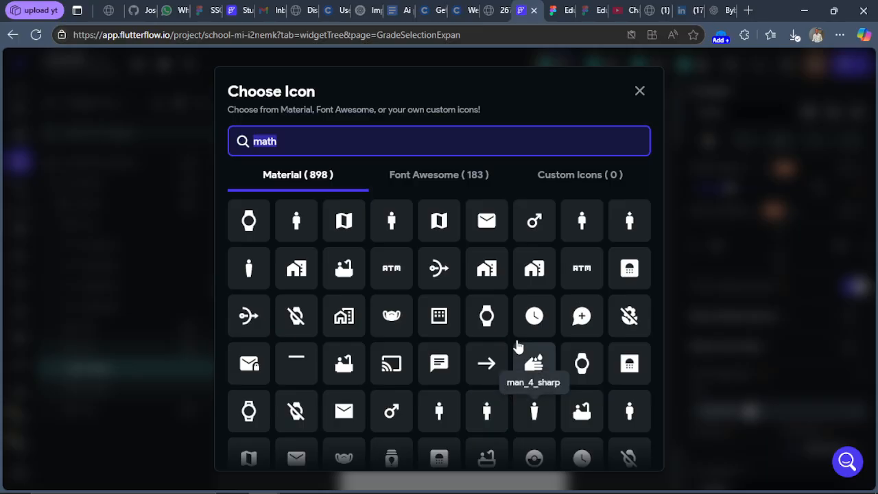
{"action": "left_click", "coordinate": [447, 177]}
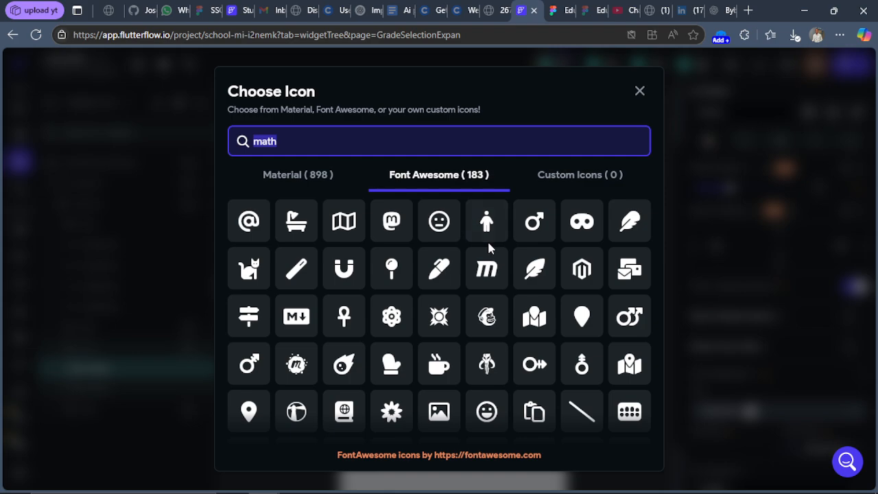
{"action": "scroll", "coordinate": [487, 247], "scroll_direction": "down", "scroll_amount": 5}
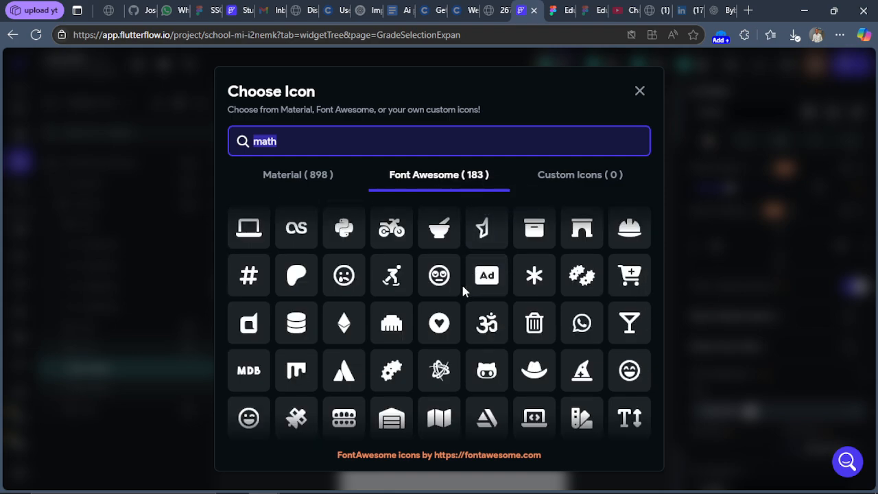
{"action": "left_click", "coordinate": [247, 280]}
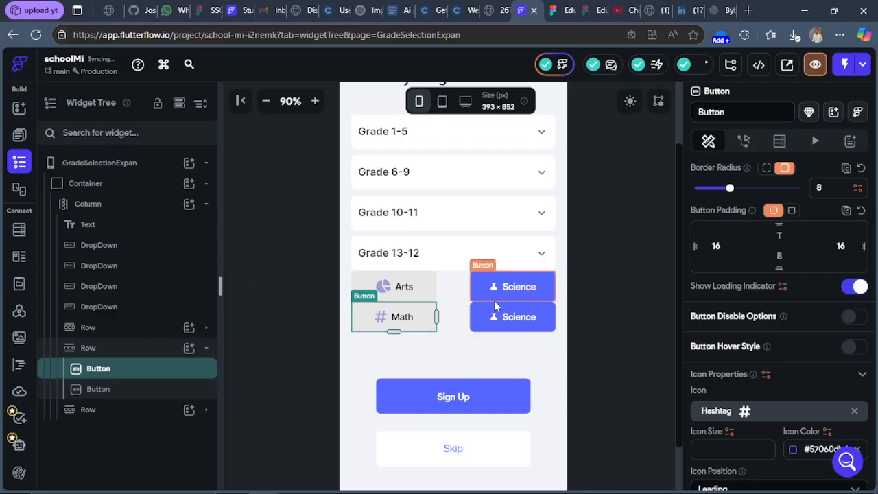
Step: Open the icon chooser for the lower Science button and search the Material icons for "ecommence"
{"action": "left_click", "coordinate": [491, 320]}
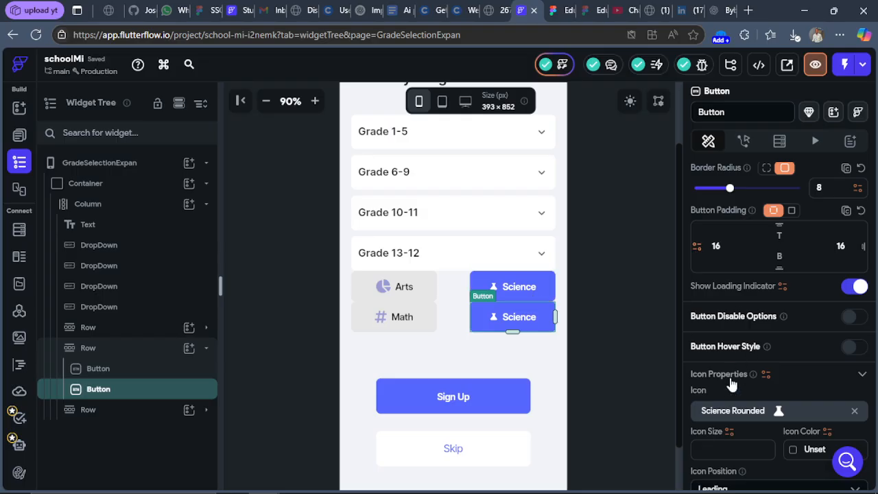
{"action": "scroll", "coordinate": [728, 416], "scroll_direction": "down", "scroll_amount": 4}
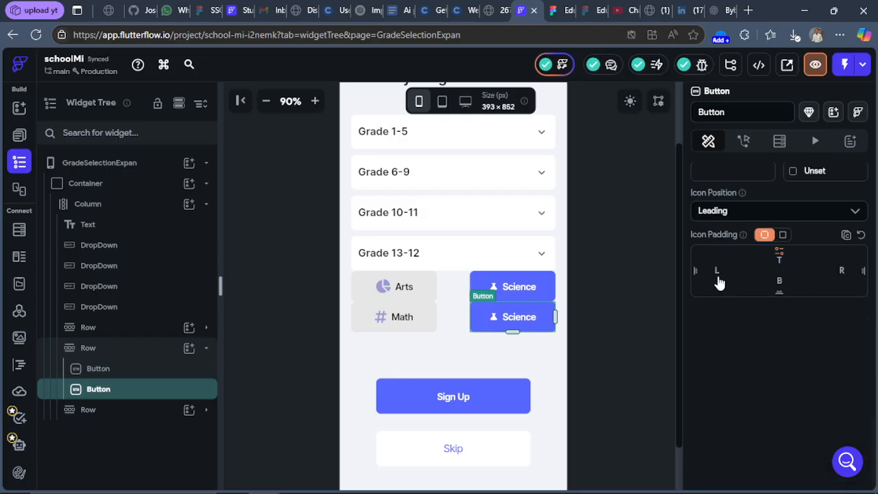
{"action": "scroll", "coordinate": [717, 280], "scroll_direction": "up", "scroll_amount": 4}
{"action": "left_click", "coordinate": [796, 411]}
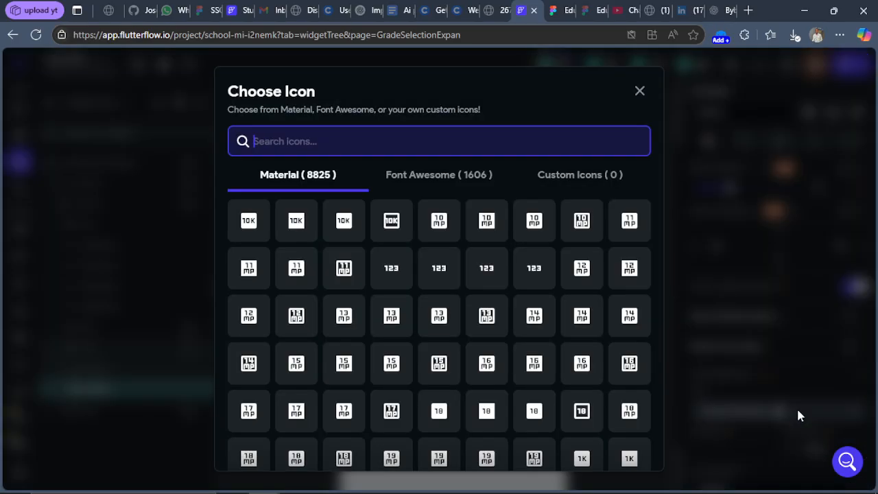
{"action": "type", "text": "e"}
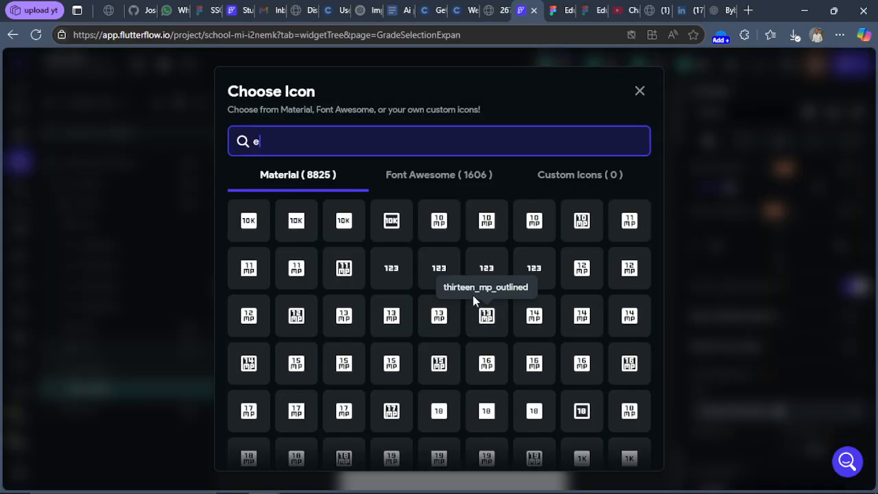
{"action": "type", "text": "comm"}
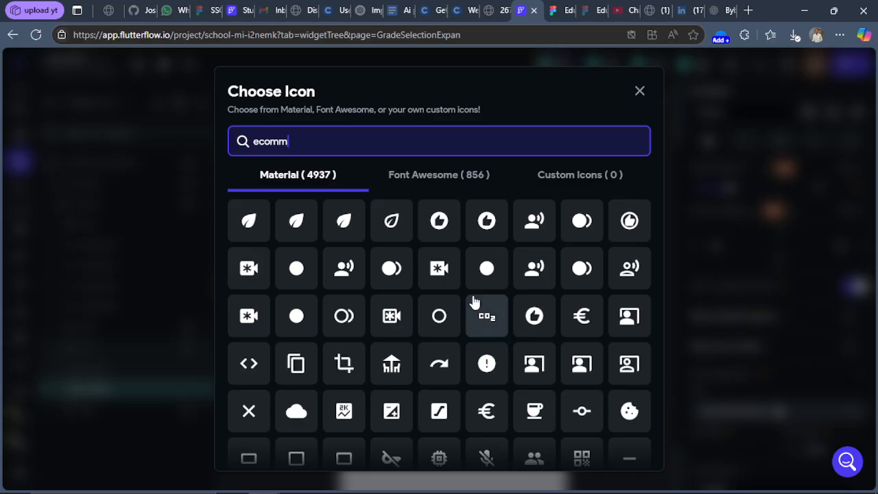
{"action": "type", "text": "ence"}
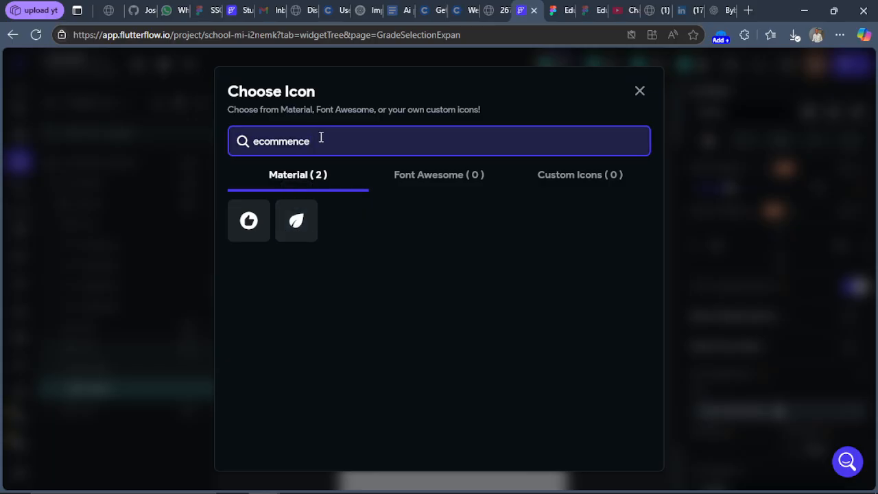
Step: Search the Material icons for "selling" and look through the matches for the lower Science button
{"action": "left_click_drag", "start_coordinate": [320, 137], "coordinate": [240, 153]}
{"action": "type", "text": "sal"}
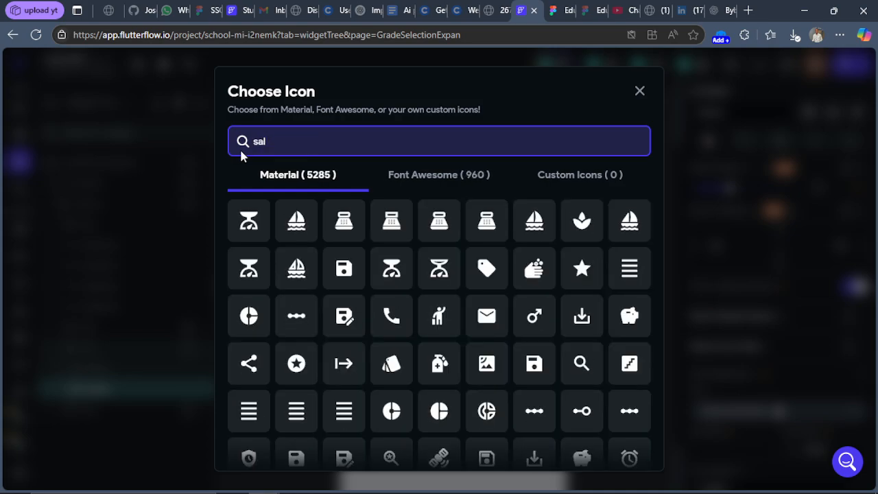
{"action": "key", "text": "BackSpace"}
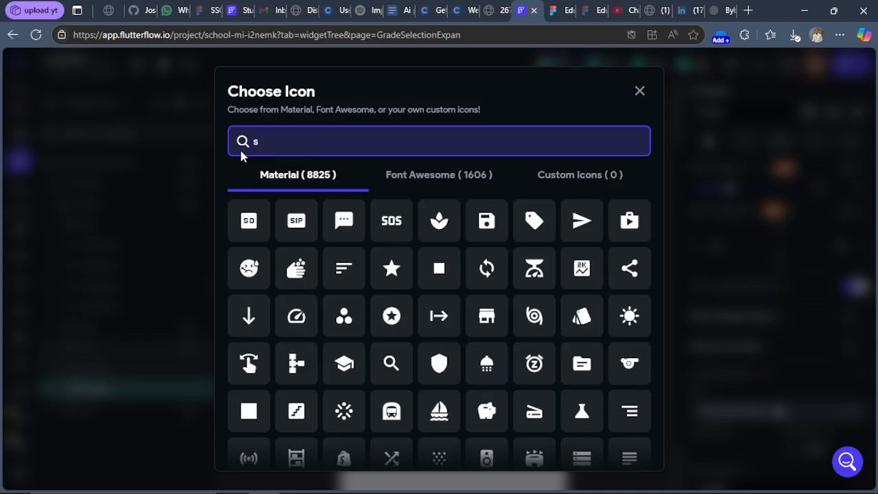
{"action": "type", "text": "elling"}
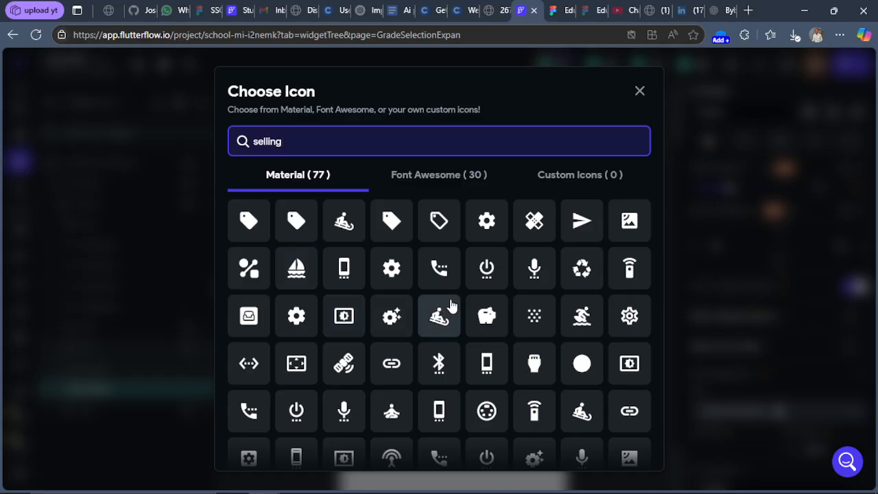
{"action": "scroll", "coordinate": [480, 302], "scroll_direction": "down", "scroll_amount": 3}
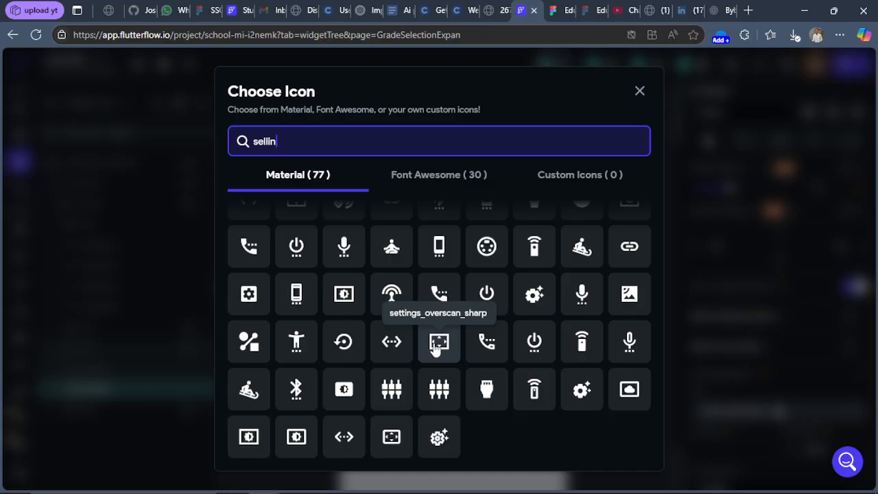
Step: Search both icon sets for "buy" and give the lower Science button the Font Awesome Untappd icon
{"action": "key", "text": "BackSpace"}
{"action": "key", "text": "BackSpace"}
{"action": "key", "text": "BackSpace"}
{"action": "key", "text": "BackSpace"}
{"action": "key", "text": "BackSpace"}
{"action": "key", "text": "BackSpace"}
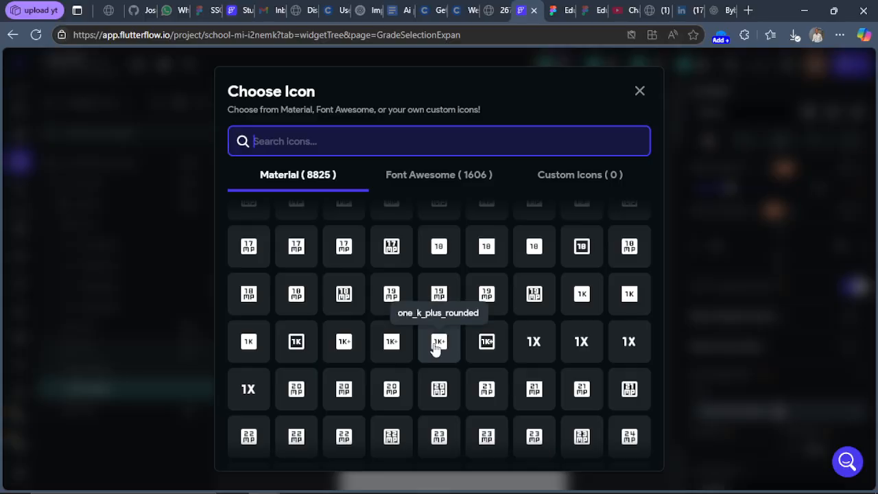
{"action": "type", "text": "buy"}
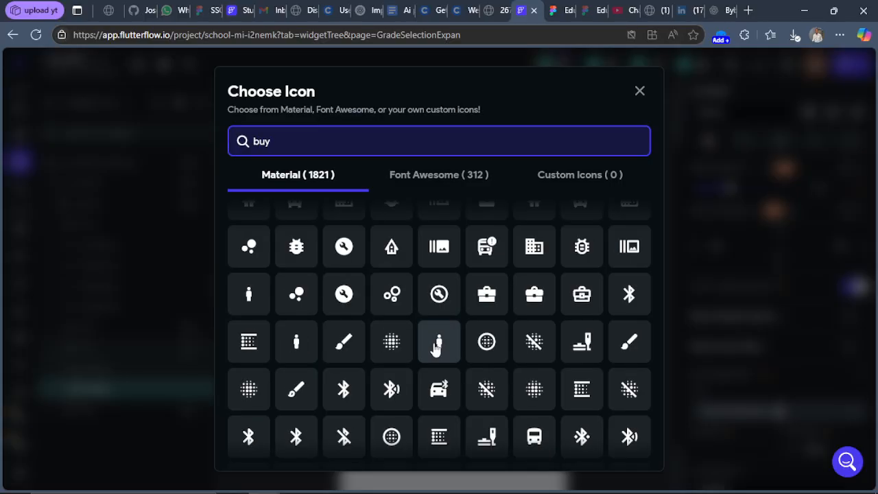
{"action": "scroll", "coordinate": [436, 346], "scroll_direction": "up", "scroll_amount": 3}
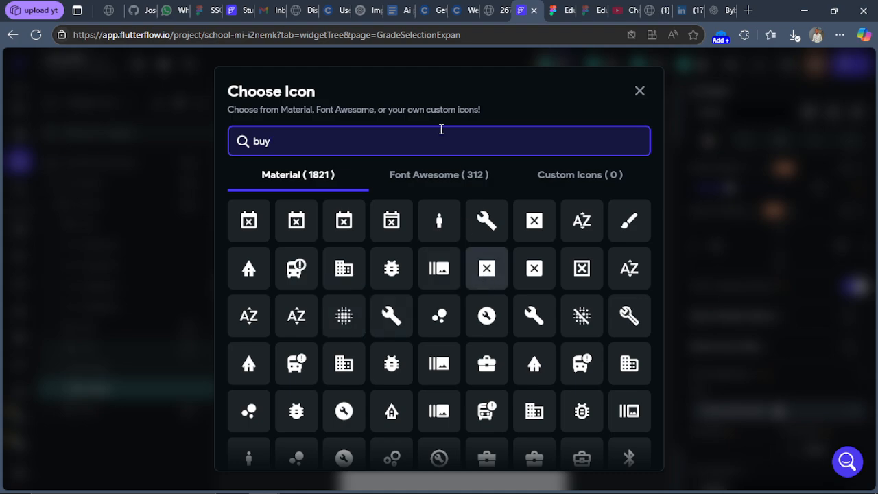
{"action": "left_click", "coordinate": [458, 182]}
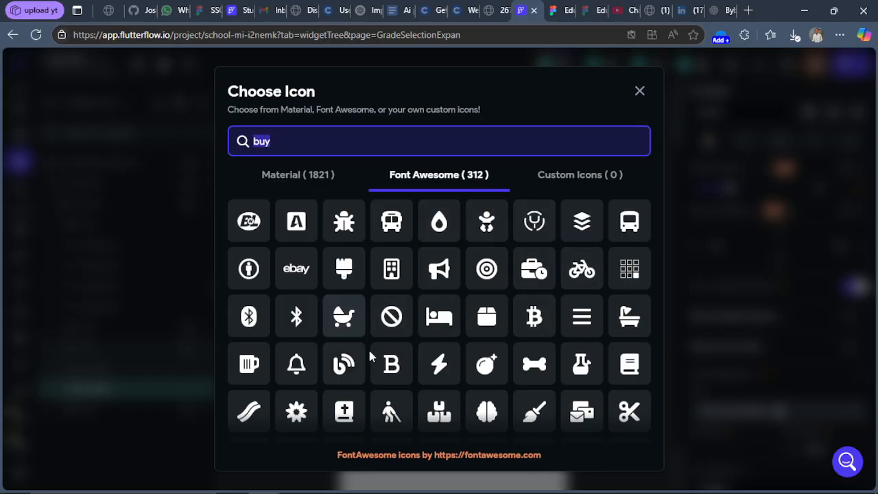
{"action": "scroll", "coordinate": [368, 346], "scroll_direction": "down", "scroll_amount": 10}
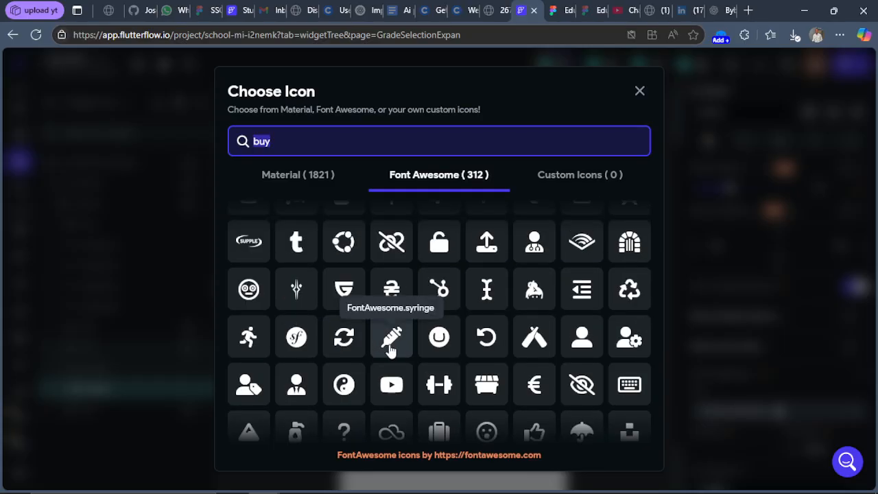
{"action": "left_click", "coordinate": [526, 336]}
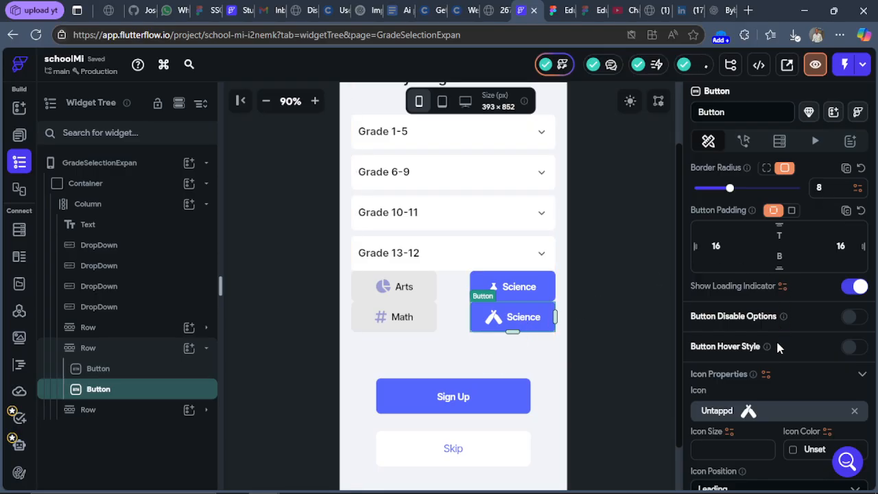
Step: Set the lower Science button's text to "Commence"
{"action": "scroll", "coordinate": [761, 343], "scroll_direction": "up", "scroll_amount": 4}
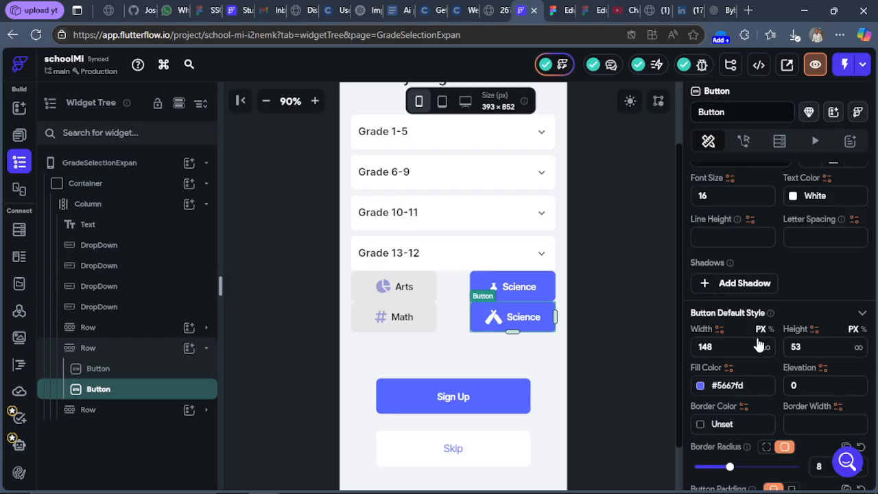
{"action": "scroll", "coordinate": [757, 346], "scroll_direction": "down", "scroll_amount": 8}
{"action": "scroll", "coordinate": [758, 350], "scroll_direction": "up", "scroll_amount": 10}
{"action": "scroll", "coordinate": [759, 347], "scroll_direction": "down", "scroll_amount": 4}
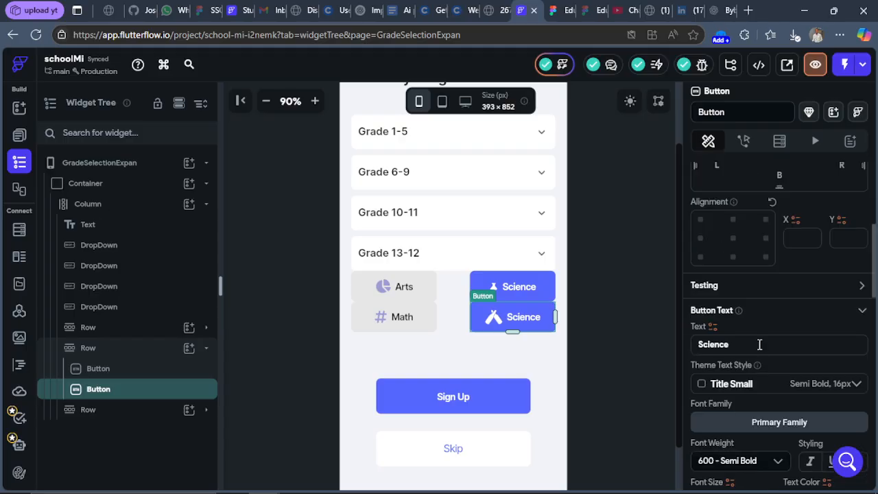
{"action": "scroll", "coordinate": [759, 346], "scroll_direction": "down", "scroll_amount": 4}
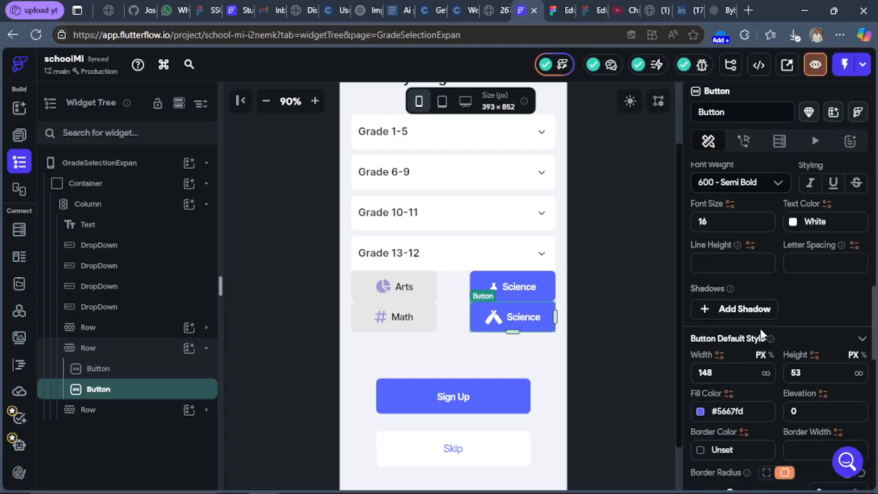
{"action": "scroll", "coordinate": [759, 329], "scroll_direction": "up", "scroll_amount": 4}
{"action": "double_click", "coordinate": [699, 345]}
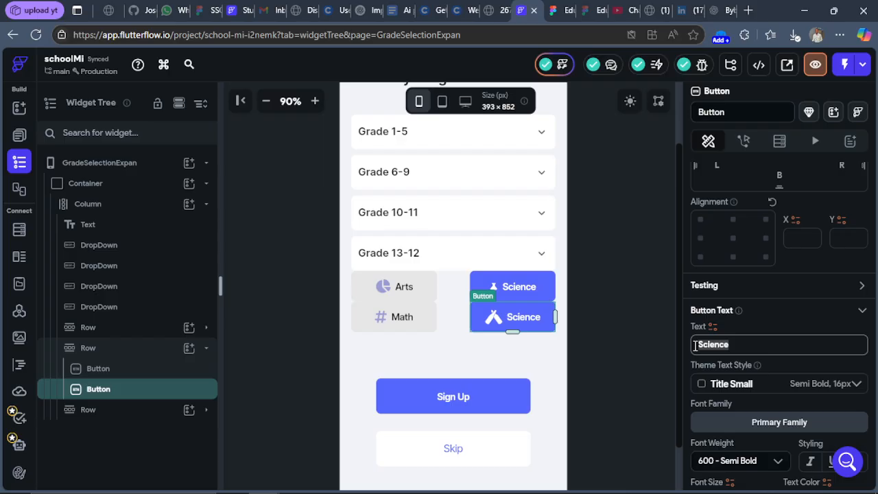
{"action": "type", "text": "Commence"}
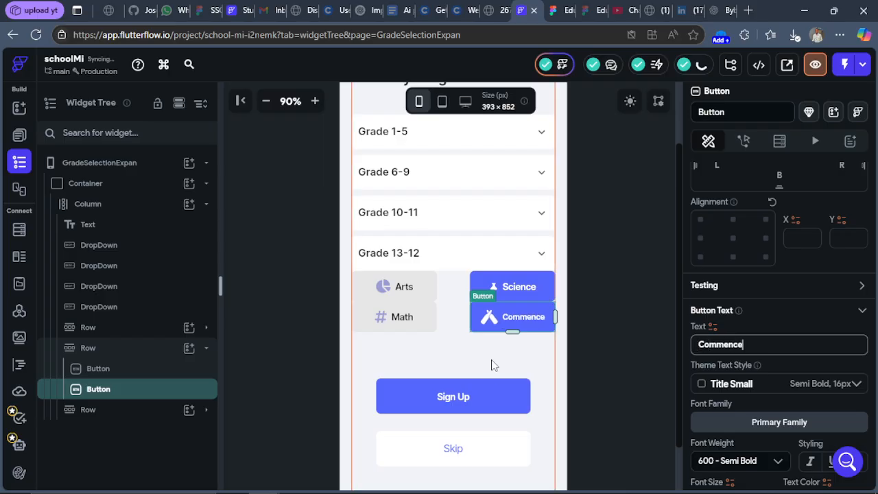
Step: Set the bottom padding of the row holding the Arts and Science buttons to 10
{"action": "left_click", "coordinate": [457, 299]}
{"action": "scroll", "coordinate": [782, 295], "scroll_direction": "up", "scroll_amount": 4}
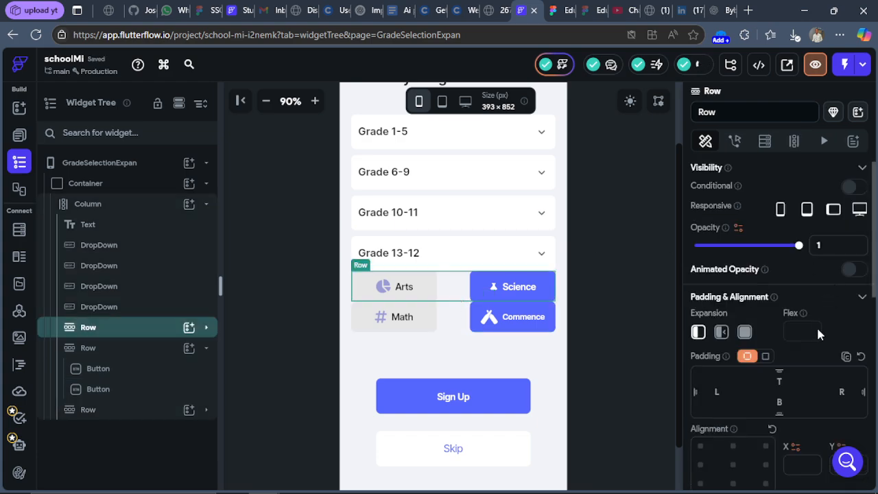
{"action": "left_click", "coordinate": [781, 403]}
{"action": "type", "text": "10"}
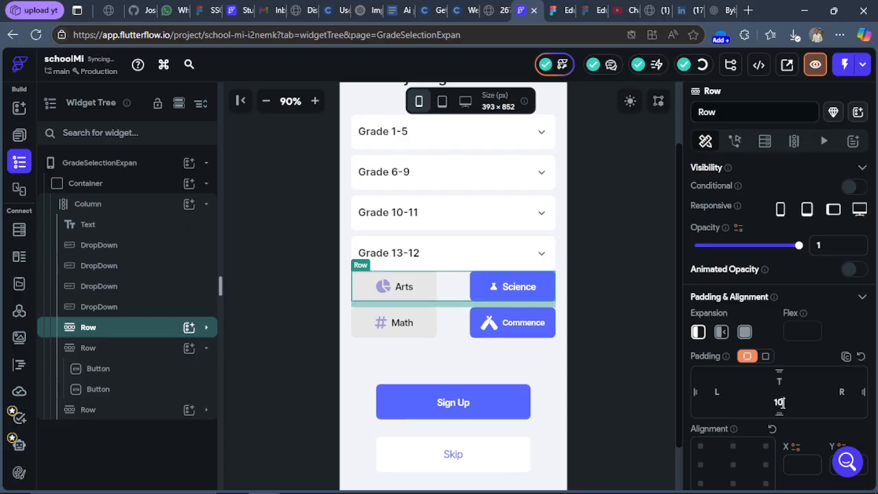
{"action": "left_click", "coordinate": [631, 343]}
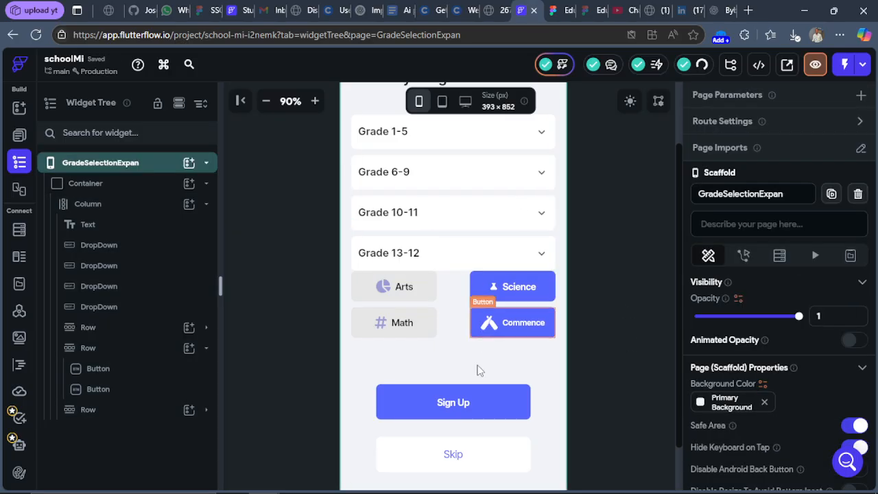
Step: Set the bottom padding of the Grade 13-12 dropdown to 10
{"action": "left_click", "coordinate": [468, 290]}
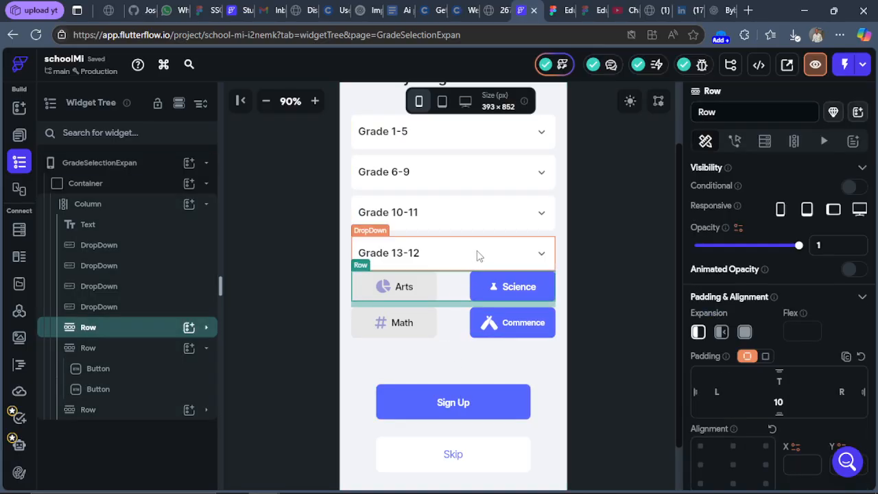
{"action": "left_click", "coordinate": [478, 256]}
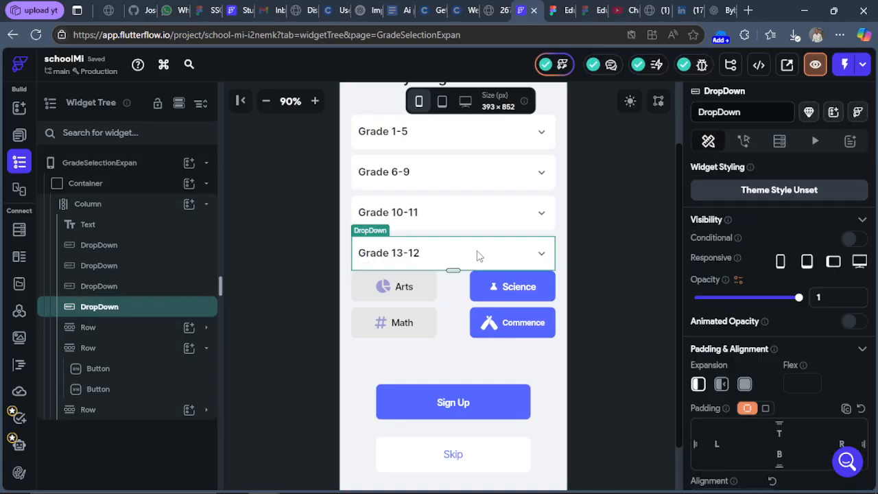
{"action": "left_click", "coordinate": [779, 449]}
{"action": "type", "text": "10"}
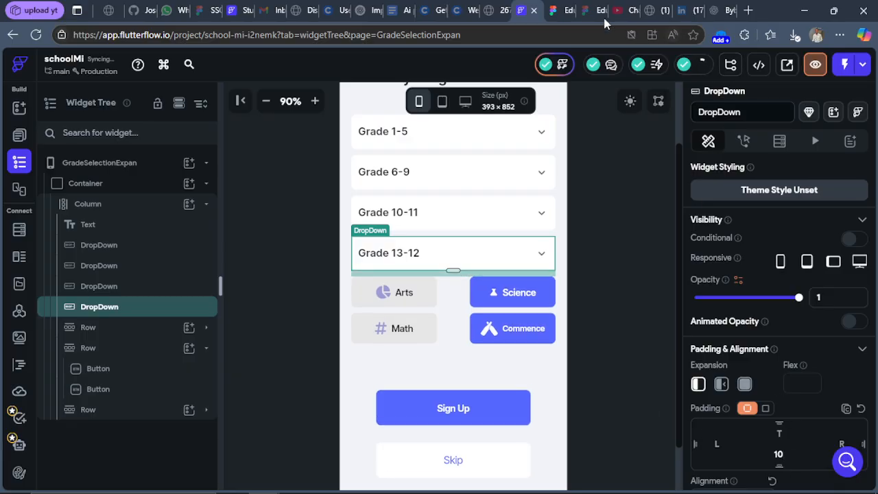
Step: Switch to the Figma design and examine the expanded Grade 12 - 13 subject section on the grade selection screen
{"action": "left_click", "coordinate": [559, 10]}
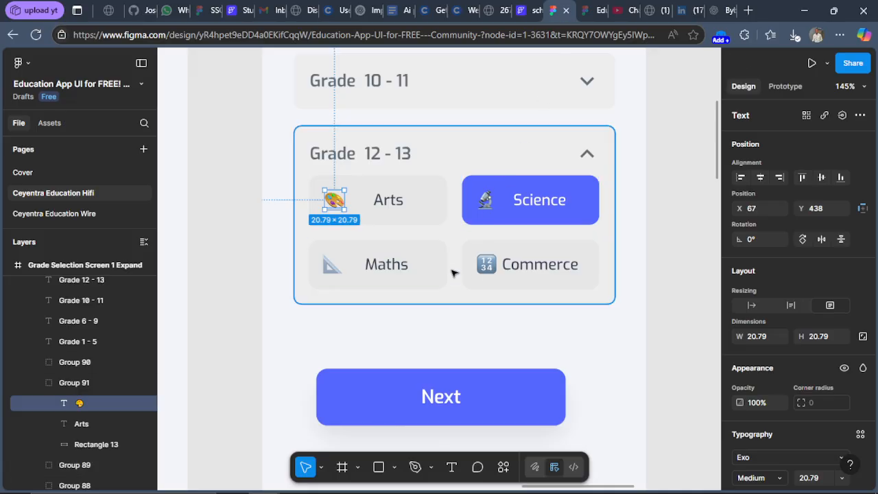
{"action": "scroll", "coordinate": [454, 272], "scroll_direction": "down", "scroll_amount": 5}
{"action": "scroll", "coordinate": [458, 274], "scroll_direction": "down", "scroll_amount": 3}
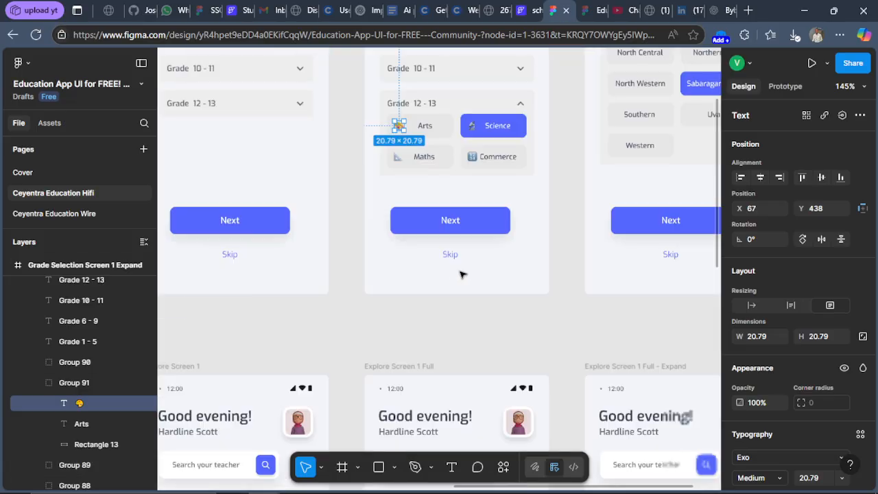
{"action": "scroll", "coordinate": [463, 272], "scroll_direction": "down", "scroll_amount": 3}
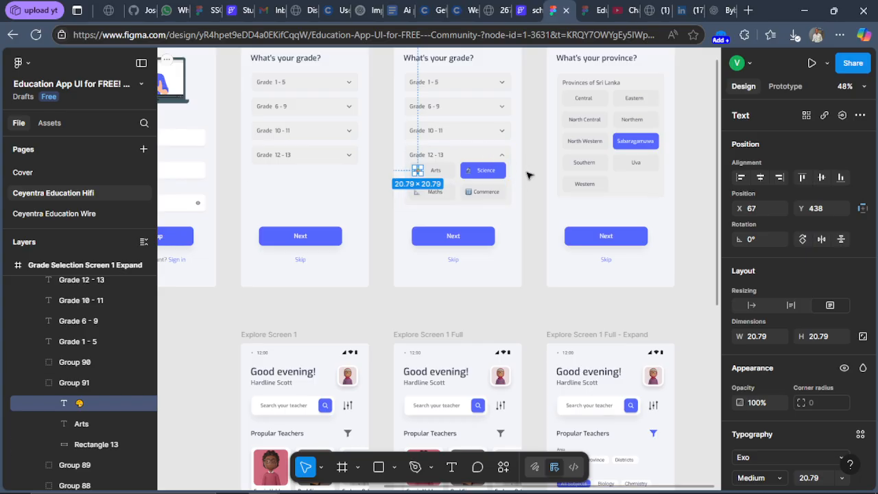
{"action": "left_click", "coordinate": [528, 176]}
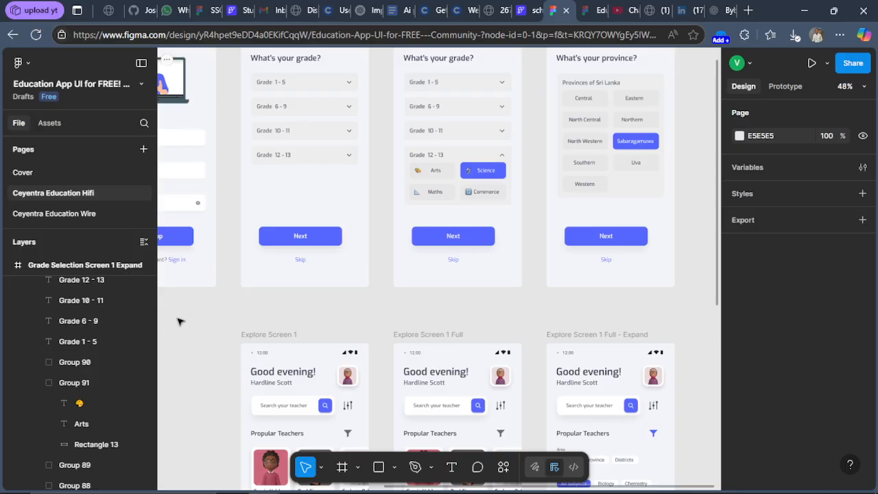
{"action": "scroll", "coordinate": [484, 146], "scroll_direction": "up", "scroll_amount": 3}
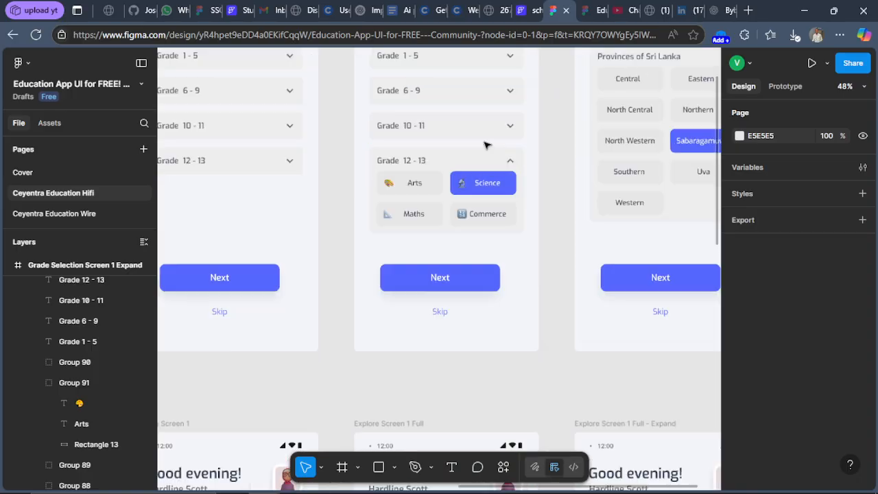
{"action": "scroll", "coordinate": [484, 145], "scroll_direction": "up", "scroll_amount": 5}
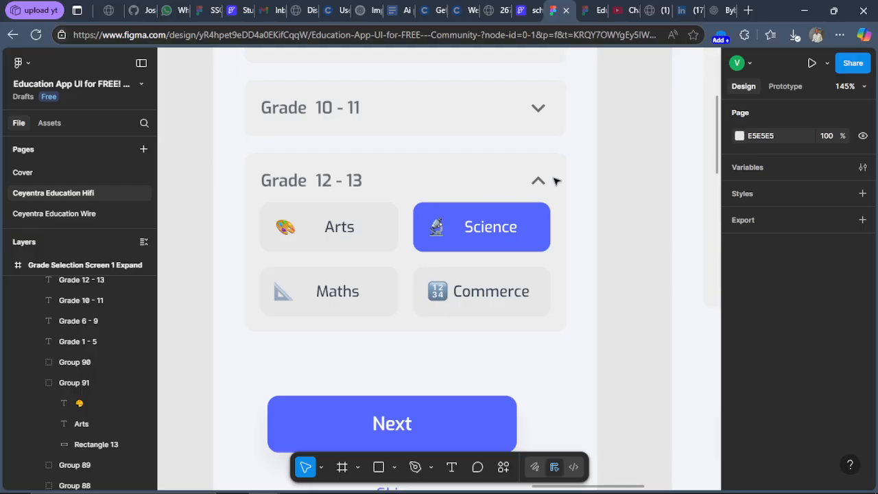
Step: Return to FlutterFlow and review the whole GradeSelectionExpan page, from its heading to the Skip button
{"action": "left_click", "coordinate": [521, 10]}
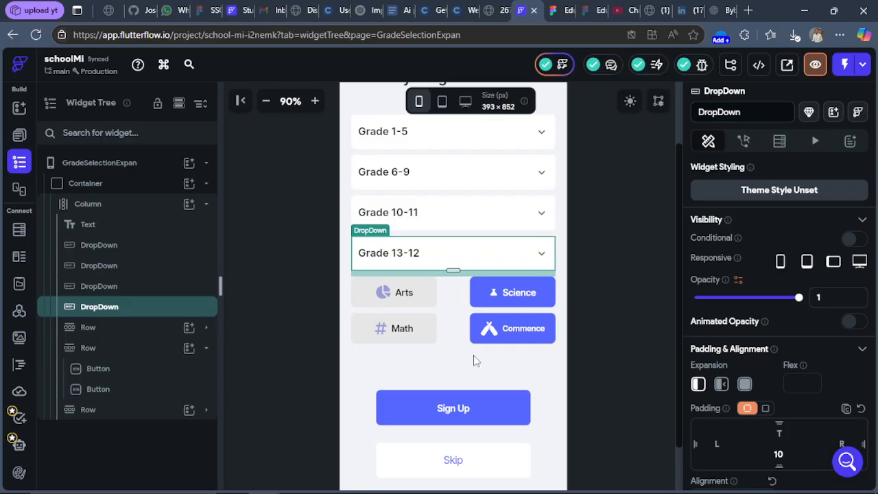
{"action": "scroll", "coordinate": [493, 353], "scroll_direction": "down", "scroll_amount": 1}
{"action": "scroll", "coordinate": [520, 346], "scroll_direction": "up", "scroll_amount": 3}
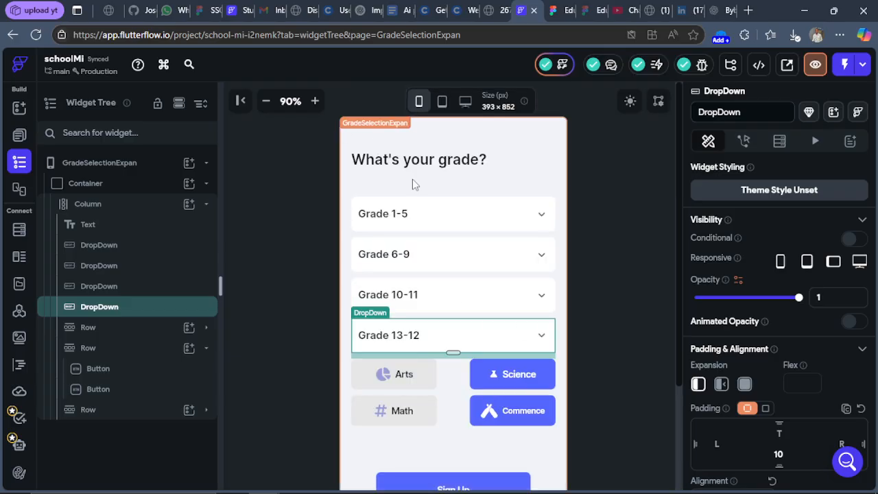
{"action": "scroll", "coordinate": [504, 341], "scroll_direction": "down", "scroll_amount": 2}
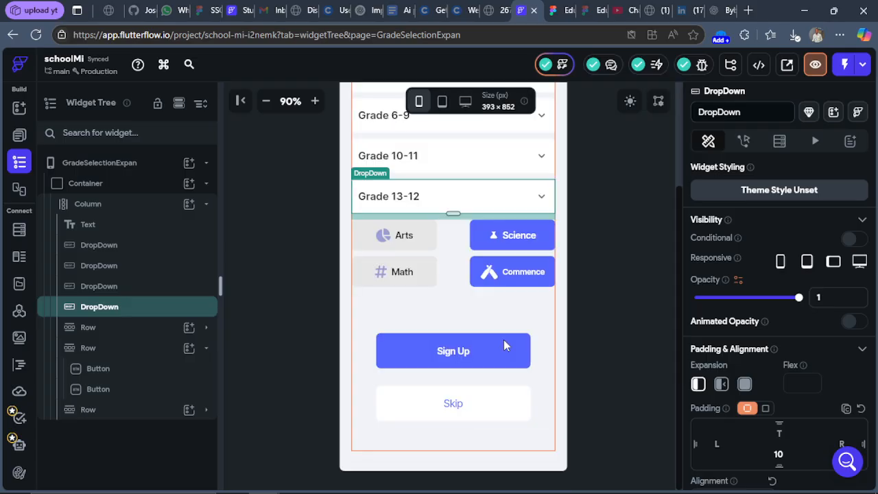
{"action": "scroll", "coordinate": [466, 280], "scroll_direction": "up", "scroll_amount": 2}
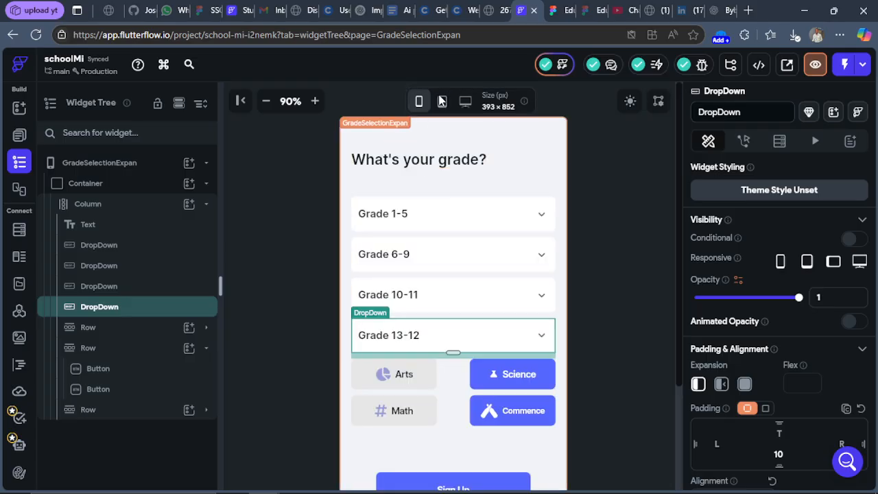
Step: Switch to Figma and locate Province Selection Screen 1 beside the grade selection screens
{"action": "left_click", "coordinate": [553, 11]}
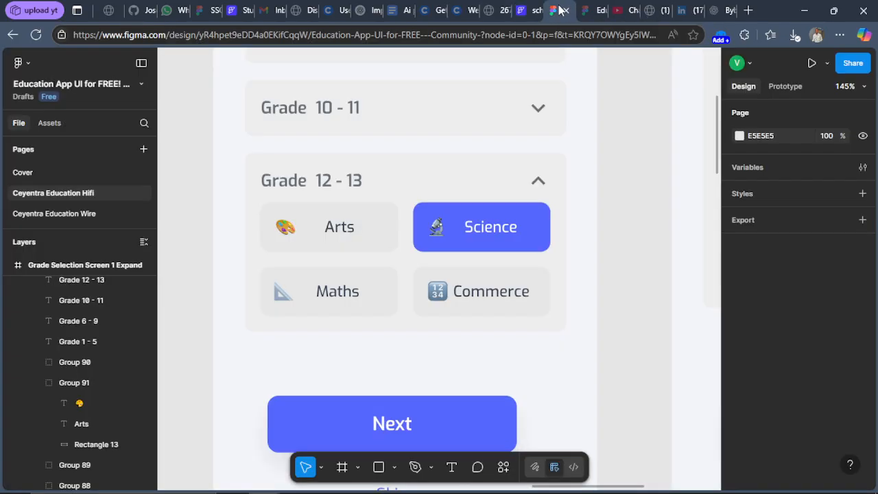
{"action": "scroll", "coordinate": [439, 261], "scroll_direction": "down", "scroll_amount": 5}
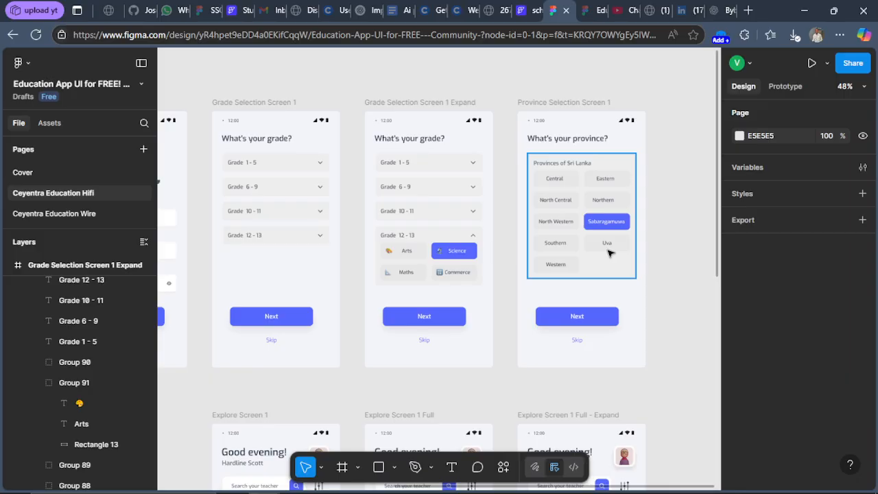
{"action": "scroll", "coordinate": [610, 251], "scroll_direction": "left", "scroll_amount": 2}
{"action": "scroll", "coordinate": [619, 251], "scroll_direction": "up", "scroll_amount": 4}
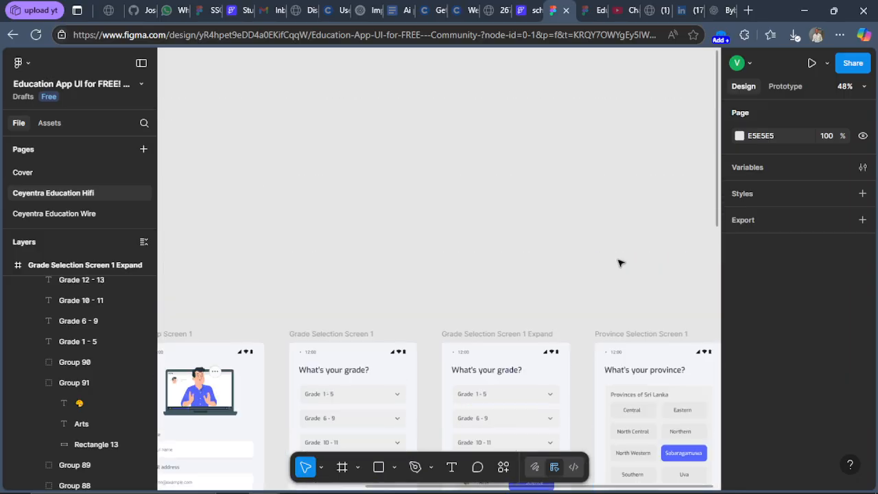
{"action": "scroll", "coordinate": [620, 261], "scroll_direction": "down", "scroll_amount": 4}
{"action": "scroll", "coordinate": [619, 270], "scroll_direction": "right", "scroll_amount": 2}
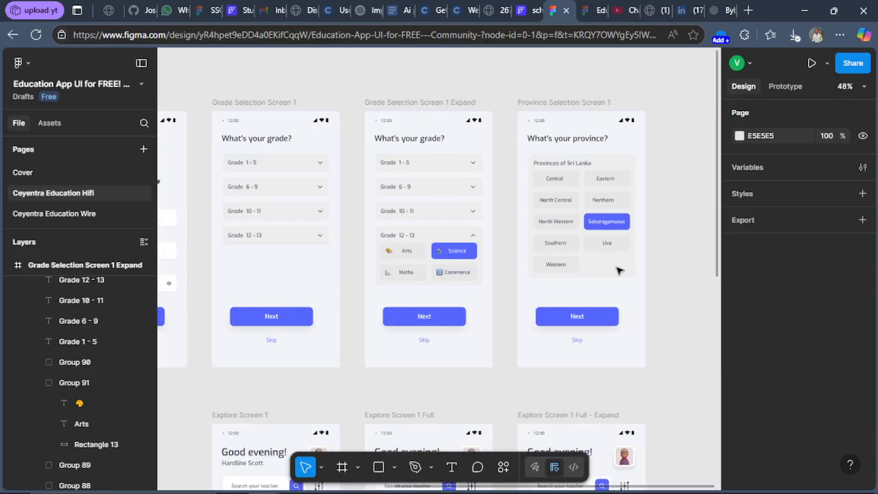
{"action": "scroll", "coordinate": [619, 270], "scroll_direction": "left", "scroll_amount": 2}
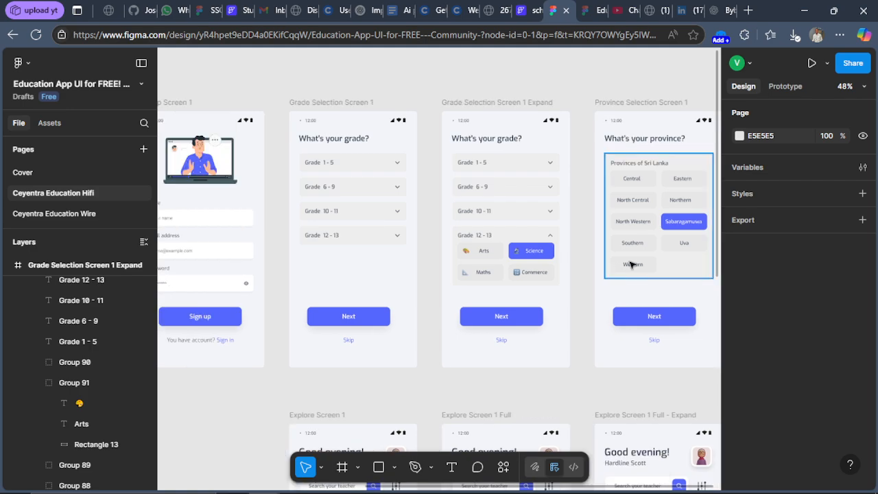
{"action": "scroll", "coordinate": [628, 264], "scroll_direction": "left", "scroll_amount": 2}
{"action": "scroll", "coordinate": [628, 264], "scroll_direction": "right", "scroll_amount": 4}
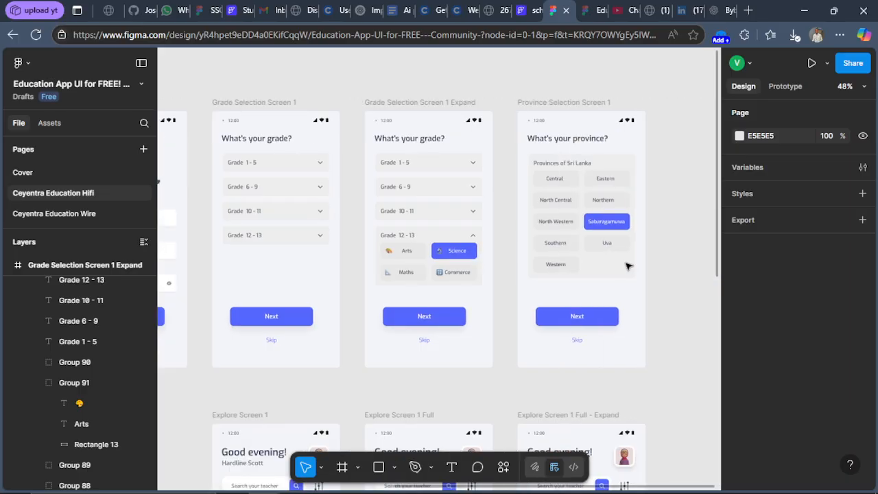
Step: Examine the province screen's heading, province button grid, and Next and Skip buttons up close
{"action": "scroll", "coordinate": [641, 223], "scroll_direction": "up", "scroll_amount": 5}
{"action": "scroll", "coordinate": [635, 224], "scroll_direction": "down", "scroll_amount": 2}
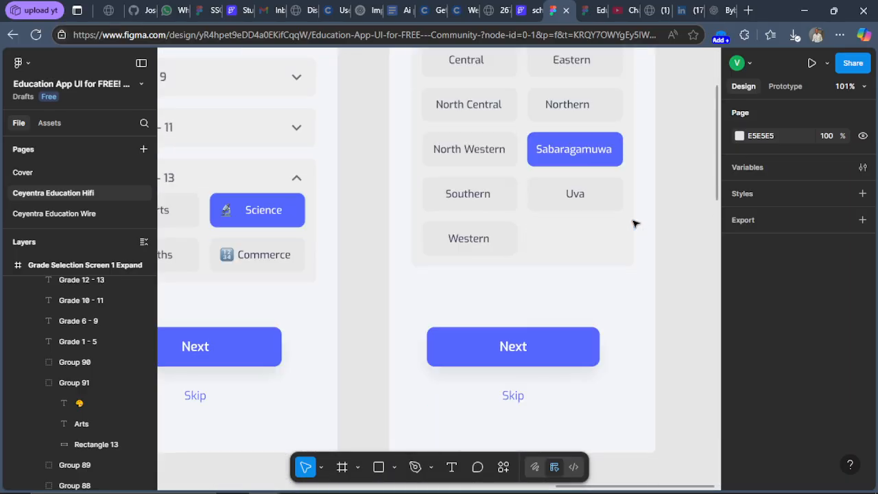
{"action": "scroll", "coordinate": [635, 224], "scroll_direction": "up", "scroll_amount": 4}
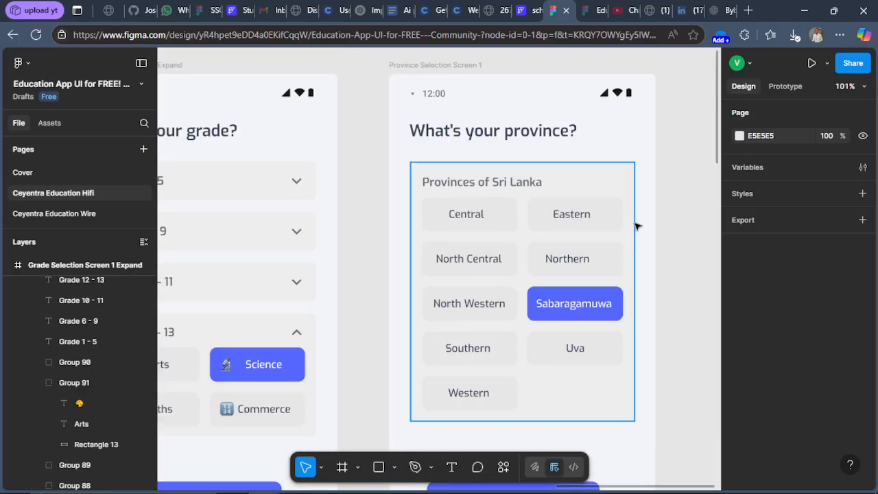
{"action": "scroll", "coordinate": [635, 227], "scroll_direction": "left", "scroll_amount": 2}
{"action": "scroll", "coordinate": [635, 227], "scroll_direction": "right", "scroll_amount": 4}
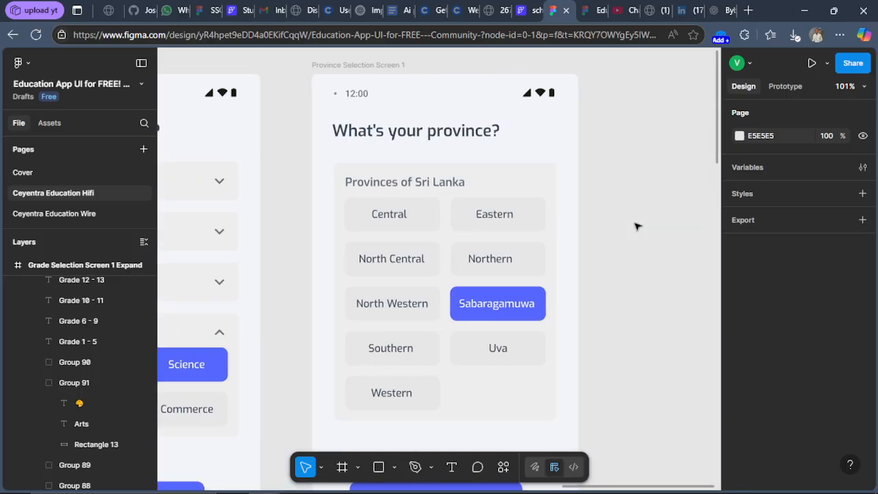
{"action": "scroll", "coordinate": [635, 226], "scroll_direction": "down", "scroll_amount": 4}
{"action": "scroll", "coordinate": [635, 226], "scroll_direction": "up", "scroll_amount": 2}
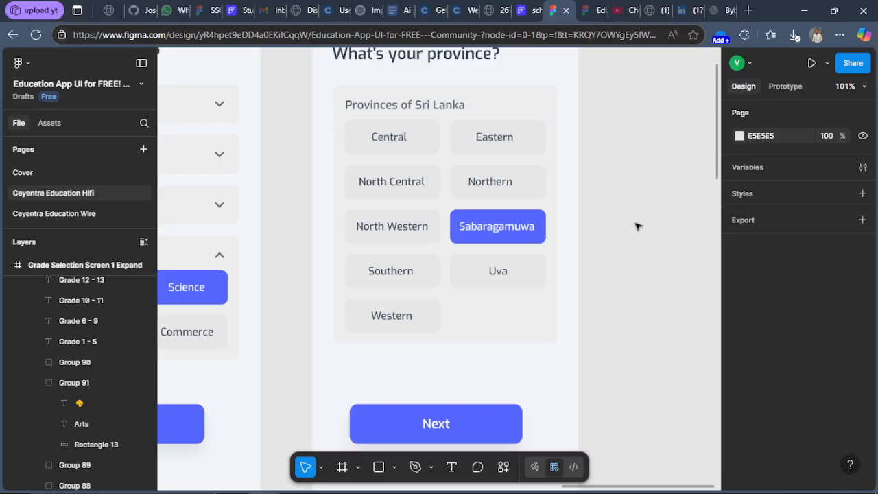
{"action": "scroll", "coordinate": [635, 226], "scroll_direction": "up", "scroll_amount": 2}
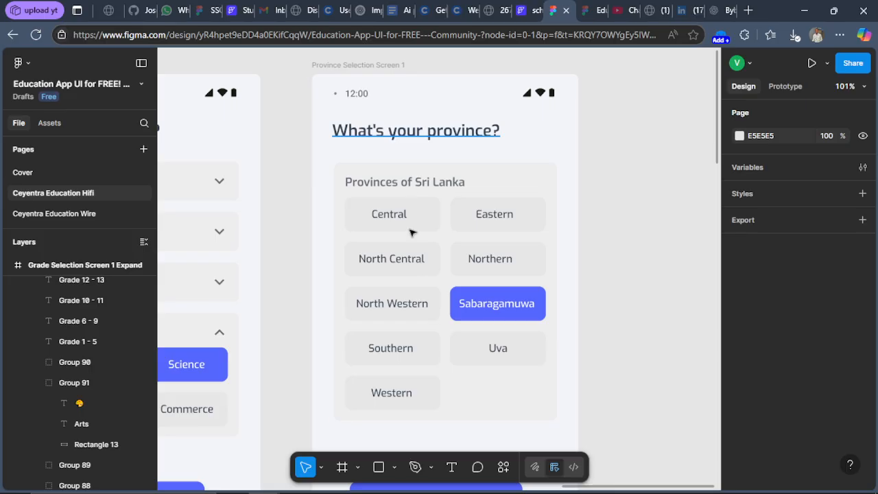
{"action": "scroll", "coordinate": [559, 245], "scroll_direction": "down", "scroll_amount": 4}
{"action": "scroll", "coordinate": [559, 244], "scroll_direction": "up", "scroll_amount": 3}
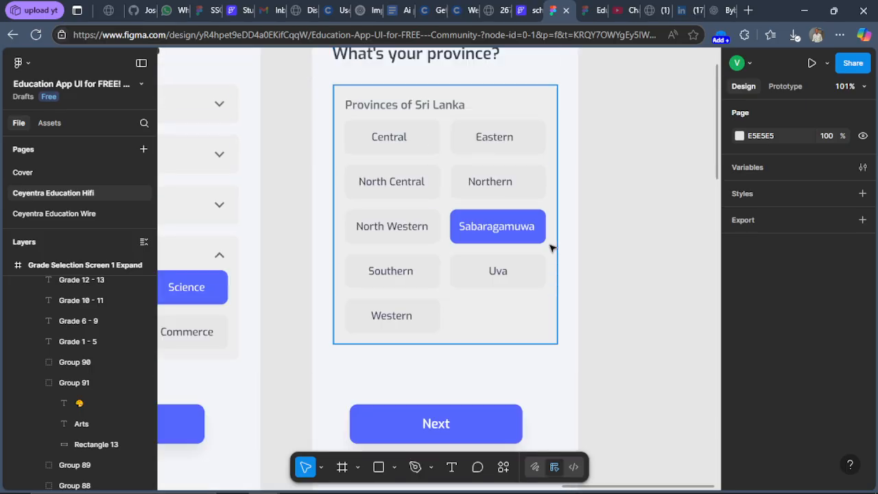
Step: In FlutterFlow, duplicate the GradeSelectionExpan page and rename the copy ProvinceSelection
{"action": "left_click", "coordinate": [525, 11]}
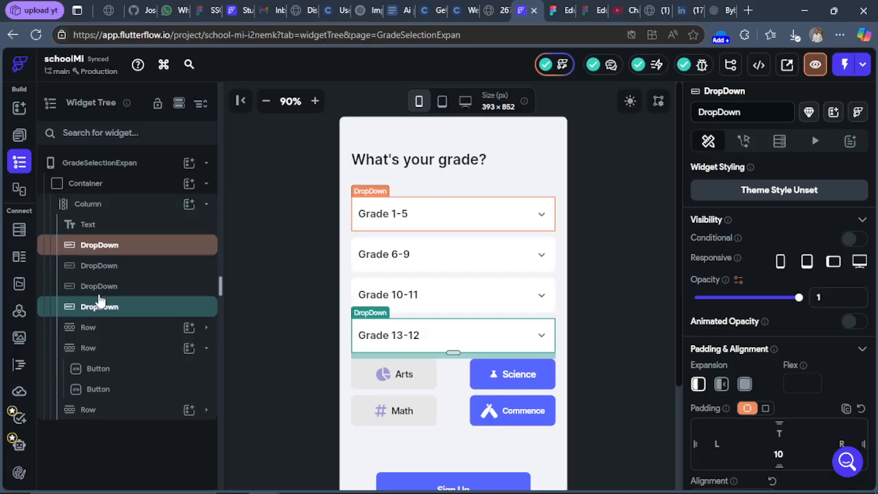
{"action": "left_click", "coordinate": [20, 134]}
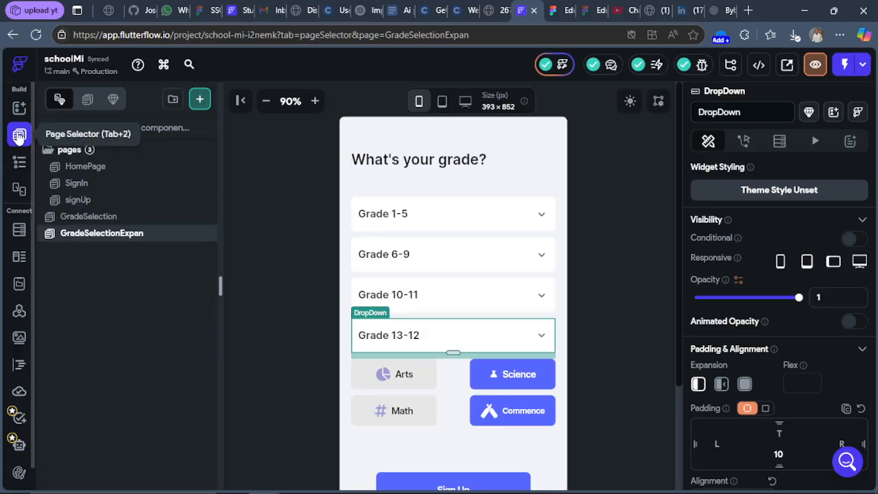
{"action": "right_click", "coordinate": [144, 233]}
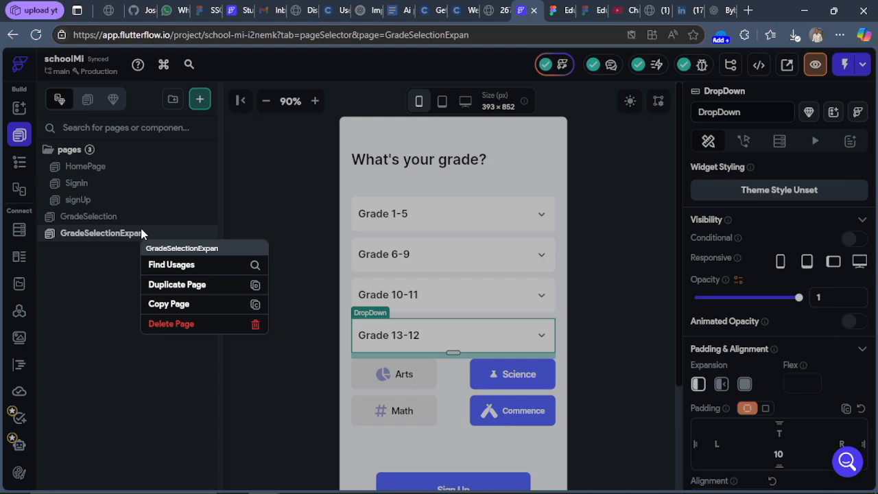
{"action": "left_click", "coordinate": [171, 288]}
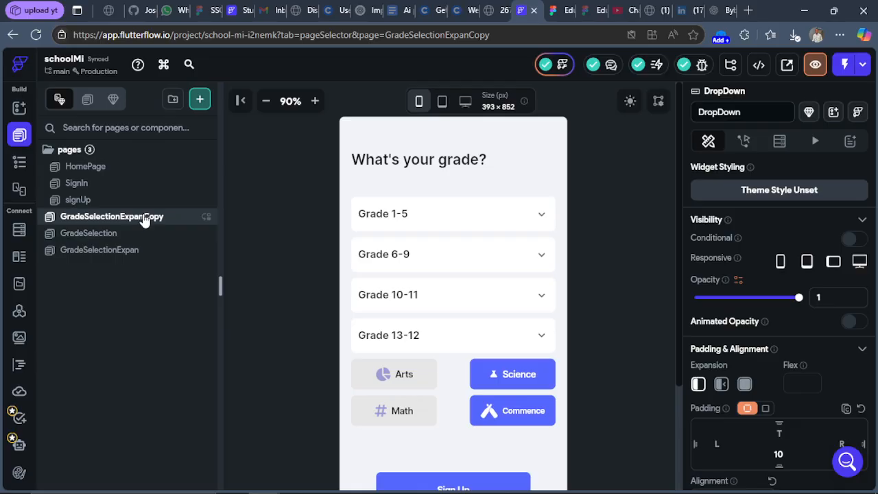
{"action": "double_click", "coordinate": [144, 216]}
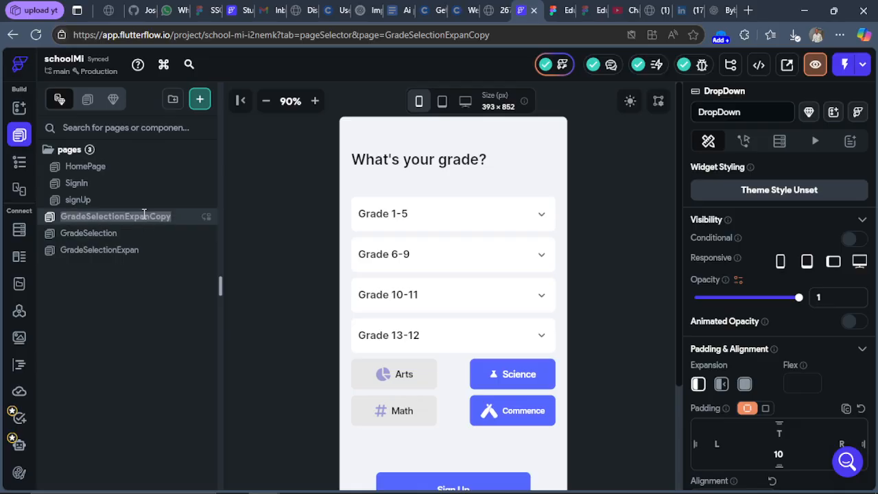
{"action": "type", "text": "ProvinceSelection"}
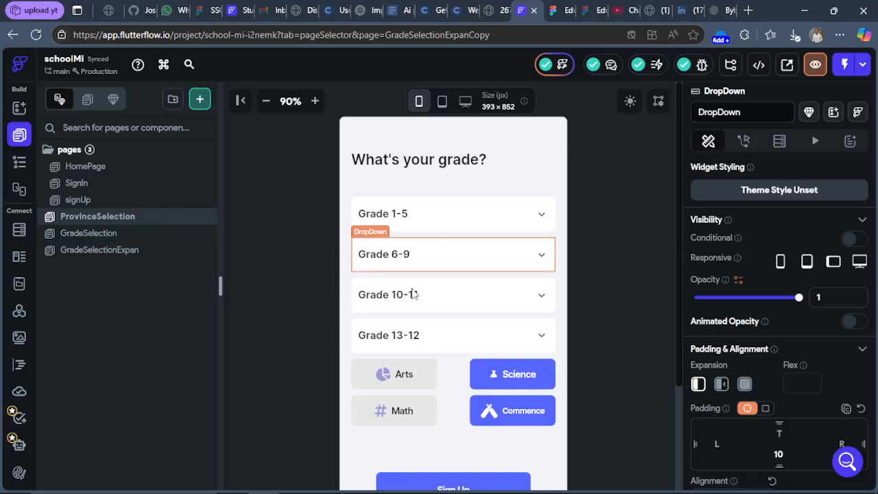
{"action": "key", "text": "Return"}
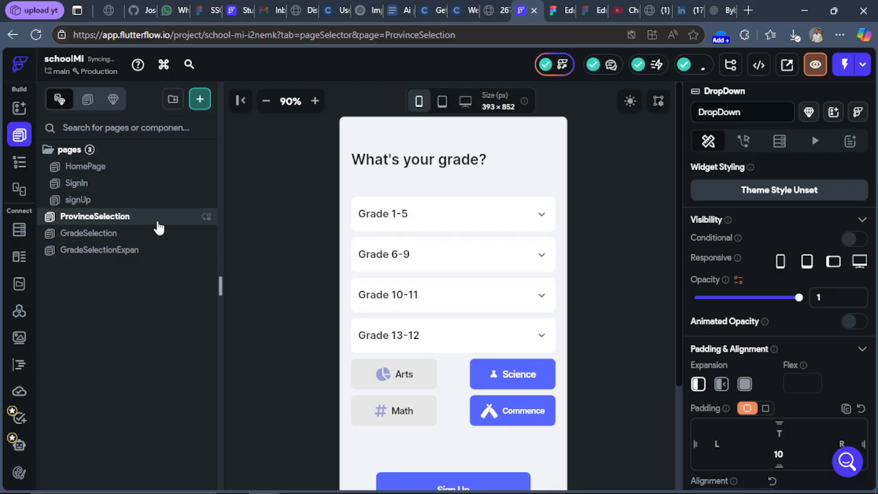
Step: Delete the Grade 1-5, Grade 6-9, Grade 10-11 and Grade 13-12 dropdowns from the ProvinceSelection page
{"action": "scroll", "coordinate": [461, 243], "scroll_direction": "down", "scroll_amount": 2}
{"action": "scroll", "coordinate": [487, 240], "scroll_direction": "up", "scroll_amount": 2}
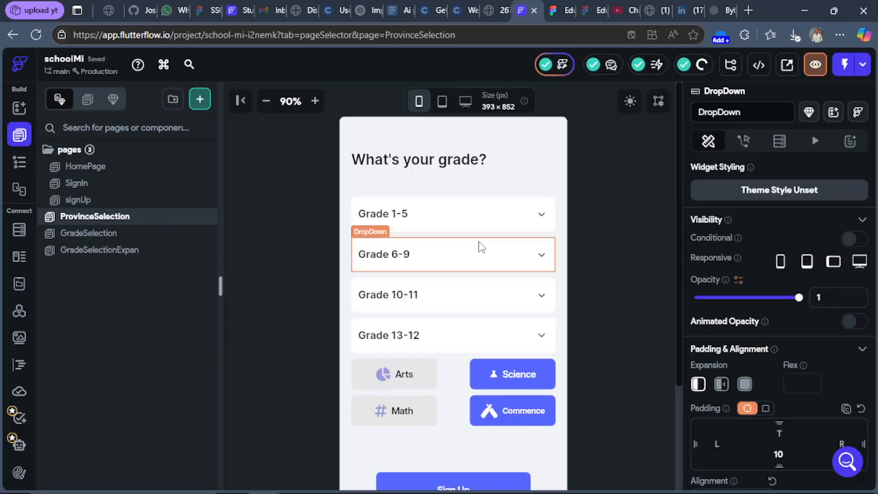
{"action": "left_click", "coordinate": [481, 223]}
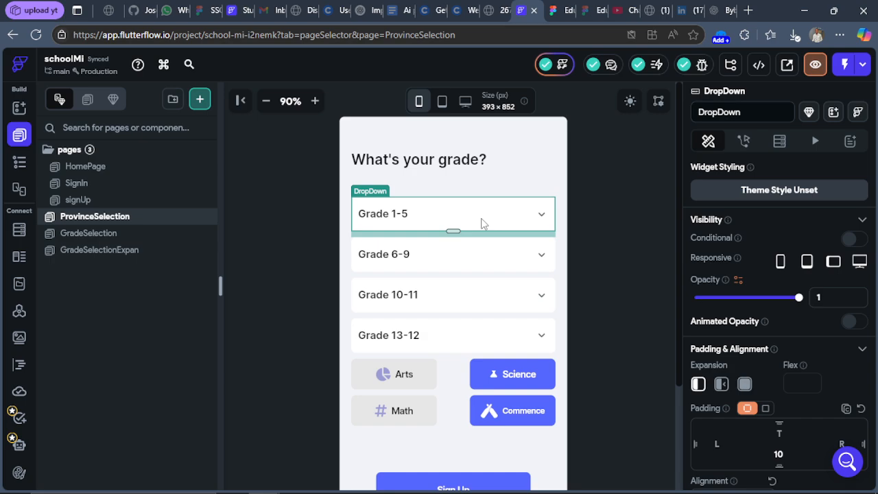
{"action": "key", "text": "Delete"}
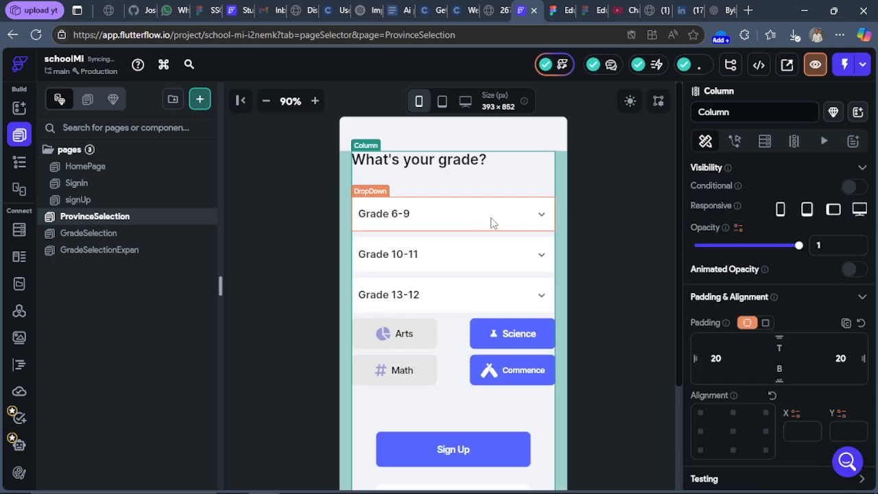
{"action": "left_click", "coordinate": [491, 223]}
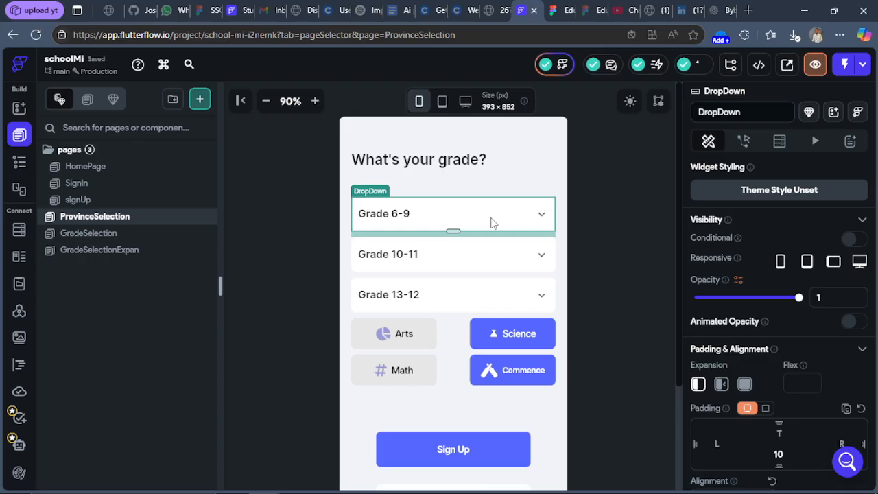
{"action": "key", "text": "Delete"}
{"action": "left_click", "coordinate": [491, 223]}
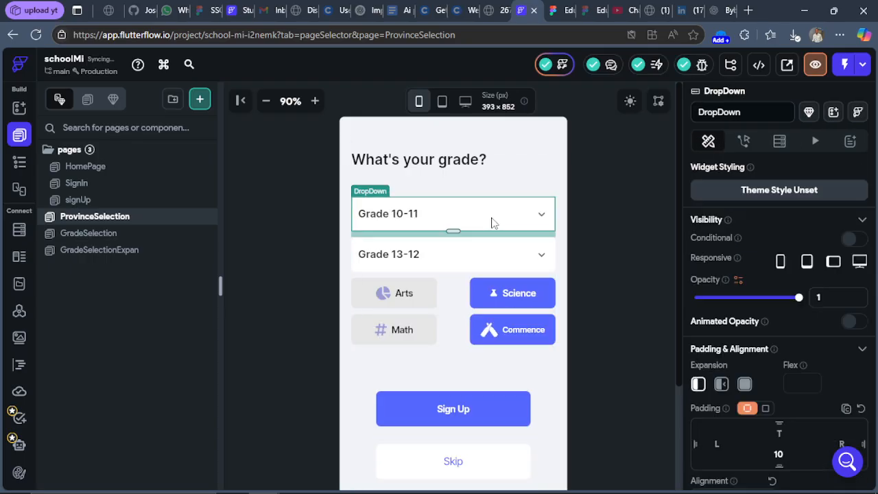
{"action": "key", "text": "Delete"}
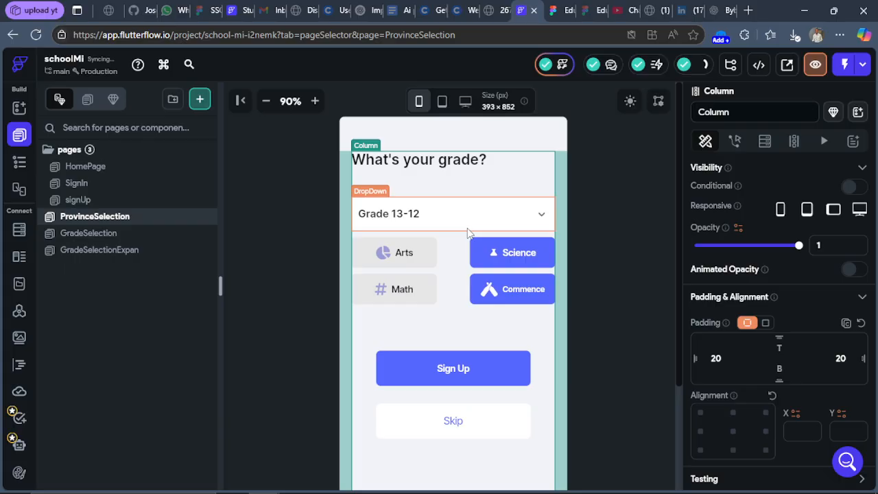
{"action": "left_click", "coordinate": [468, 234]}
{"action": "key", "text": "Delete"}
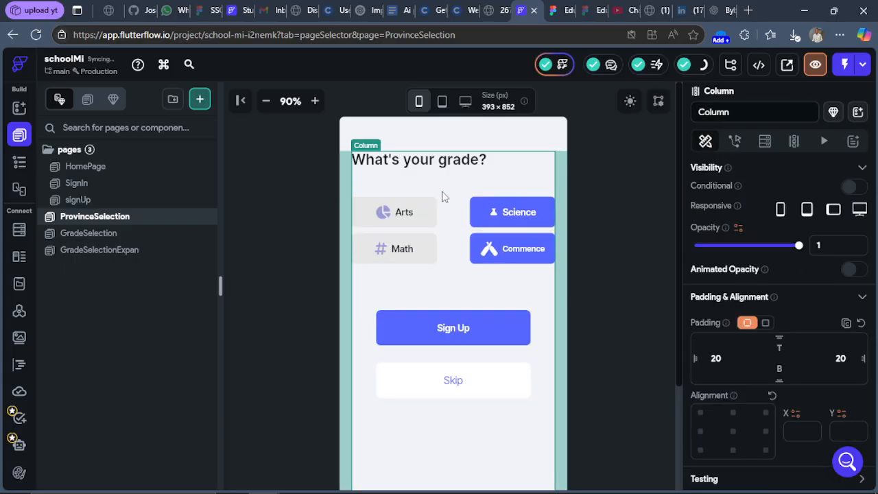
Step: Review the province button grid and the Next and Skip buttons in Figma, and return to FlutterFlow to compare the ProvinceSelection page
{"action": "left_click", "coordinate": [446, 217]}
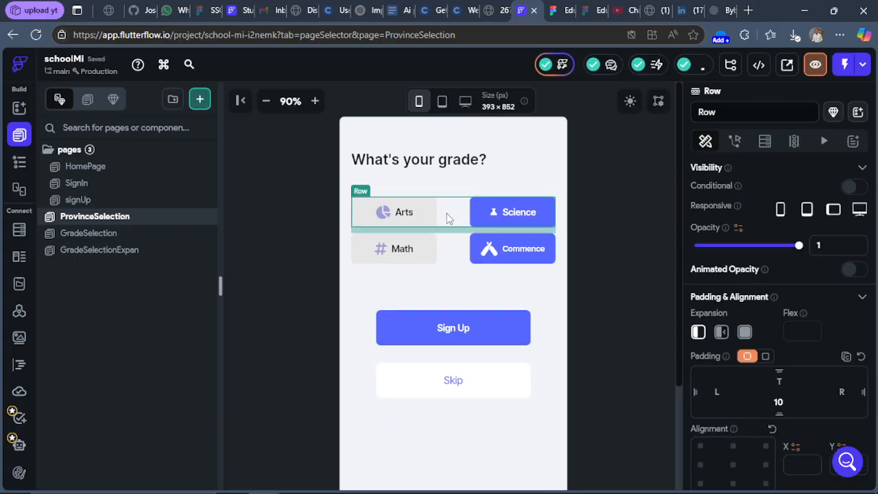
{"action": "left_click", "coordinate": [554, 11]}
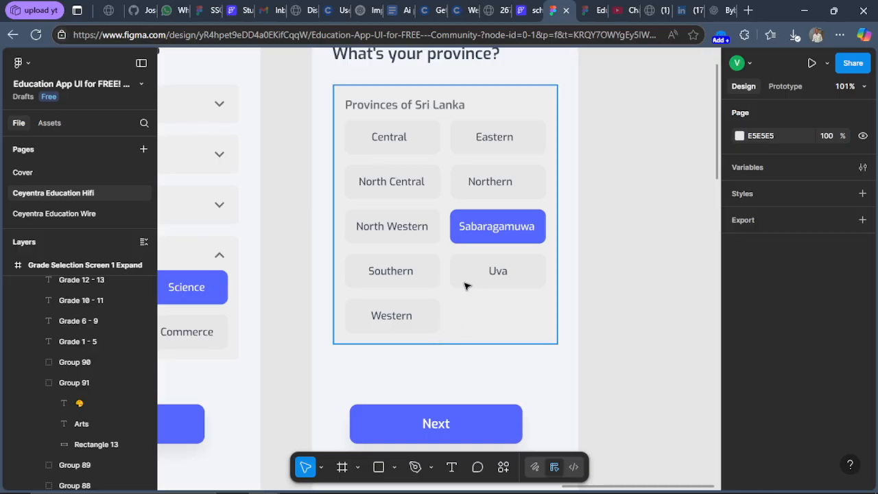
{"action": "scroll", "coordinate": [447, 296], "scroll_direction": "down", "scroll_amount": 3}
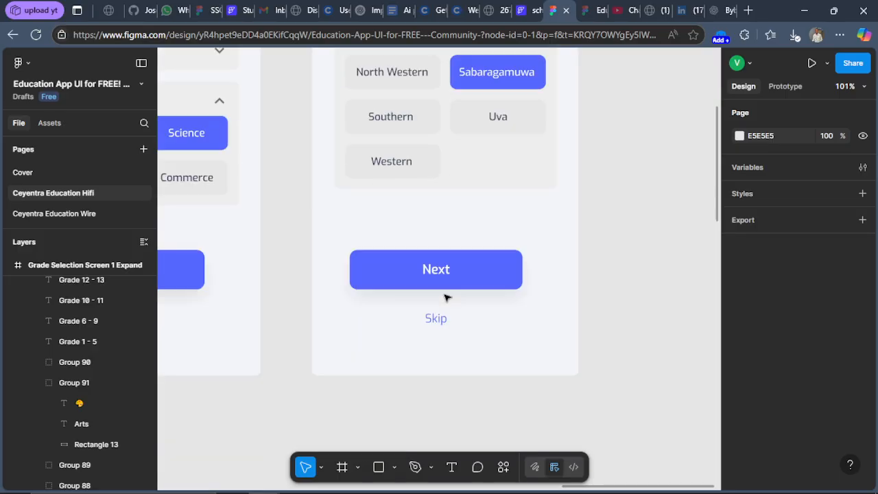
{"action": "scroll", "coordinate": [447, 297], "scroll_direction": "up", "scroll_amount": 6}
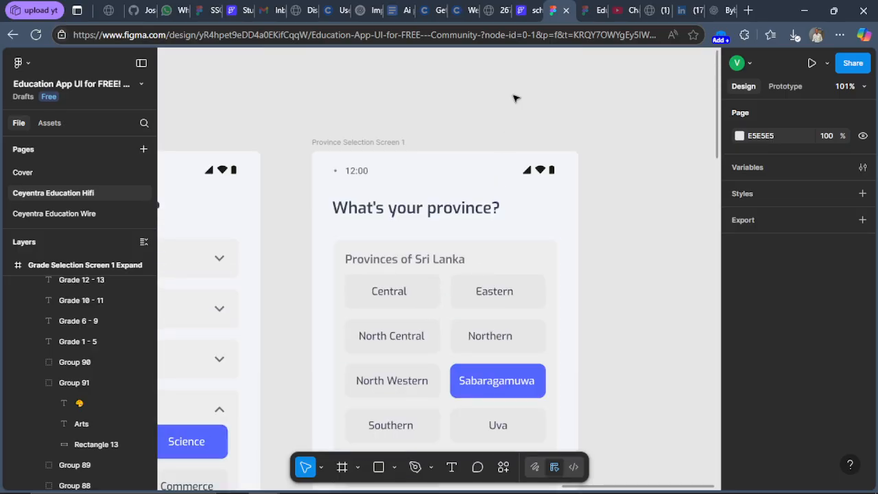
{"action": "left_click", "coordinate": [525, 9]}
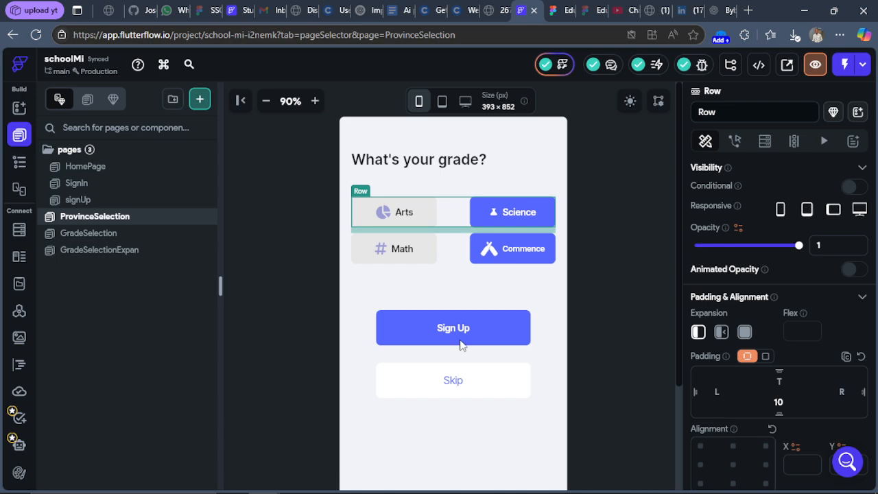
{"action": "scroll", "coordinate": [464, 290], "scroll_direction": "down", "scroll_amount": 2}
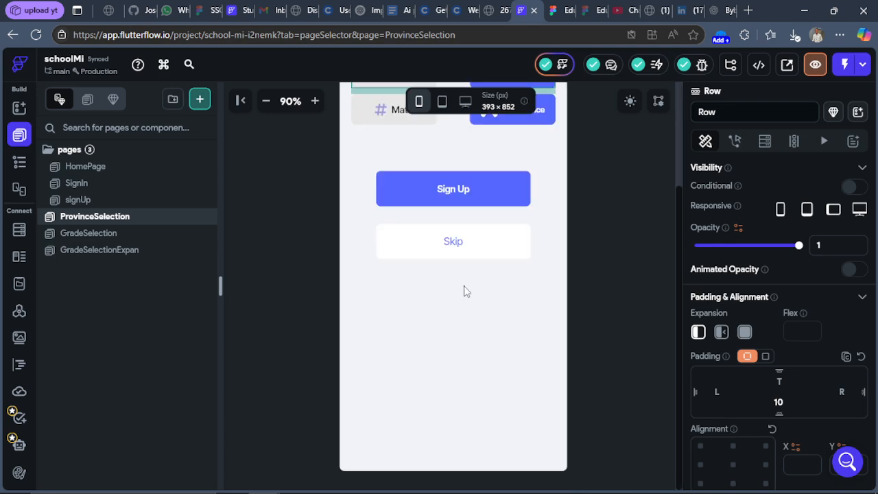
{"action": "left_click", "coordinate": [266, 101]}
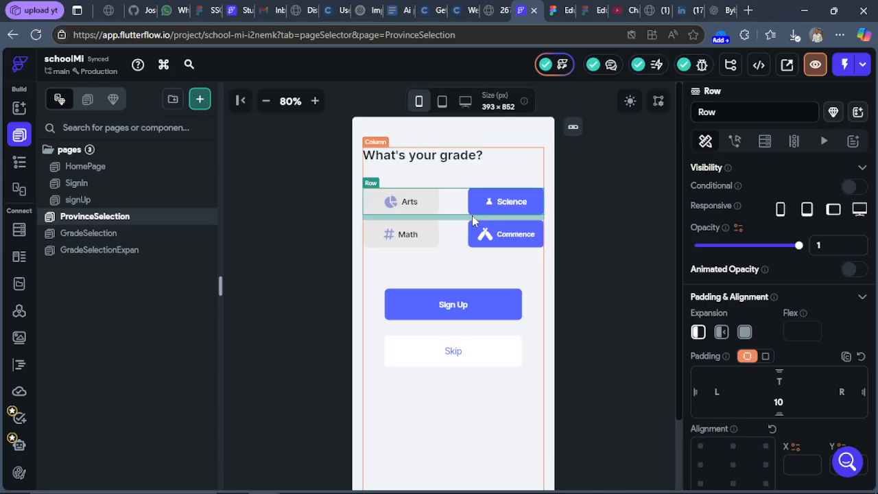
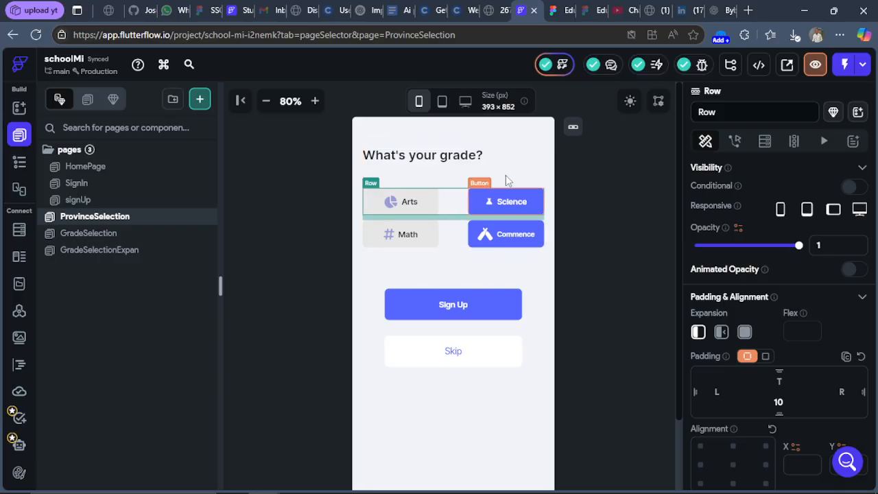
Step: Duplicate the row holding the Math and Commence buttons twice, giving two more rows beneath it
{"action": "left_click", "coordinate": [482, 243]}
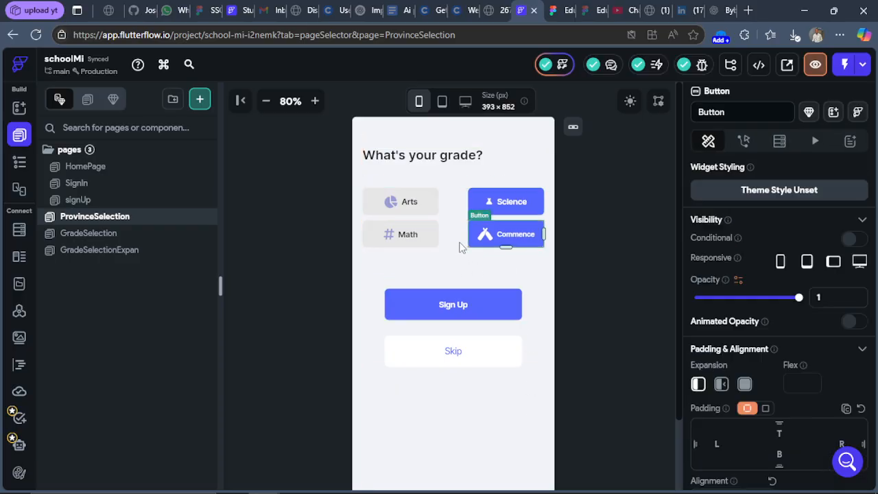
{"action": "left_click", "coordinate": [460, 245]}
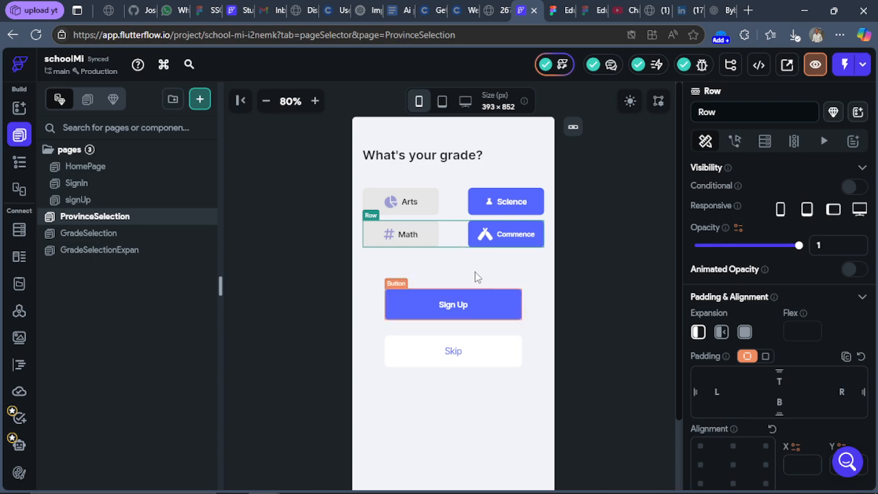
{"action": "right_click", "coordinate": [452, 239]}
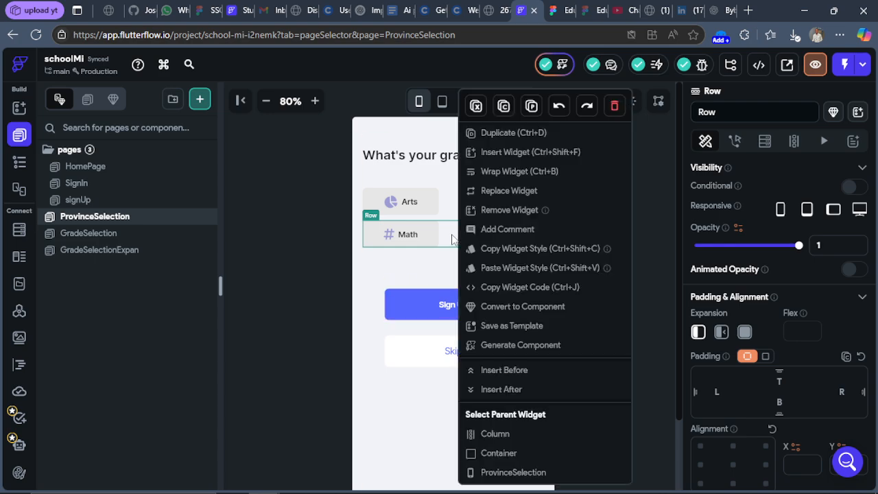
{"action": "left_click", "coordinate": [501, 138]}
{"action": "key", "text": "ctrl+v"}
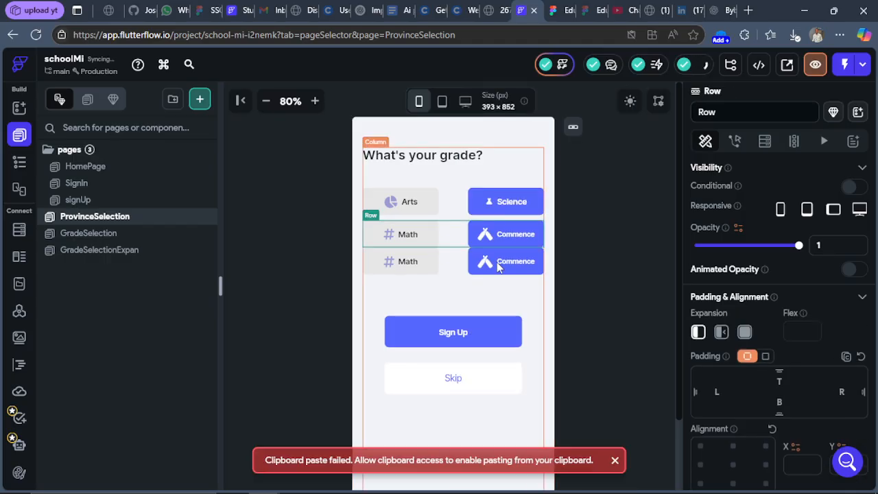
{"action": "left_click", "coordinate": [463, 266]}
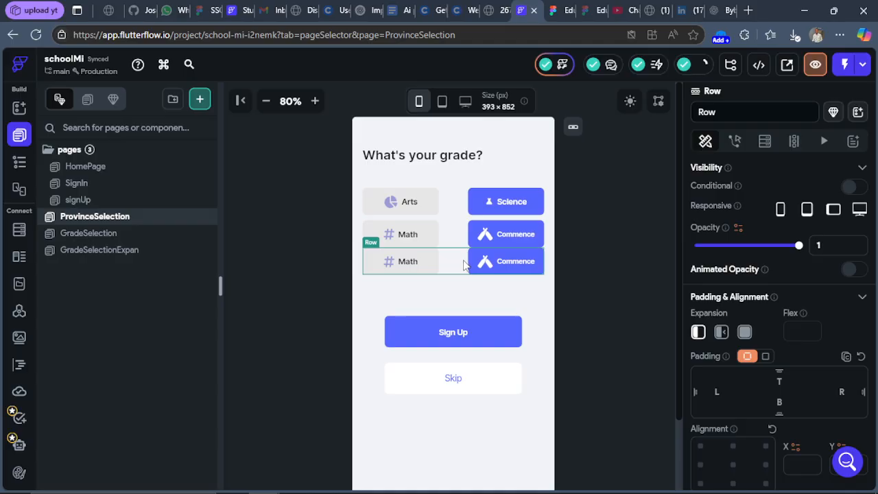
{"action": "right_click", "coordinate": [463, 265]}
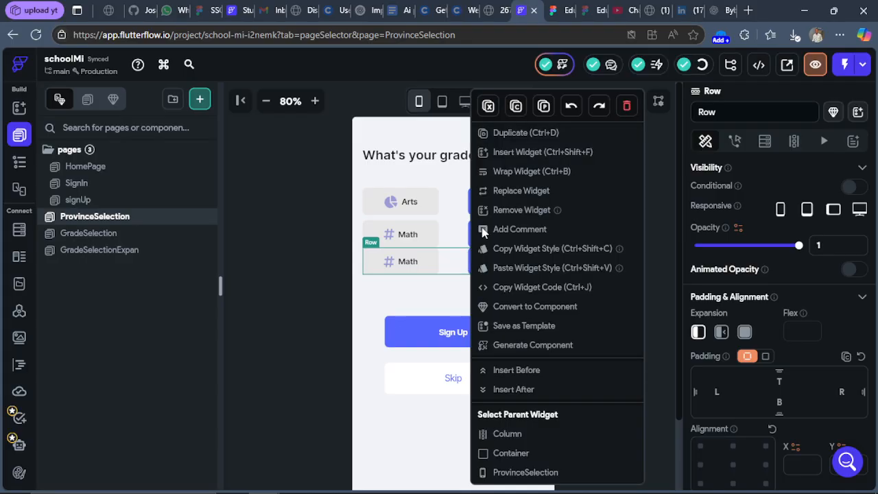
{"action": "left_click", "coordinate": [509, 132]}
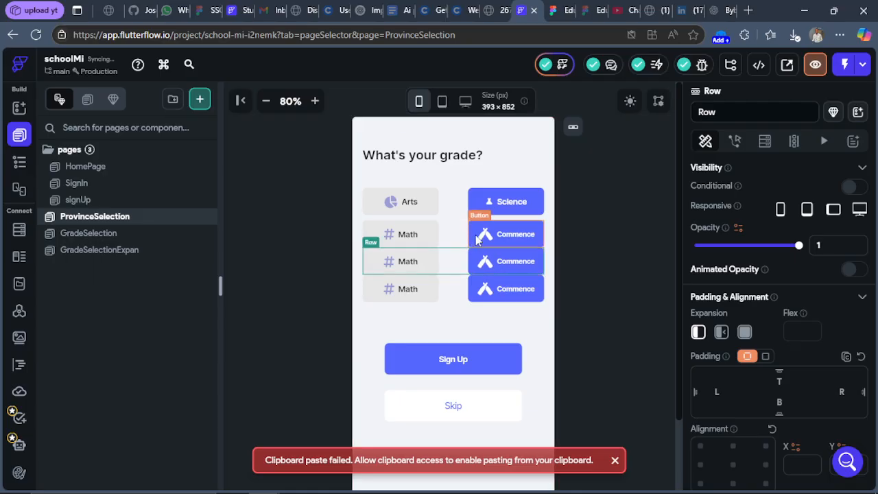
Step: Set the bottom padding of the second and third button rows to 10
{"action": "left_click", "coordinate": [458, 236]}
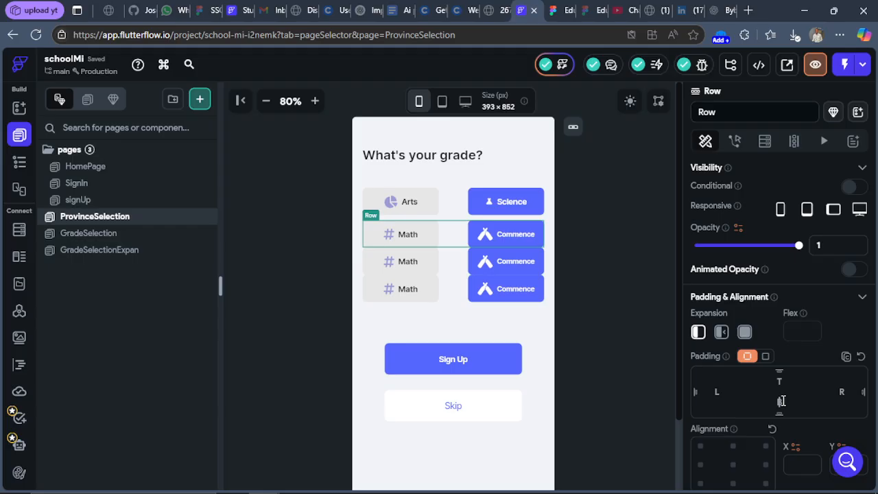
{"action": "type", "text": "10"}
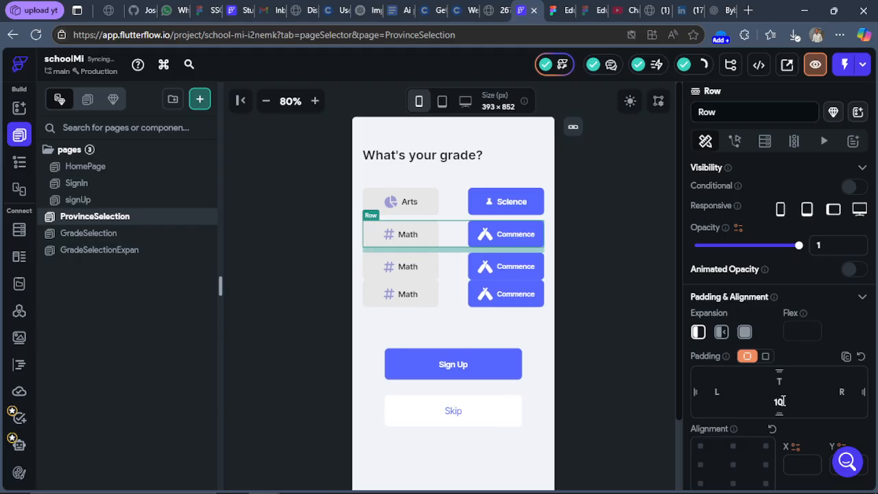
{"action": "left_click", "coordinate": [456, 267]}
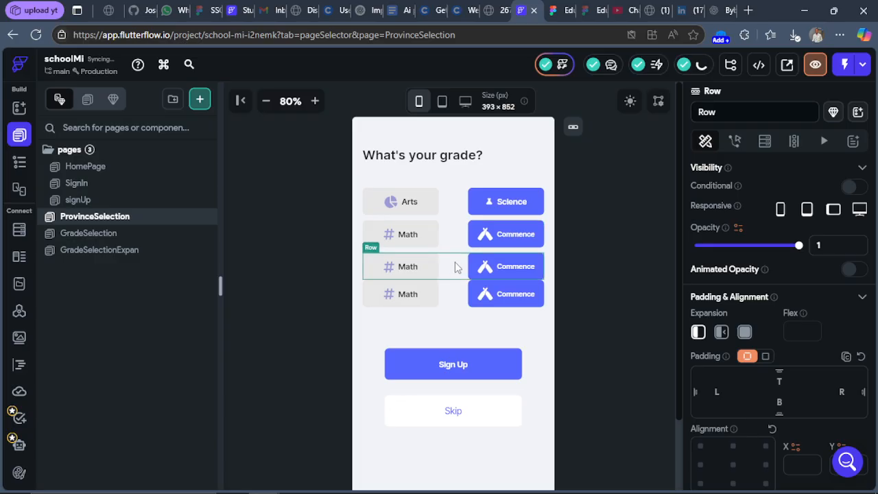
{"action": "left_click", "coordinate": [786, 399]}
{"action": "type", "text": "10"}
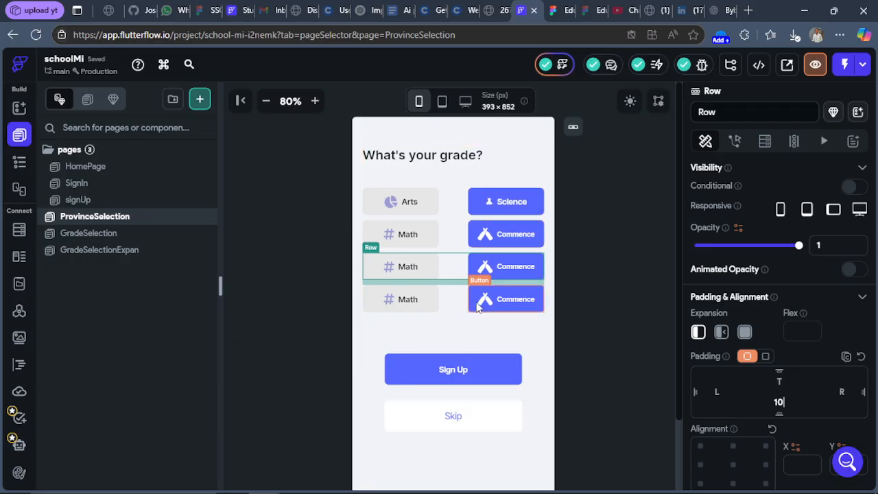
Step: Check how the province buttons are arranged in rows in the Figma design and switch back to FlutterFlow
{"action": "left_click", "coordinate": [559, 10]}
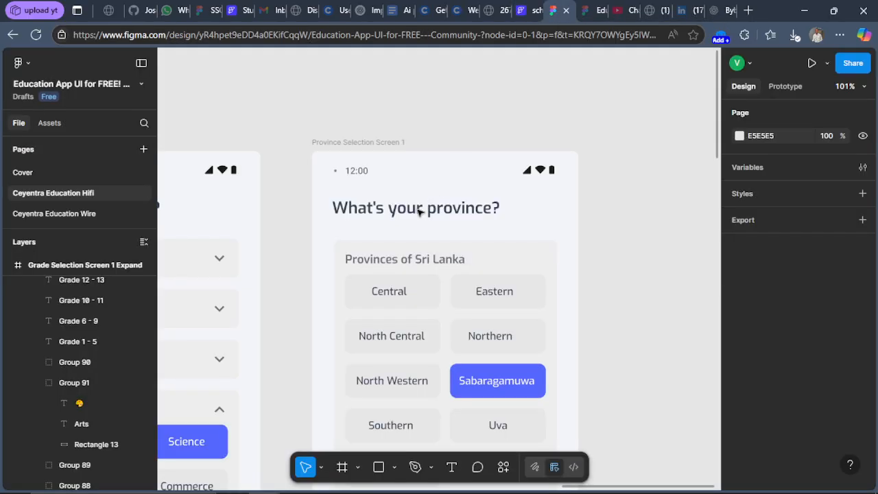
{"action": "scroll", "coordinate": [403, 283], "scroll_direction": "down", "scroll_amount": 2}
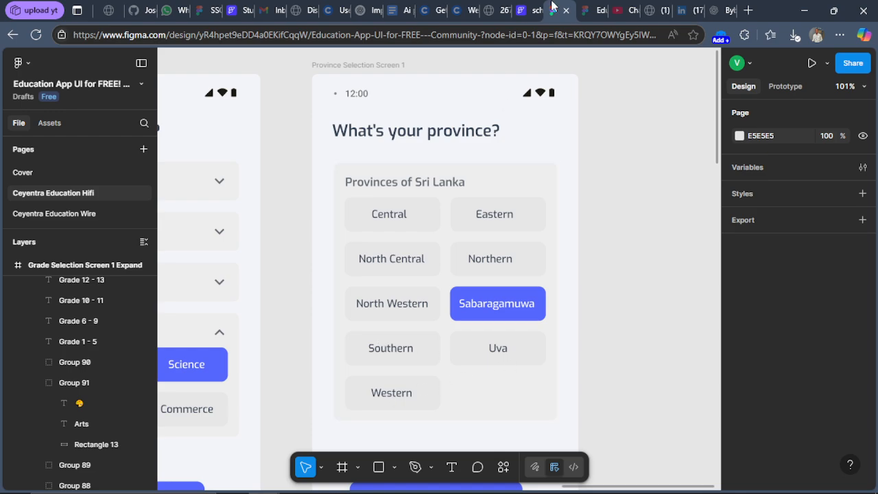
{"action": "left_click", "coordinate": [533, 10]}
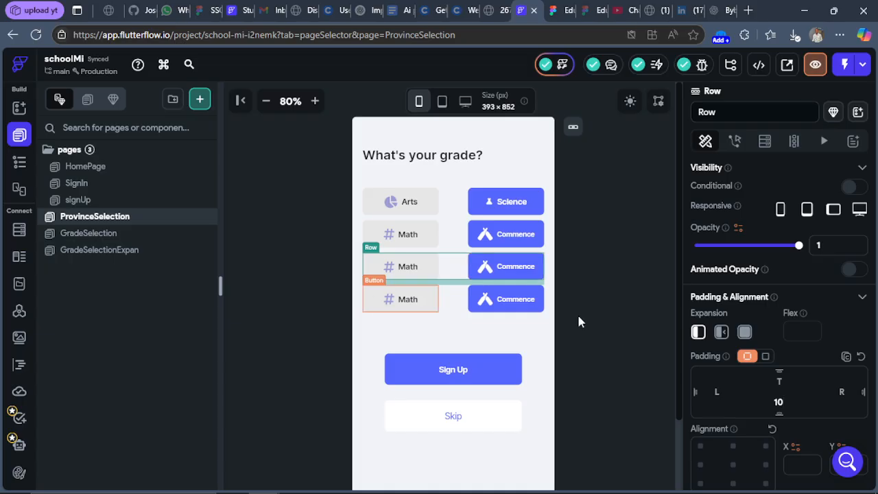
Step: Duplicate the fourth button row, keeping only the Math button in the copy, and set the fourth row's bottom padding to 10
{"action": "left_click", "coordinate": [462, 314]}
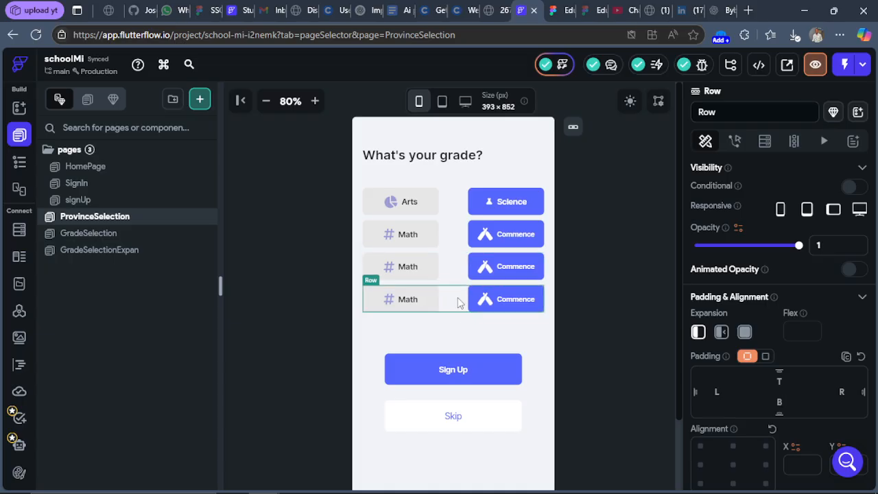
{"action": "right_click", "coordinate": [460, 302]}
{"action": "left_click", "coordinate": [523, 133]}
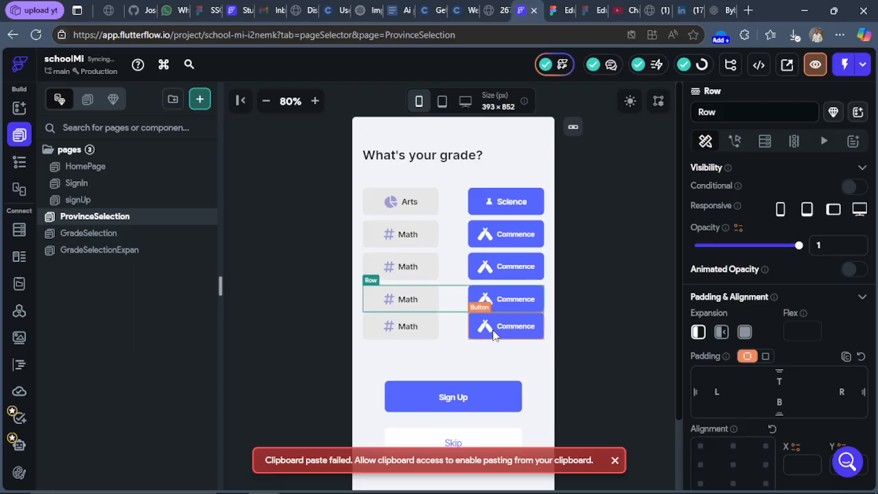
{"action": "left_click", "coordinate": [493, 334]}
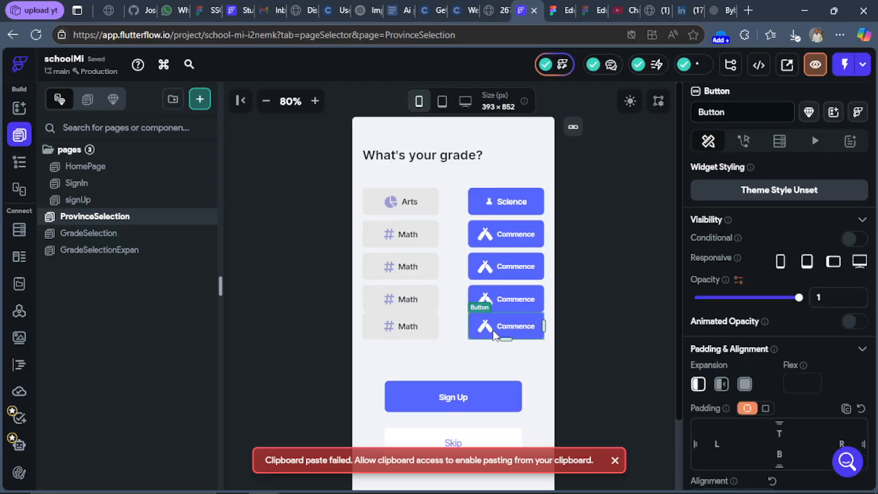
{"action": "key", "text": "Delete"}
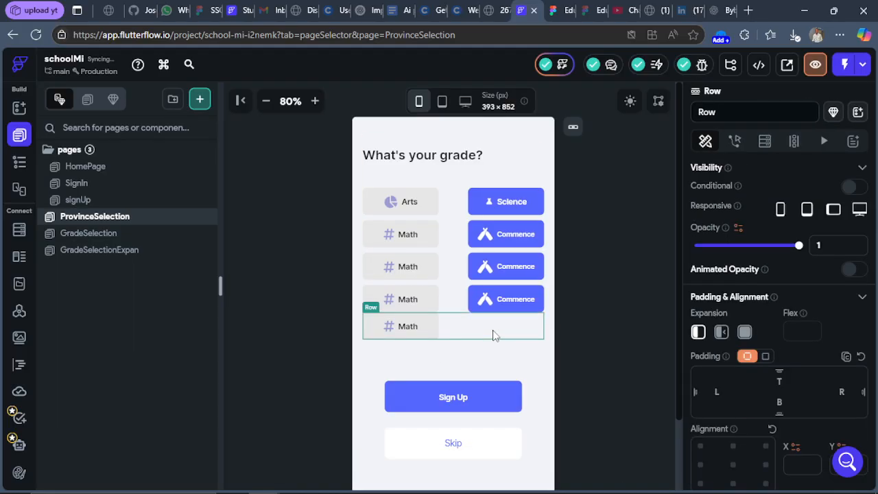
{"action": "left_click", "coordinate": [451, 299]}
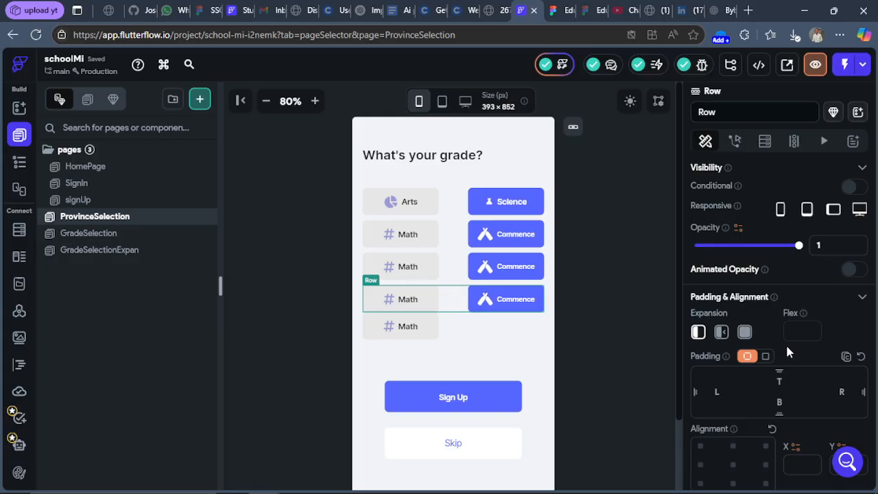
{"action": "type", "text": "10"}
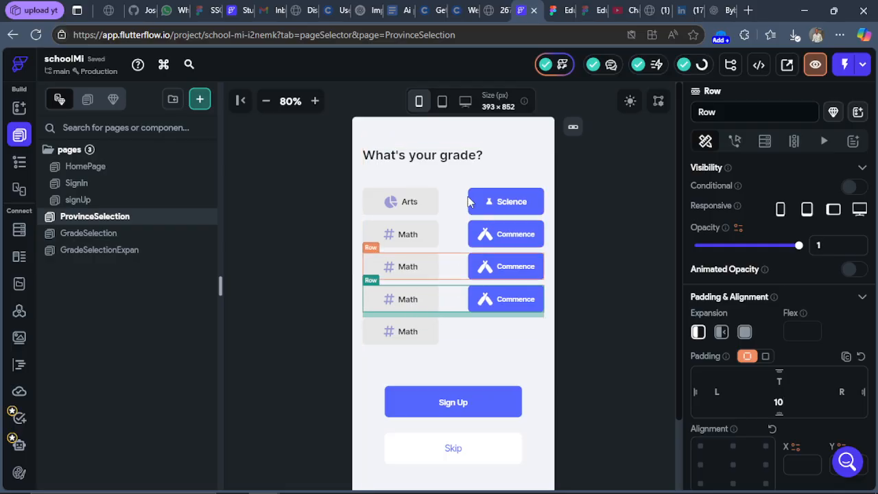
Step: Measure the vertical gap between the Eastern and Northern buttons in the Figma design and switch back to FlutterFlow
{"action": "left_click", "coordinate": [552, 7]}
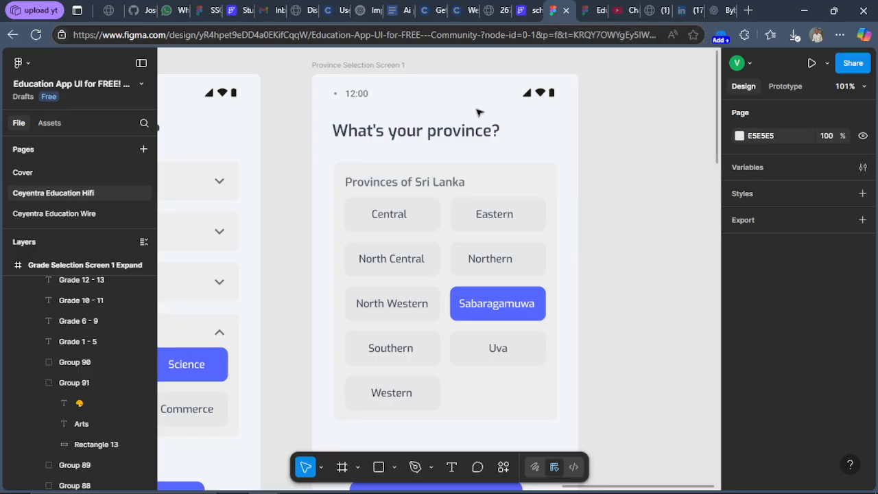
{"action": "left_click", "coordinate": [468, 231]}
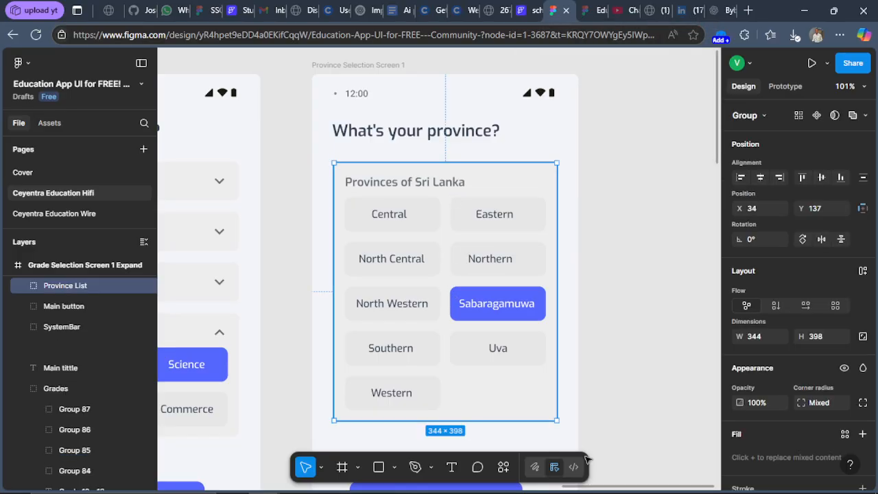
{"action": "left_click", "coordinate": [468, 229]}
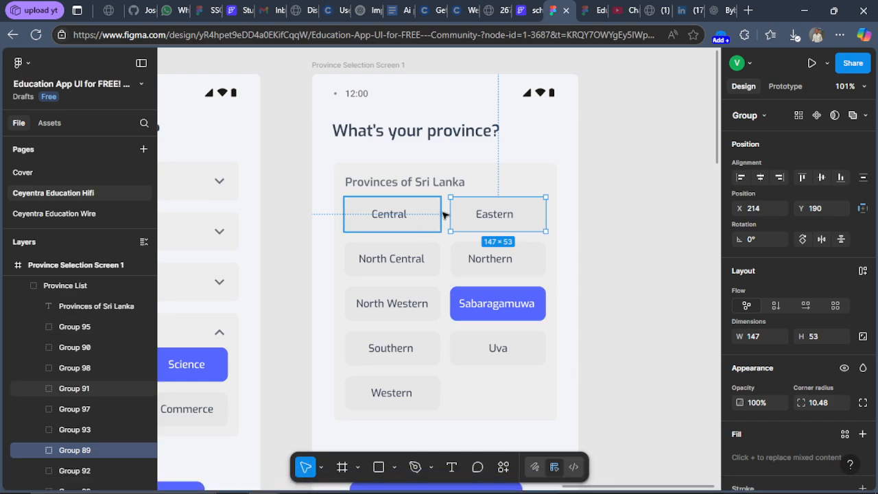
{"action": "key", "text": "alt"}
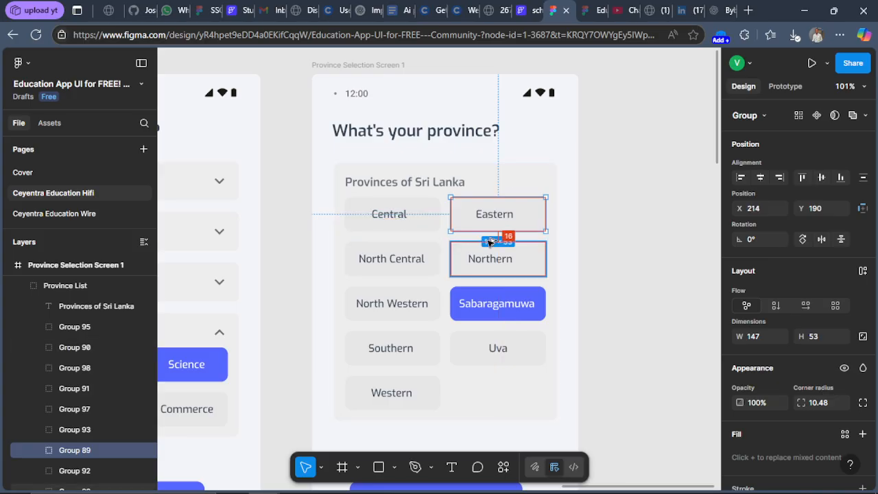
{"action": "left_click", "coordinate": [537, 13]}
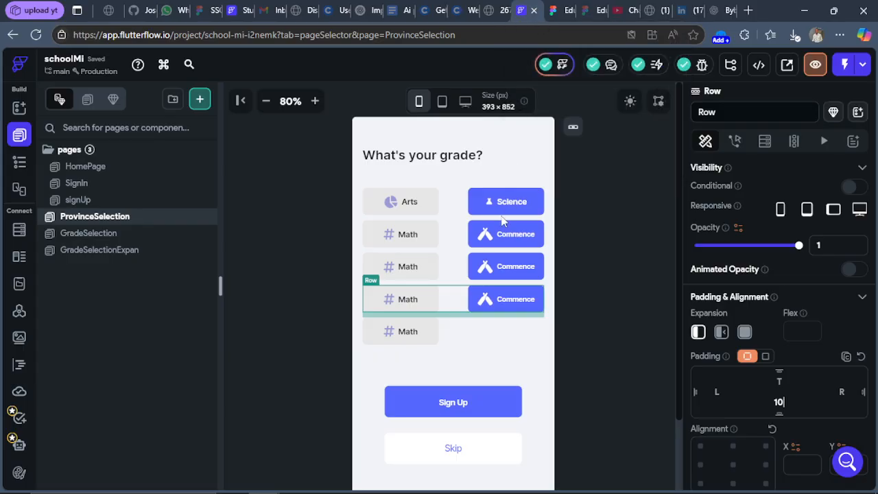
Step: Set the bottom padding of the first and second button rows to 16
{"action": "left_click", "coordinate": [456, 202]}
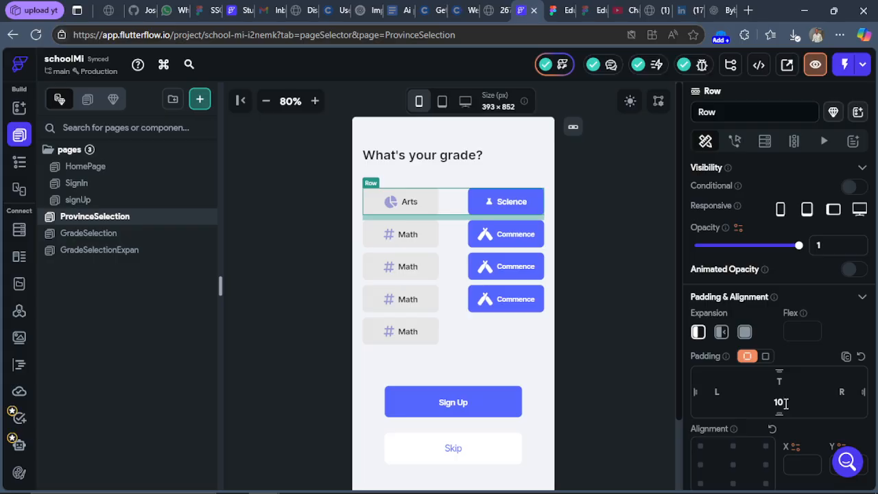
{"action": "key", "text": "BackSpace"}
{"action": "type", "text": "6"}
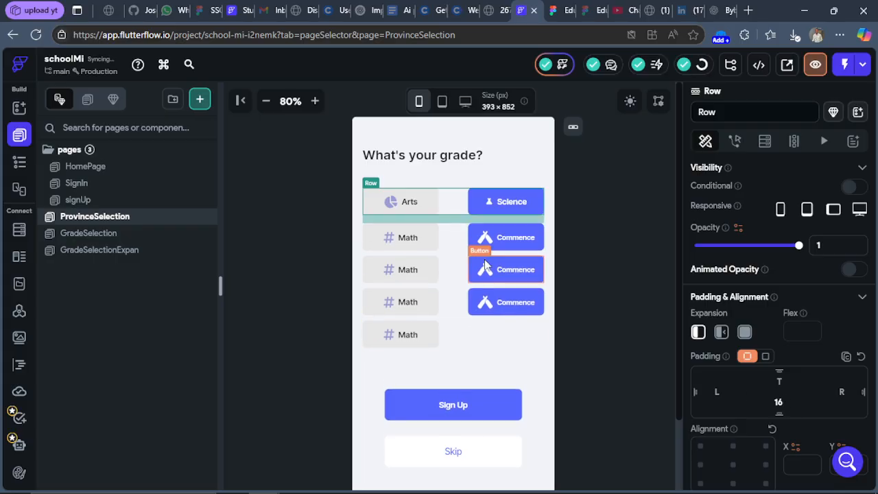
{"action": "left_click", "coordinate": [454, 245]}
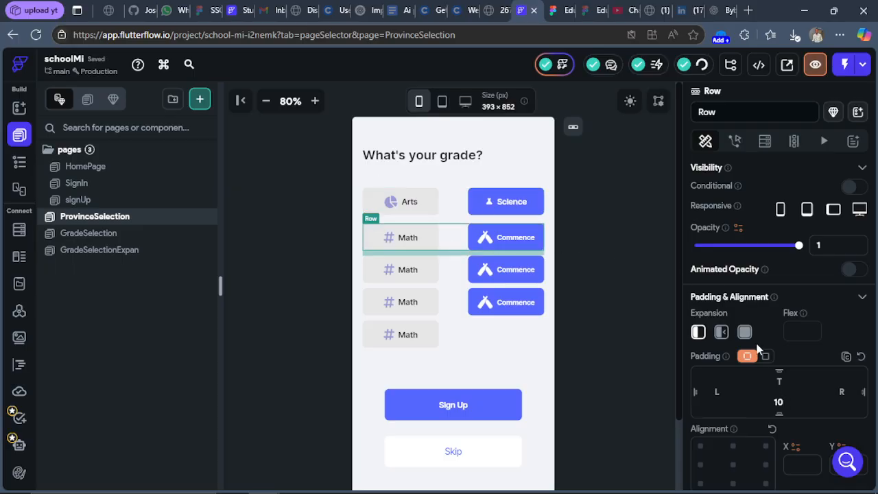
{"action": "key", "text": "BackSpace"}
{"action": "type", "text": "6"}
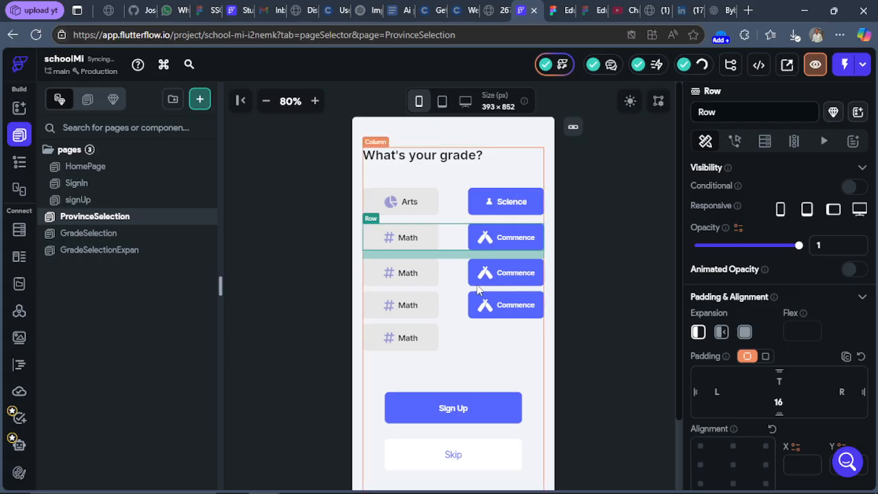
Step: Set the bottom padding of the third and fourth button rows to 16
{"action": "left_click", "coordinate": [446, 283]}
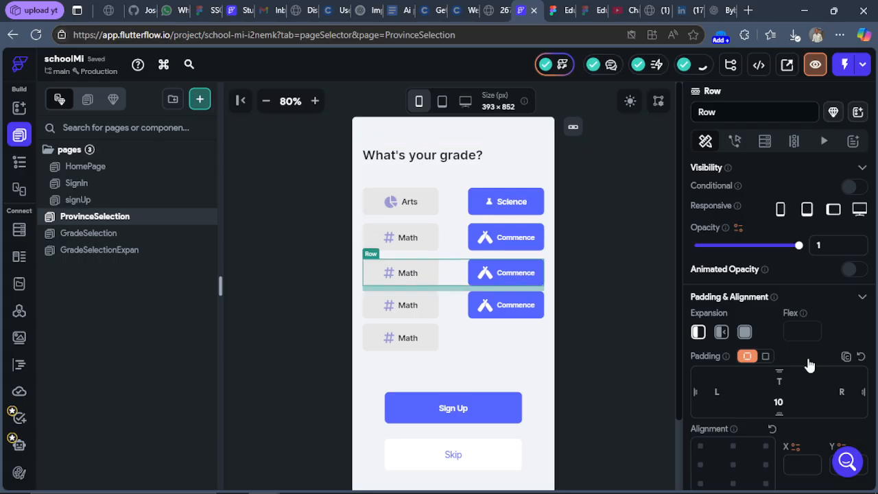
{"action": "left_click", "coordinate": [787, 404]}
{"action": "key", "text": "BackSpace"}
{"action": "type", "text": "6"}
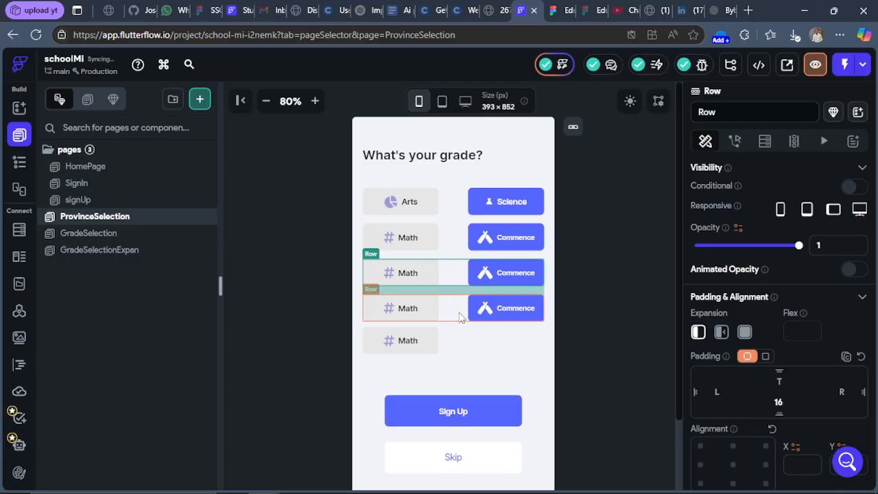
{"action": "key", "text": "BackSpace"}
{"action": "type", "text": "0"}
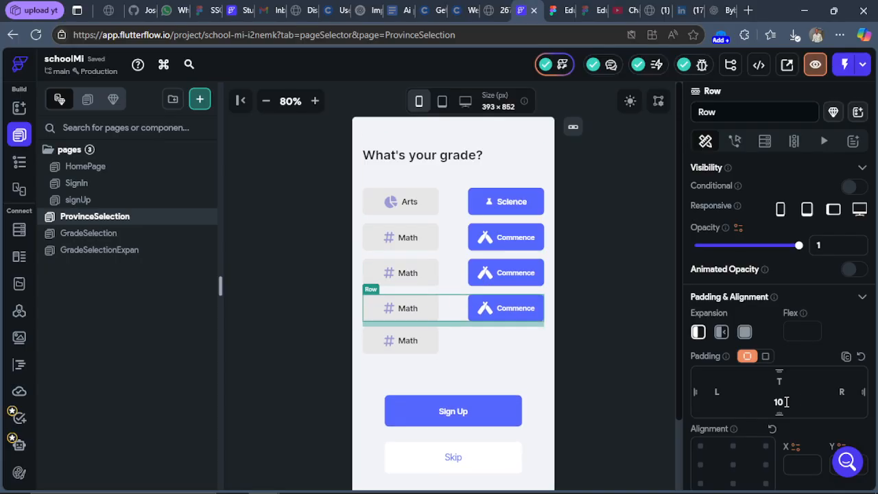
{"action": "key", "text": "BackSpace"}
{"action": "type", "text": "6"}
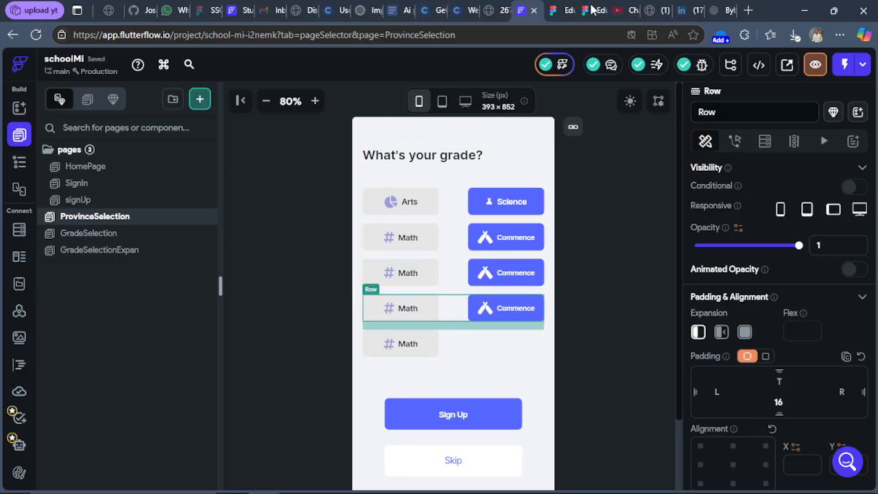
Step: Remove the Chart Pie icon from the Arts button and change its text to Central, as in the Figma design
{"action": "left_click", "coordinate": [555, 10]}
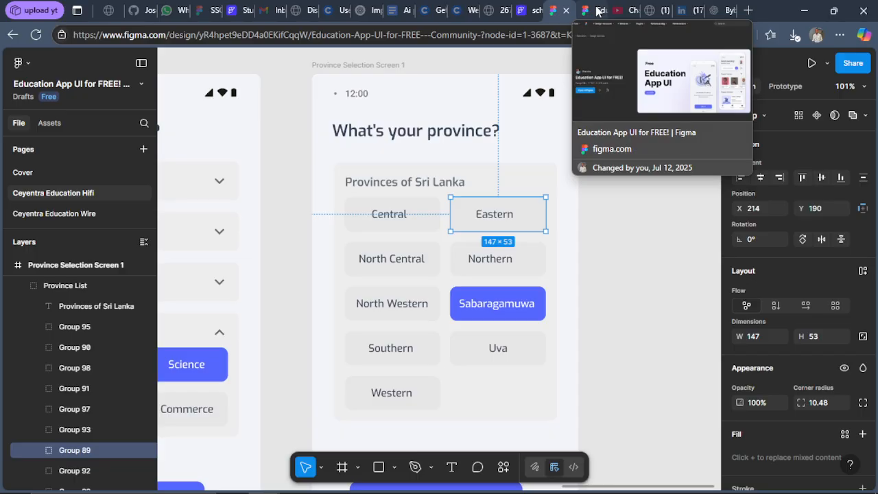
{"action": "left_click", "coordinate": [596, 11]}
{"action": "left_click", "coordinate": [556, 9]}
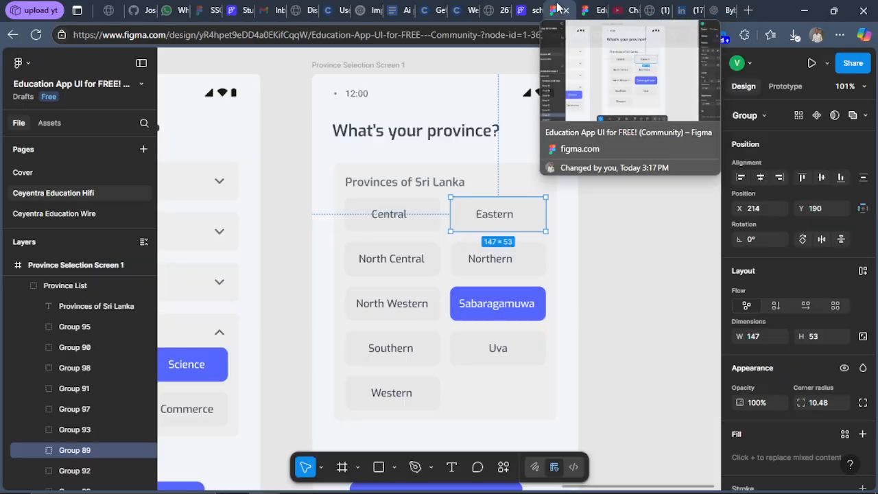
{"action": "left_click", "coordinate": [521, 11]}
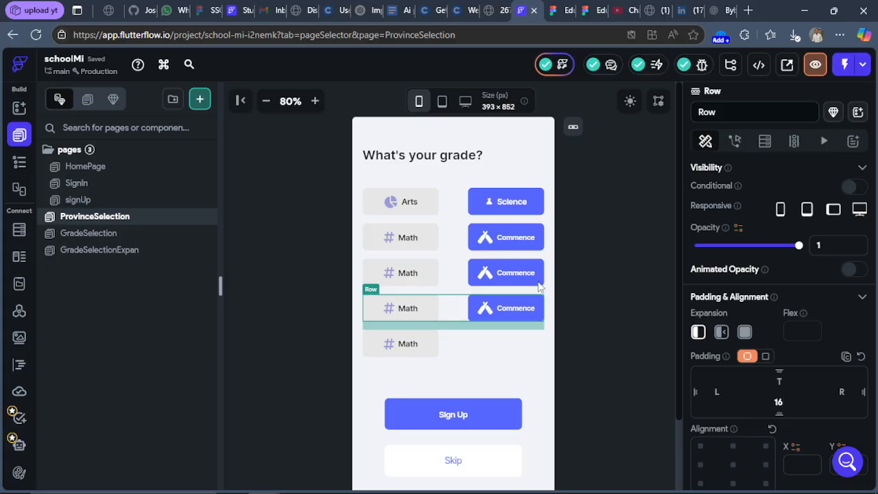
{"action": "left_click", "coordinate": [410, 208]}
{"action": "scroll", "coordinate": [768, 384], "scroll_direction": "down", "scroll_amount": 5}
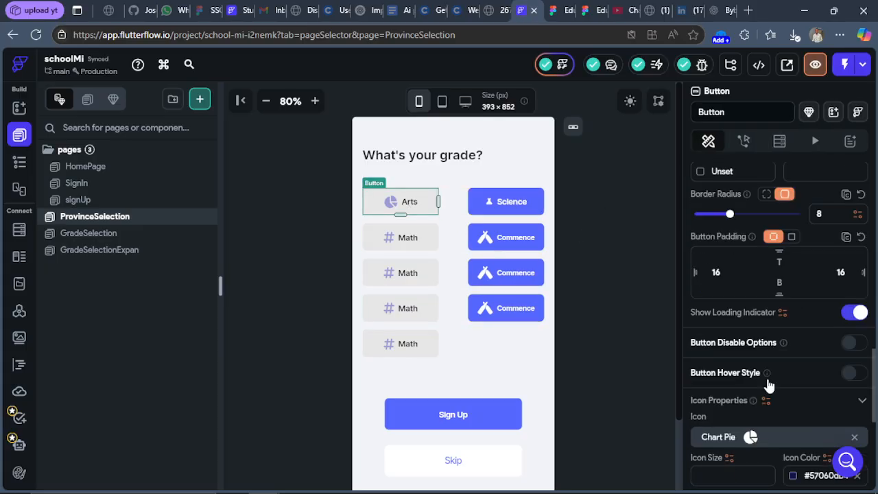
{"action": "scroll", "coordinate": [765, 394], "scroll_direction": "down", "scroll_amount": 4}
{"action": "scroll", "coordinate": [778, 387], "scroll_direction": "up", "scroll_amount": 4}
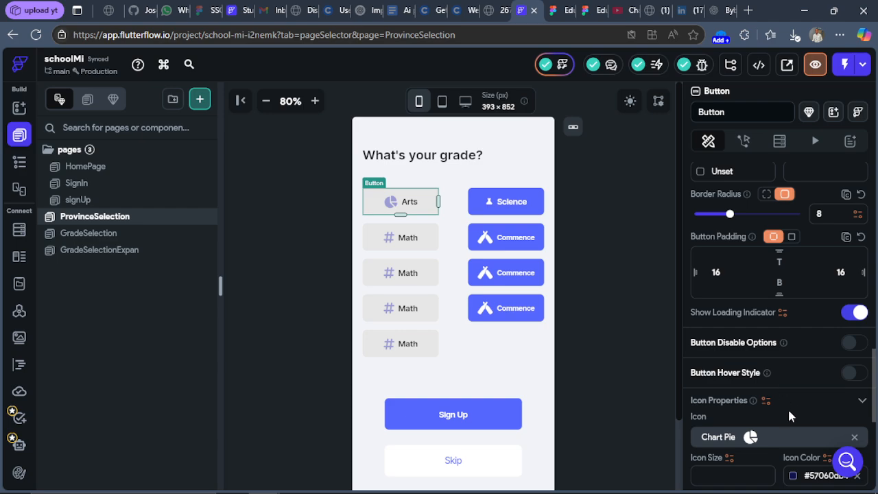
{"action": "left_click", "coordinate": [854, 437]}
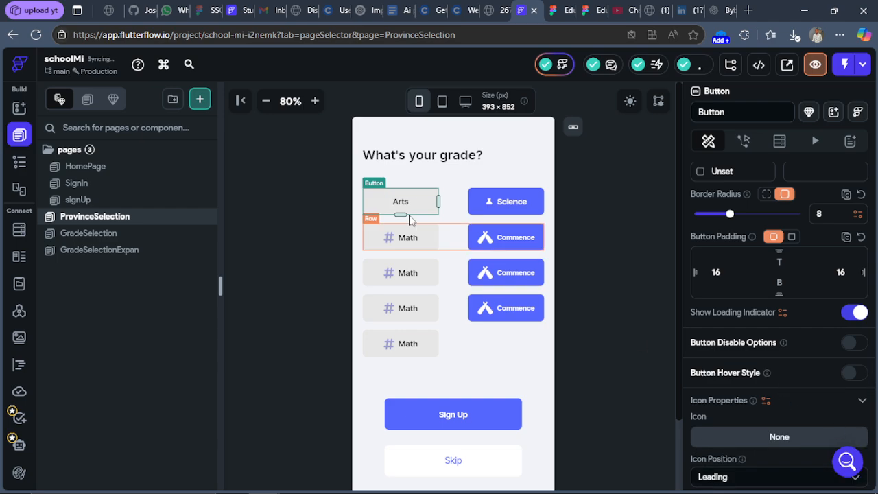
{"action": "scroll", "coordinate": [800, 405], "scroll_direction": "down", "scroll_amount": 4}
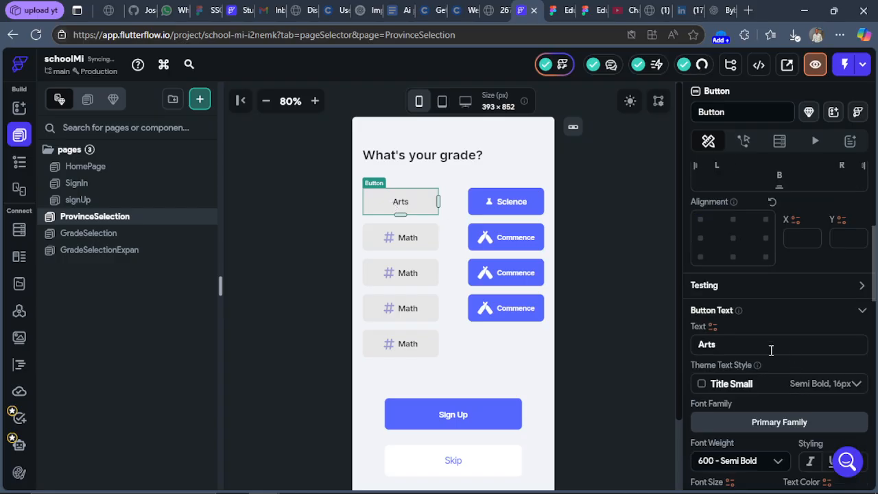
{"action": "left_click_drag", "start_coordinate": [715, 345], "coordinate": [684, 348]}
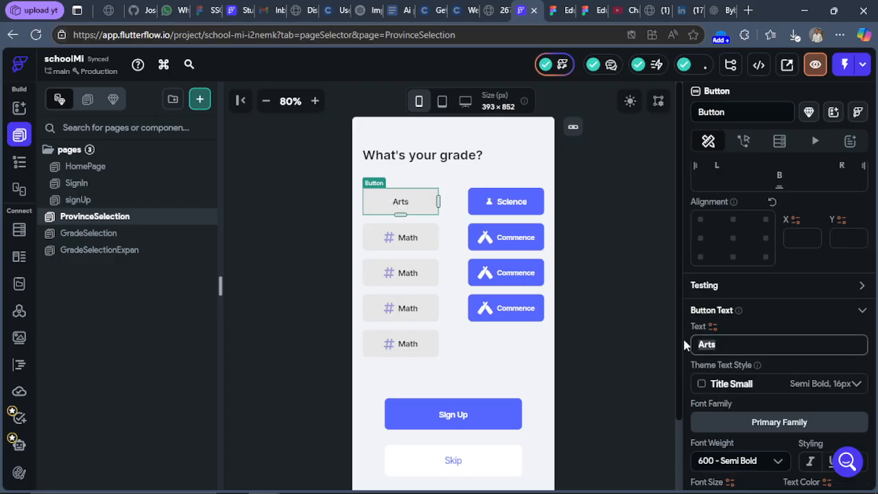
{"action": "type", "text": "Central"}
Step: Change the Science button's text to Eastern, checking the province name in the Figma design
{"action": "left_click", "coordinate": [504, 199]}
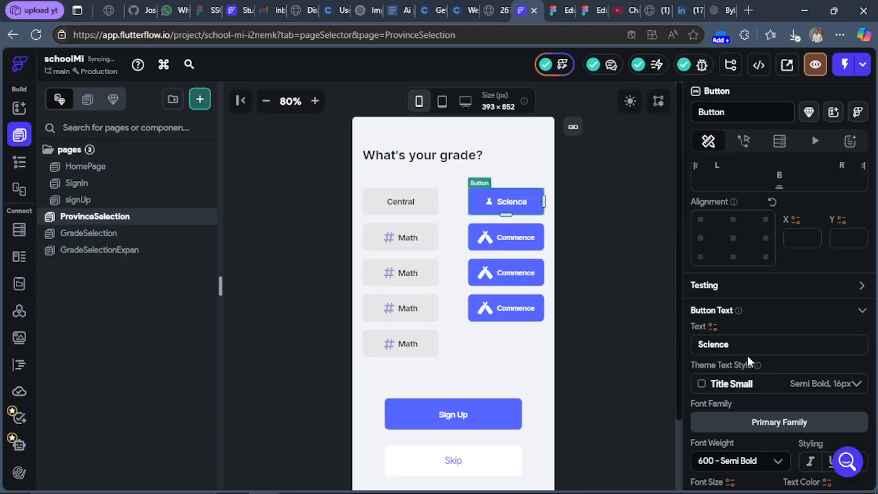
{"action": "left_click_drag", "start_coordinate": [739, 346], "coordinate": [684, 345]}
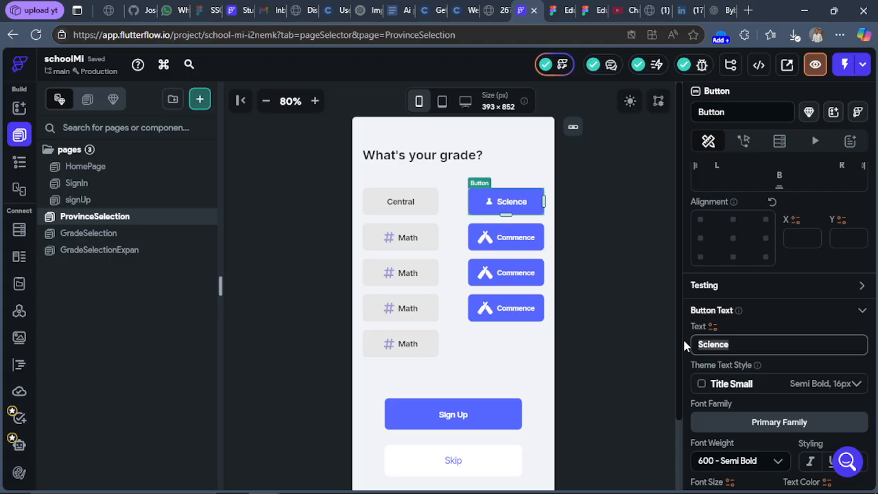
{"action": "type", "text": "Esth"}
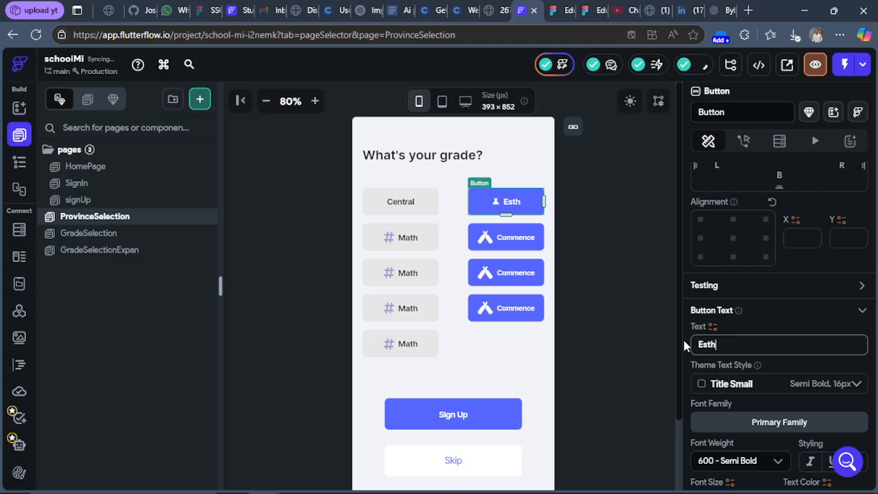
{"action": "type", "text": "er"}
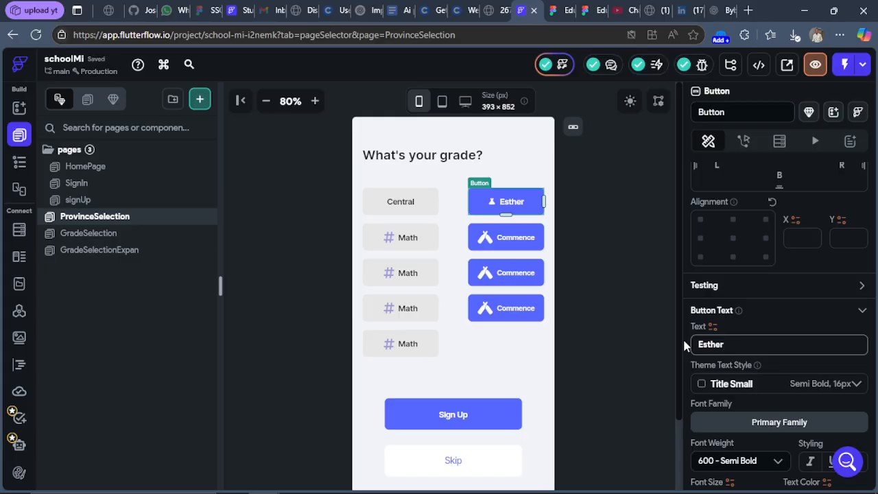
{"action": "key", "text": "BackSpace"}
{"action": "key", "text": "BackSpace"}
{"action": "key", "text": "BackSpace"}
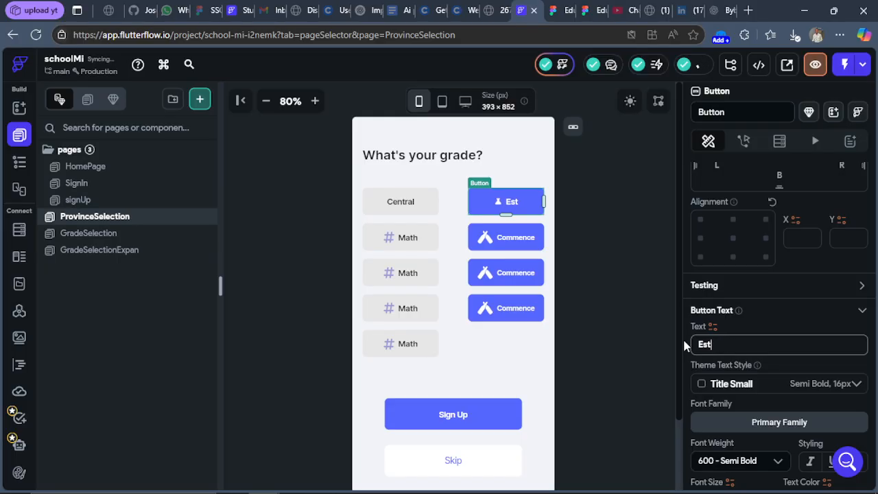
{"action": "key", "text": "BackSpace"}
{"action": "key", "text": "BackSpace"}
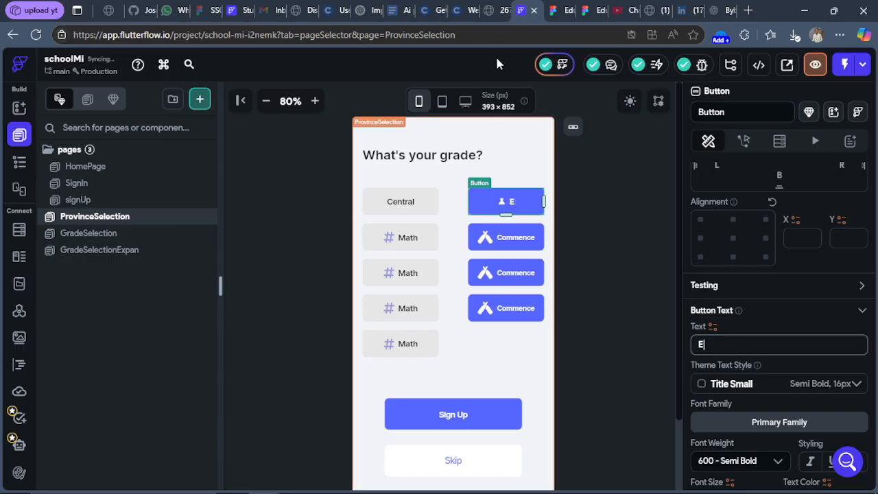
{"action": "left_click", "coordinate": [567, 12]}
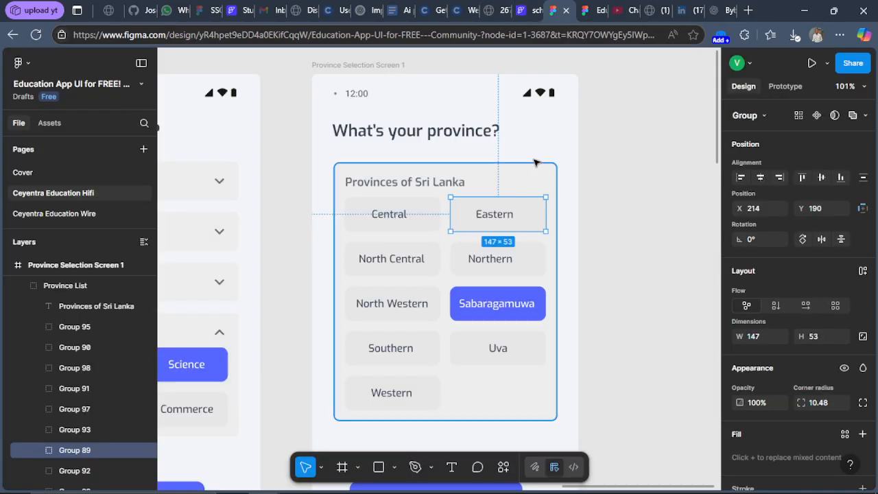
{"action": "left_click", "coordinate": [528, 10]}
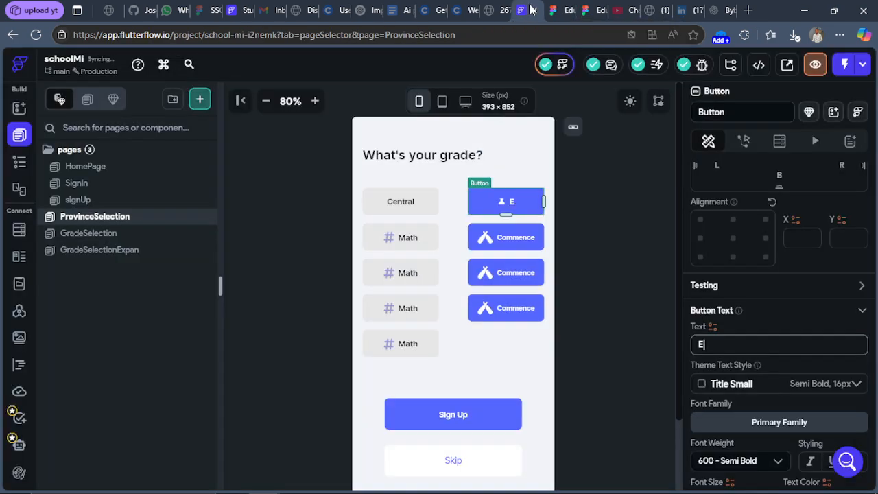
{"action": "type", "text": "astern"}
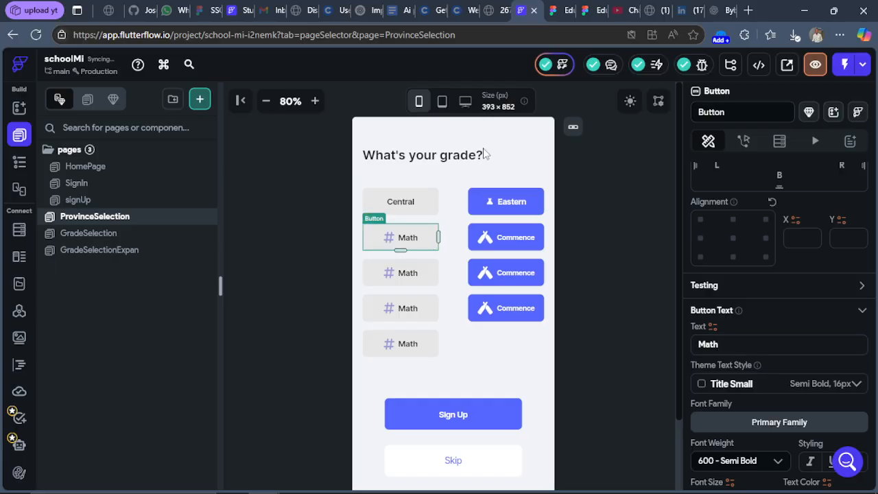
Step: Check the province names in the Figma design and change the second row's Math button text to North Central
{"action": "left_click", "coordinate": [553, 10]}
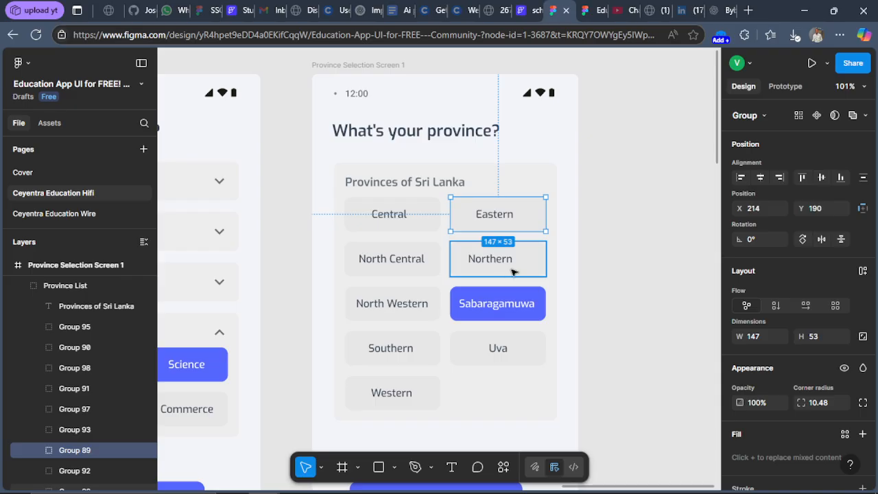
{"action": "left_click", "coordinate": [528, 10]}
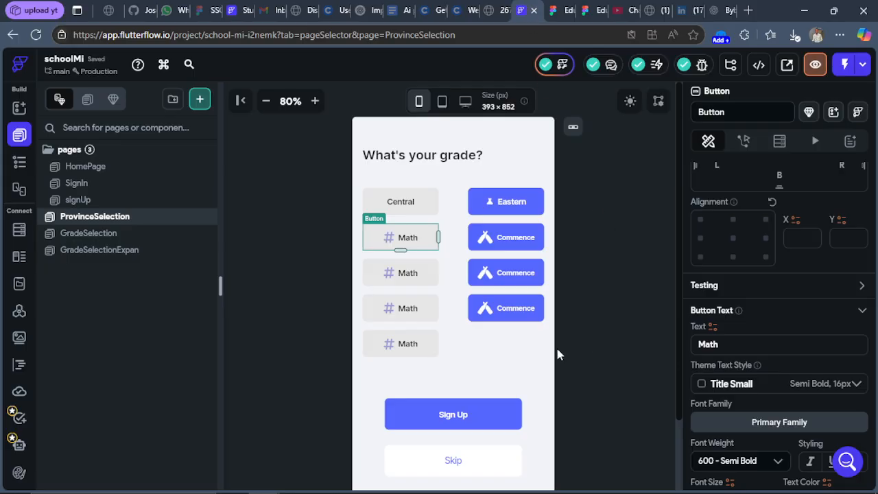
{"action": "left_click", "coordinate": [735, 346]}
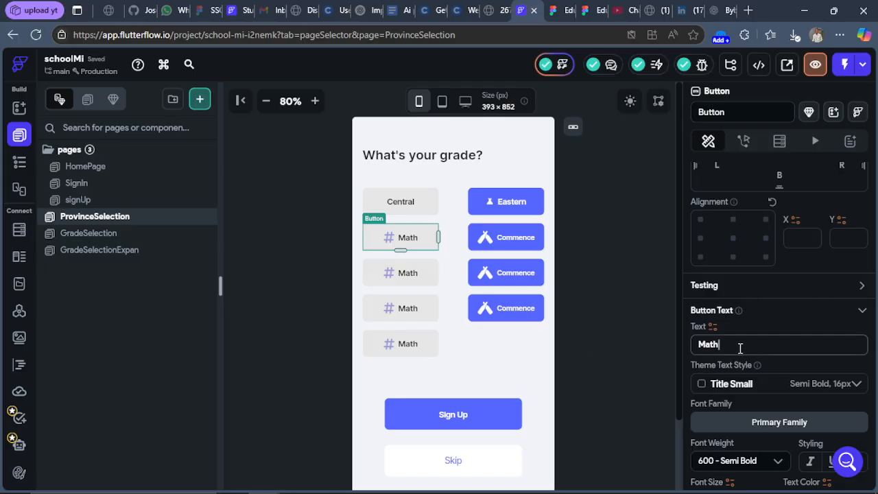
{"action": "left_click_drag", "start_coordinate": [739, 345], "coordinate": [692, 343]}
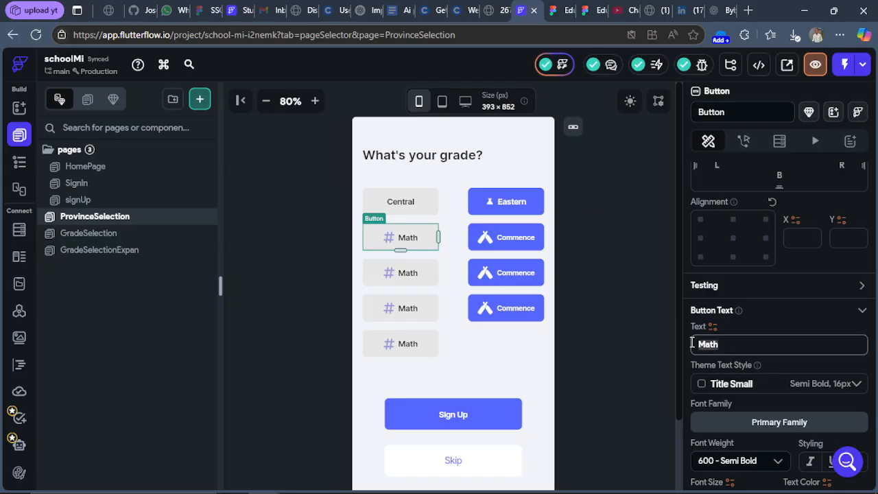
{"action": "type", "text": "North"}
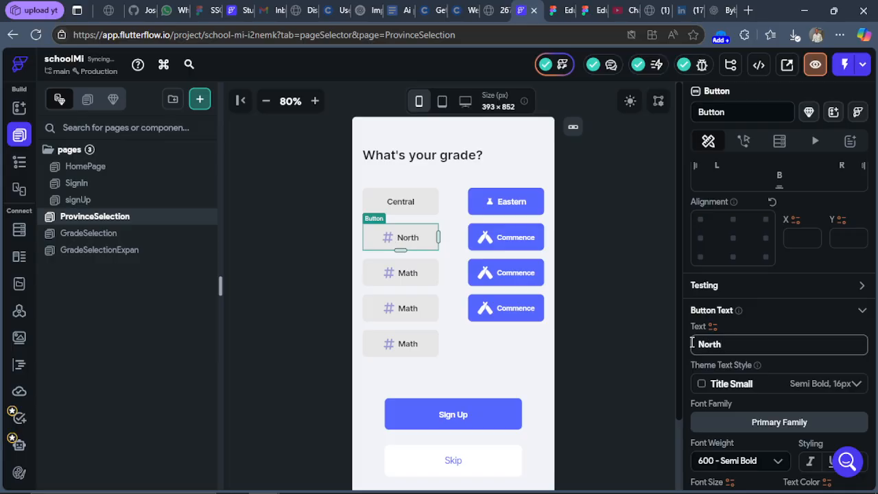
{"action": "type", "text": " C"}
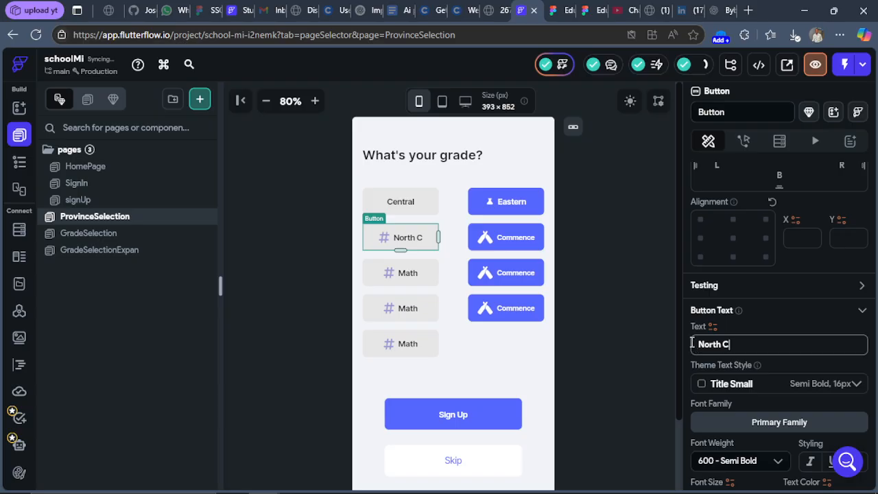
{"action": "type", "text": "entral"}
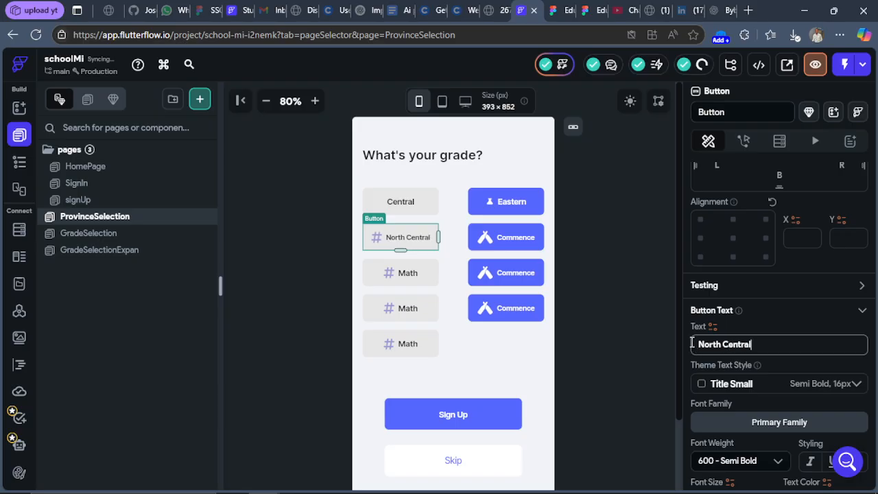
Step: Remove the Untappd icon from the second row's Commence button and change its text to Northern
{"action": "left_click", "coordinate": [524, 246]}
{"action": "scroll", "coordinate": [781, 411], "scroll_direction": "down", "scroll_amount": 8}
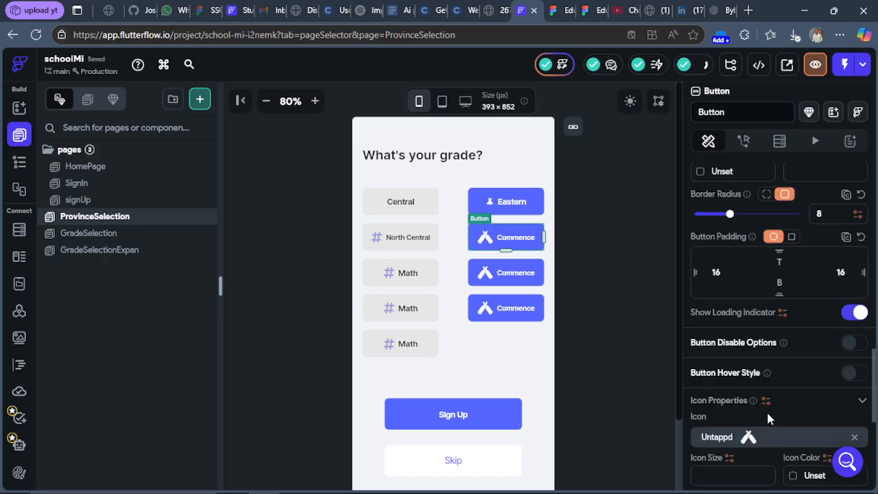
{"action": "left_click", "coordinate": [854, 438]}
{"action": "scroll", "coordinate": [823, 353], "scroll_direction": "up", "scroll_amount": 4}
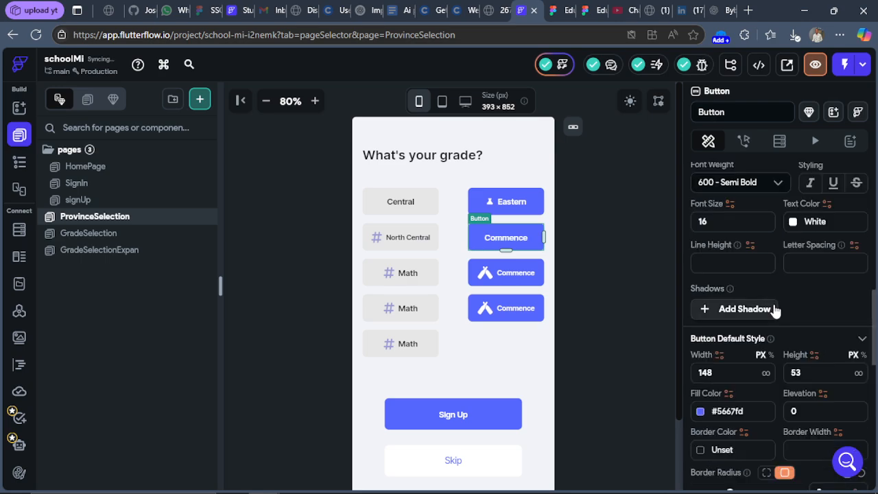
{"action": "scroll", "coordinate": [774, 310], "scroll_direction": "up", "scroll_amount": 4}
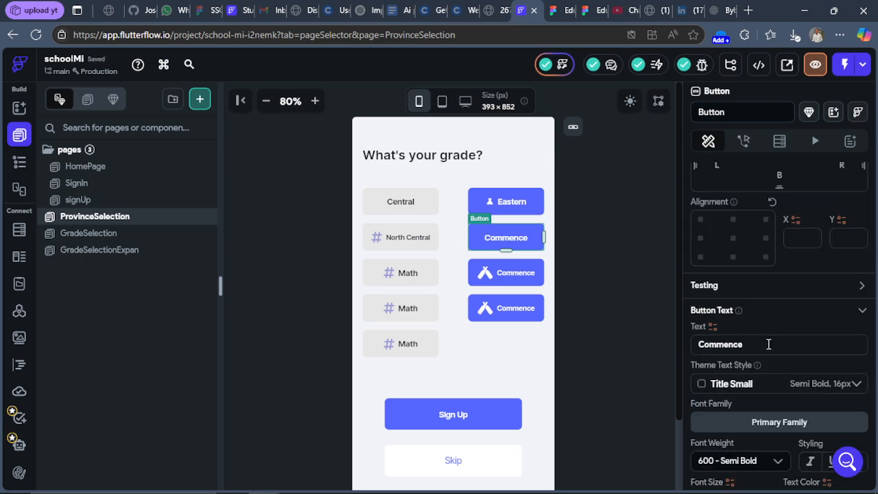
{"action": "left_click_drag", "start_coordinate": [768, 343], "coordinate": [676, 331]}
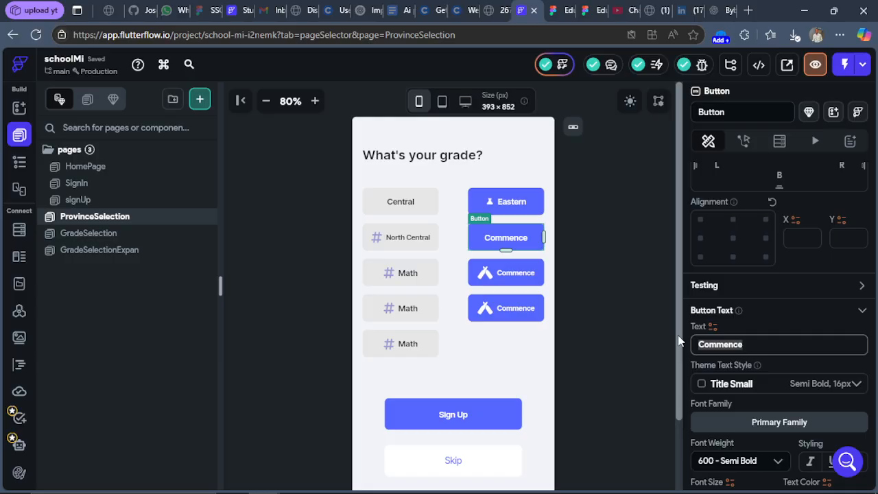
{"action": "type", "text": "North"}
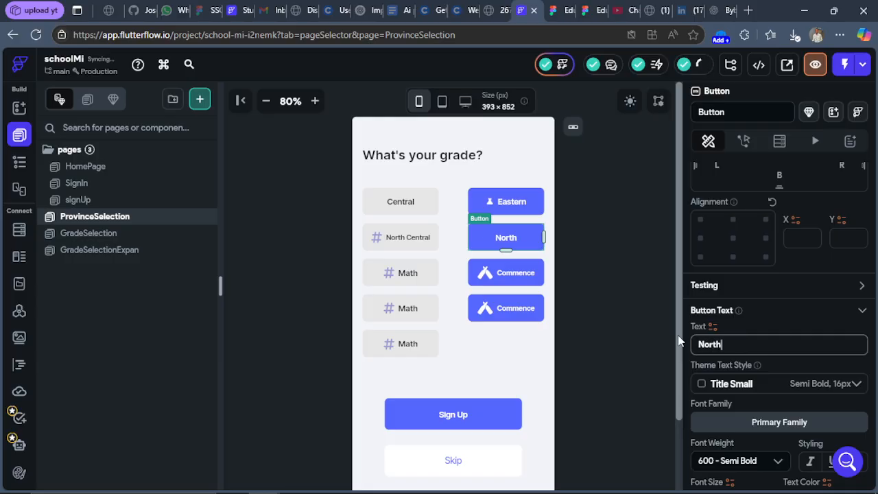
{"action": "type", "text": "ern"}
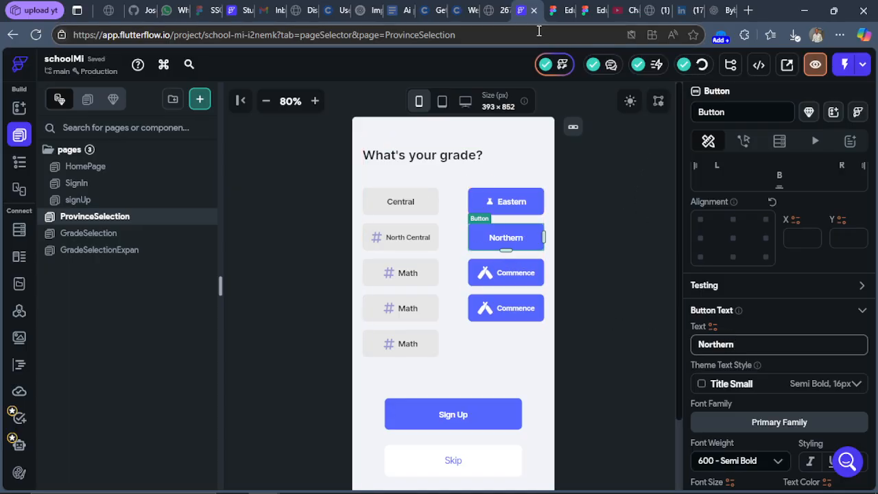
Step: Remove the Hashtag icon from the North Central button
{"action": "left_click", "coordinate": [402, 248]}
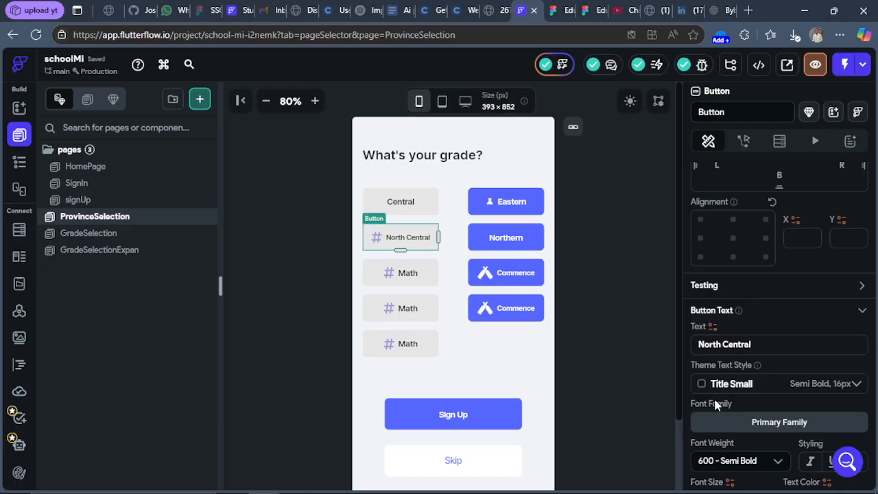
{"action": "scroll", "coordinate": [809, 444], "scroll_direction": "down", "scroll_amount": 10}
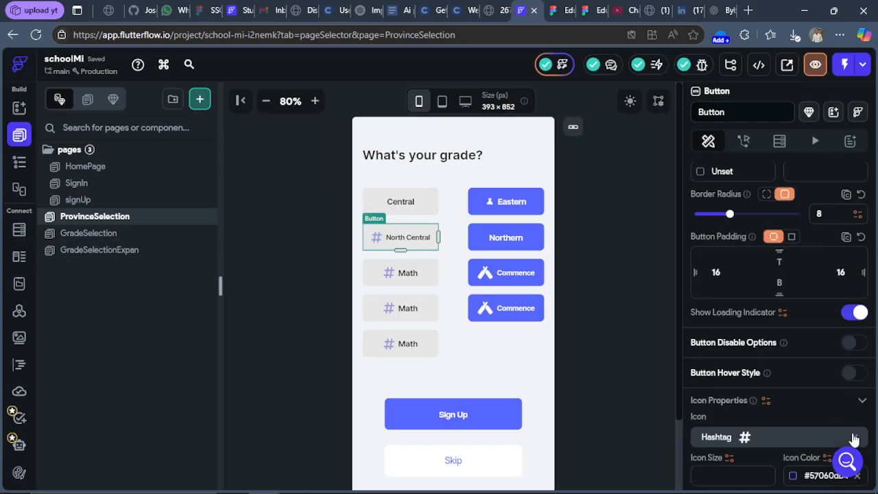
{"action": "left_click", "coordinate": [854, 438]}
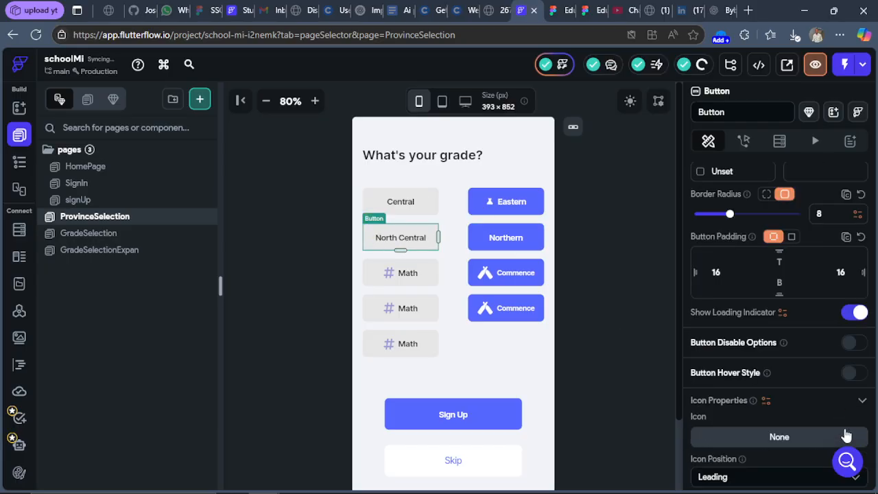
Step: Change the third row's Math button text to North Western, checking the province name in the Figma design
{"action": "left_click", "coordinate": [407, 271]}
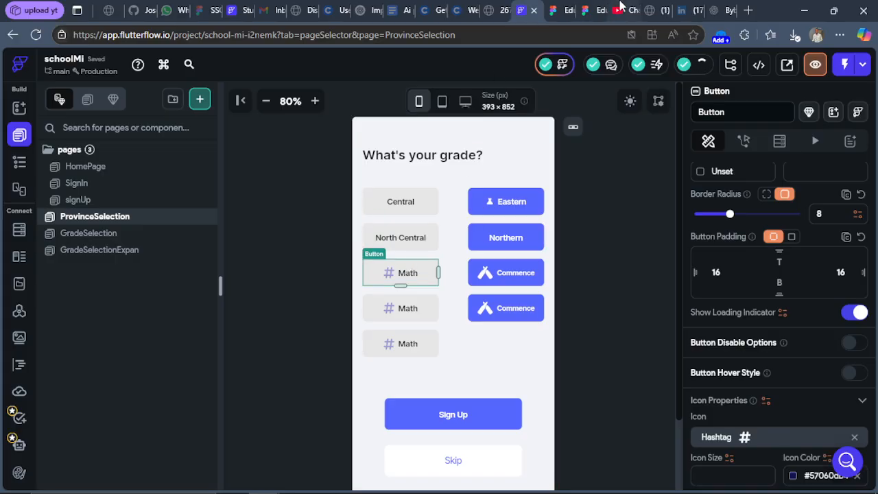
{"action": "left_click", "coordinate": [555, 10]}
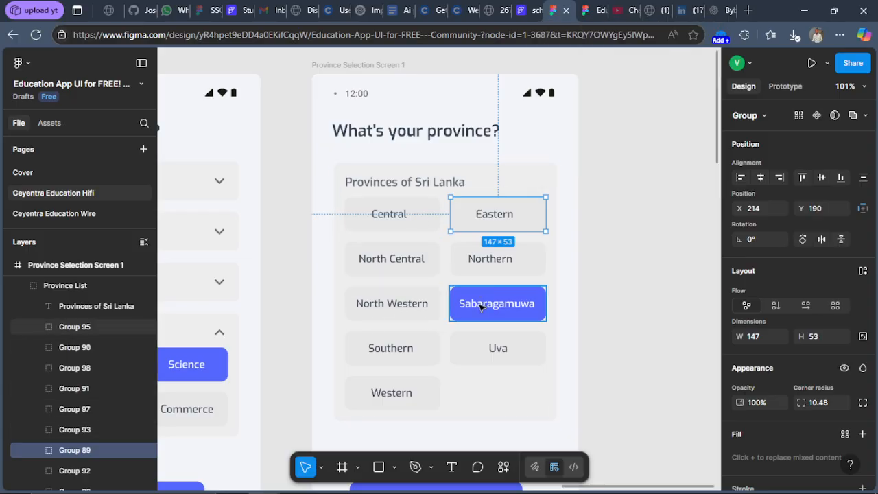
{"action": "left_click", "coordinate": [527, 10]}
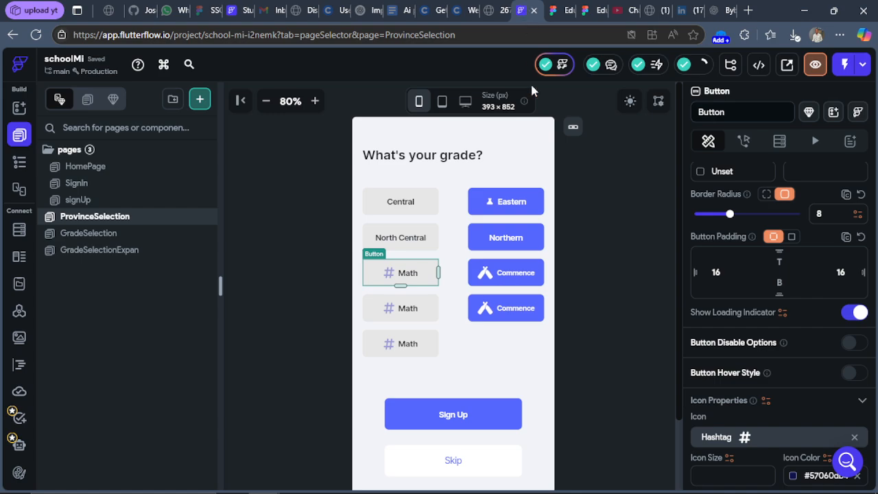
{"action": "left_click", "coordinate": [428, 263]}
{"action": "scroll", "coordinate": [746, 412], "scroll_direction": "down", "scroll_amount": 4}
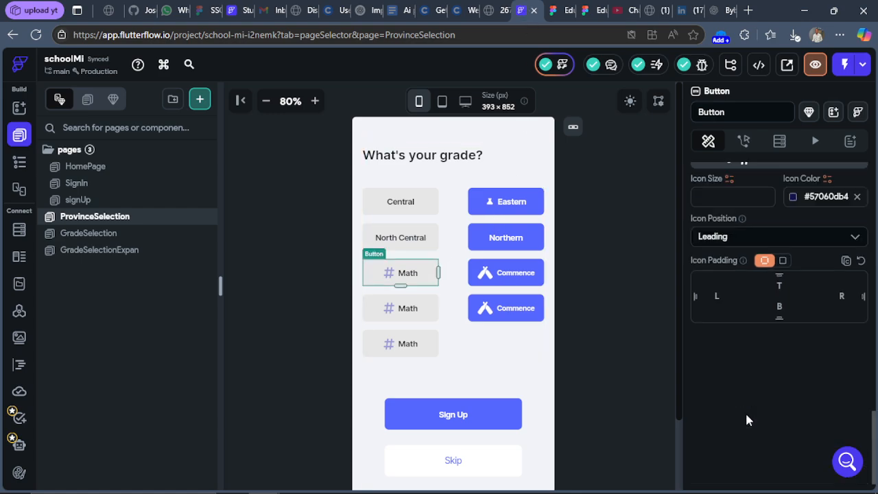
{"action": "scroll", "coordinate": [751, 349], "scroll_direction": "down", "scroll_amount": 3}
{"action": "left_click", "coordinate": [748, 343]}
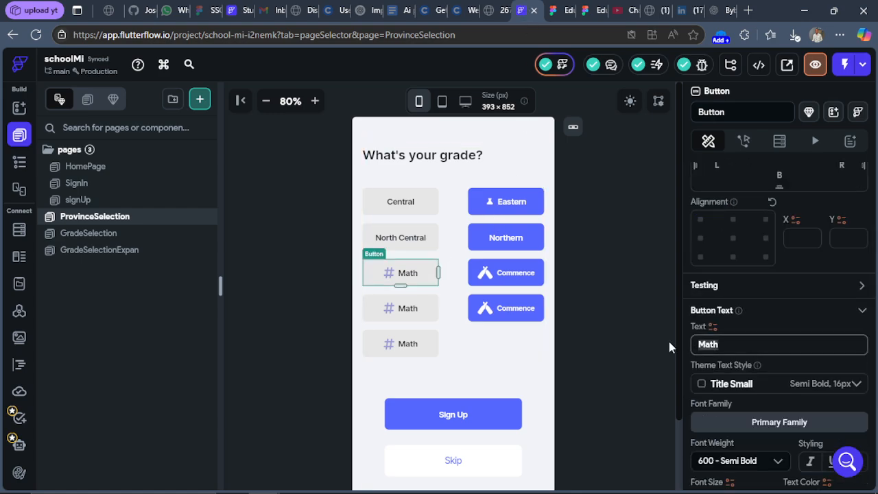
{"action": "type", "text": "North"}
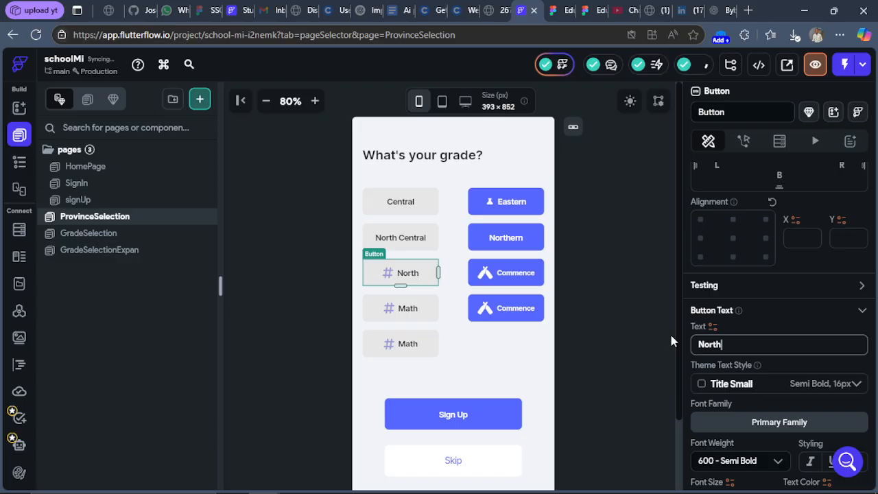
{"action": "type", "text": " E"}
{"action": "key", "text": "BackSpace"}
{"action": "type", "text": "W"}
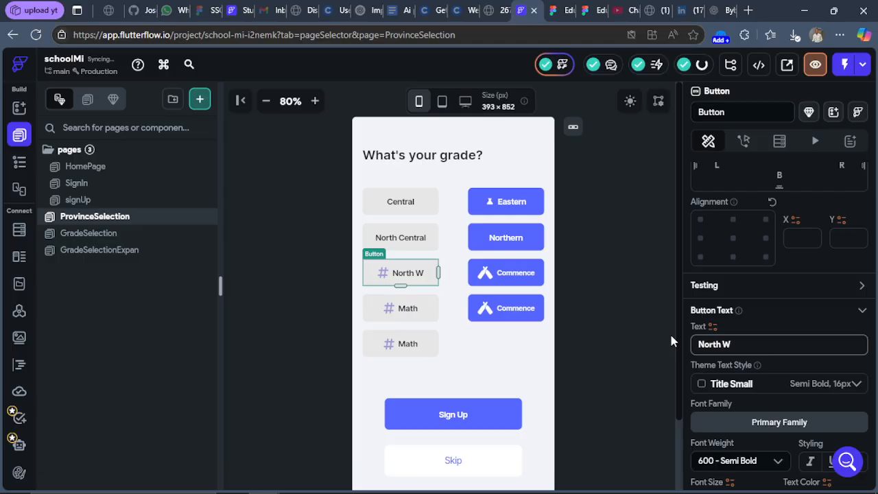
{"action": "type", "text": "es"}
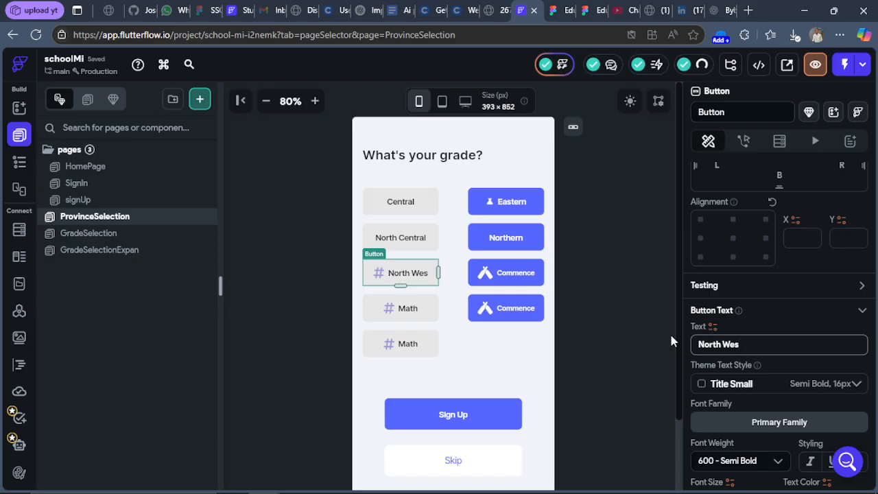
{"action": "type", "text": "tern"}
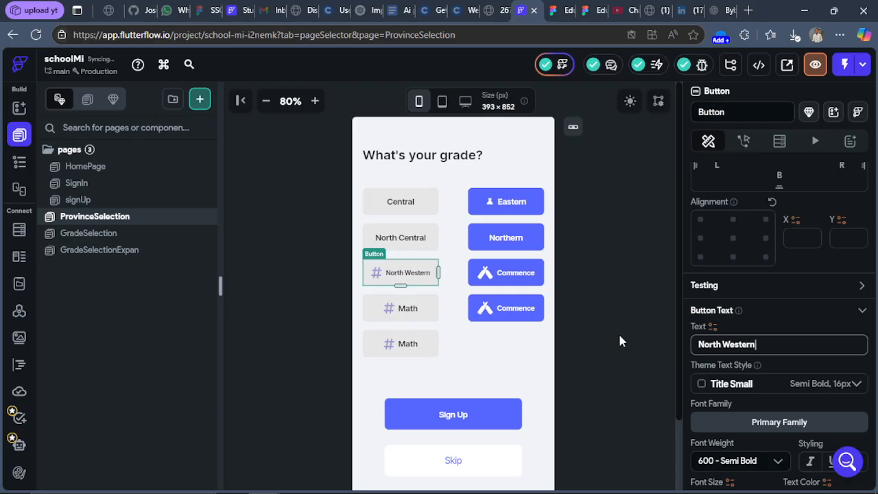
Step: Copy the Sabaragamuwa text from the province selection screen in Figma and return to the FlutterFlow project
{"action": "left_click", "coordinate": [560, 8]}
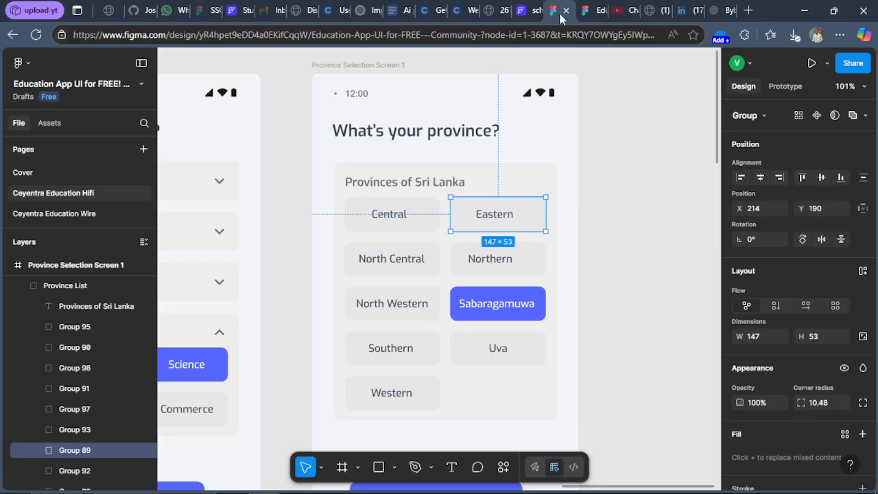
{"action": "left_click", "coordinate": [504, 309]}
{"action": "double_click", "coordinate": [504, 306]}
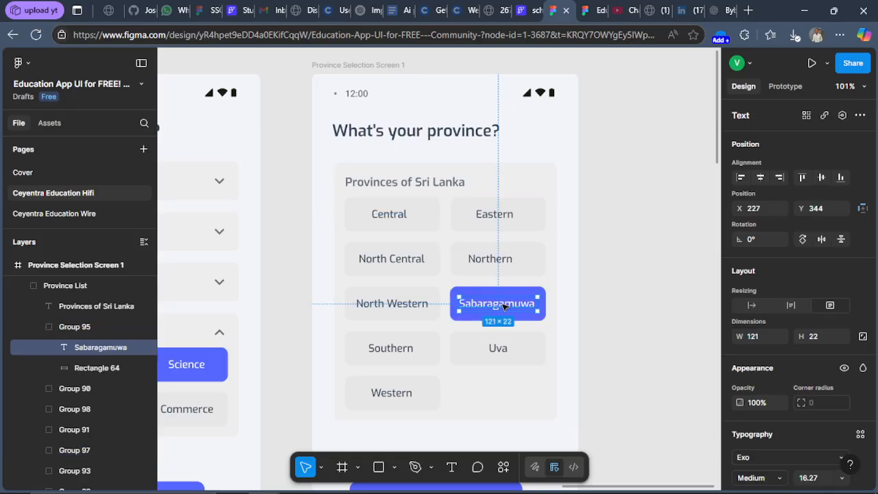
{"action": "right_click", "coordinate": [506, 305]}
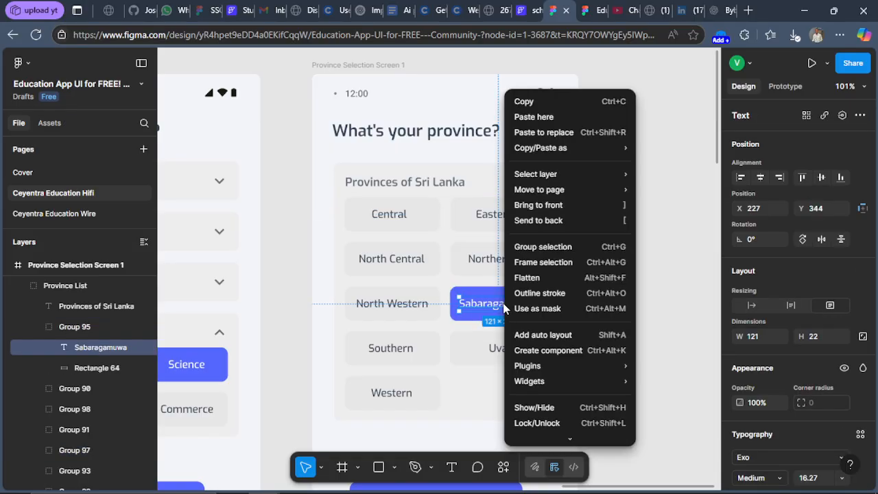
{"action": "left_click", "coordinate": [546, 103]}
{"action": "left_click", "coordinate": [523, 10]}
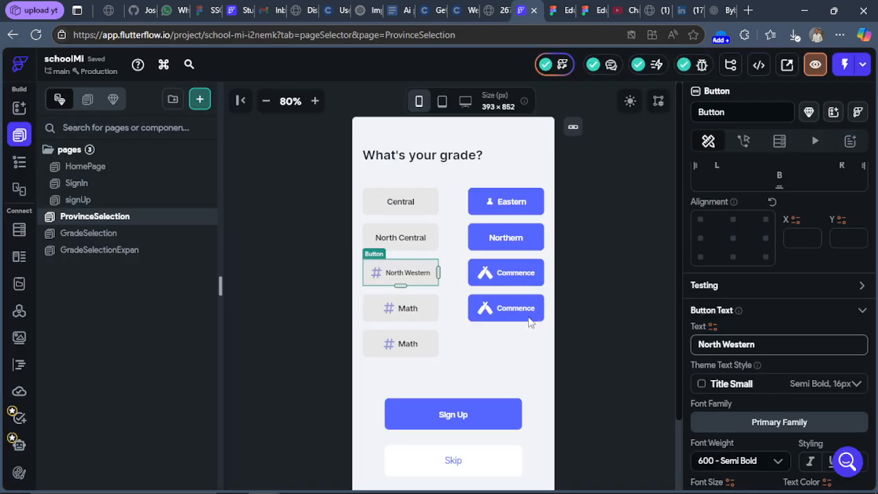
Step: Replace the third row's Commence button text with the copied Sabaragamuwa and remove its Untappd icon
{"action": "left_click", "coordinate": [516, 279]}
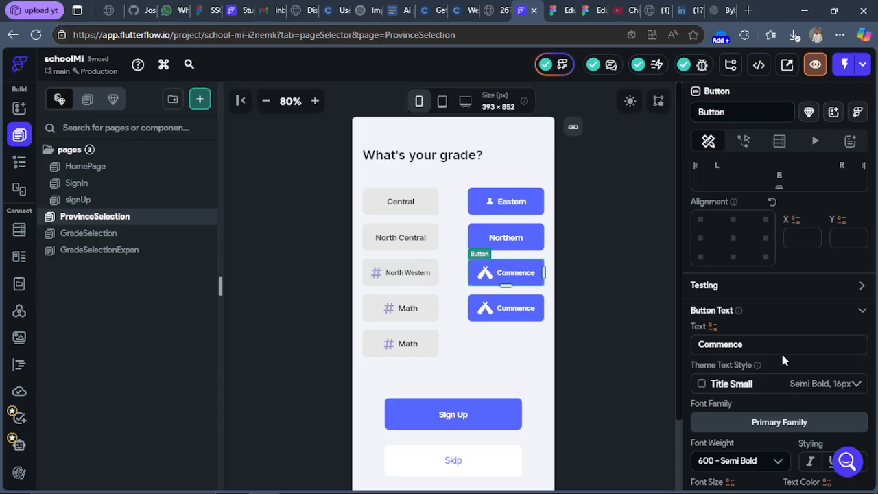
{"action": "left_click_drag", "start_coordinate": [779, 342], "coordinate": [693, 335]}
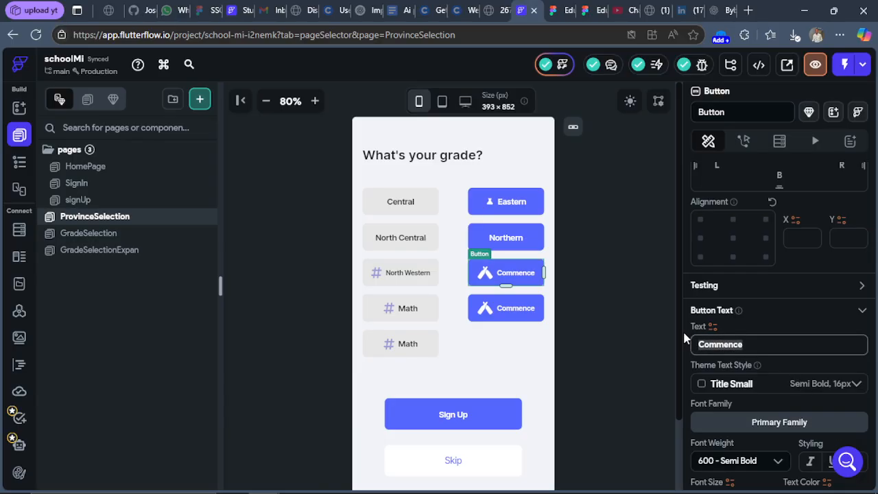
{"action": "key", "text": "ctrl+v"}
{"action": "scroll", "coordinate": [842, 384], "scroll_direction": "down", "scroll_amount": 4}
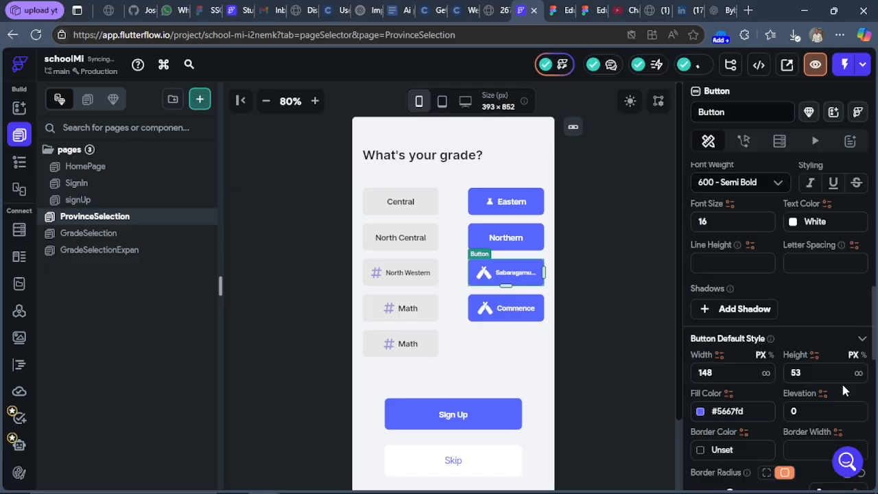
{"action": "scroll", "coordinate": [798, 404], "scroll_direction": "down", "scroll_amount": 4}
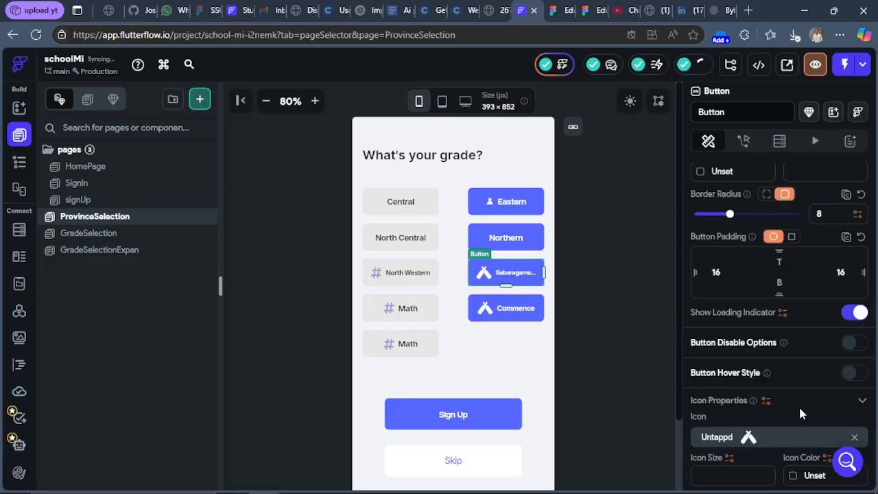
{"action": "left_click", "coordinate": [855, 438]}
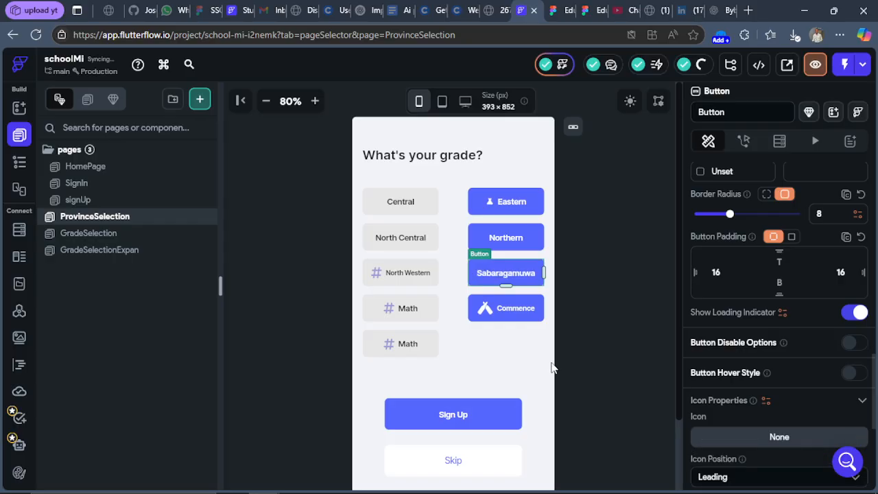
Step: Remove the Hashtag icon from the North Western button
{"action": "left_click", "coordinate": [437, 283]}
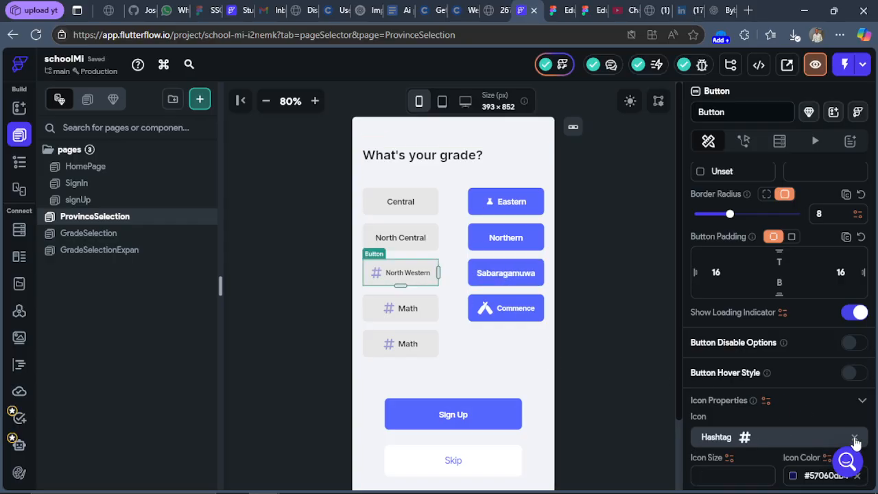
{"action": "left_click", "coordinate": [854, 437]}
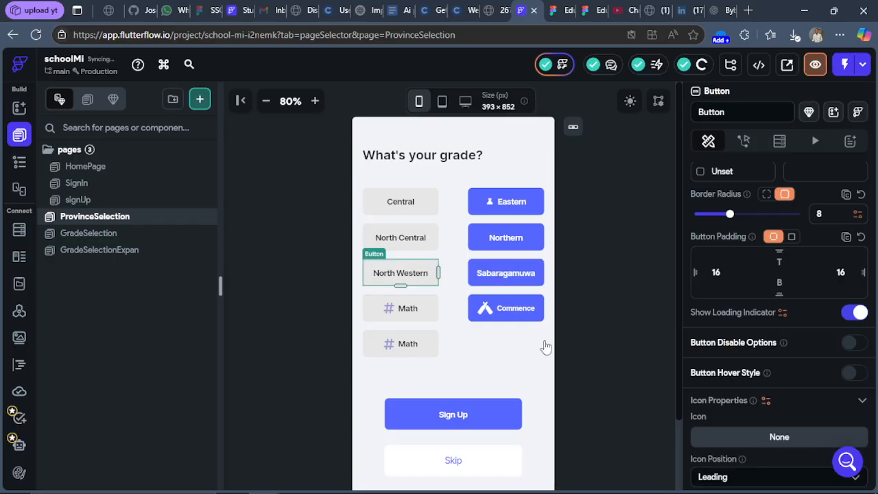
Step: Change the fourth row's Math button text to Southern, checking the province name in the Figma design
{"action": "left_click", "coordinate": [433, 310]}
{"action": "left_click", "coordinate": [557, 10]}
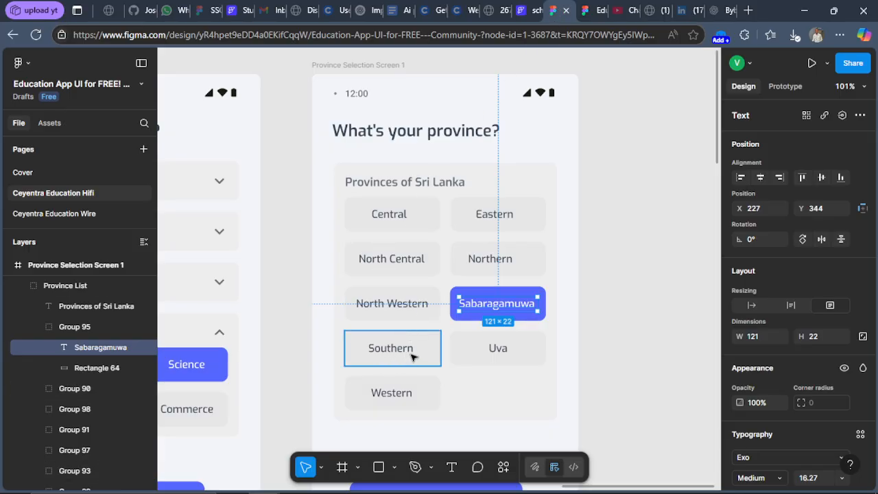
{"action": "left_click", "coordinate": [530, 15]}
{"action": "scroll", "coordinate": [796, 397], "scroll_direction": "down", "scroll_amount": 5}
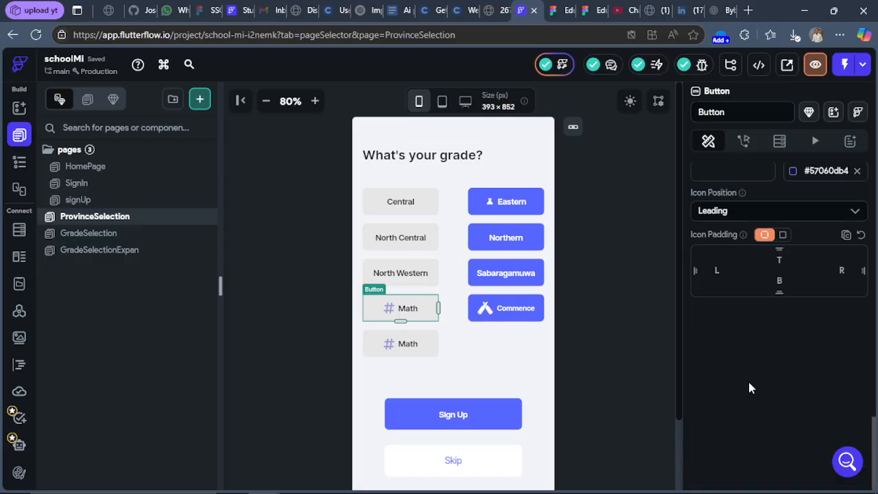
{"action": "scroll", "coordinate": [749, 388], "scroll_direction": "up", "scroll_amount": 5}
{"action": "left_click_drag", "start_coordinate": [735, 318], "coordinate": [672, 319]}
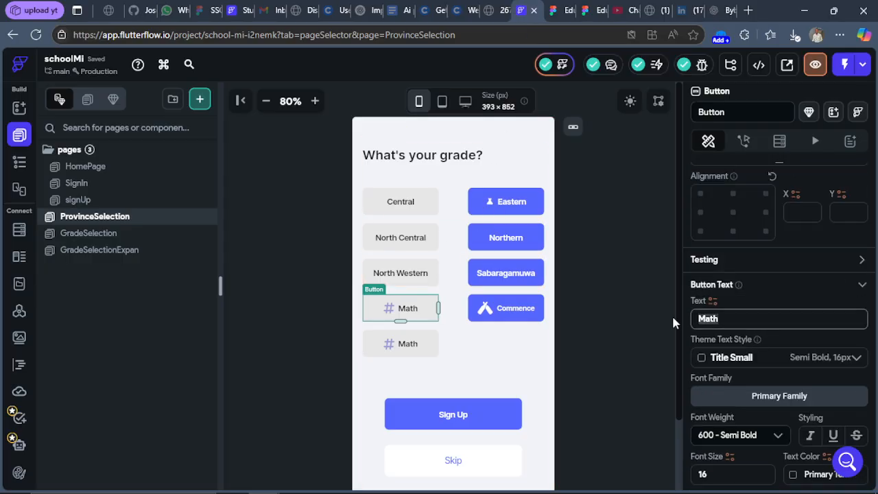
{"action": "type", "text": "Sou"}
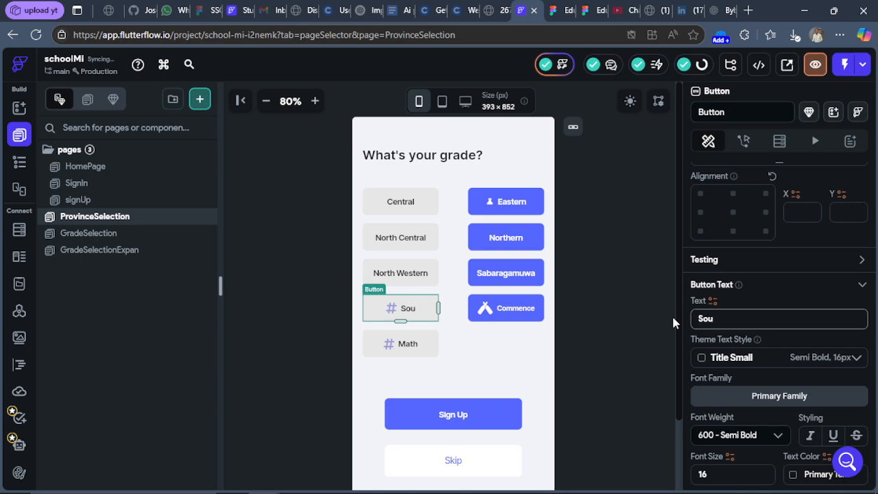
{"action": "type", "text": "ther"}
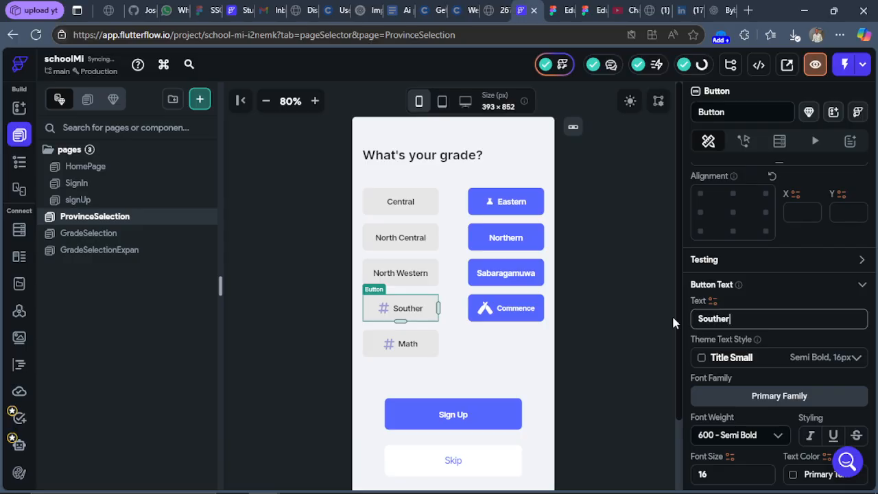
{"action": "type", "text": "n"}
Step: Change the fourth row's Commence button text to Uva and remove its Untappd icon
{"action": "left_click", "coordinate": [497, 312]}
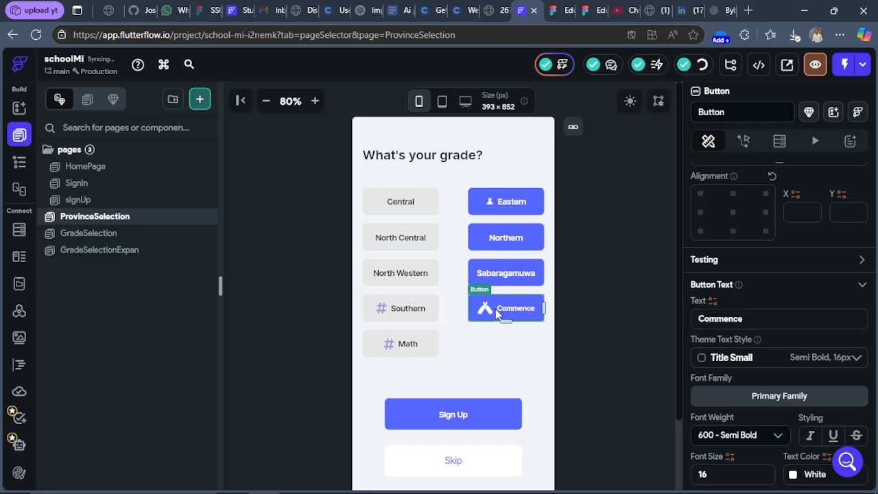
{"action": "double_click", "coordinate": [699, 319]}
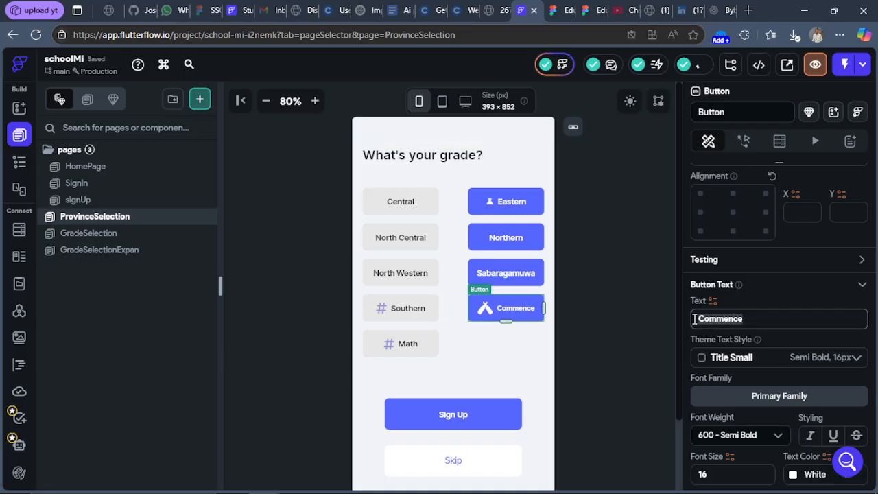
{"action": "type", "text": "Uva"}
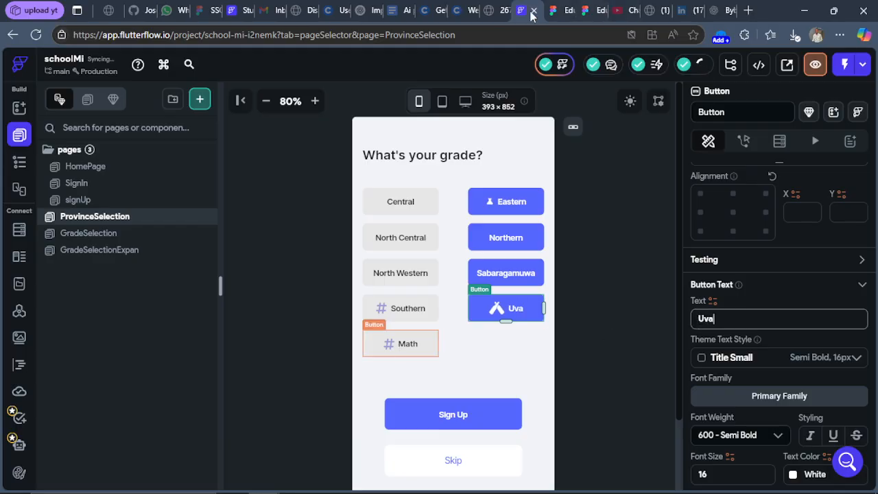
{"action": "left_click", "coordinate": [402, 347]}
{"action": "left_click", "coordinate": [556, 10]}
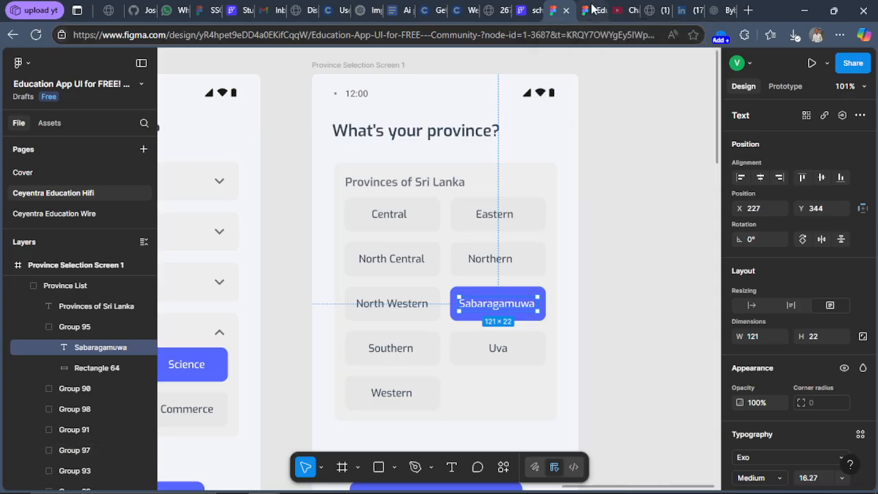
{"action": "left_click", "coordinate": [524, 11]}
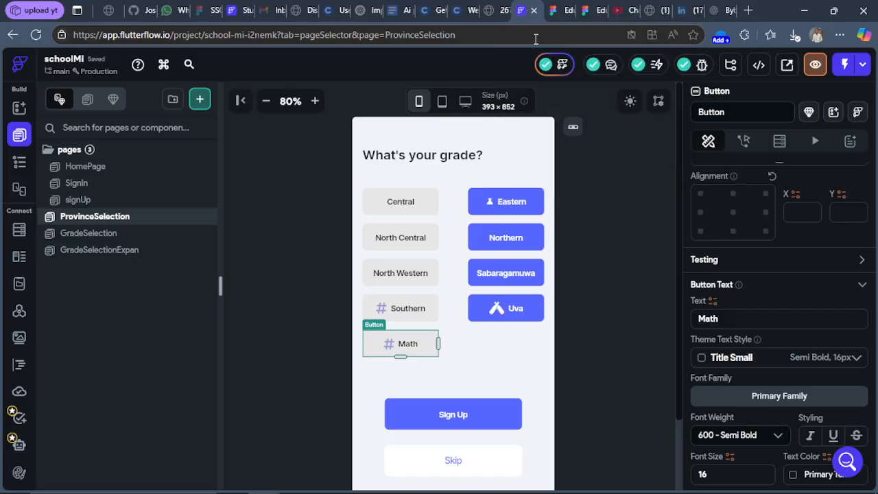
{"action": "left_click", "coordinate": [499, 310]}
{"action": "scroll", "coordinate": [858, 412], "scroll_direction": "down", "scroll_amount": 5}
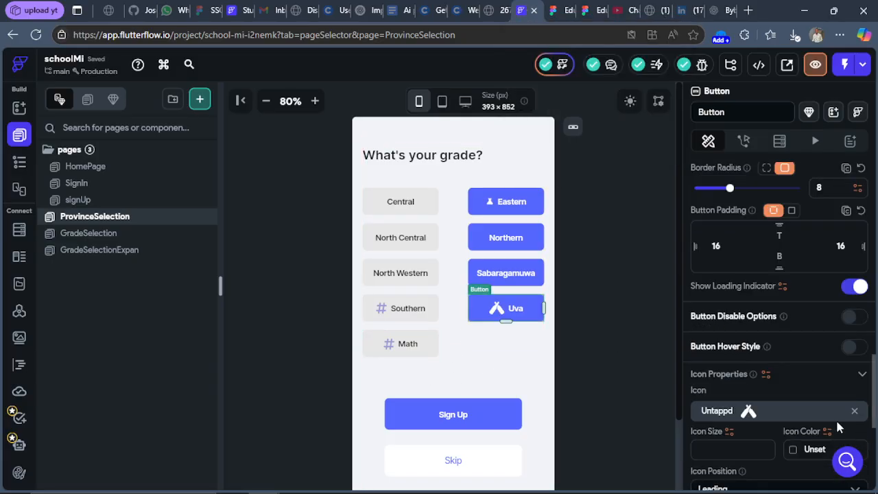
{"action": "left_click", "coordinate": [854, 411]}
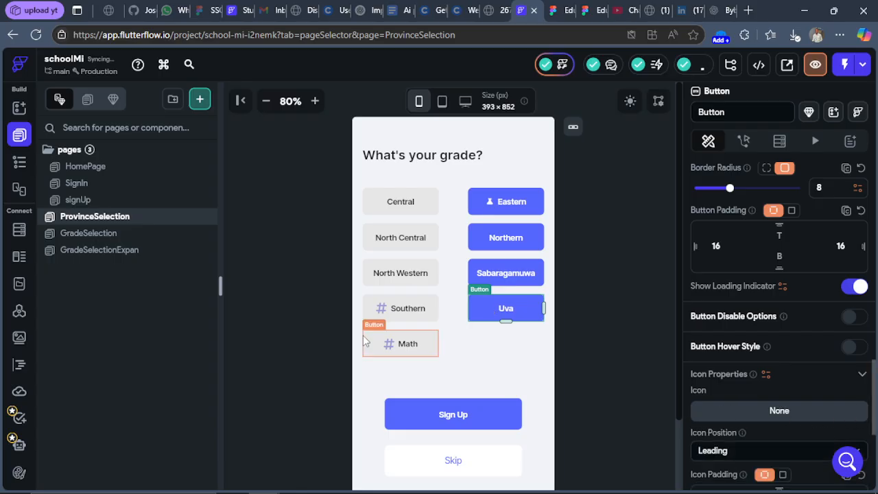
Step: Remove the Hashtag icon from the last row's Math button and change its text to Westhern
{"action": "left_click", "coordinate": [409, 351]}
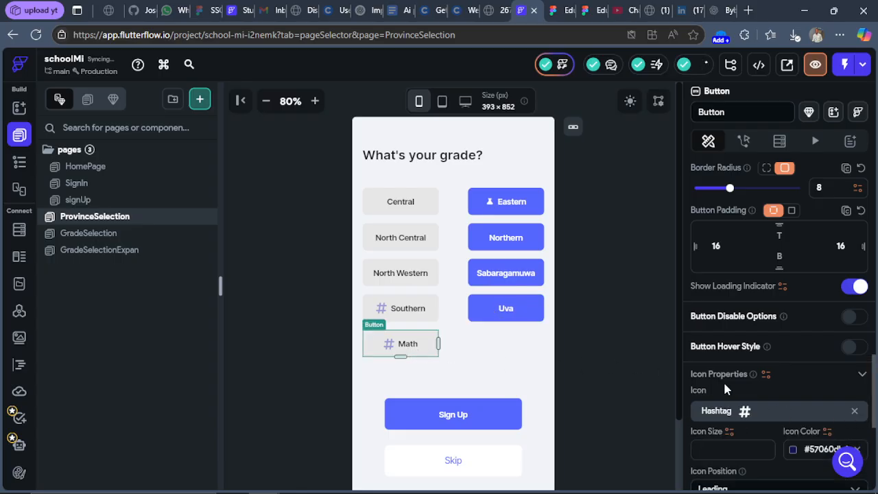
{"action": "left_click", "coordinate": [854, 412]}
{"action": "scroll", "coordinate": [816, 322], "scroll_direction": "down", "scroll_amount": 5}
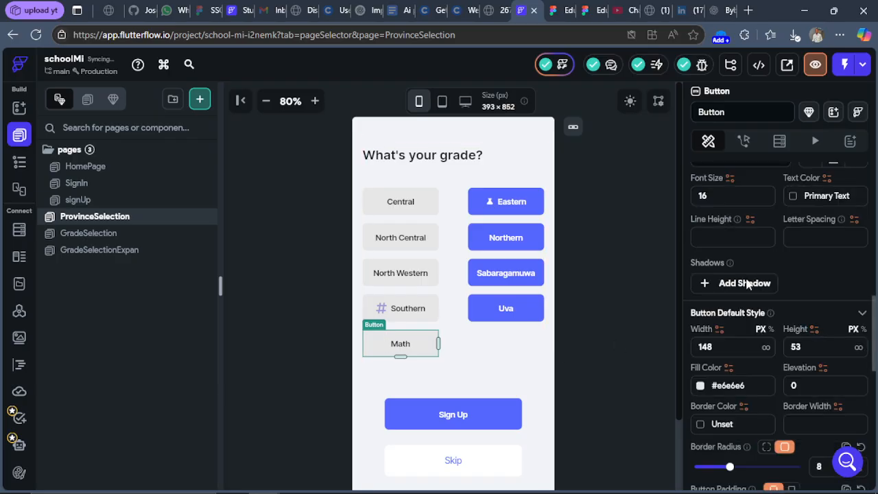
{"action": "scroll", "coordinate": [747, 284], "scroll_direction": "up", "scroll_amount": 4}
{"action": "double_click", "coordinate": [738, 318]}
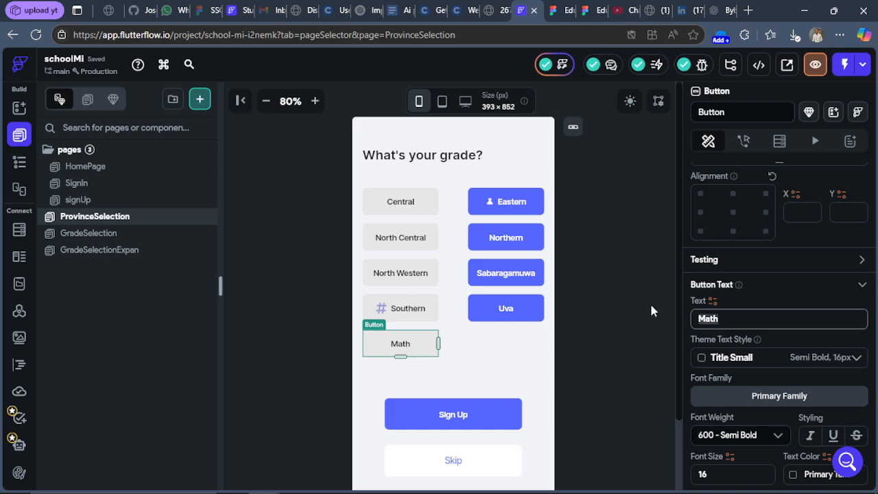
{"action": "type", "text": "We"}
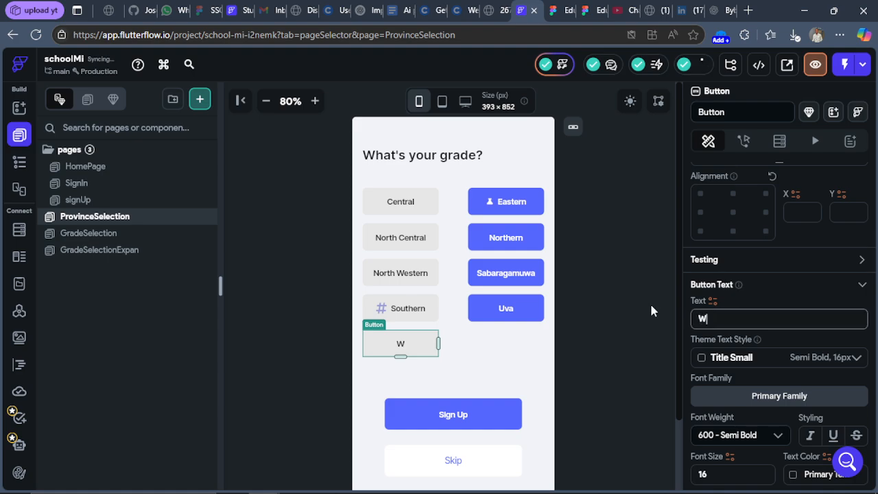
{"action": "key", "text": "BackSpace"}
{"action": "type", "text": "esthern"}
Step: Remove the Hashtag icon from the Southern button
{"action": "left_click", "coordinate": [428, 312]}
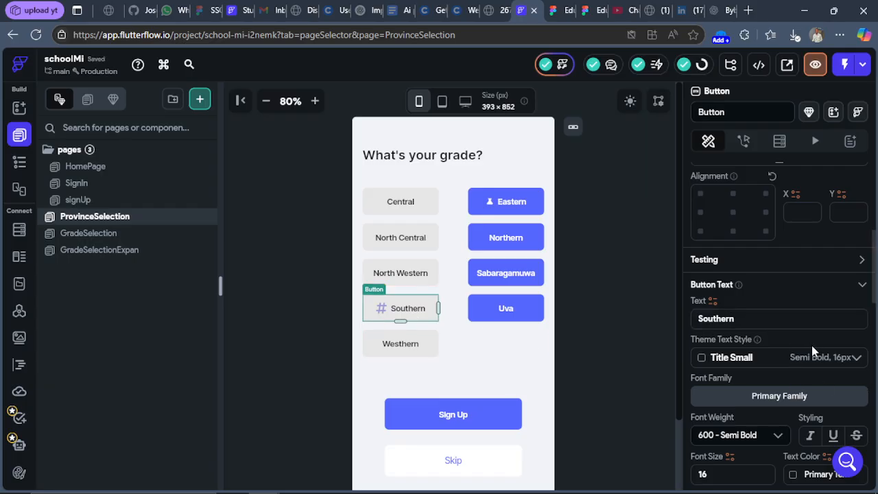
{"action": "scroll", "coordinate": [841, 373], "scroll_direction": "down", "scroll_amount": 10}
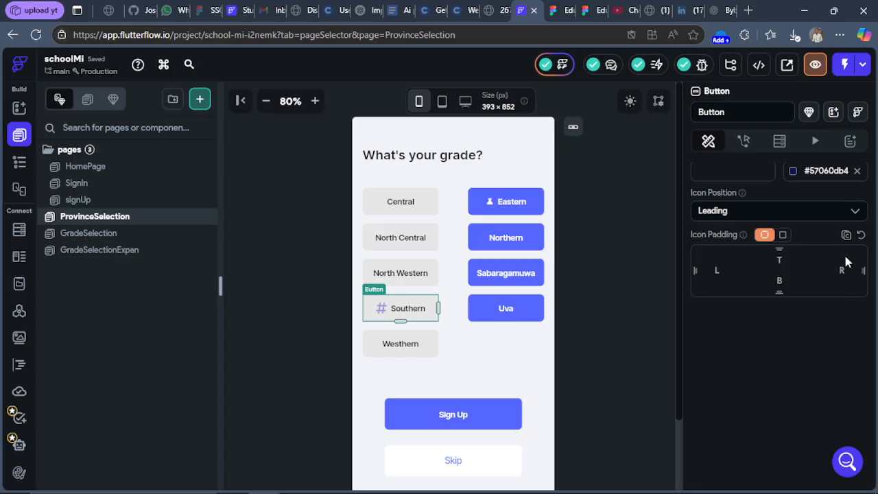
{"action": "scroll", "coordinate": [859, 346], "scroll_direction": "up", "scroll_amount": 4}
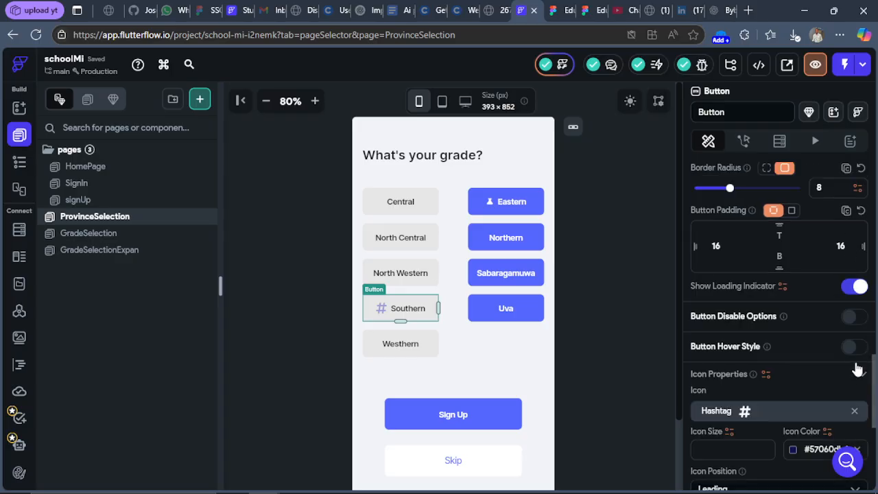
{"action": "left_click", "coordinate": [853, 413]}
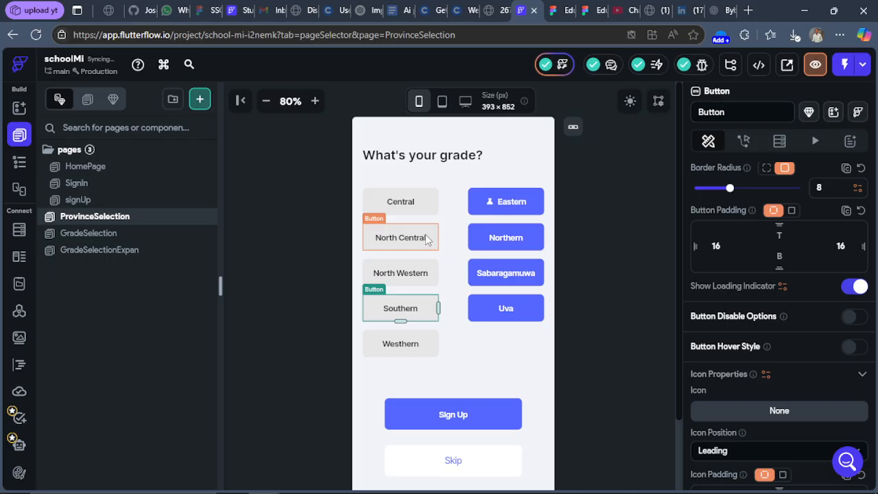
Step: Copy the Southern button's fill color #e6e6e6 and apply it to the Uva button, checking the button colors in the Figma design
{"action": "scroll", "coordinate": [798, 358], "scroll_direction": "up", "scroll_amount": 6}
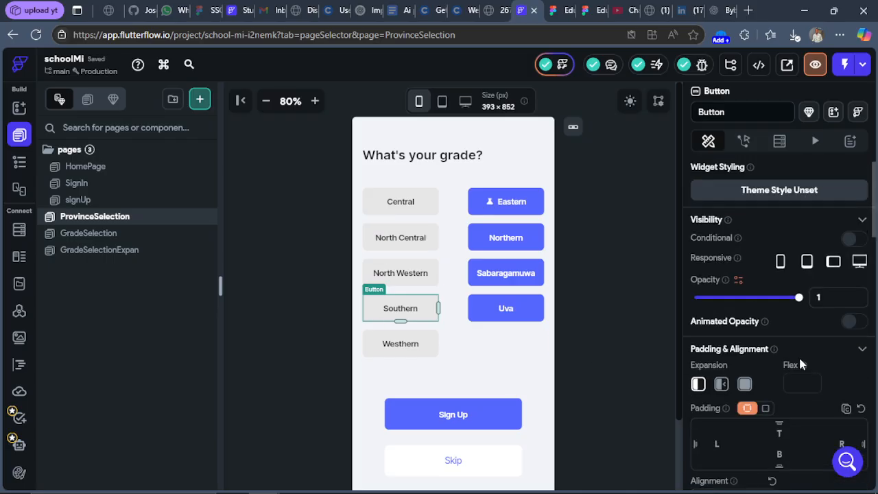
{"action": "scroll", "coordinate": [798, 353], "scroll_direction": "down", "scroll_amount": 8}
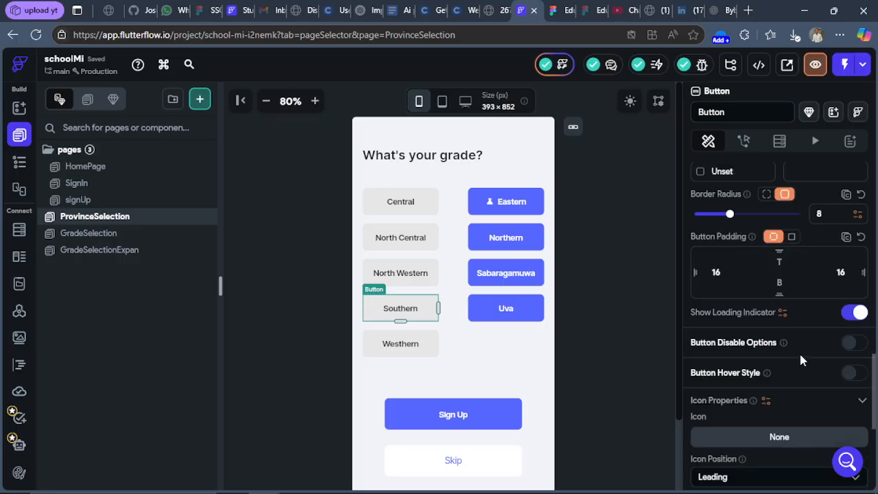
{"action": "scroll", "coordinate": [799, 356], "scroll_direction": "up", "scroll_amount": 4}
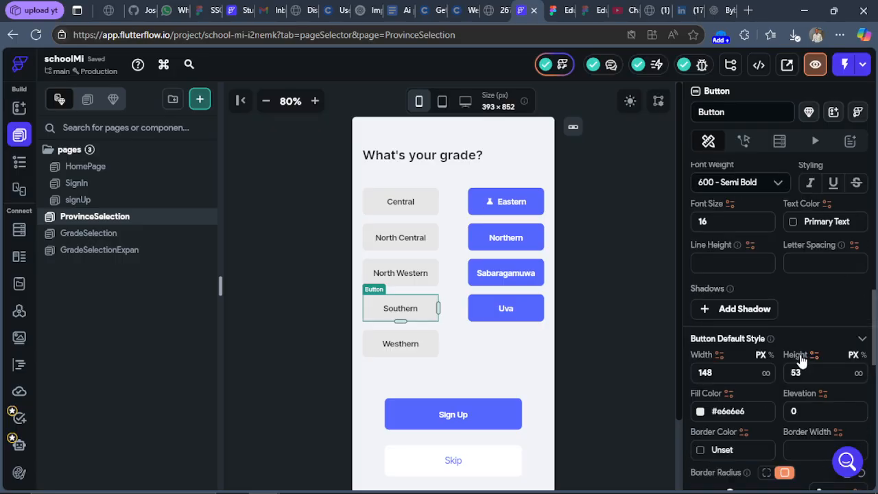
{"action": "left_click", "coordinate": [729, 413]}
{"action": "key", "text": "ctrl+c"}
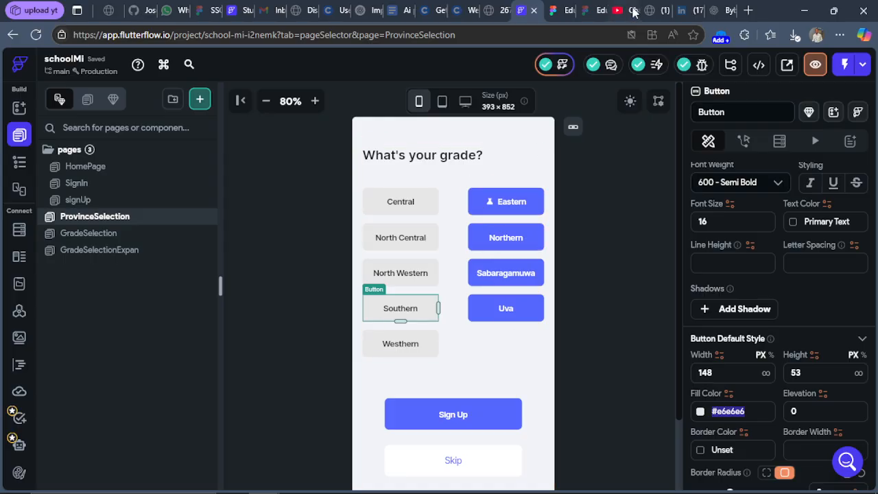
{"action": "left_click", "coordinate": [569, 10]}
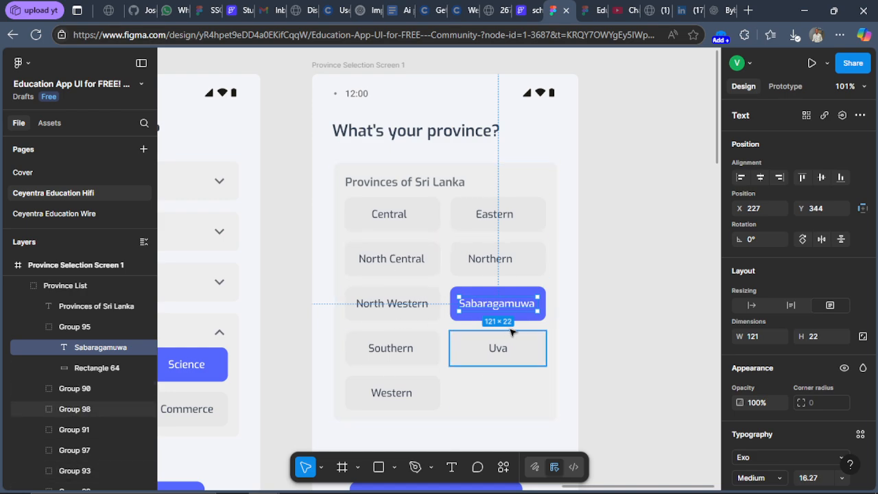
{"action": "left_click", "coordinate": [527, 8]}
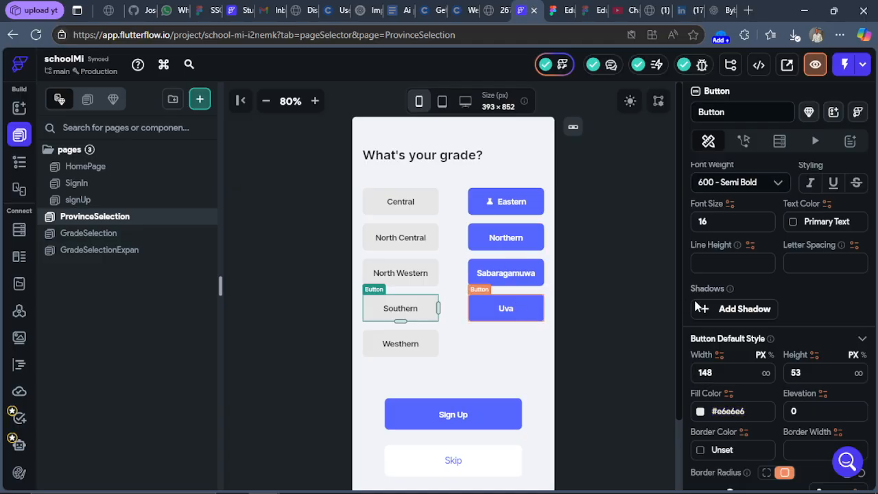
{"action": "left_click", "coordinate": [738, 410]}
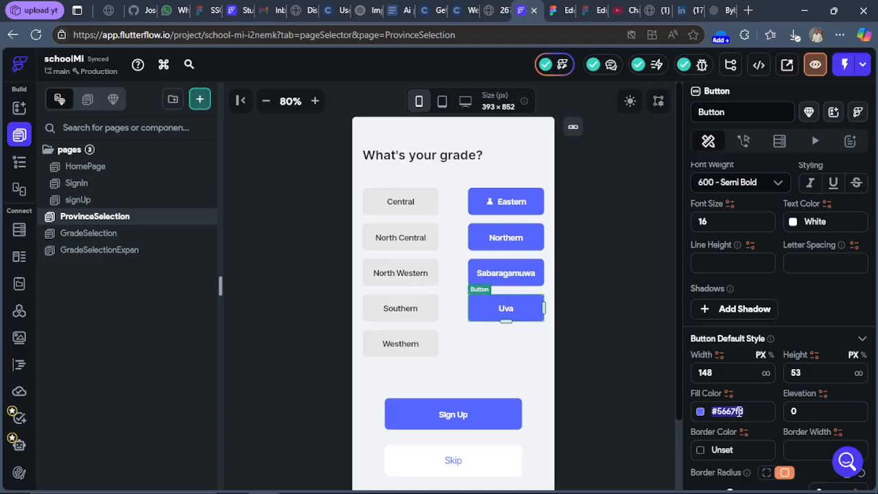
{"action": "key", "text": "ctrl+v"}
Step: Set the fill color of the Northern and Eastern buttons to the copied #e6e6e6
{"action": "left_click", "coordinate": [516, 231]}
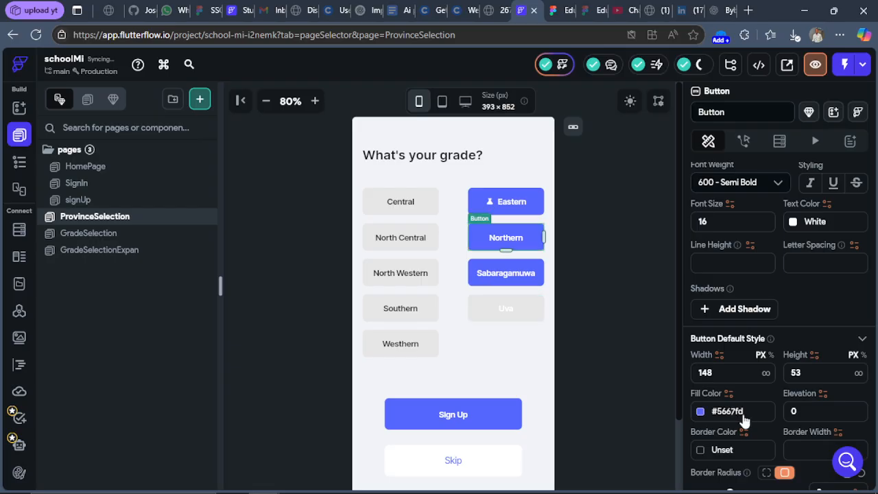
{"action": "left_click", "coordinate": [735, 411]}
{"action": "key", "text": "ctrl+v"}
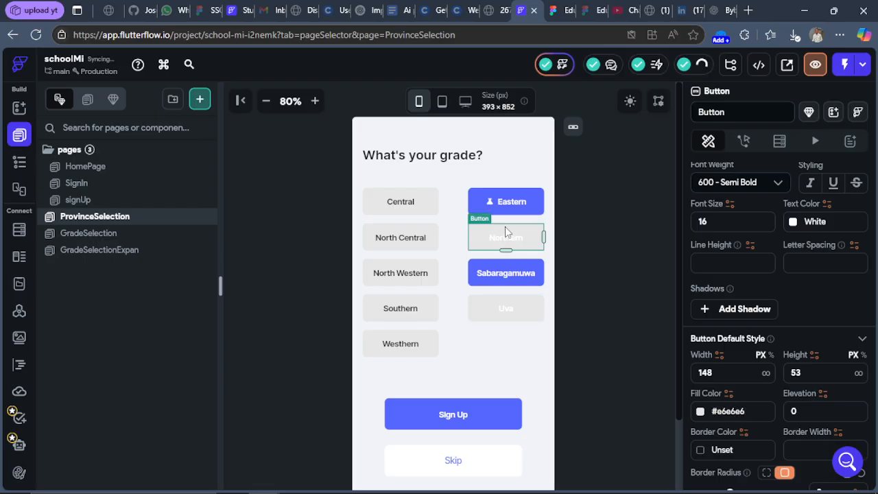
{"action": "left_click", "coordinate": [524, 201]}
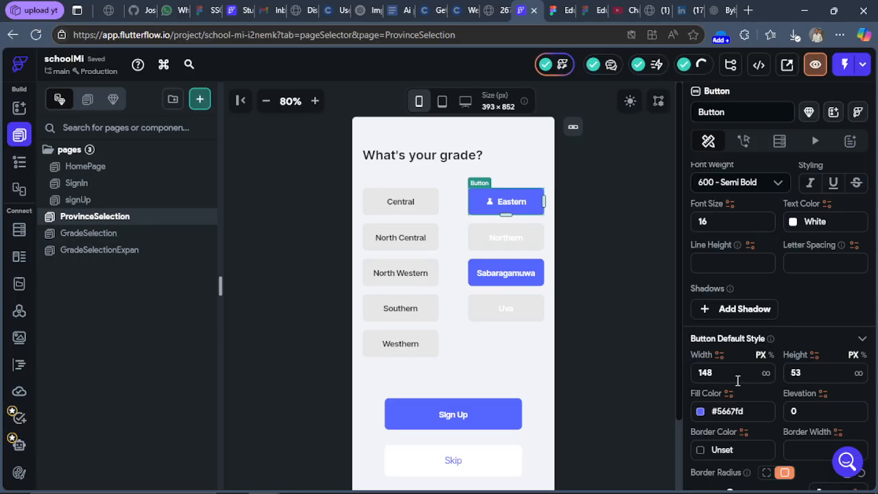
{"action": "double_click", "coordinate": [722, 412]}
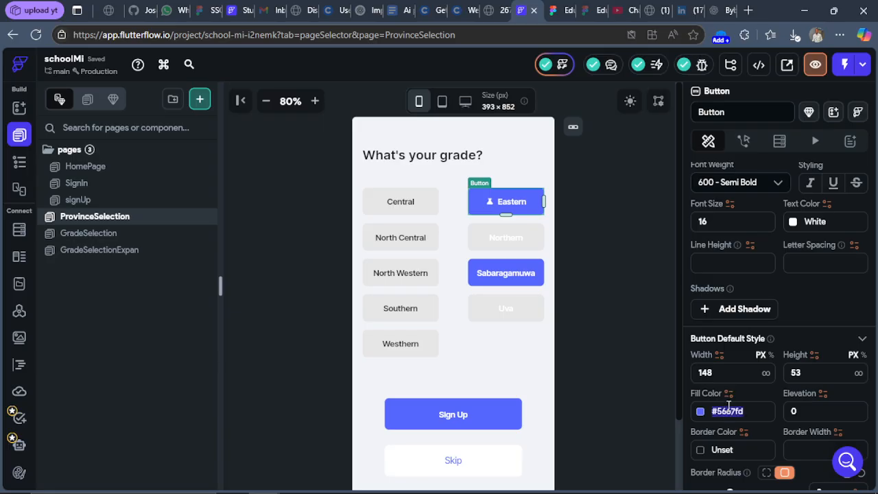
{"action": "key", "text": "ctrl+v"}
{"action": "key", "text": "Return"}
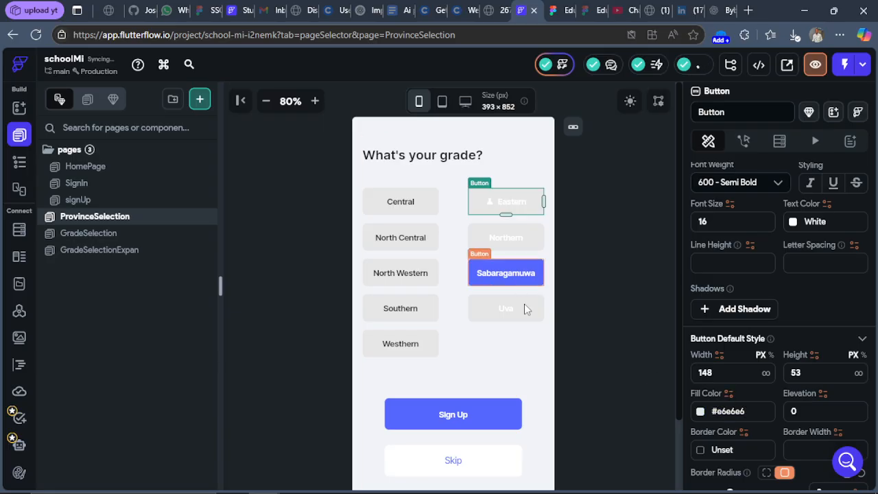
Step: Set the text color of the Uva and Northern buttons to the theme color Primary Text
{"action": "left_click", "coordinate": [502, 321]}
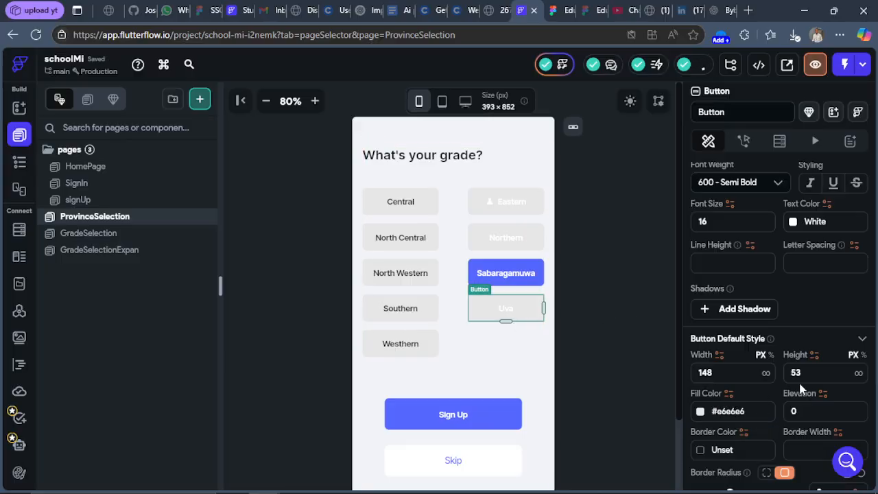
{"action": "left_click", "coordinate": [793, 223]}
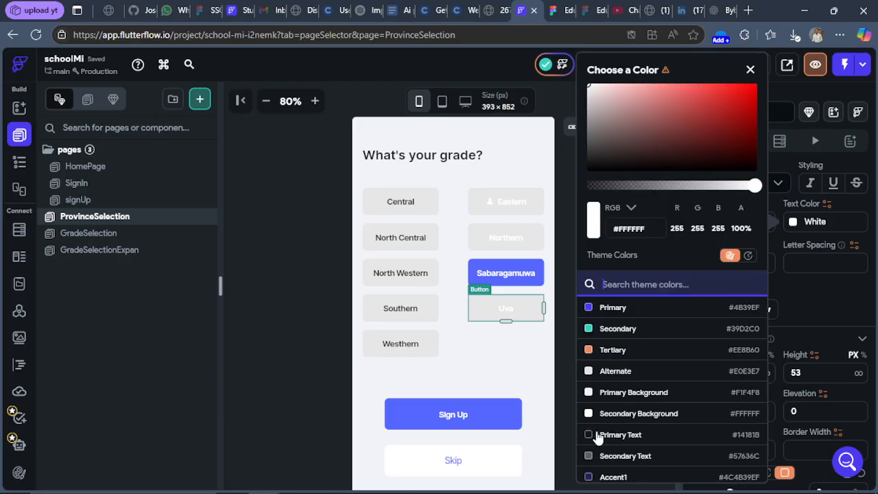
{"action": "left_click", "coordinate": [619, 434]}
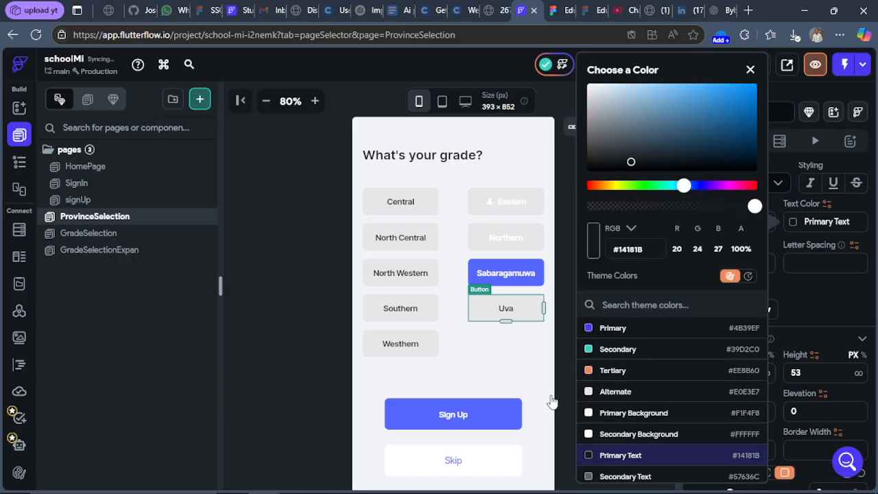
{"action": "left_click", "coordinate": [505, 238]}
{"action": "left_click", "coordinate": [507, 237]}
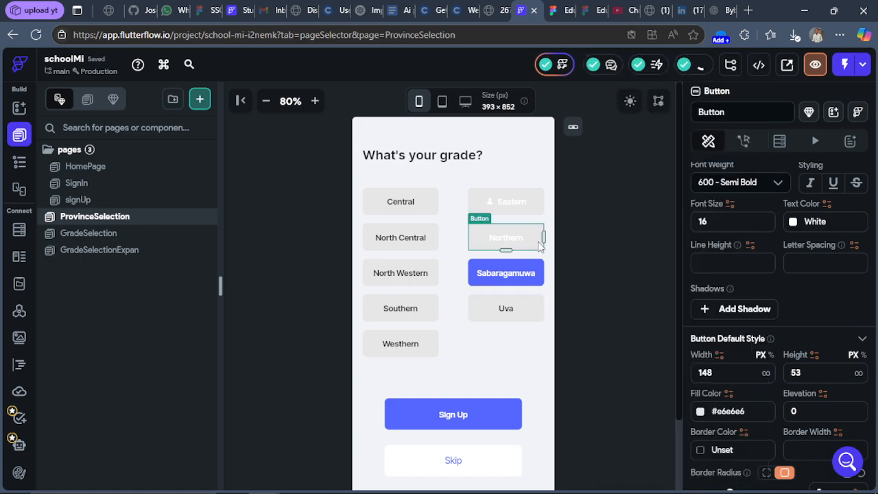
{"action": "left_click", "coordinate": [792, 222]}
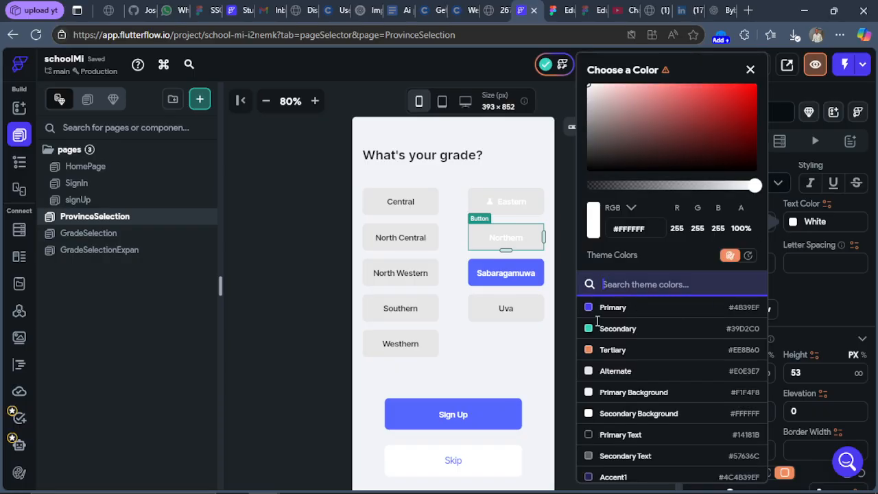
{"action": "left_click", "coordinate": [610, 436]}
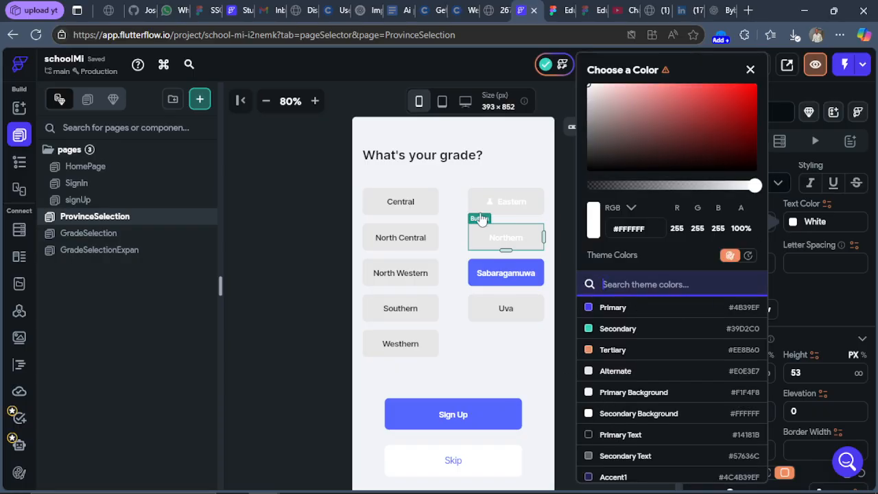
Step: Set the Eastern button's text color to the theme color Primary Text
{"action": "left_click", "coordinate": [502, 204]}
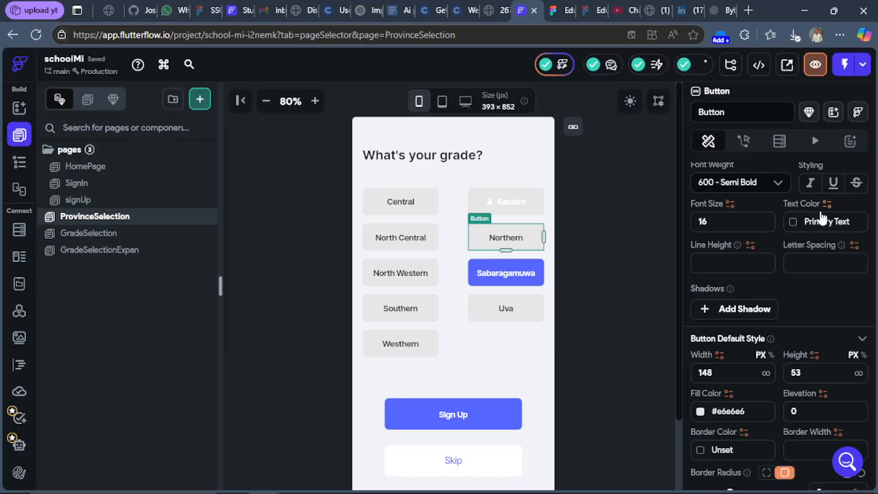
{"action": "left_click", "coordinate": [523, 205]}
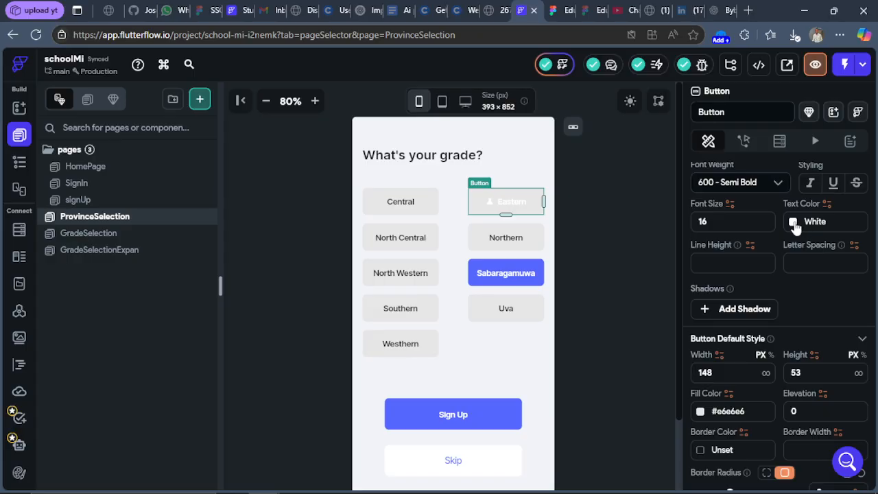
{"action": "left_click", "coordinate": [793, 224]}
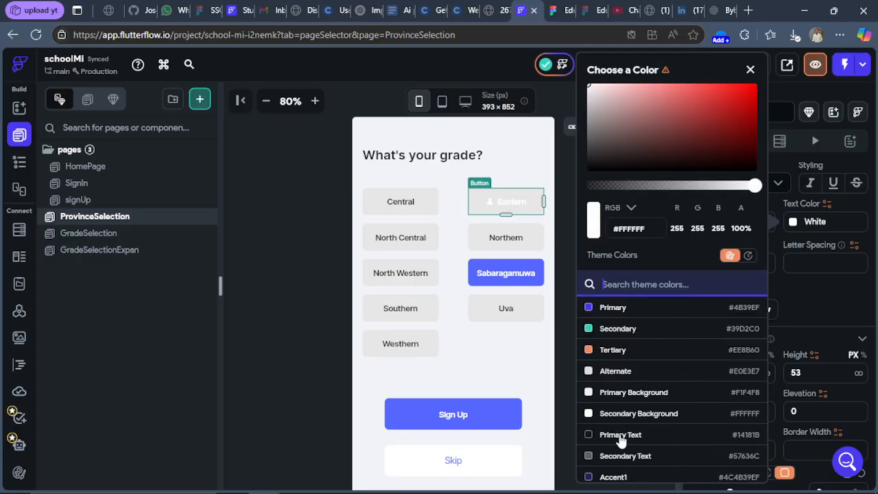
{"action": "left_click", "coordinate": [620, 436]}
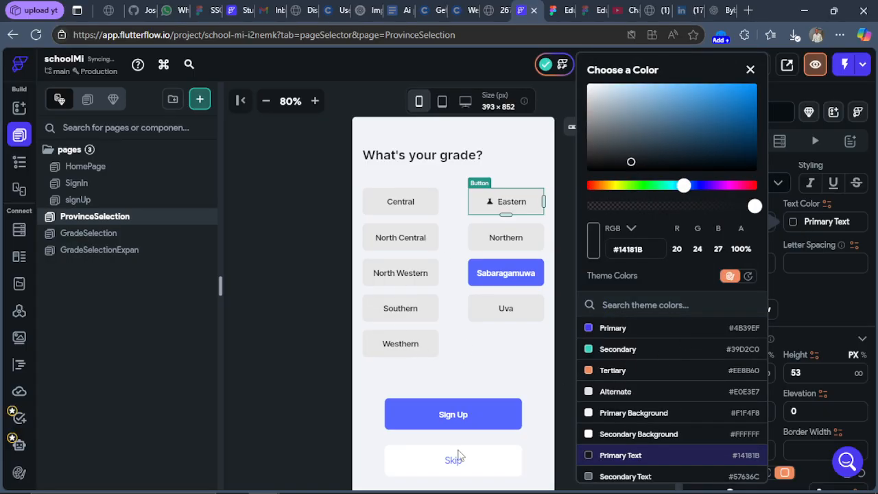
{"action": "left_click", "coordinate": [304, 211]}
Step: Review the whole ProvinceSelection page, and switch to Figma to compare it with the Province Selection Screen 1 design down to its Next and Skip buttons
{"action": "scroll", "coordinate": [597, 295], "scroll_direction": "down", "scroll_amount": 2}
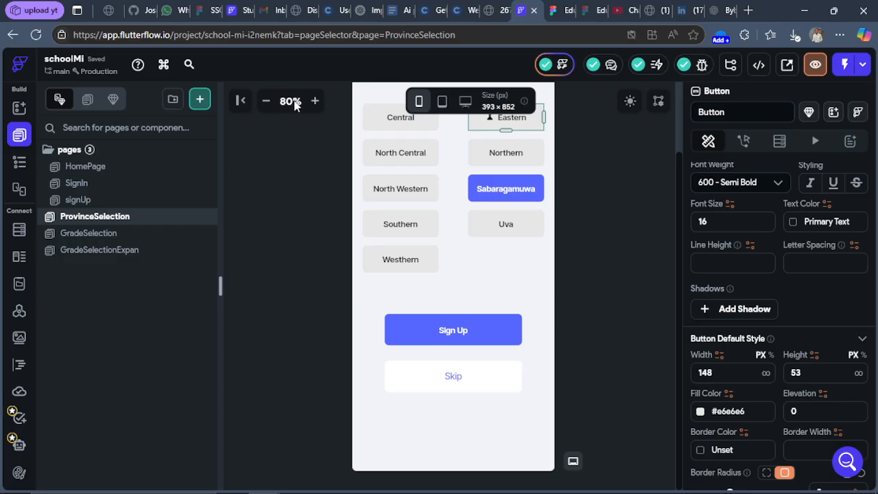
{"action": "left_click", "coordinate": [266, 101]}
{"action": "left_click", "coordinate": [266, 101]}
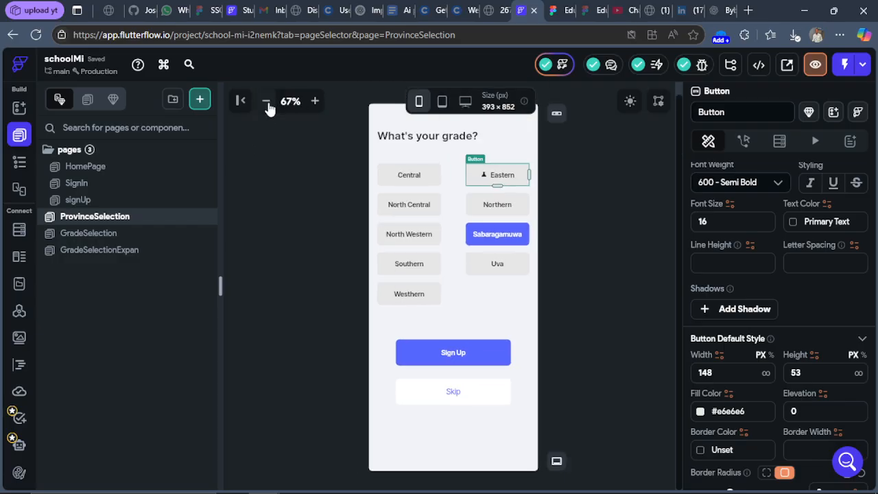
{"action": "scroll", "coordinate": [566, 231], "scroll_direction": "up", "scroll_amount": 1}
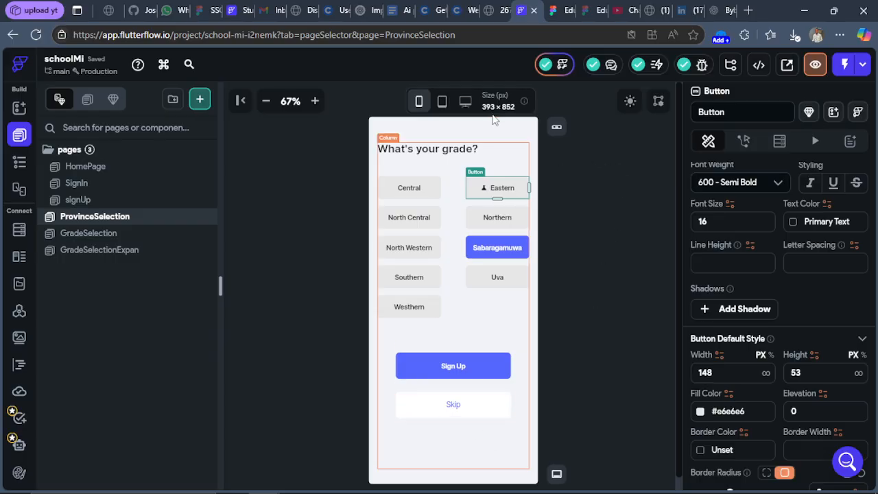
{"action": "left_click", "coordinate": [554, 10]}
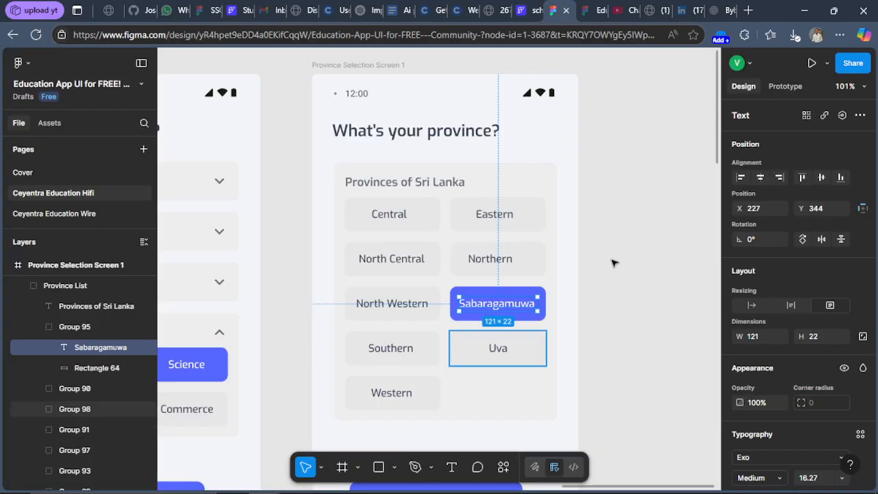
{"action": "scroll", "coordinate": [544, 229], "scroll_direction": "down", "scroll_amount": 3}
{"action": "scroll", "coordinate": [513, 355], "scroll_direction": "down", "scroll_amount": 3}
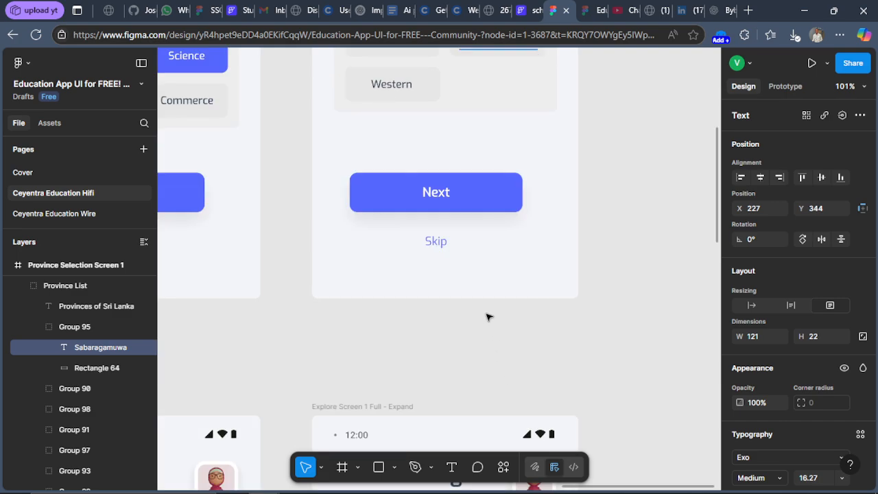
{"action": "scroll", "coordinate": [487, 317], "scroll_direction": "up", "scroll_amount": 3}
{"action": "scroll", "coordinate": [507, 280], "scroll_direction": "down", "scroll_amount": 6}
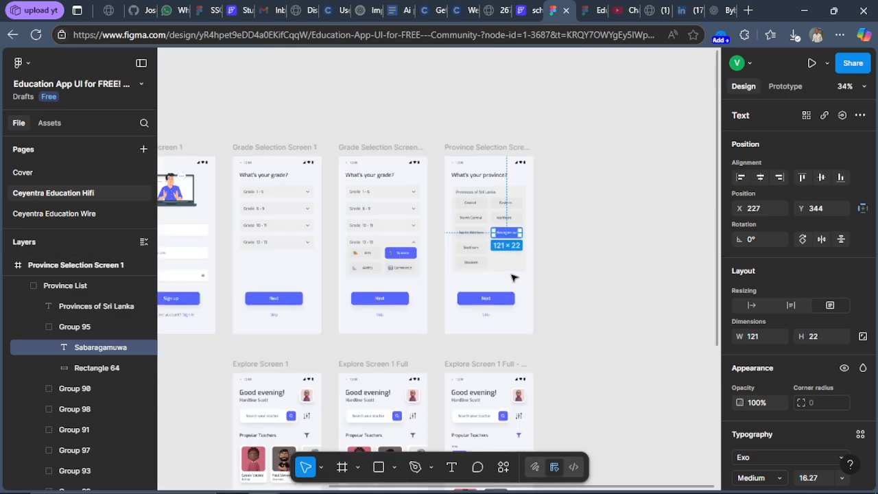
Step: Examine the three Explore screen designs in Figma, including their headers, teacher cards, institution lists and expanded filters
{"action": "scroll", "coordinate": [591, 310], "scroll_direction": "down", "scroll_amount": 3}
{"action": "scroll", "coordinate": [591, 310], "scroll_direction": "down", "scroll_amount": 2}
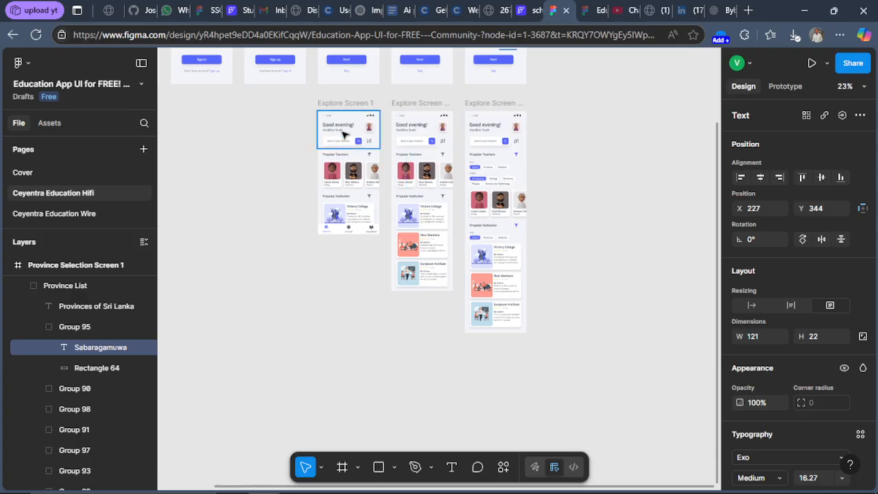
{"action": "scroll", "coordinate": [344, 133], "scroll_direction": "up", "scroll_amount": 5}
{"action": "scroll", "coordinate": [344, 134], "scroll_direction": "down", "scroll_amount": 5}
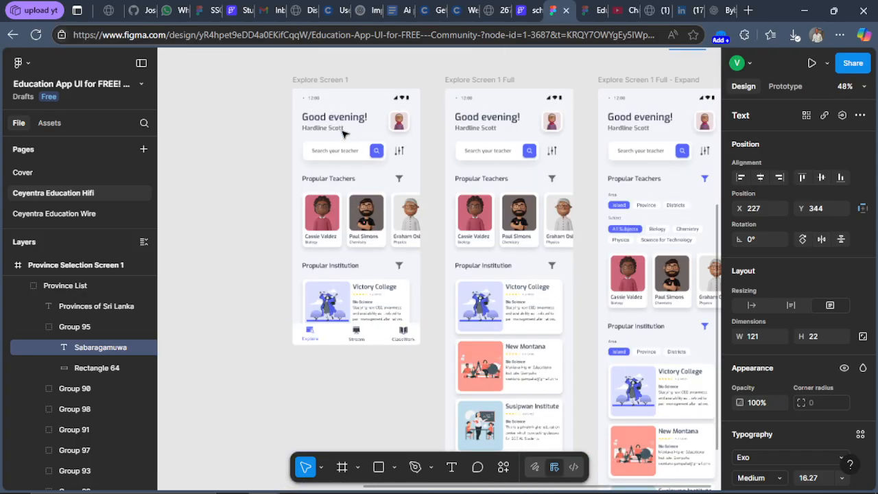
{"action": "scroll", "coordinate": [344, 134], "scroll_direction": "up", "scroll_amount": 4}
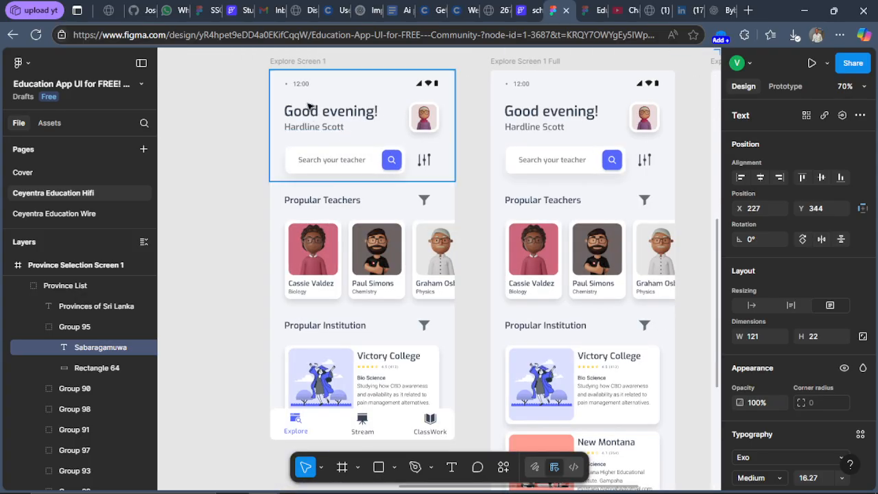
{"action": "scroll", "coordinate": [345, 100], "scroll_direction": "down", "scroll_amount": 2}
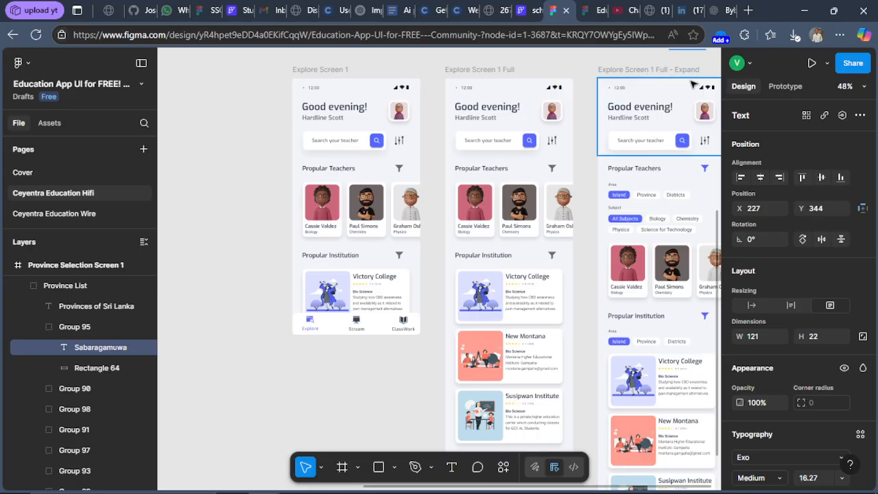
{"action": "scroll", "coordinate": [631, 276], "scroll_direction": "down", "scroll_amount": 5}
{"action": "scroll", "coordinate": [630, 277], "scroll_direction": "up", "scroll_amount": 2}
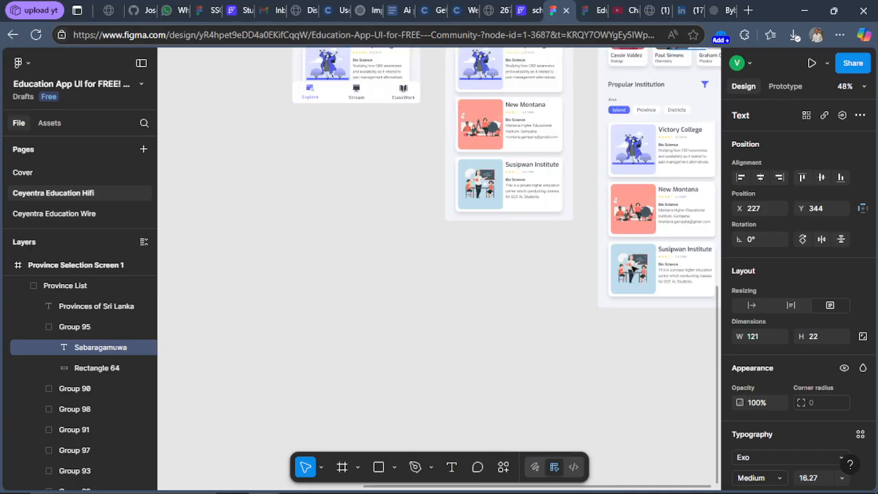
{"action": "scroll", "coordinate": [636, 263], "scroll_direction": "up", "scroll_amount": 5}
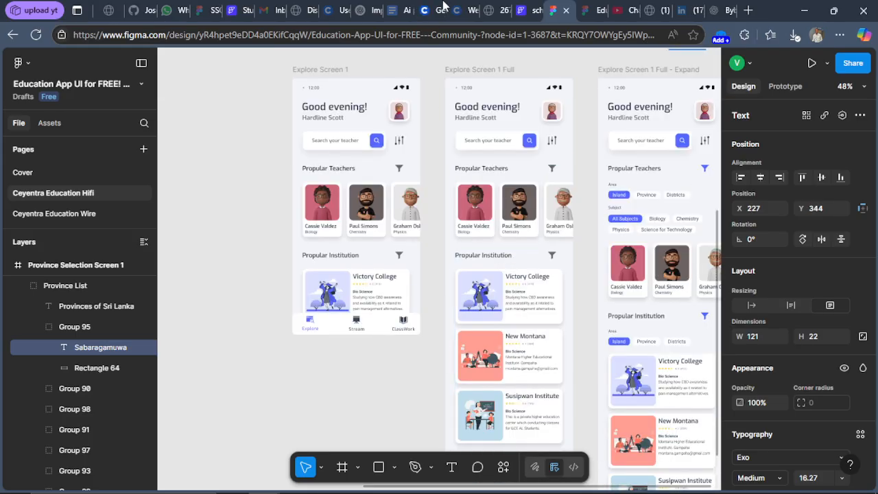
Step: Switch back to FlutterFlow and review the GradeSelection, GradeSelectionExpan, signUp and ProvinceSelection pages
{"action": "left_click", "coordinate": [528, 8]}
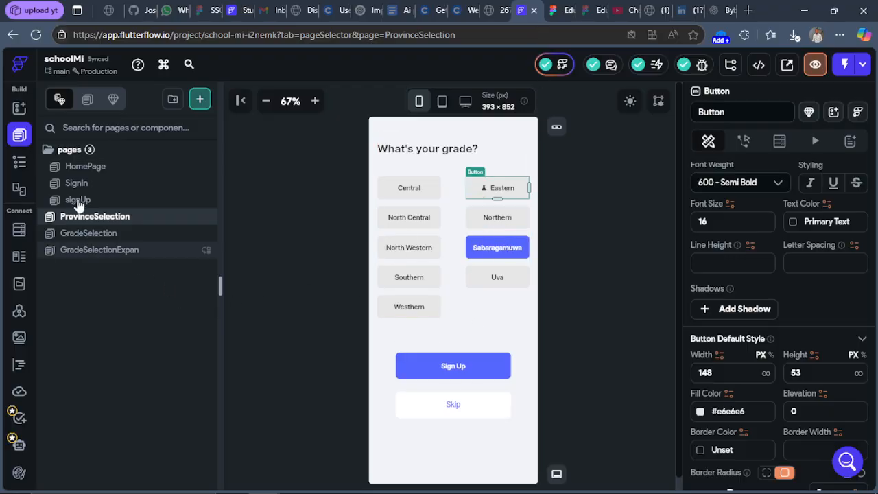
{"action": "left_click", "coordinate": [85, 233]}
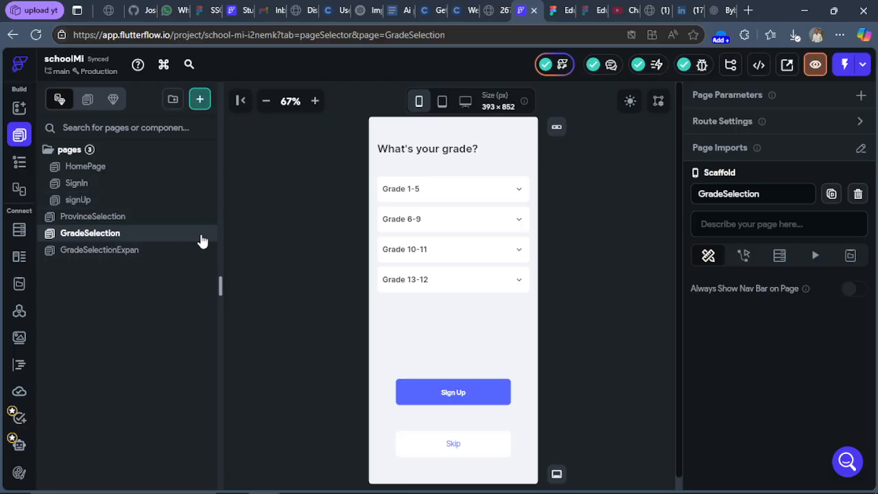
{"action": "left_click", "coordinate": [94, 258]}
{"action": "left_click", "coordinate": [105, 199]}
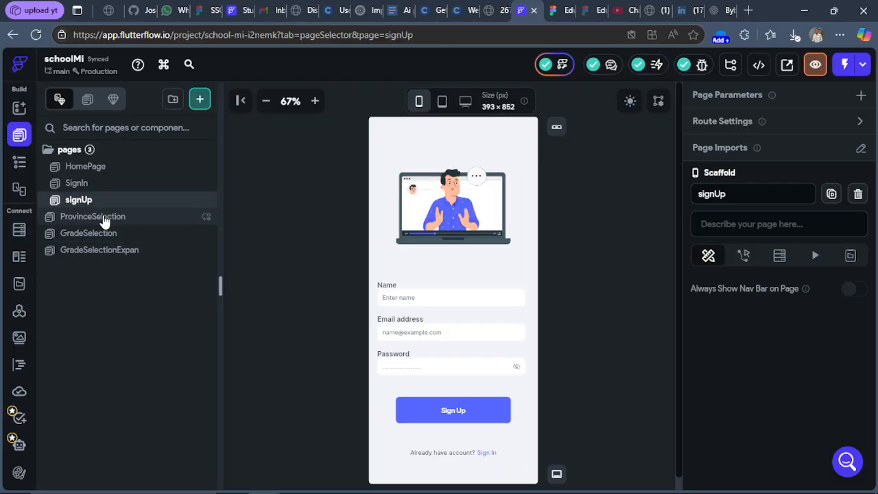
{"action": "left_click", "coordinate": [105, 218]}
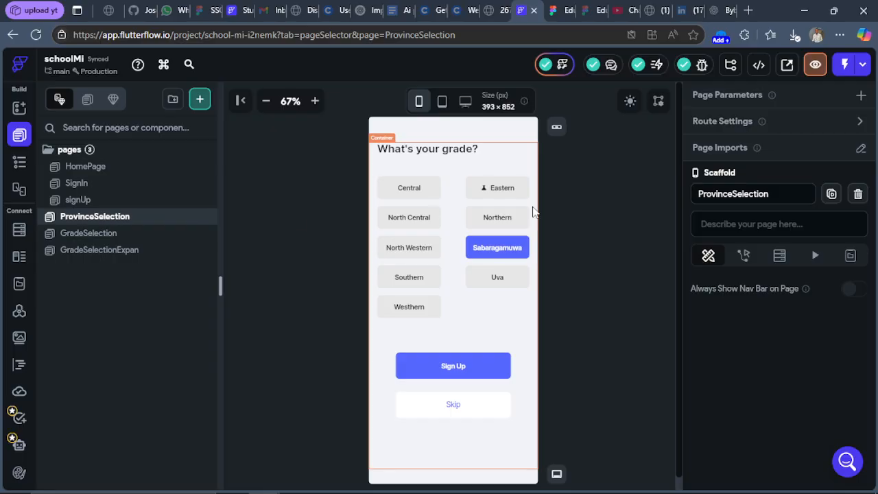
Step: Switch to Figma and review the sign-up, grade selection and province selection screen designs
{"action": "left_click", "coordinate": [552, 10]}
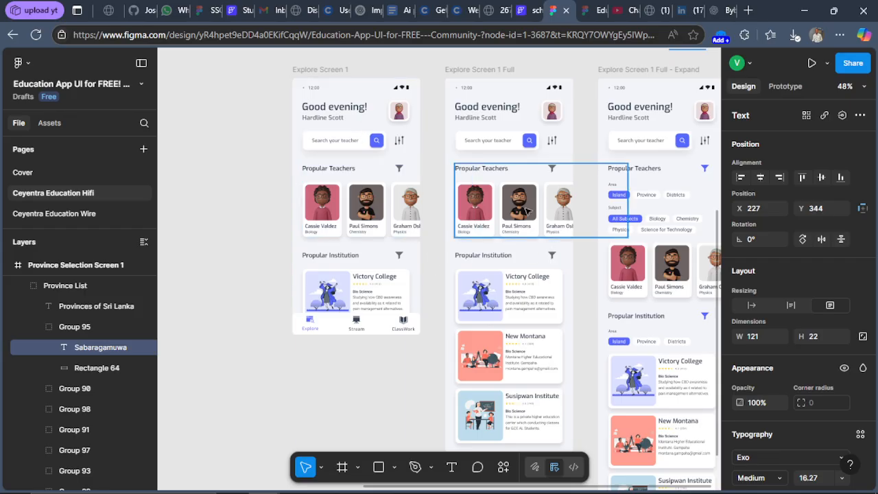
{"action": "scroll", "coordinate": [549, 205], "scroll_direction": "up", "scroll_amount": 5}
{"action": "scroll", "coordinate": [539, 210], "scroll_direction": "down", "scroll_amount": 2}
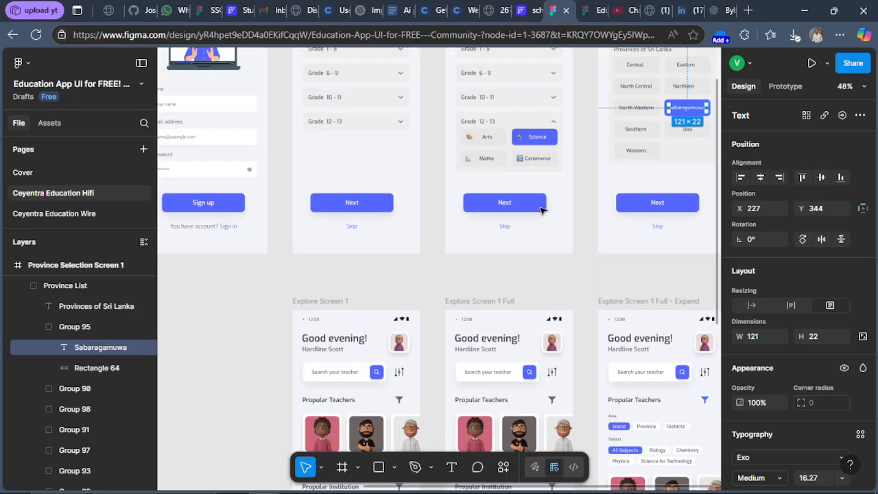
{"action": "scroll", "coordinate": [594, 214], "scroll_direction": "down", "scroll_amount": 2}
{"action": "scroll", "coordinate": [604, 218], "scroll_direction": "up", "scroll_amount": 4}
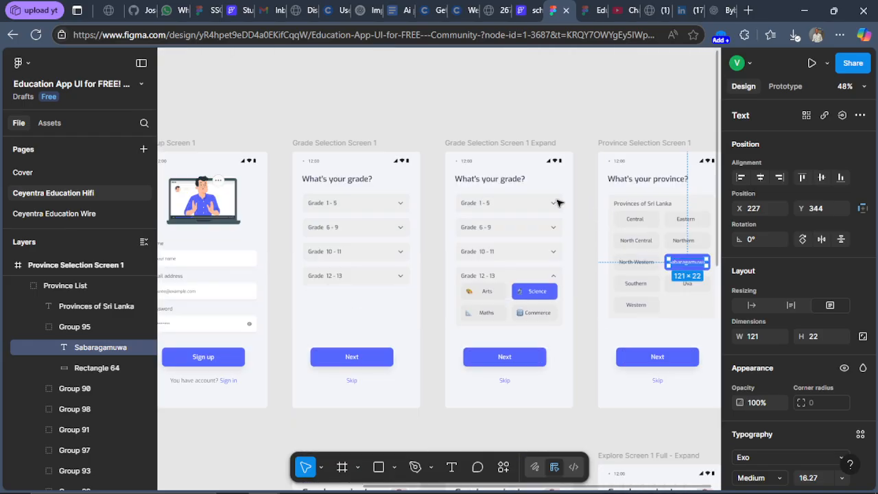
{"action": "scroll", "coordinate": [425, 202], "scroll_direction": "down", "scroll_amount": 2}
{"action": "scroll", "coordinate": [384, 168], "scroll_direction": "up", "scroll_amount": 1}
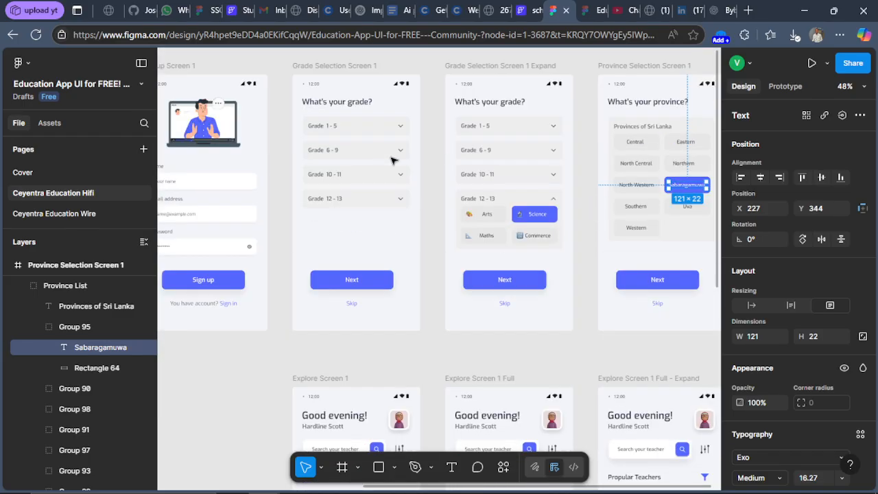